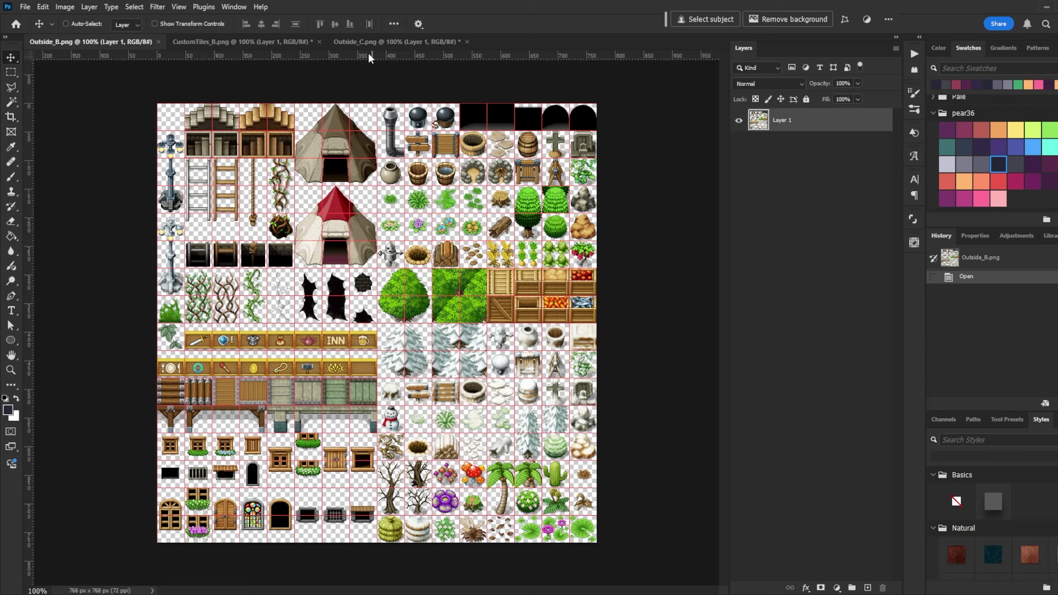
# - Confirm Outside_B is 768 × 768 px, then add a vertical guide at 384 px to Outside_C
pyautogui.click(353, 42)
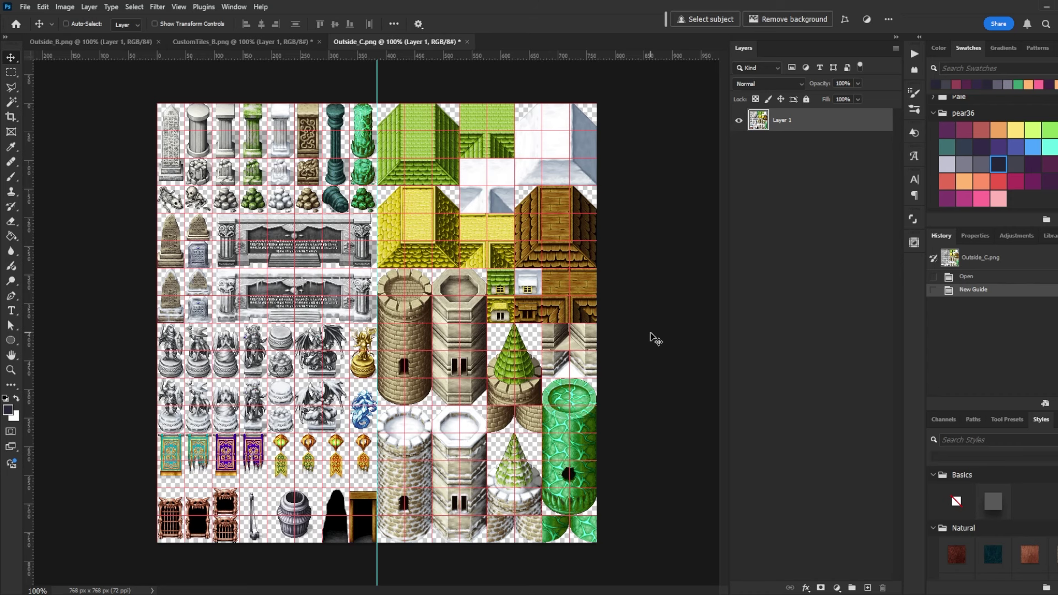
pyautogui.click(68, 44)
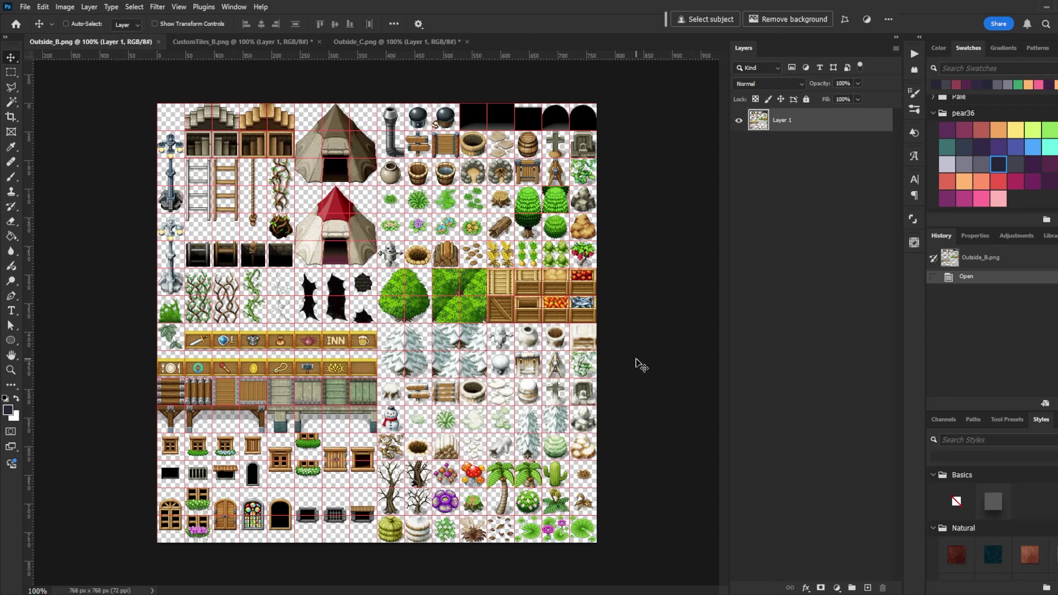
pyautogui.click(70, 7)
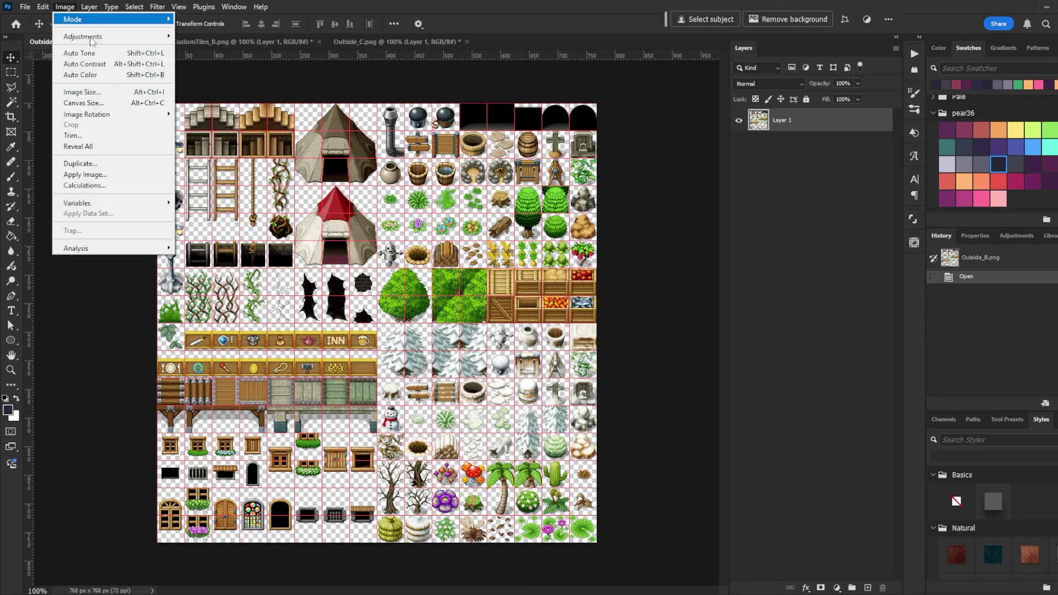
pyautogui.click(119, 94)
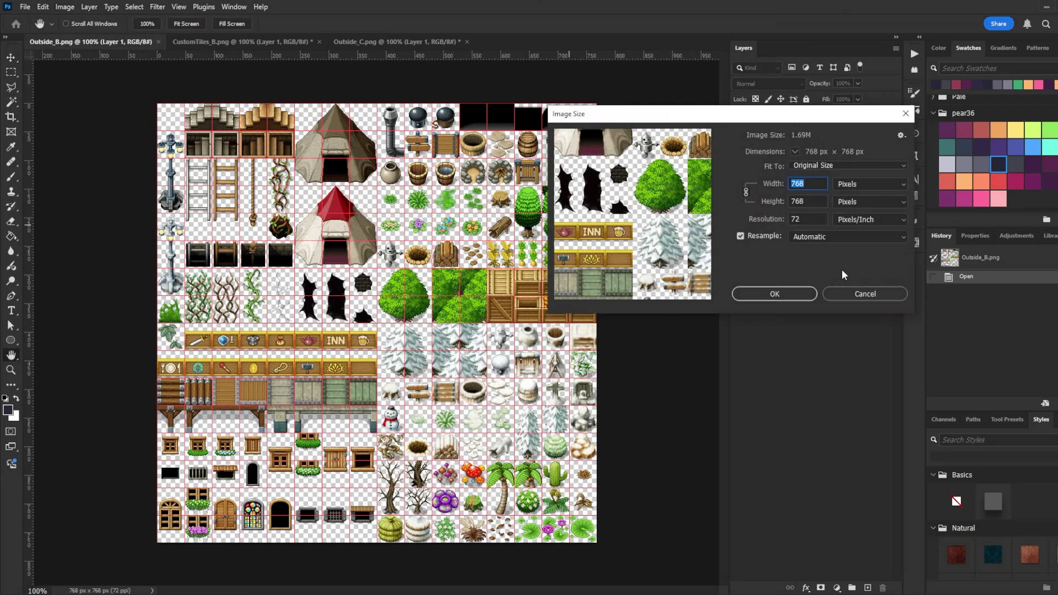
pyautogui.click(863, 295)
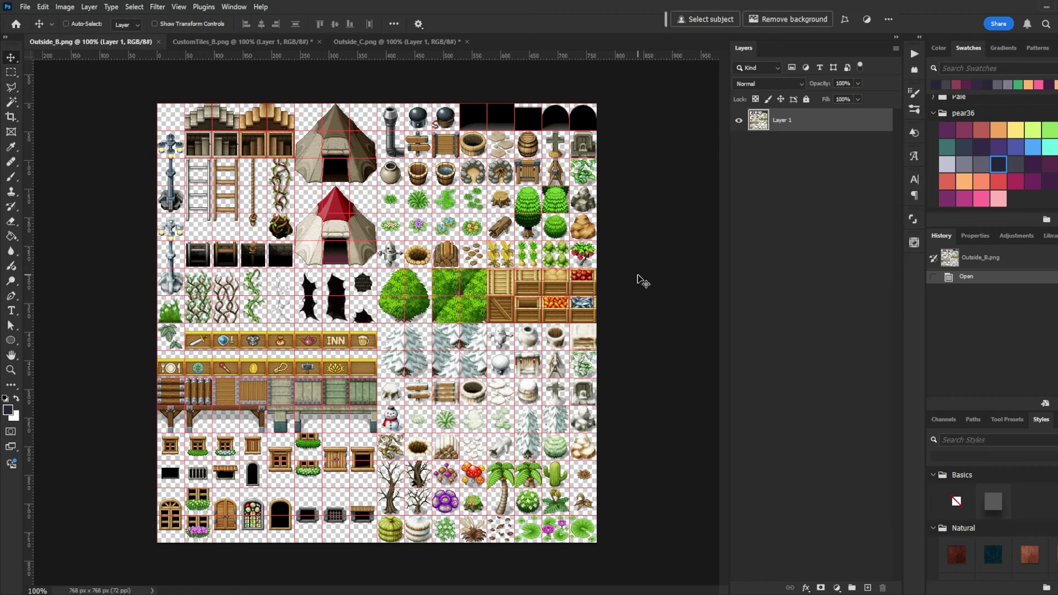
pyautogui.click(355, 41)
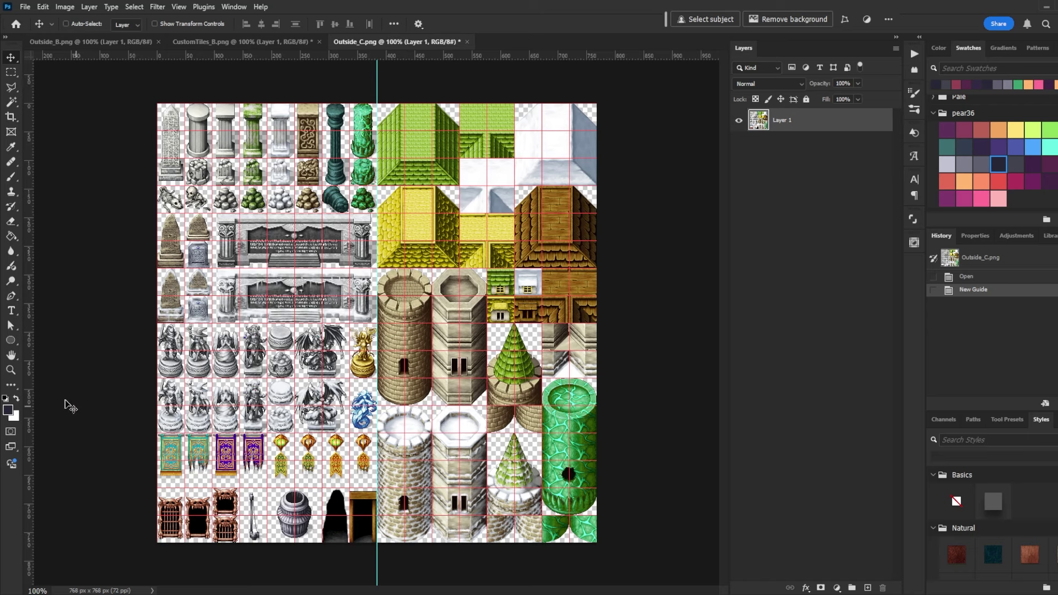
pyautogui.moveTo(27, 390); pyautogui.dragTo(379, 382)
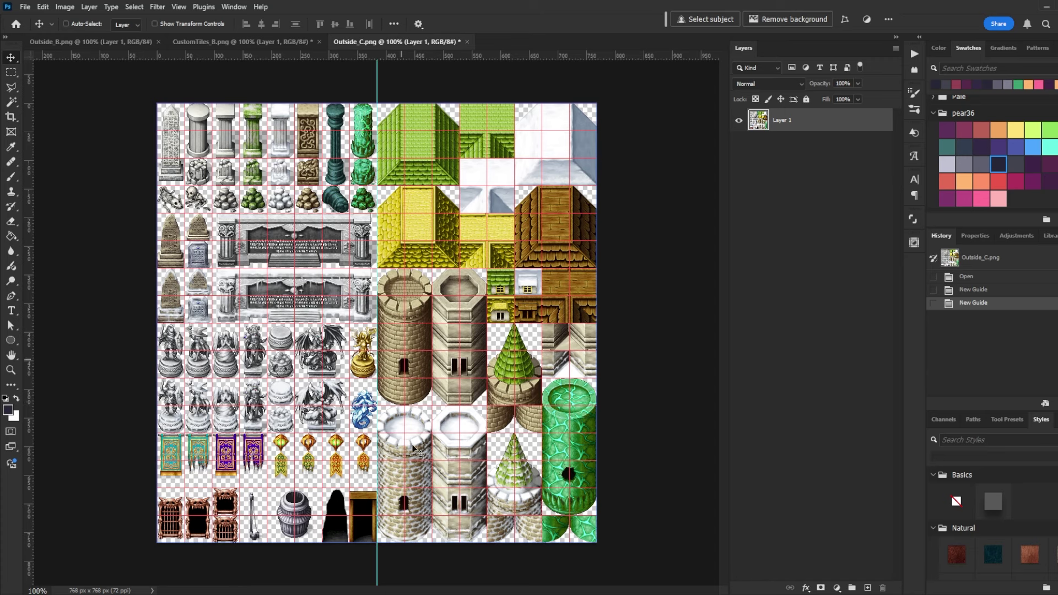
# - In RPG Maker MZ's Database, scroll through the C-page tiles of tileset 0002 Custom
pyautogui.click(636, 564)
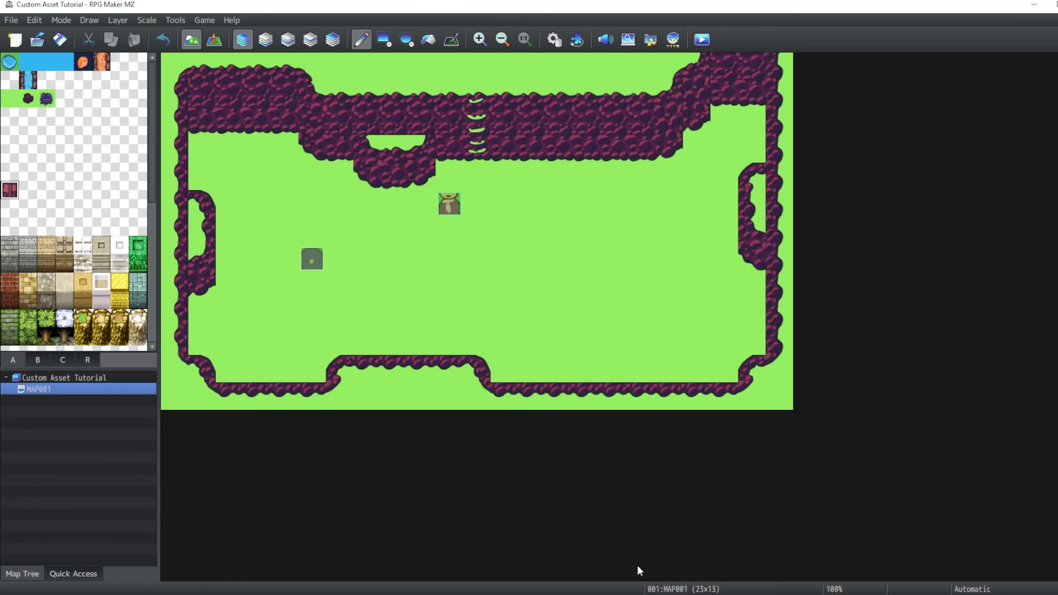
pyautogui.click(553, 39)
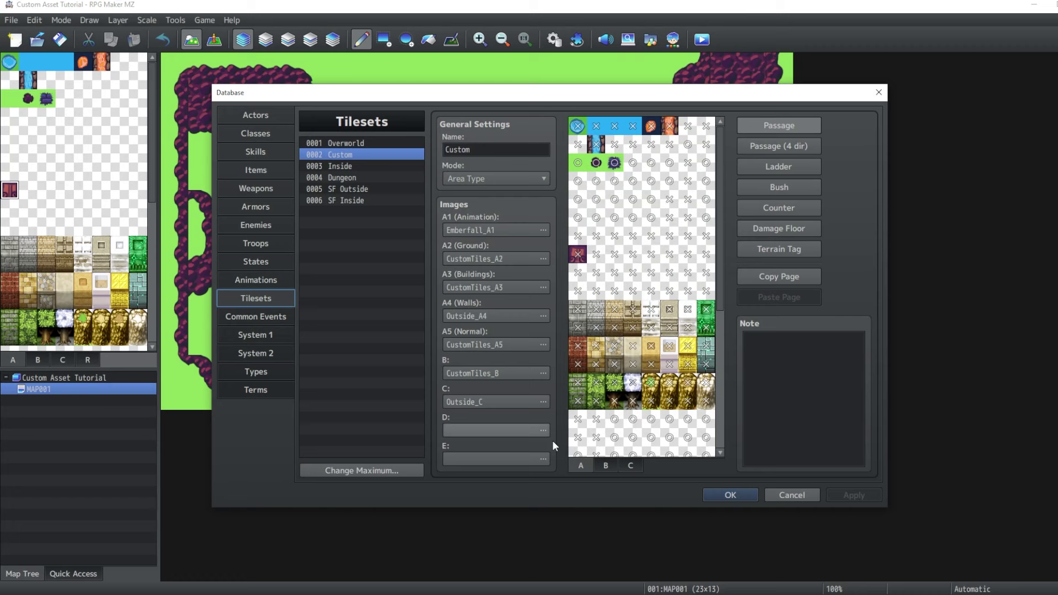
pyautogui.click(623, 465)
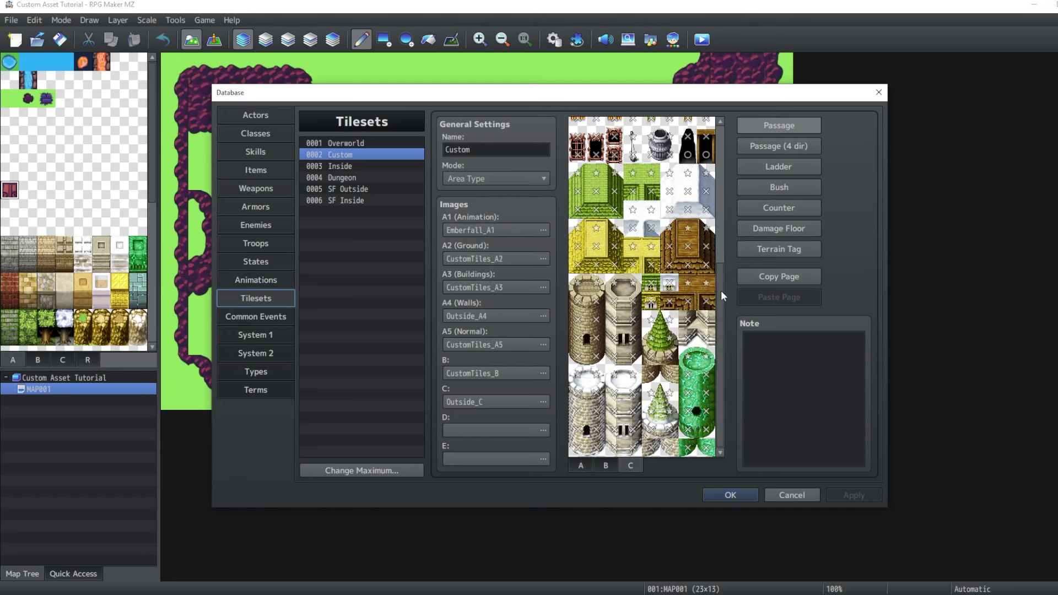
pyautogui.scroll(5, 720, 290)
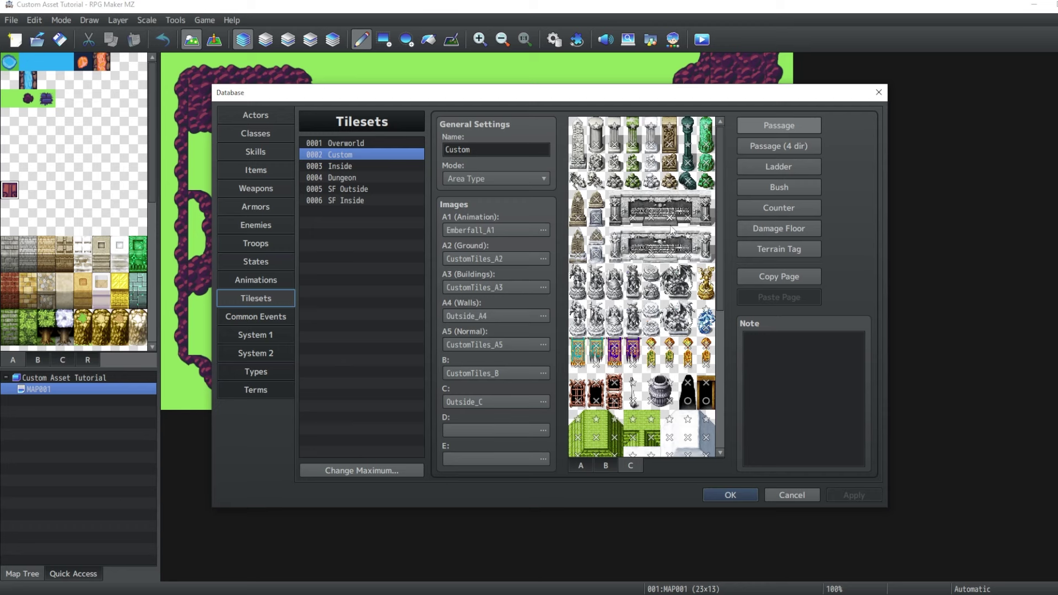
pyautogui.moveTo(719, 222); pyautogui.dragTo(726, 382)
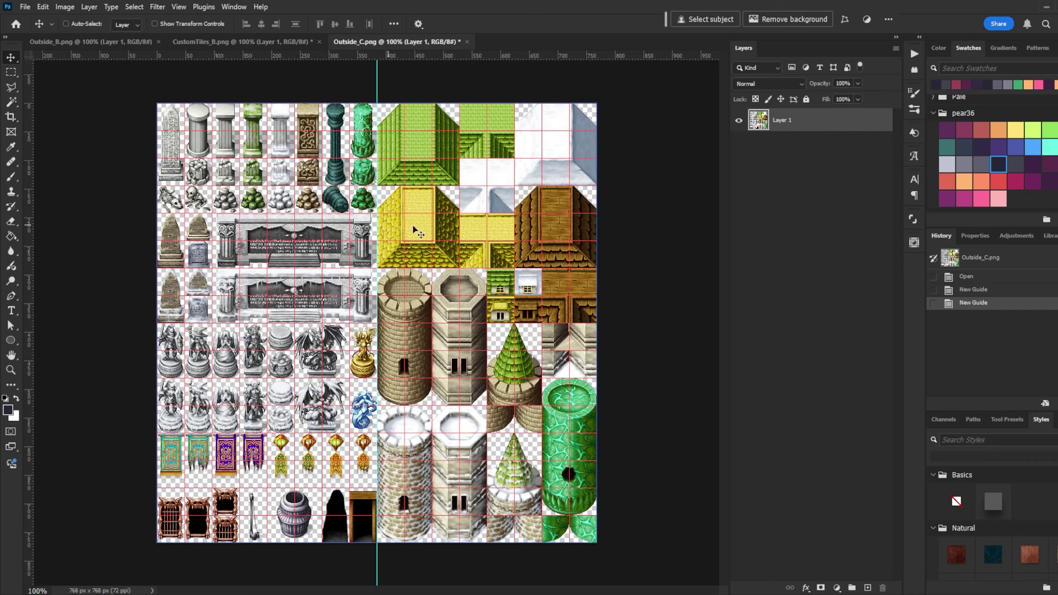
# - Bring the Outside_B.png tileset back to the front
pyautogui.click(110, 43)
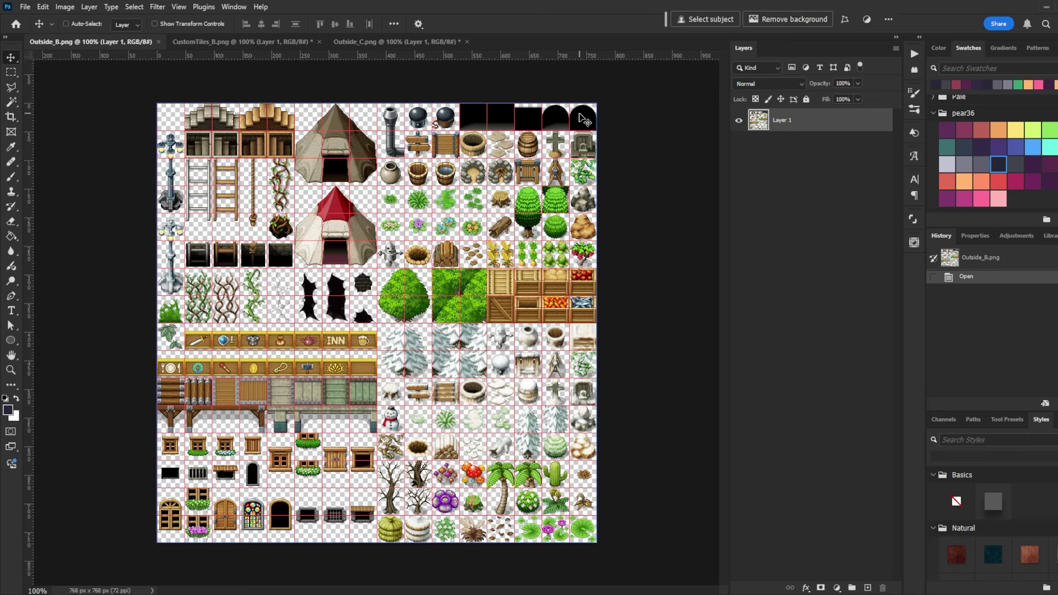
# - Show CustomTiles_B.png at 300% on its top-left tiles and switch to the Brush
pyautogui.click(200, 43)
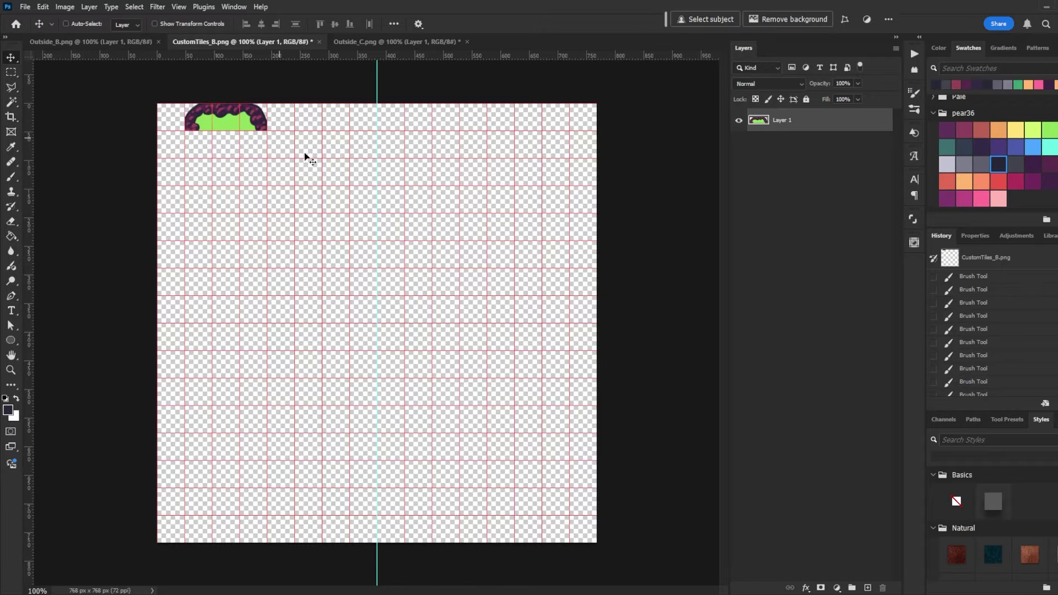
pyautogui.hotkey('ctrl', '+')
pyautogui.hotkey('ctrl', '+')
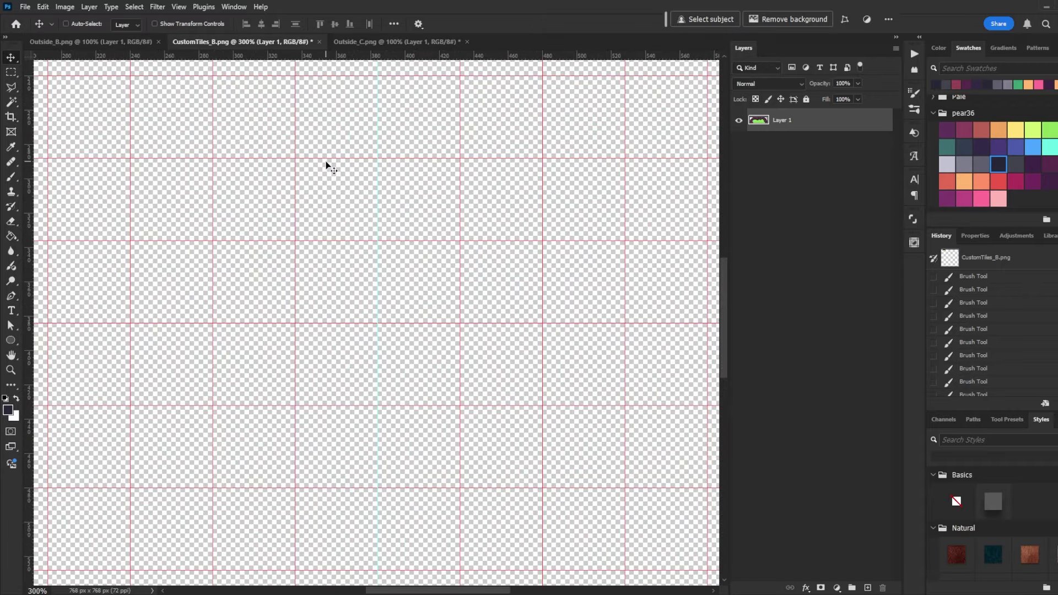
pyautogui.moveTo(234, 178); pyautogui.dragTo(488, 431)
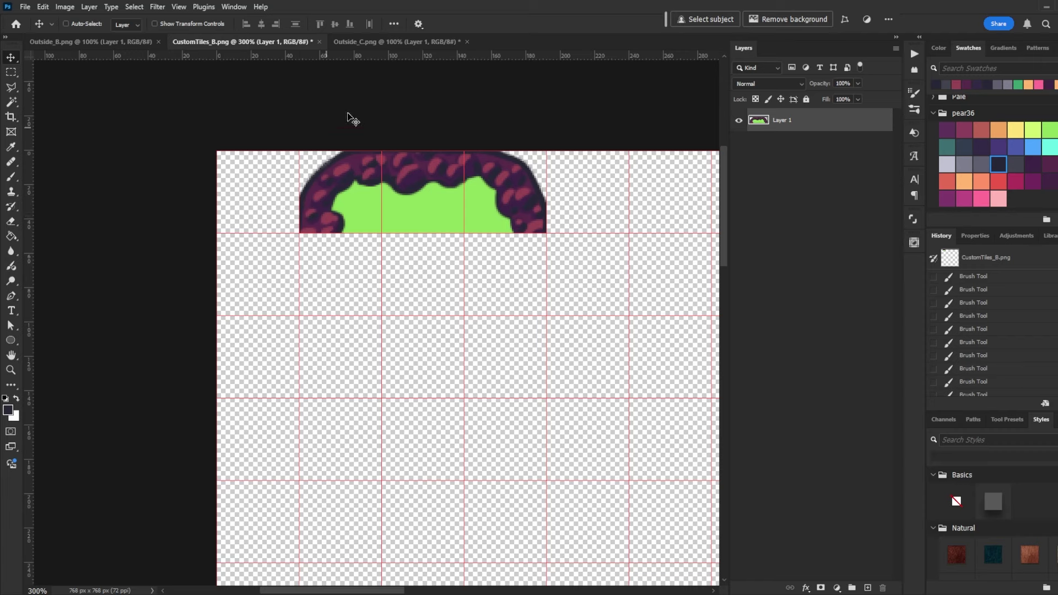
pyautogui.click(352, 42)
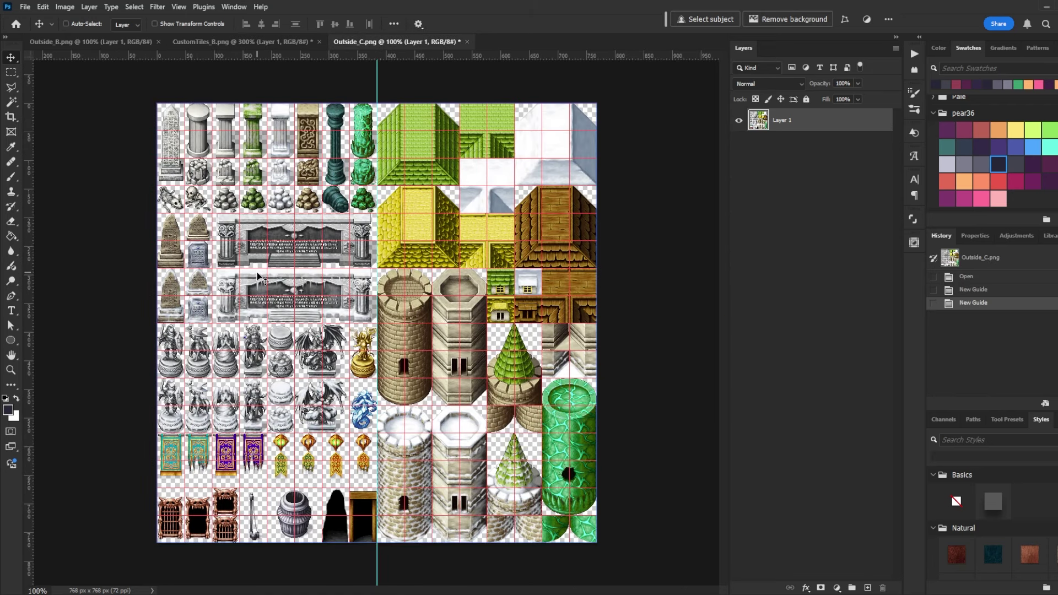
pyautogui.click(298, 42)
pyautogui.moveTo(175, 193); pyautogui.dragTo(415, 338)
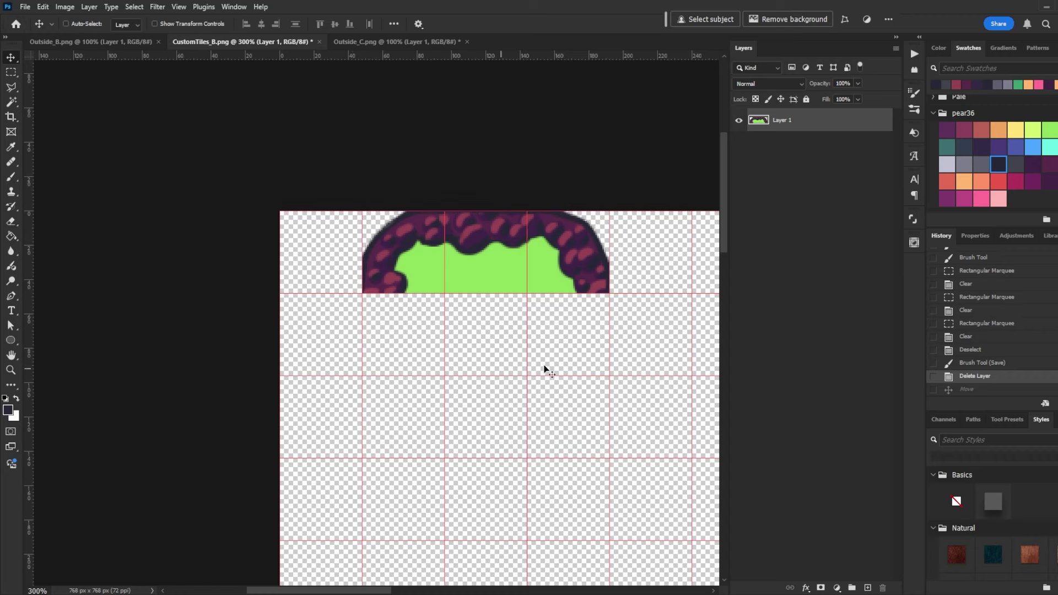
pyautogui.scroll(-3, 725, 259)
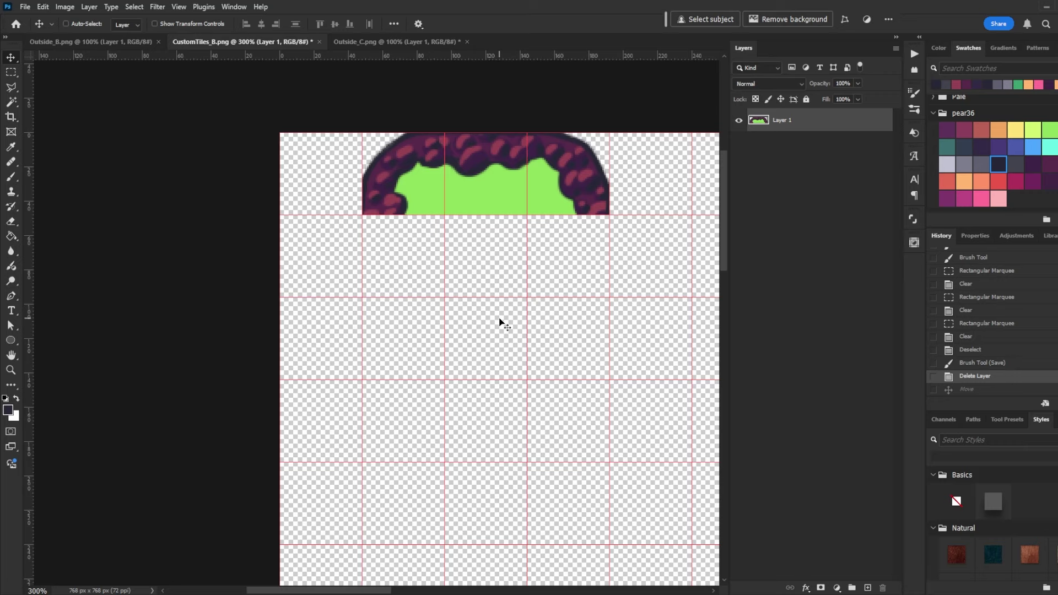
pyautogui.press('b')
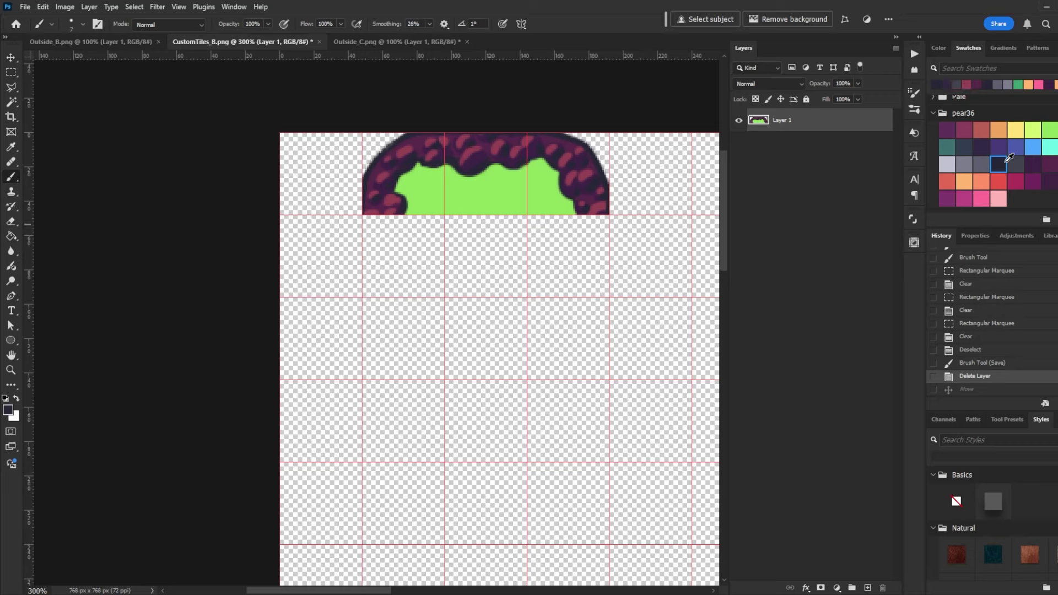
# - Brush a dark leaf-and-trunk tree outline on a new Layer 2
pyautogui.click(980, 147)
pyautogui.hotkey('ctrl', 'shift', 'n')
pyautogui.press('Return')
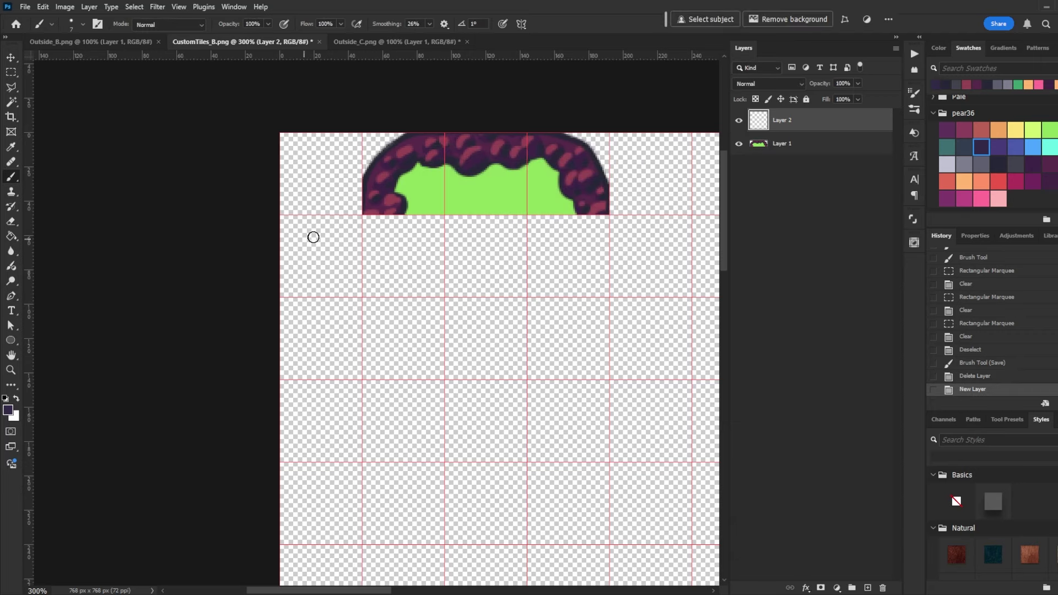
pyautogui.moveTo(317, 227)
pyautogui.mouseDown()
pyautogui.moveTo(298, 299)
pyautogui.moveTo(318, 337)
pyautogui.moveTo(335, 333)
pyautogui.moveTo(343, 315)
pyautogui.moveTo(319, 226)
pyautogui.mouseUp()
pyautogui.moveTo(319, 340)
pyautogui.mouseDown()
pyautogui.moveTo(333, 363)
pyautogui.moveTo(330, 336)
pyautogui.mouseUp()
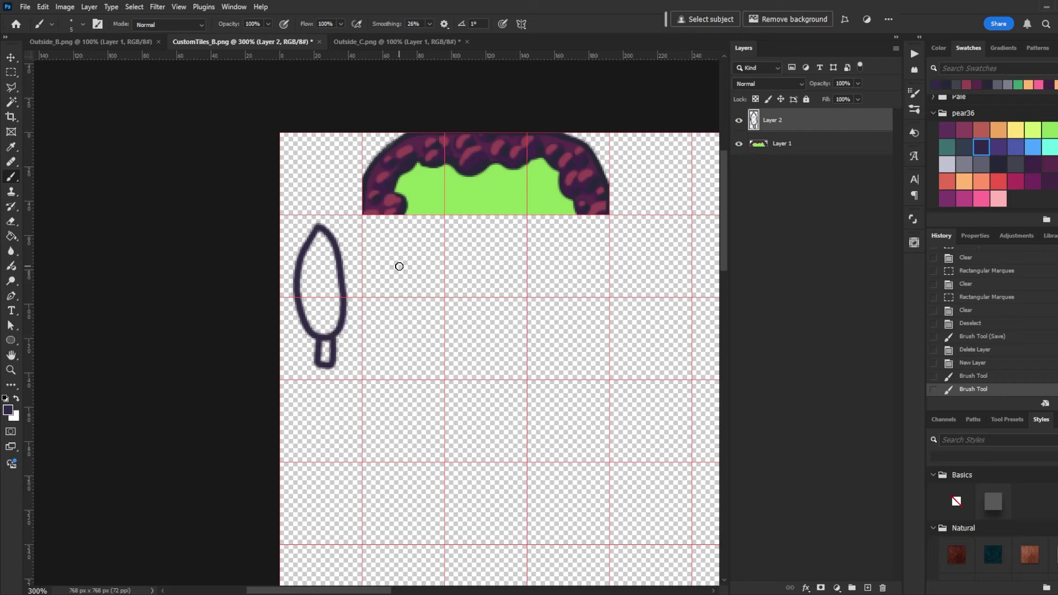
# - Add Layer 3 and move it beneath the outline layer for colouring
pyautogui.hotkey('ctrl', 'shift', 'n')
pyautogui.press('Return')
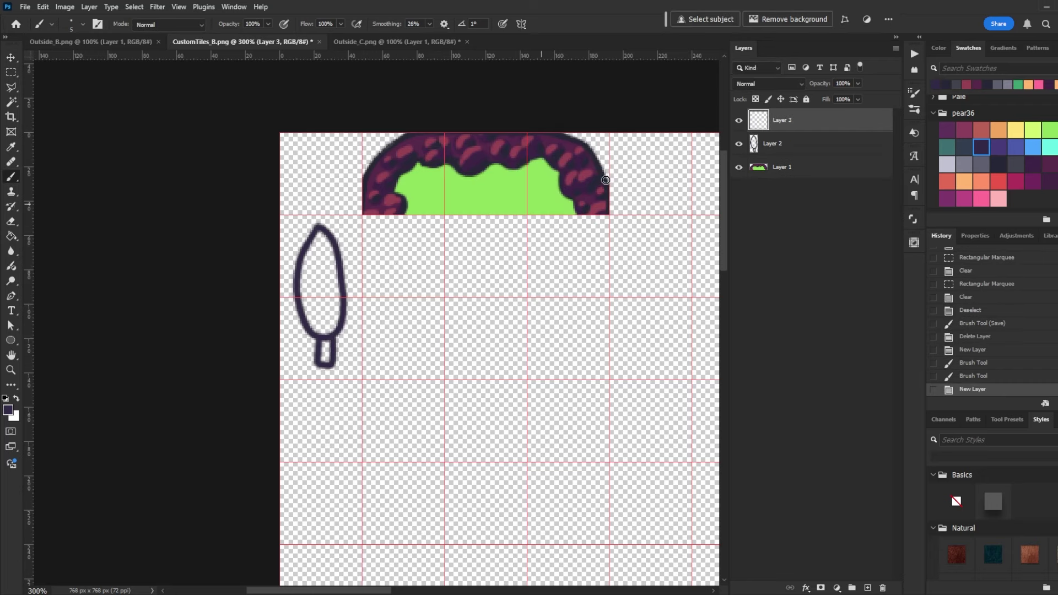
pyautogui.moveTo(797, 132); pyautogui.dragTo(800, 160)
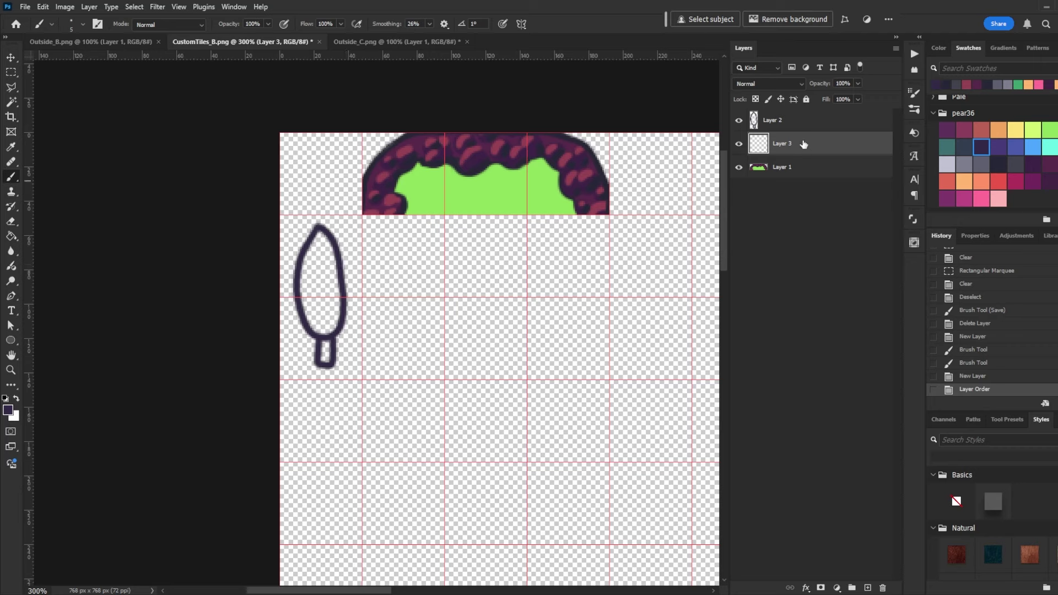
pyautogui.click(782, 125)
pyautogui.press('g')
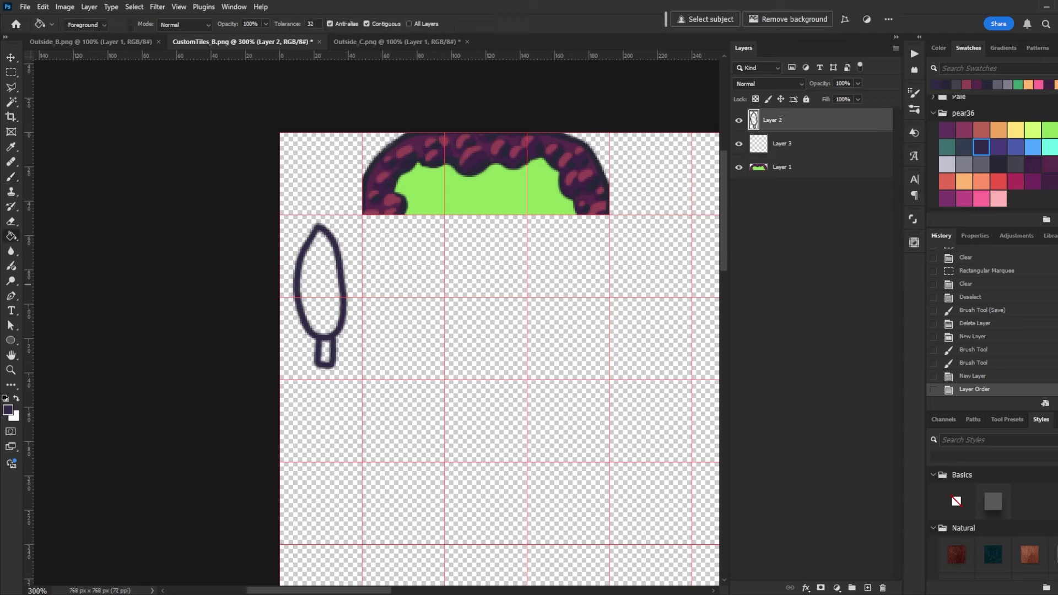
pyautogui.click(1017, 145)
pyautogui.click(326, 286)
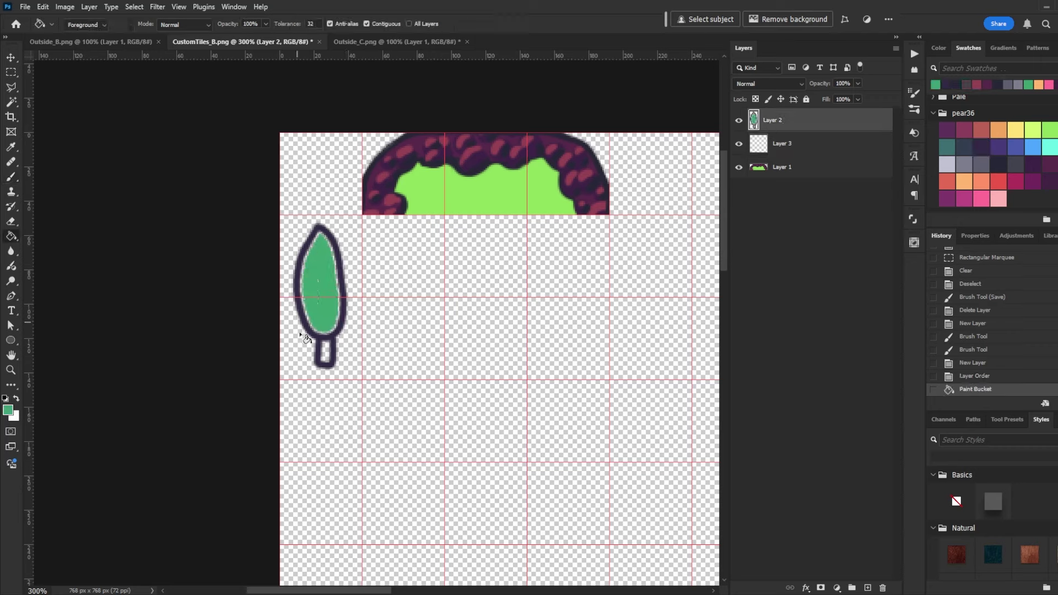
pyautogui.hotkey('ctrl', 'z')
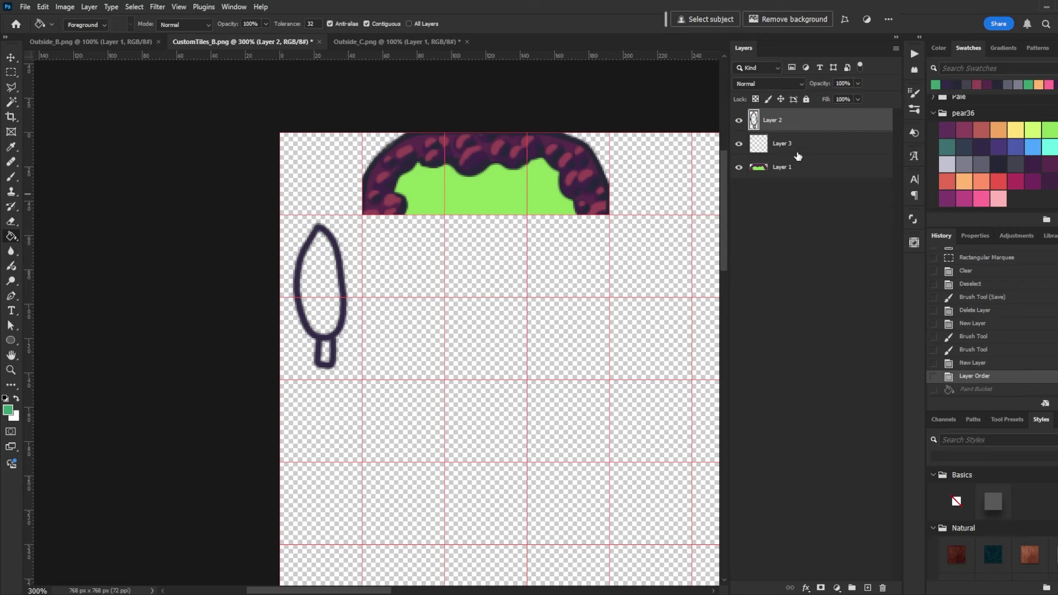
pyautogui.click(797, 149)
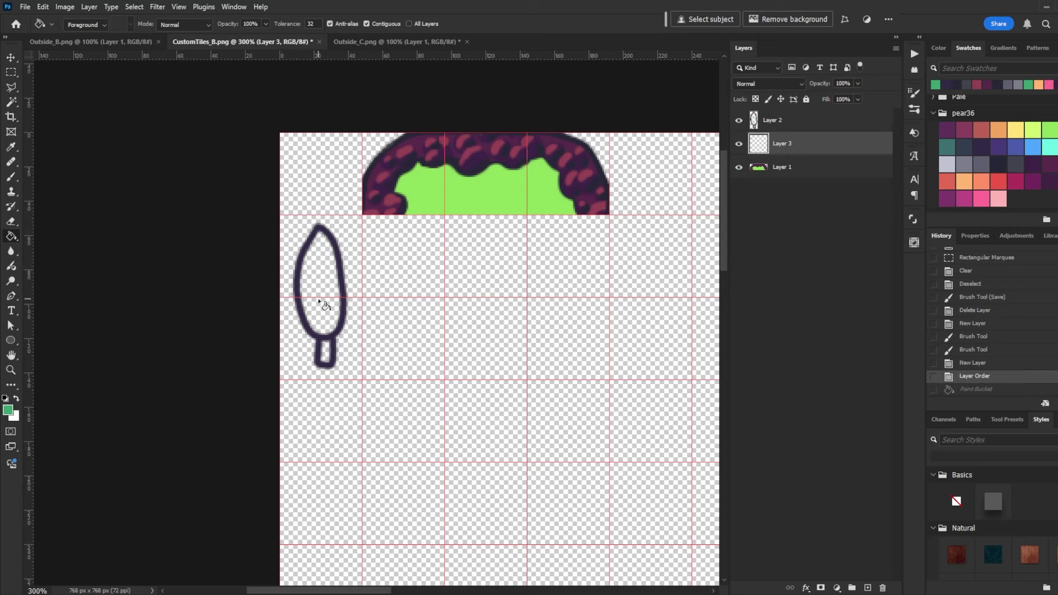
# - Paint the tree's leaf green and its trunk dark purple on Layer 3
pyautogui.press('b')
pyautogui.hotkey('ctrl', '+')
pyautogui.hotkey('ctrl', '+')
pyautogui.moveTo(361, 211); pyautogui.dragTo(395, 238)
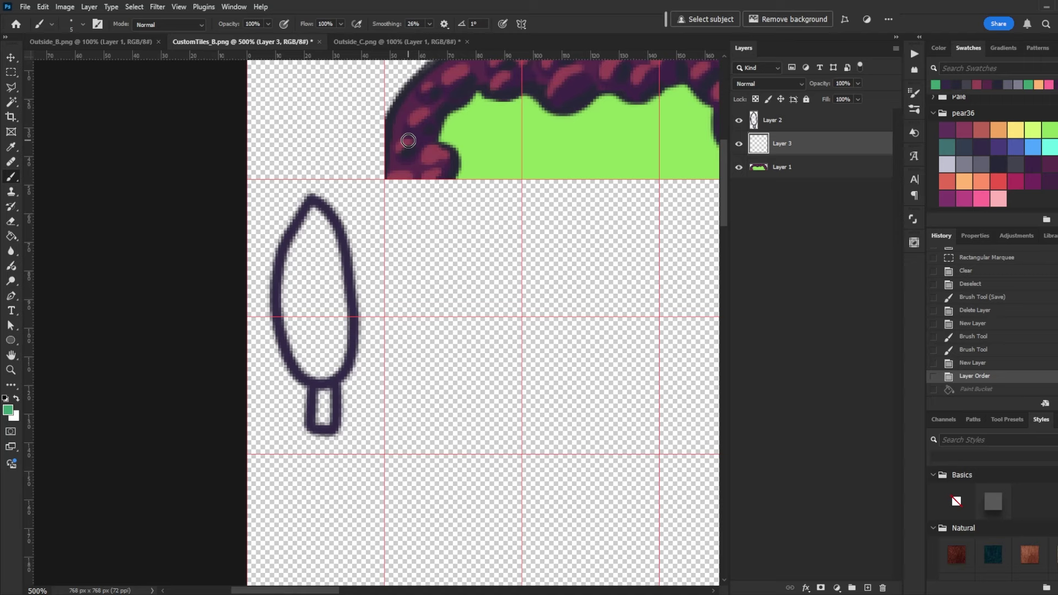
pyautogui.moveTo(315, 208)
pyautogui.mouseDown()
pyautogui.moveTo(289, 255)
pyautogui.moveTo(287, 309)
pyautogui.moveTo(300, 348)
pyautogui.moveTo(334, 239)
pyautogui.moveTo(343, 337)
pyautogui.moveTo(328, 371)
pyautogui.moveTo(308, 373)
pyautogui.moveTo(291, 344)
pyautogui.moveTo(307, 366)
pyautogui.mouseUp()
pyautogui.press('g')
pyautogui.click(308, 230)
pyautogui.press('b')
pyautogui.moveTo(308, 230)
pyautogui.mouseDown()
pyautogui.moveTo(297, 298)
pyautogui.moveTo(305, 343)
pyautogui.moveTo(294, 301)
pyautogui.moveTo(320, 363)
pyautogui.moveTo(336, 335)
pyautogui.moveTo(322, 365)
pyautogui.moveTo(328, 258)
pyautogui.moveTo(314, 226)
pyautogui.mouseUp()
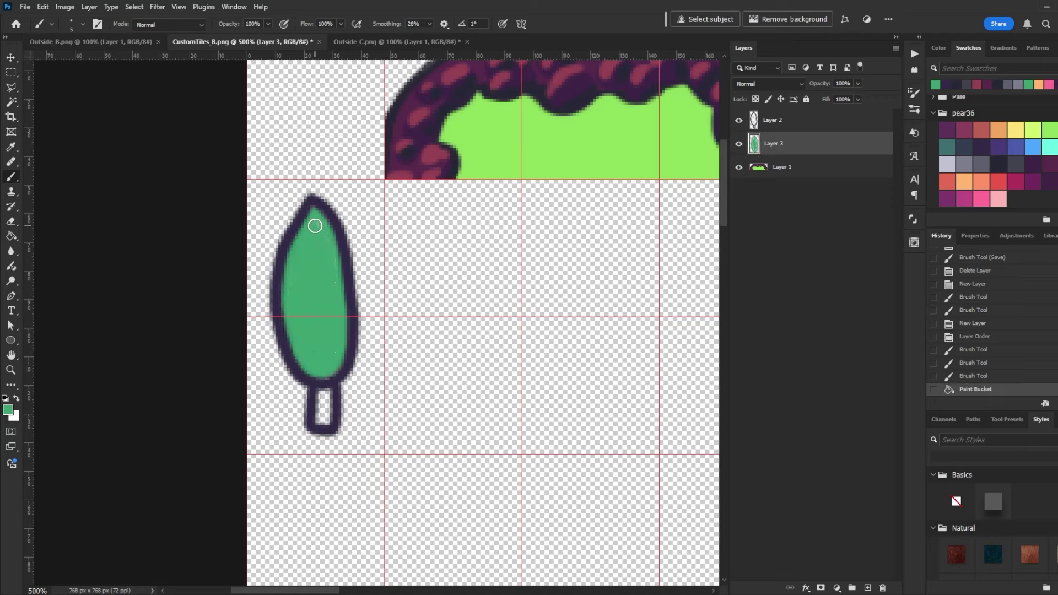
pyautogui.click(1048, 162)
pyautogui.moveTo(319, 380)
pyautogui.mouseDown()
pyautogui.moveTo(317, 418)
pyautogui.moveTo(326, 386)
pyautogui.mouseUp()
# - Group the tree's outline Layer 2 and colour Layer 3 into Group 1
pyautogui.keyDown('shift'); pyautogui.click(824, 122); pyautogui.keyUp('shift')
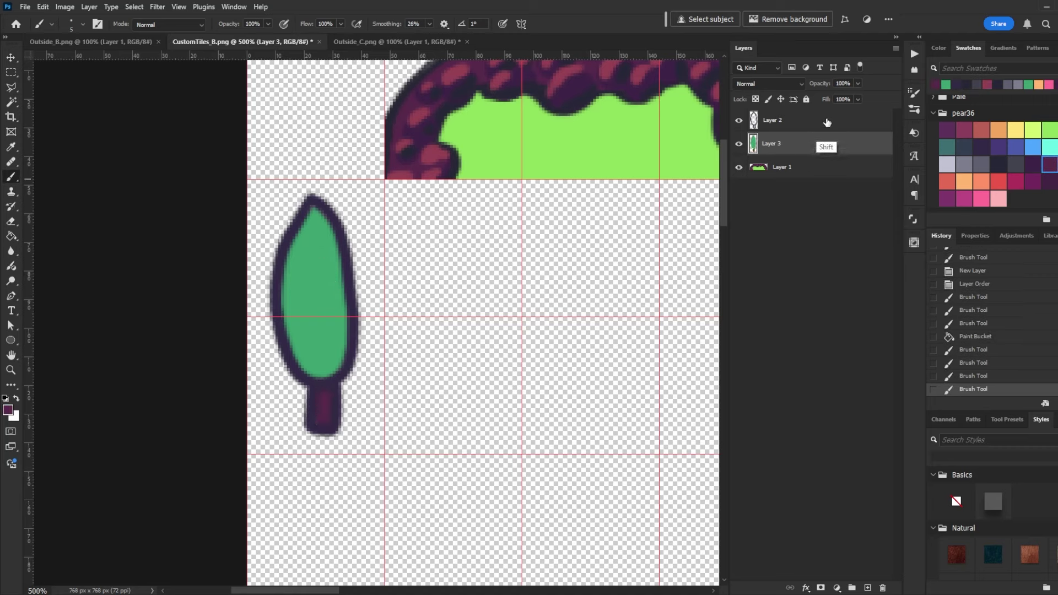
pyautogui.hotkey('ctrl', 'g')
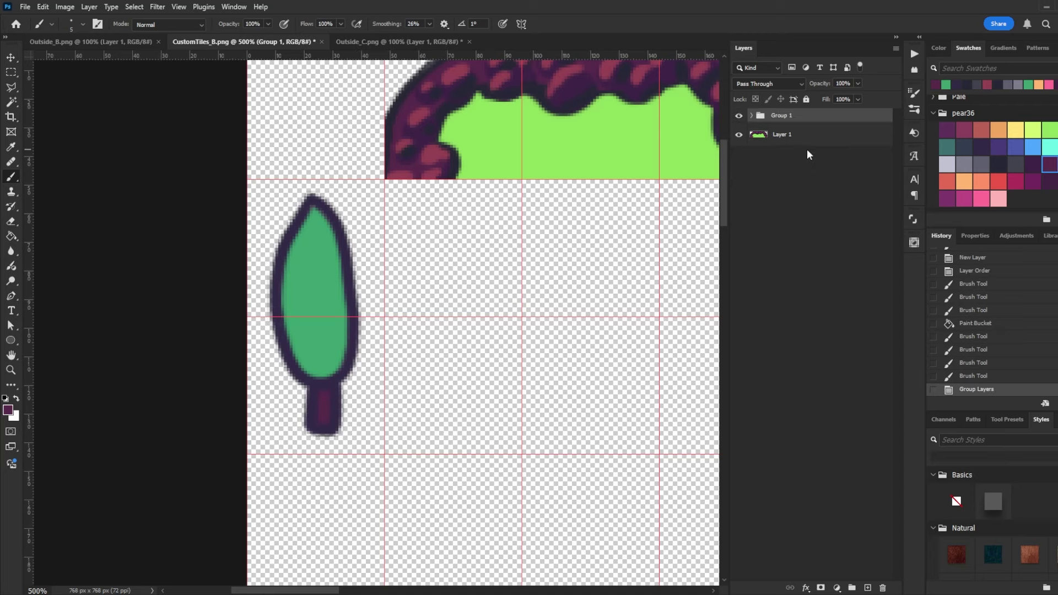
pyautogui.hotkey('ctrl', 'z')
pyautogui.click(823, 121)
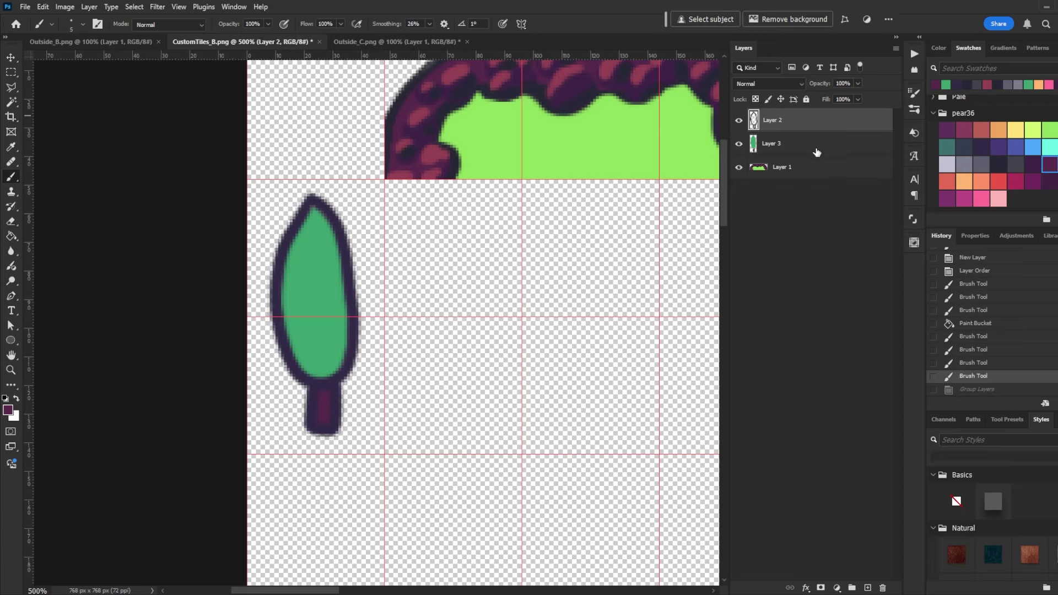
pyautogui.moveTo(528, 296); pyautogui.dragTo(456, 297)
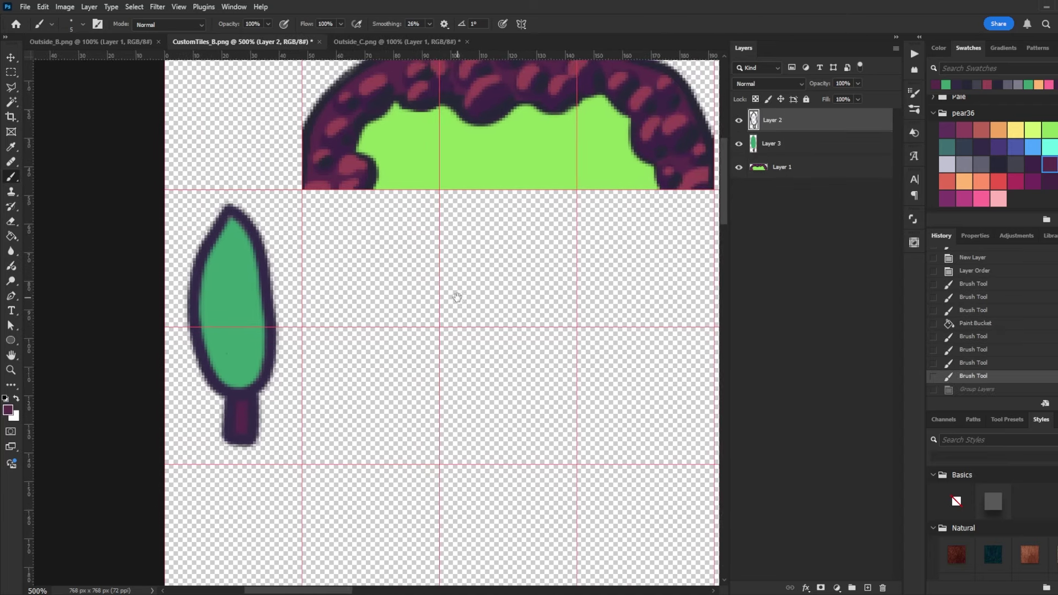
pyautogui.click(812, 149)
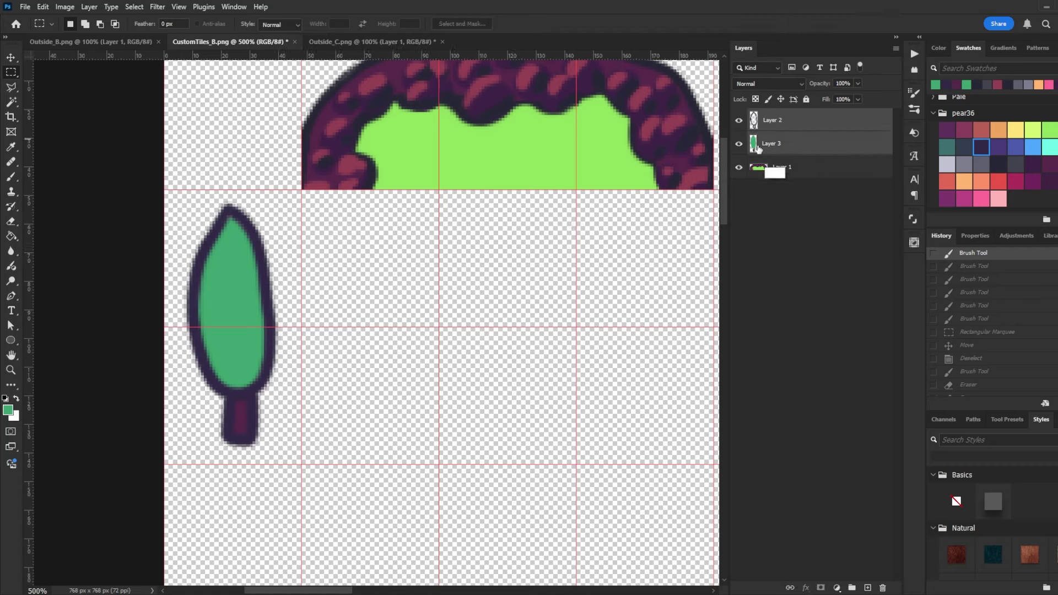
pyautogui.keyDown('shift'); pyautogui.click(782, 145); pyautogui.keyUp('shift')
pyautogui.hotkey('ctrl', 'g')
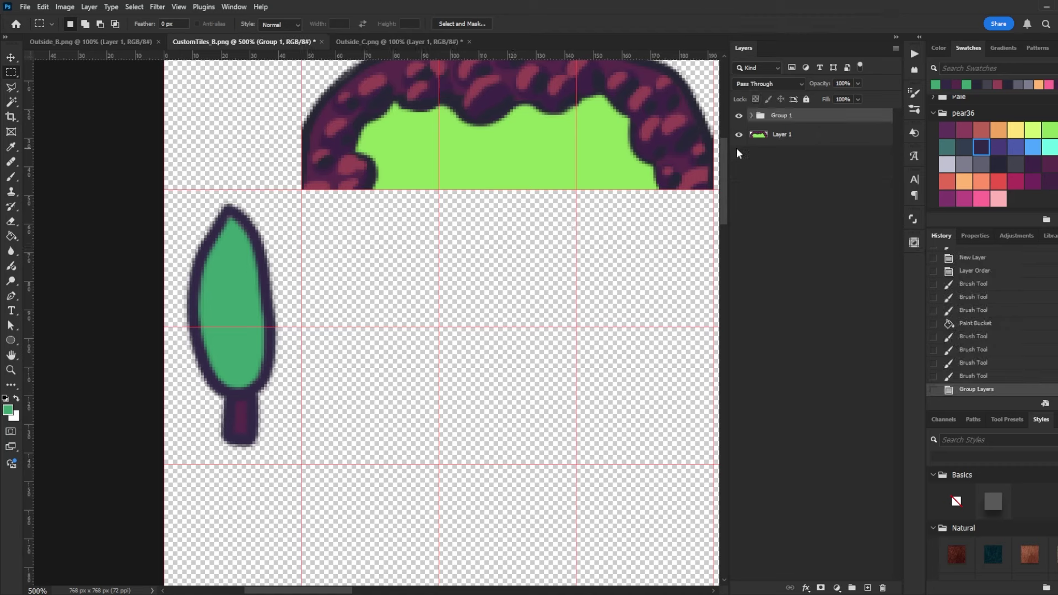
pyautogui.press('v')
pyautogui.moveTo(239, 301)
pyautogui.mouseDown()
pyautogui.moveTo(405, 303)
pyautogui.moveTo(233, 300)
pyautogui.moveTo(248, 302)
pyautogui.mouseUp()
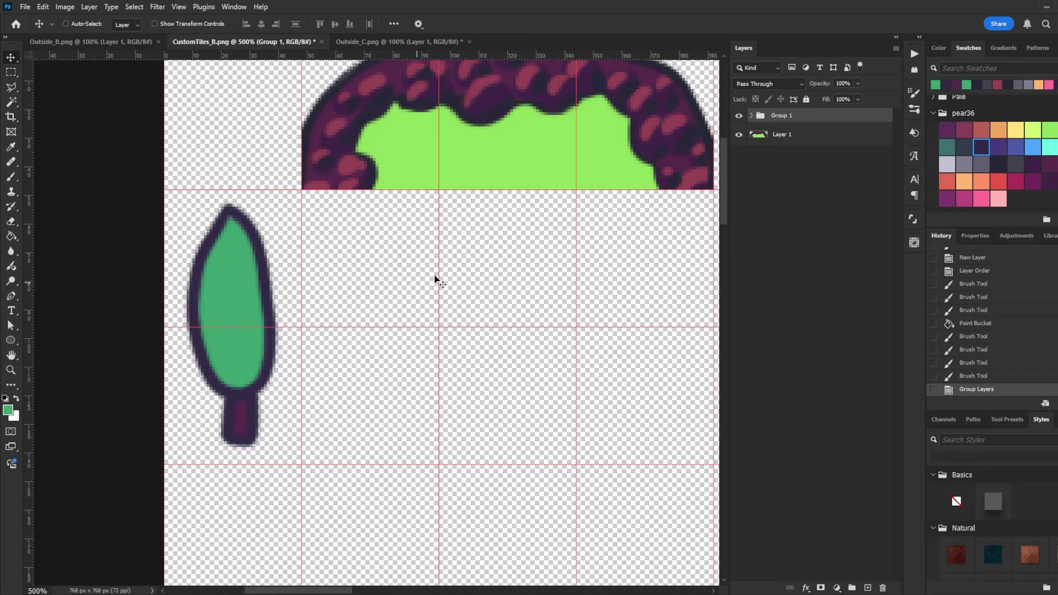
# - Draw a black bush outline on new Layer 4 in the tile beside the tree
pyautogui.hotkey('ctrl', 'shift', 'n')
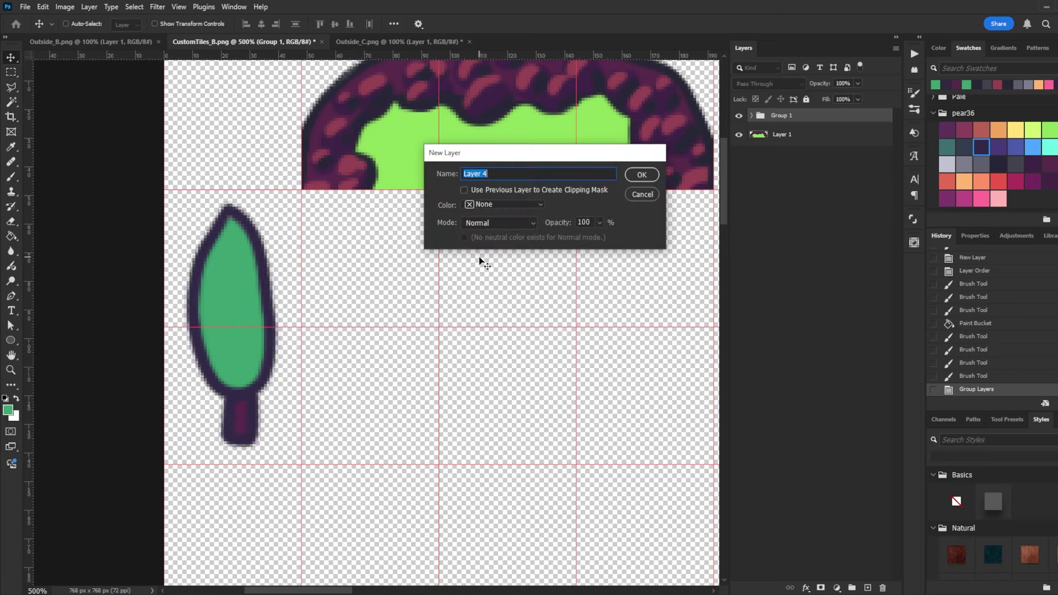
pyautogui.press('Return')
pyautogui.press('b')
pyautogui.press('d')
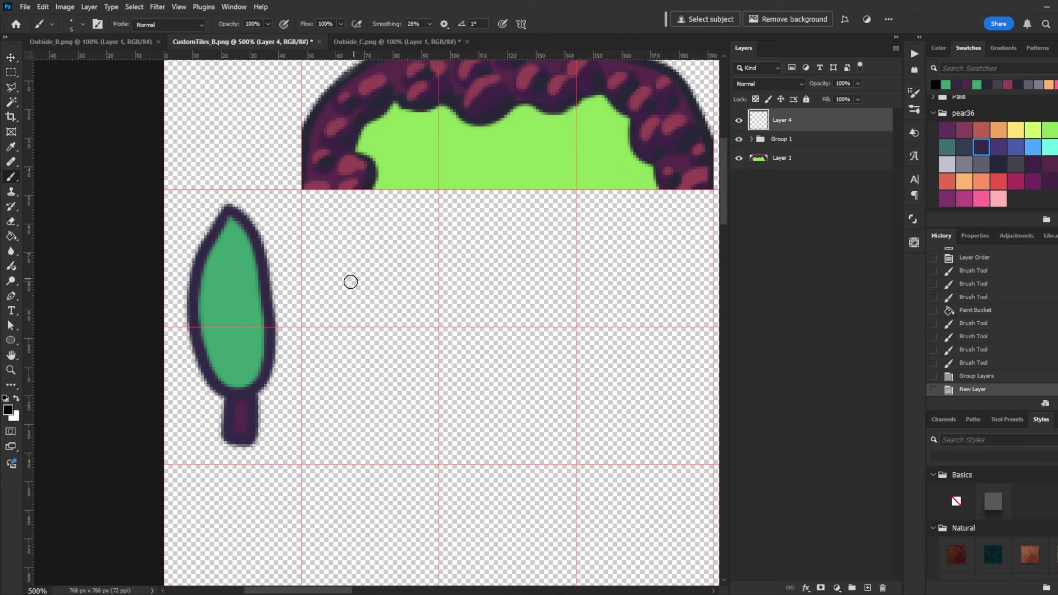
pyautogui.moveTo(326, 268)
pyautogui.mouseDown()
pyautogui.moveTo(364, 265)
pyautogui.moveTo(386, 273)
pyautogui.moveTo(380, 258)
pyautogui.moveTo(330, 306)
pyautogui.moveTo(424, 264)
pyautogui.mouseUp()
pyautogui.moveTo(364, 294); pyautogui.dragTo(410, 297)
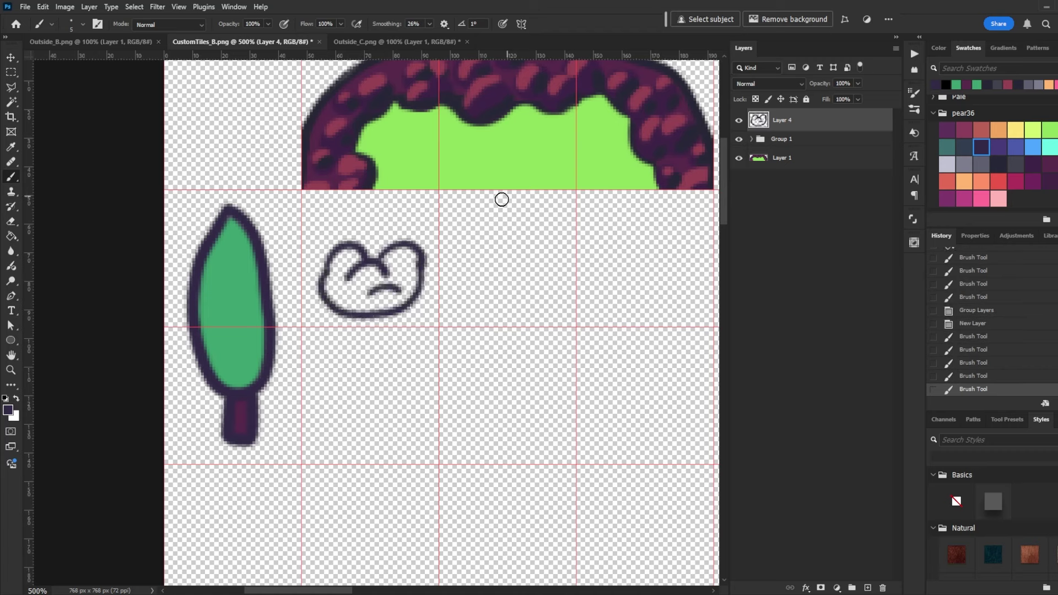
pyautogui.moveTo(355, 242); pyautogui.dragTo(411, 232)
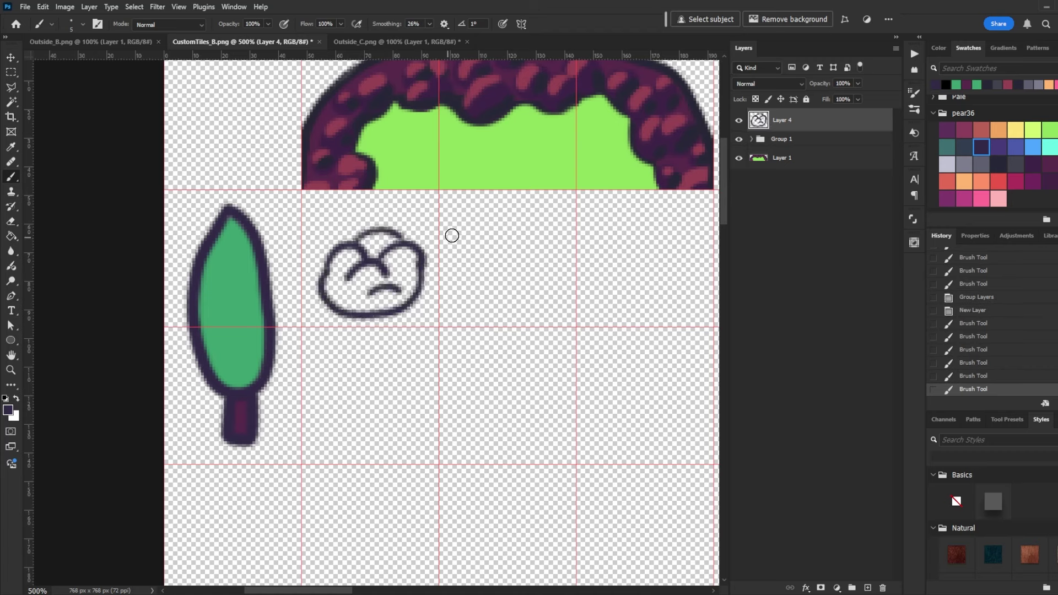
pyautogui.press('v')
pyautogui.moveTo(437, 267); pyautogui.dragTo(433, 253)
# - Fill the bush with the tree's sampled green on Layer 5 and group both layers as Group 2
pyautogui.click(817, 158)
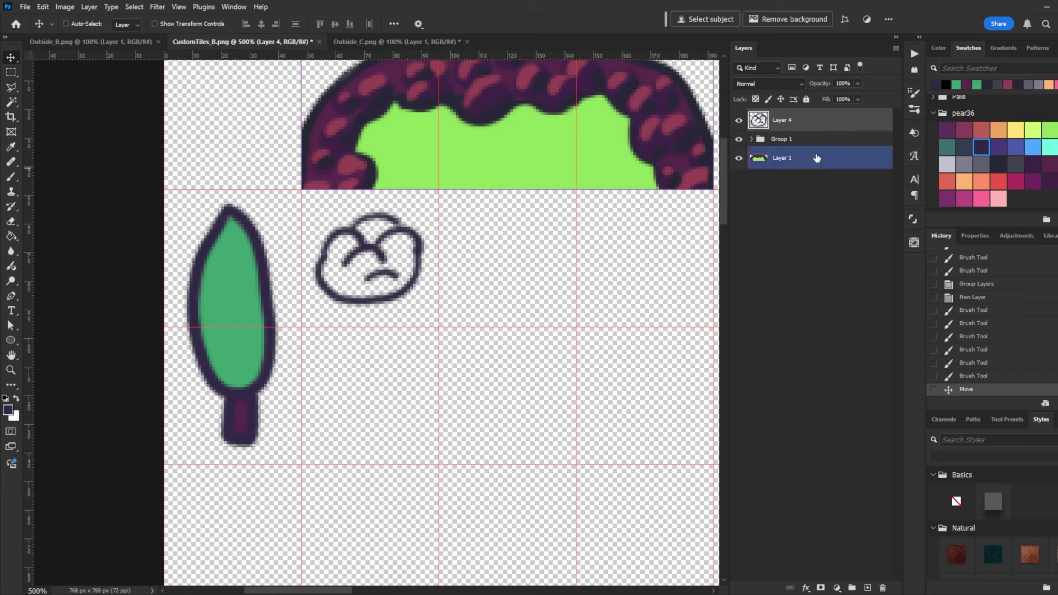
pyautogui.click(805, 142)
pyautogui.hotkey('ctrl', 'shift', 'alt', 'n')
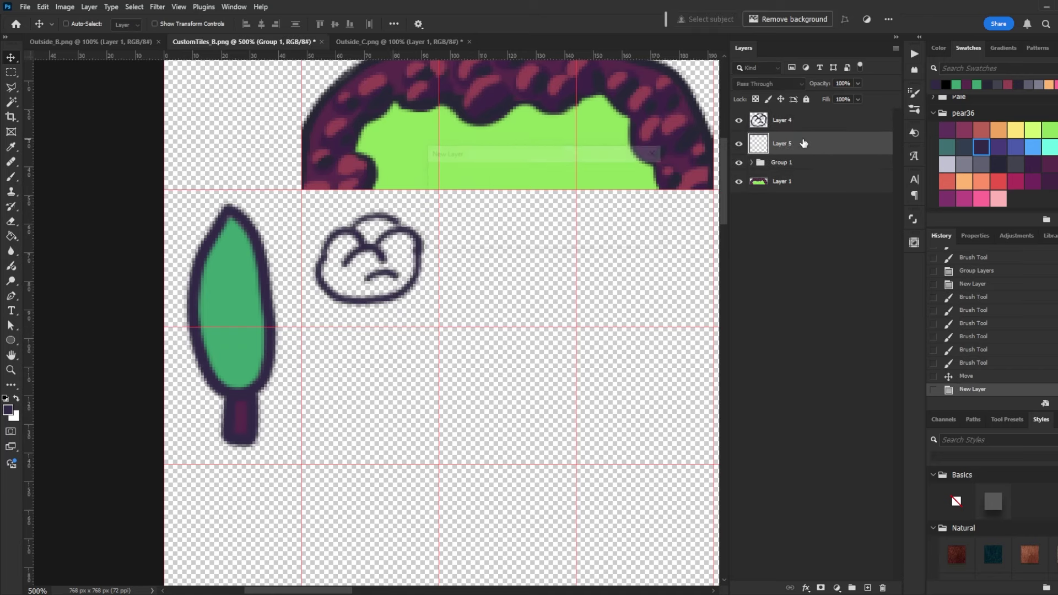
pyautogui.press('i')
pyautogui.click(229, 286)
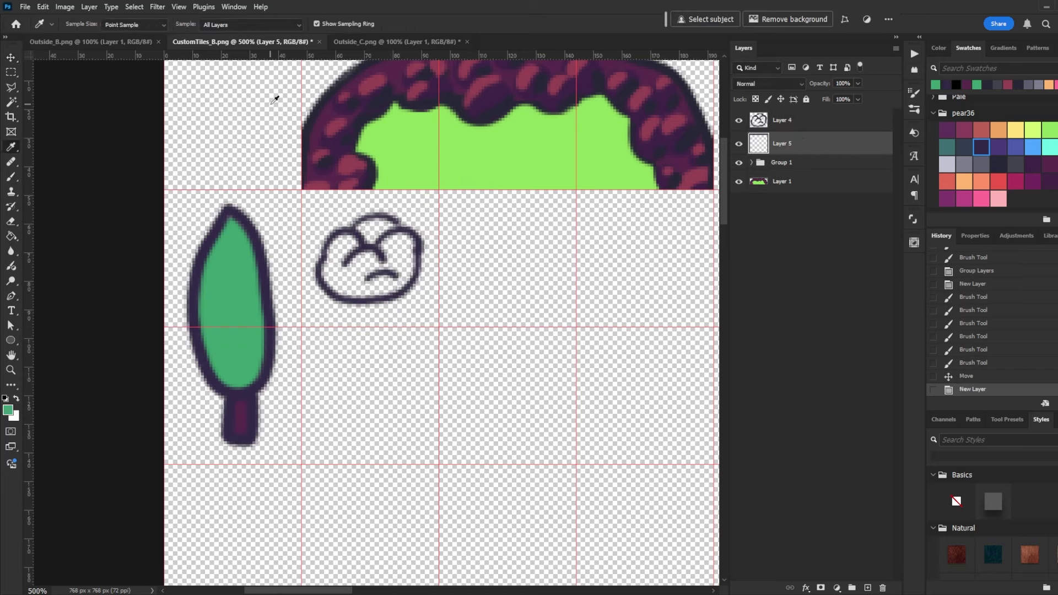
pyautogui.press('b')
pyautogui.moveTo(353, 240)
pyautogui.mouseDown()
pyautogui.moveTo(348, 280)
pyautogui.moveTo(329, 285)
pyautogui.moveTo(399, 287)
pyautogui.moveTo(411, 241)
pyautogui.moveTo(388, 227)
pyautogui.moveTo(365, 229)
pyautogui.moveTo(343, 266)
pyautogui.moveTo(377, 230)
pyautogui.moveTo(349, 283)
pyautogui.moveTo(376, 233)
pyautogui.moveTo(356, 272)
pyautogui.moveTo(362, 283)
pyautogui.moveTo(358, 274)
pyautogui.moveTo(391, 281)
pyautogui.moveTo(402, 247)
pyautogui.moveTo(385, 278)
pyautogui.moveTo(370, 276)
pyautogui.moveTo(398, 247)
pyautogui.moveTo(378, 243)
pyautogui.moveTo(400, 251)
pyautogui.moveTo(401, 240)
pyautogui.moveTo(404, 254)
pyautogui.moveTo(380, 292)
pyautogui.moveTo(395, 265)
pyautogui.moveTo(393, 234)
pyautogui.moveTo(378, 221)
pyautogui.moveTo(352, 239)
pyautogui.moveTo(356, 282)
pyautogui.moveTo(376, 249)
pyautogui.mouseUp()
pyautogui.press('g')
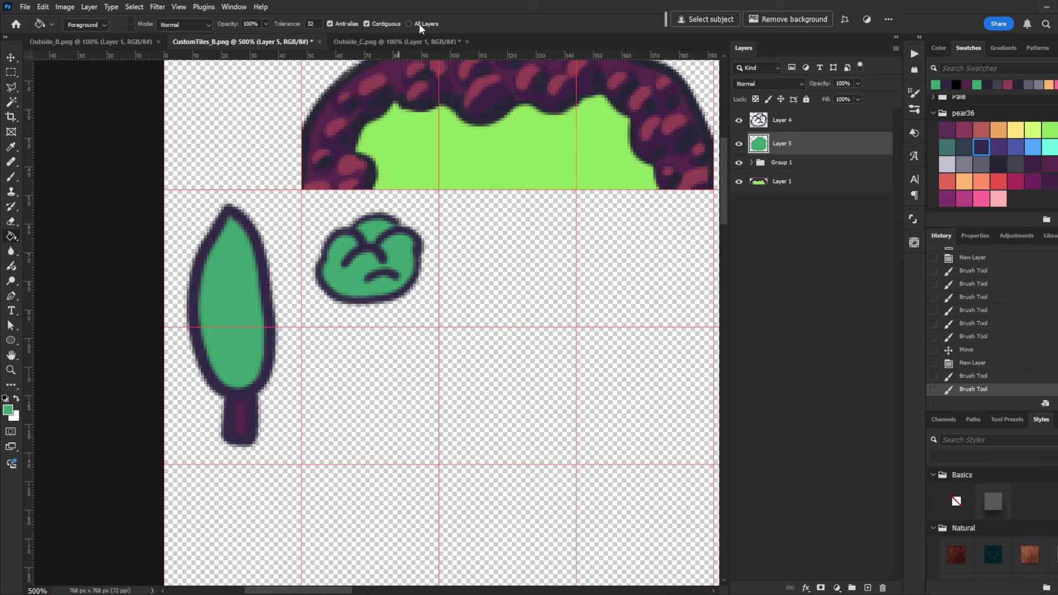
pyautogui.press('b')
pyautogui.moveTo(349, 286); pyautogui.dragTo(391, 269)
pyautogui.keyDown('shift'); pyautogui.click(793, 125); pyautogui.keyUp('shift')
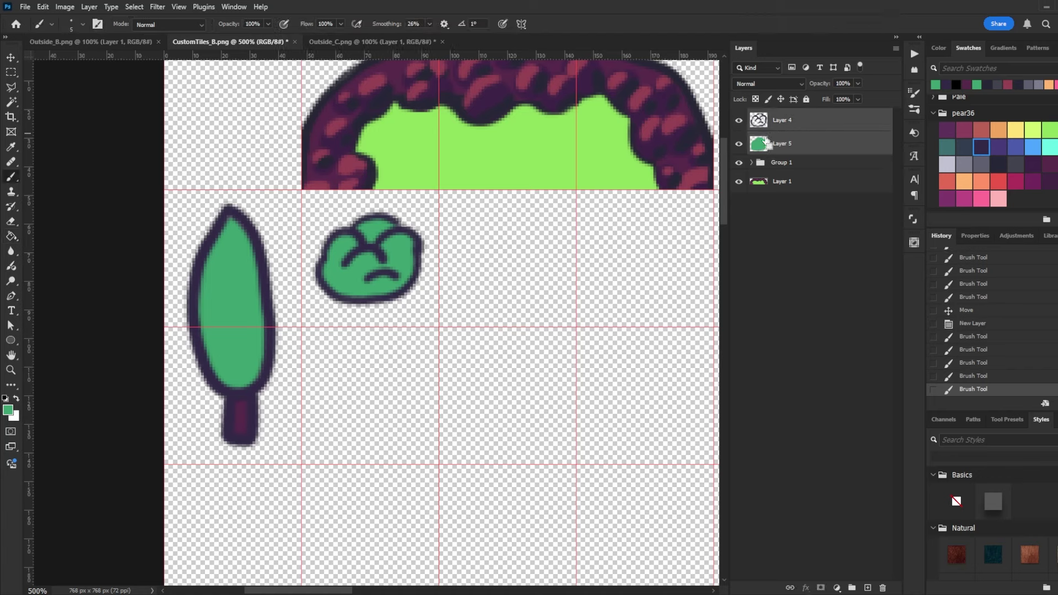
pyautogui.hotkey('ctrl', 'g')
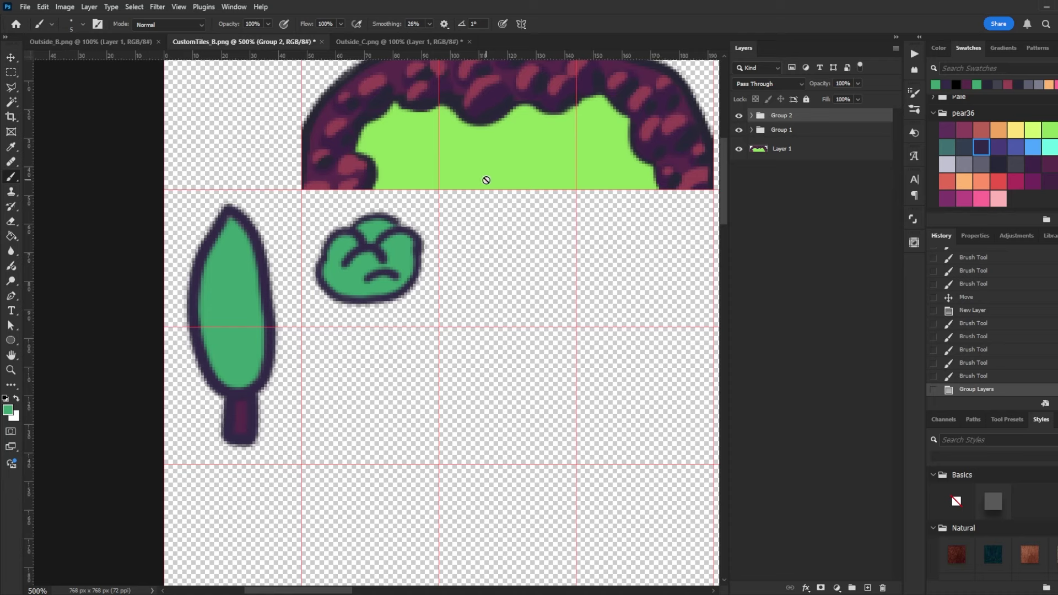
# - Duplicate Group 2 and move the bush copy down one tile
pyautogui.hotkey('ctrl', 'j')
pyautogui.press('v')
pyautogui.moveTo(364, 248); pyautogui.dragTo(364, 384)
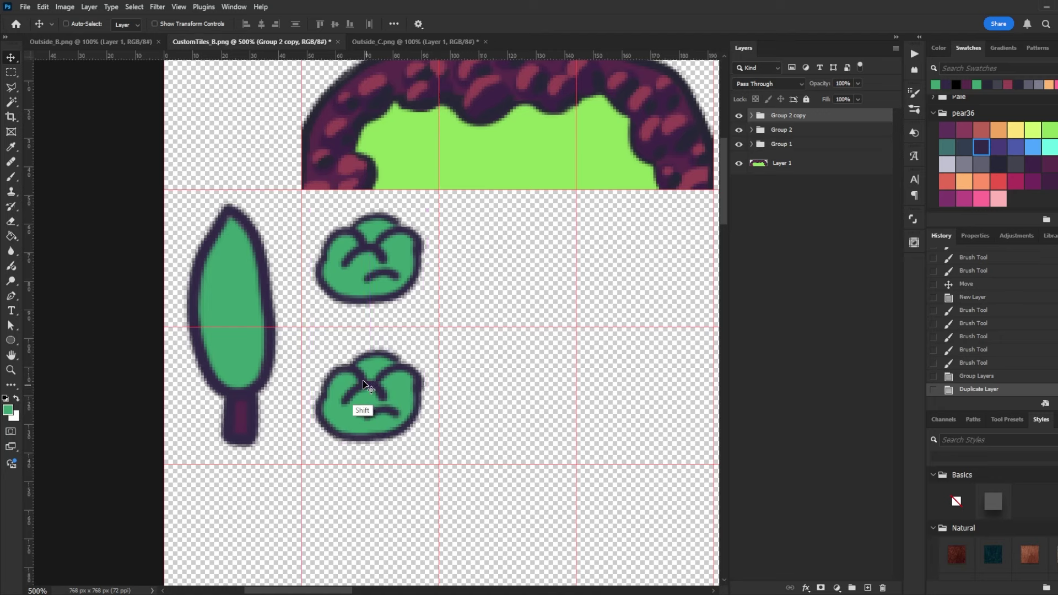
pyautogui.click(751, 115)
pyautogui.click(822, 133)
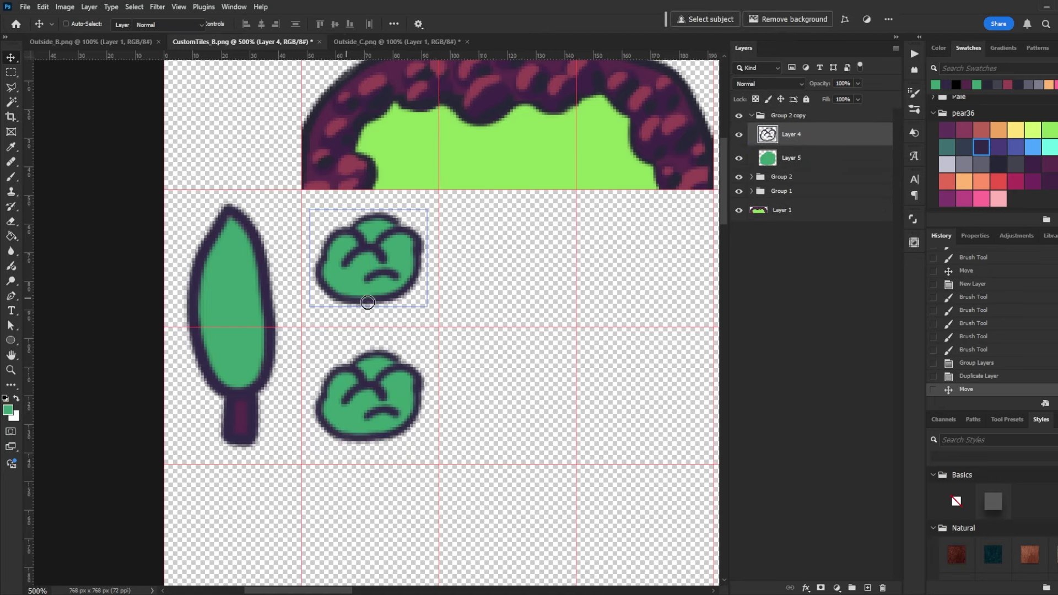
# - Redraw the lower bush's outline in dark purple and erase stray strokes on Layer 4
pyautogui.press('b')
pyautogui.keyDown('alt'); pyautogui.click(380, 344); pyautogui.keyUp('alt')
pyautogui.moveTo(330, 357)
pyautogui.mouseDown()
pyautogui.moveTo(356, 367)
pyautogui.moveTo(333, 401)
pyautogui.moveTo(316, 388)
pyautogui.moveTo(373, 368)
pyautogui.moveTo(333, 378)
pyautogui.moveTo(334, 365)
pyautogui.moveTo(335, 384)
pyautogui.moveTo(322, 382)
pyautogui.moveTo(351, 376)
pyautogui.moveTo(337, 391)
pyautogui.moveTo(415, 398)
pyautogui.moveTo(396, 428)
pyautogui.moveTo(389, 409)
pyautogui.moveTo(408, 396)
pyautogui.mouseUp()
pyautogui.press('e')
pyautogui.press('b')
pyautogui.press('e')
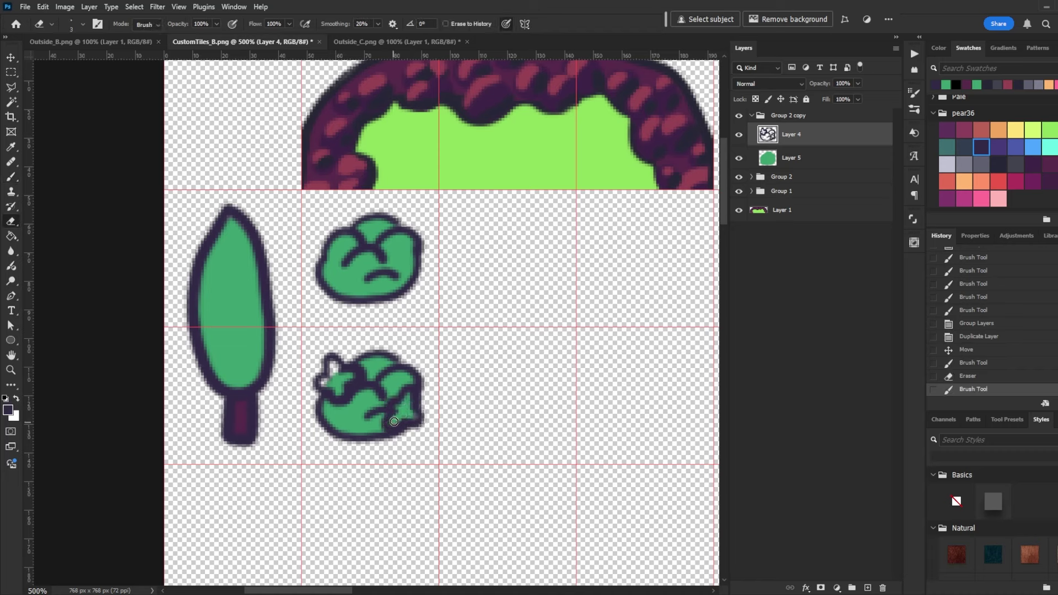
pyautogui.moveTo(394, 421)
pyautogui.mouseDown()
pyautogui.moveTo(403, 394)
pyautogui.moveTo(355, 434)
pyautogui.moveTo(337, 435)
pyautogui.moveTo(340, 418)
pyautogui.moveTo(351, 419)
pyautogui.moveTo(343, 426)
pyautogui.mouseUp()
pyautogui.press('b')
pyautogui.press('e')
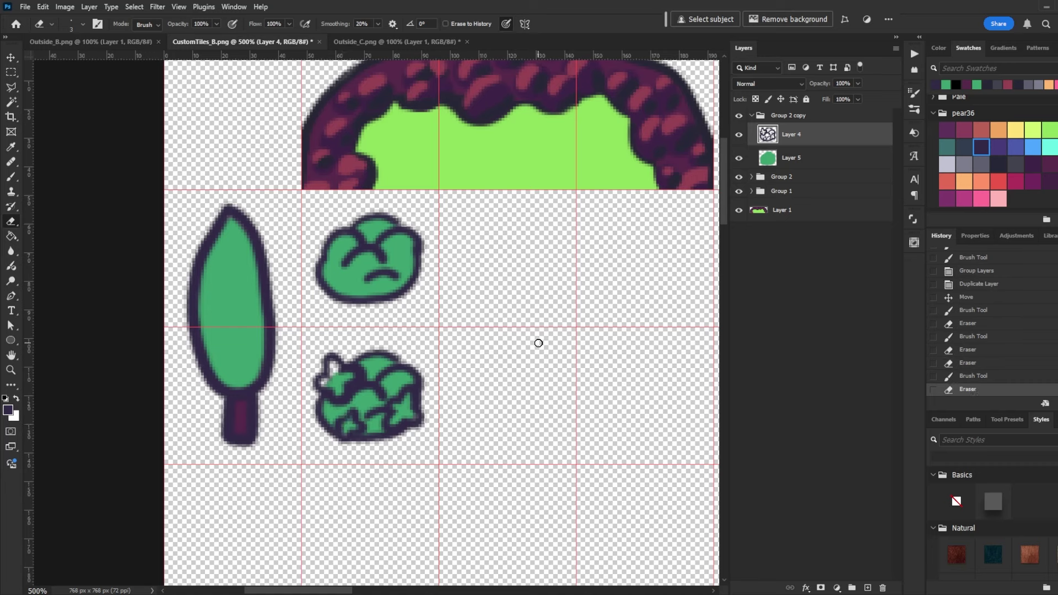
# - Paint three pink star flowers with peach centres on the copy's Layer 5
pyautogui.click(843, 160)
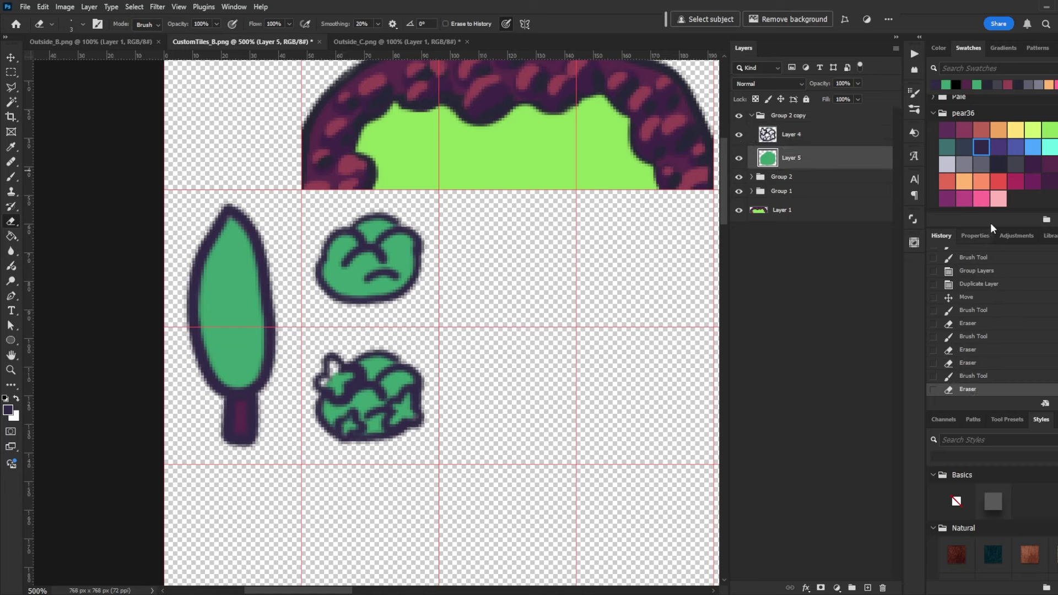
pyautogui.click(978, 200)
pyautogui.press('b')
pyautogui.moveTo(335, 379)
pyautogui.mouseDown()
pyautogui.moveTo(332, 363)
pyautogui.moveTo(336, 392)
pyautogui.moveTo(340, 372)
pyautogui.moveTo(355, 377)
pyautogui.moveTo(326, 383)
pyautogui.mouseUp()
pyautogui.moveTo(346, 420)
pyautogui.mouseDown()
pyautogui.moveTo(353, 433)
pyautogui.moveTo(357, 424)
pyautogui.mouseUp()
pyautogui.moveTo(409, 389)
pyautogui.mouseDown()
pyautogui.moveTo(407, 418)
pyautogui.moveTo(414, 404)
pyautogui.mouseUp()
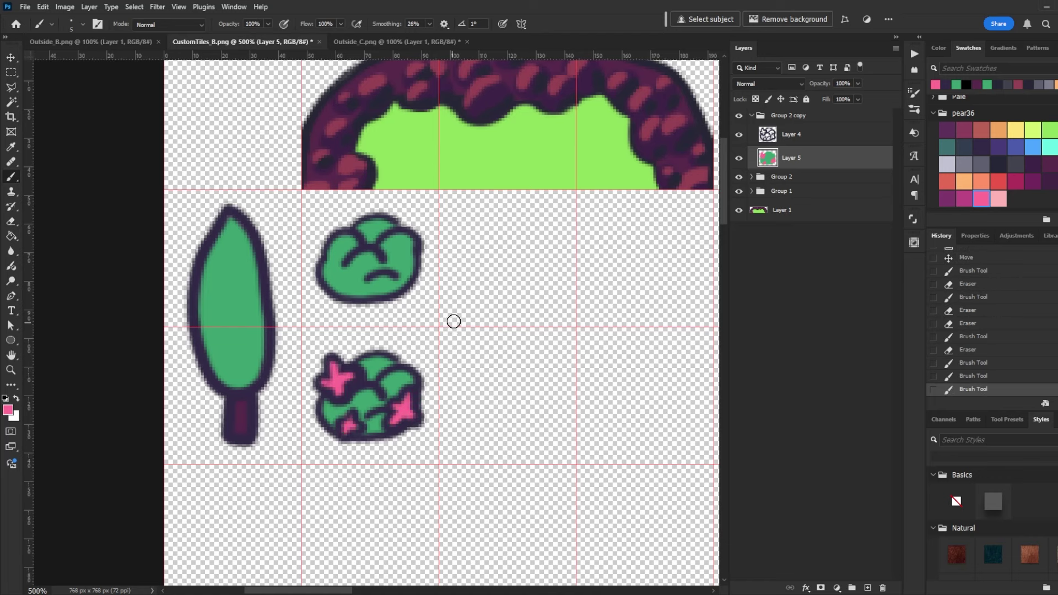
pyautogui.click(965, 181)
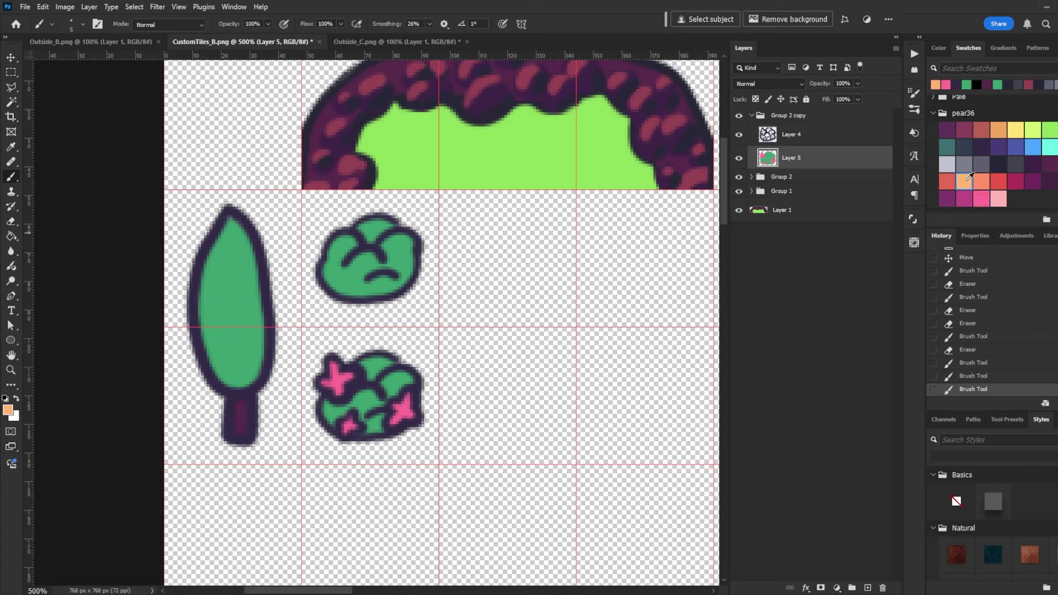
pyautogui.click(336, 380)
pyautogui.click(406, 412)
pyautogui.click(349, 427)
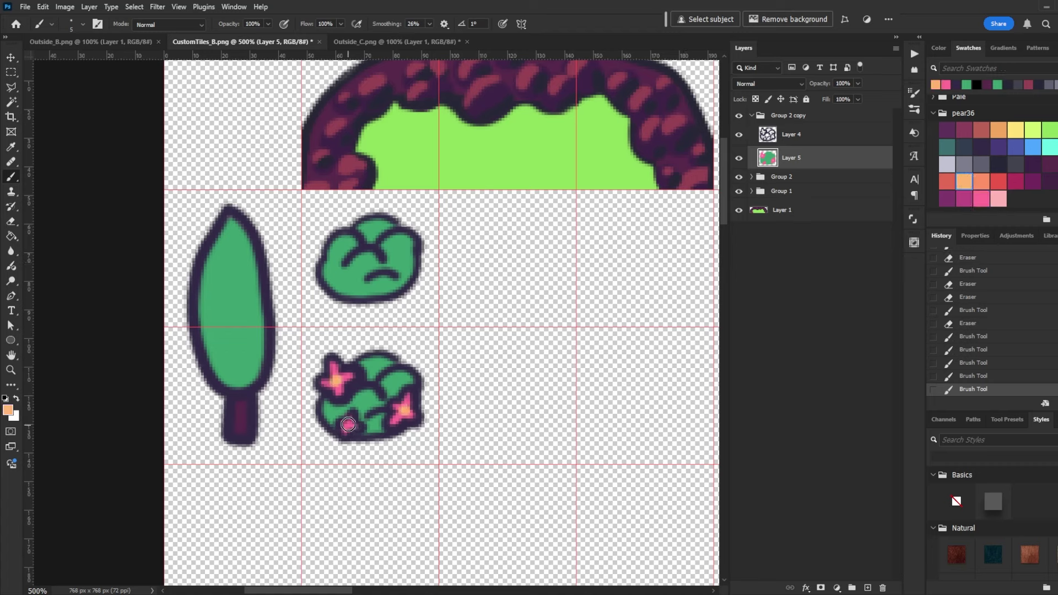
# - Erase a spot of the bush outline on Layer 4 and pick a dark outline swatch
pyautogui.hotkey('alt', ']')
pyautogui.press('e')
pyautogui.click(411, 396)
pyautogui.press('b')
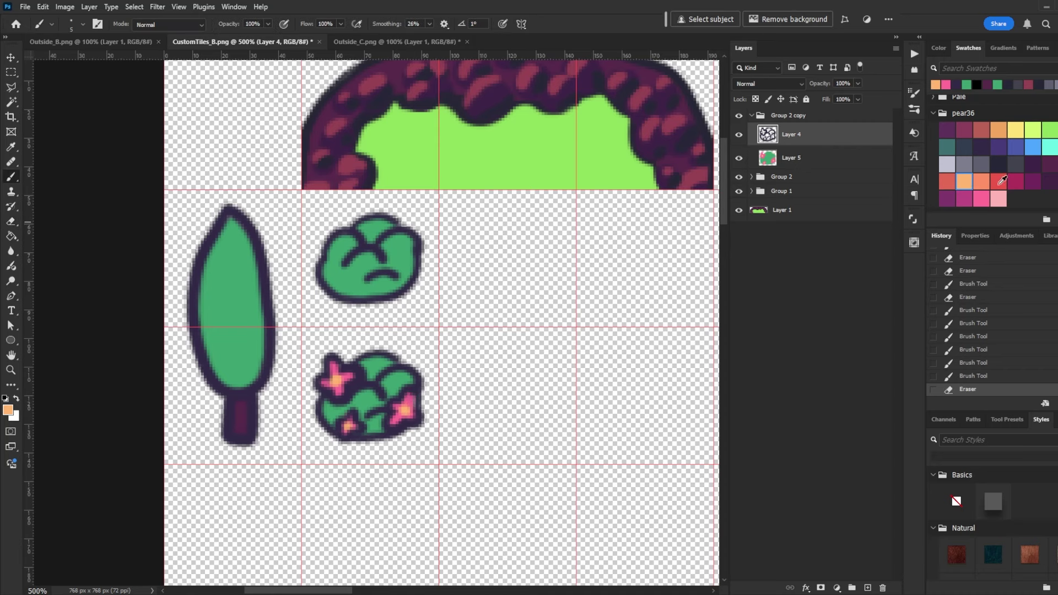
pyautogui.click(998, 164)
pyautogui.click(981, 147)
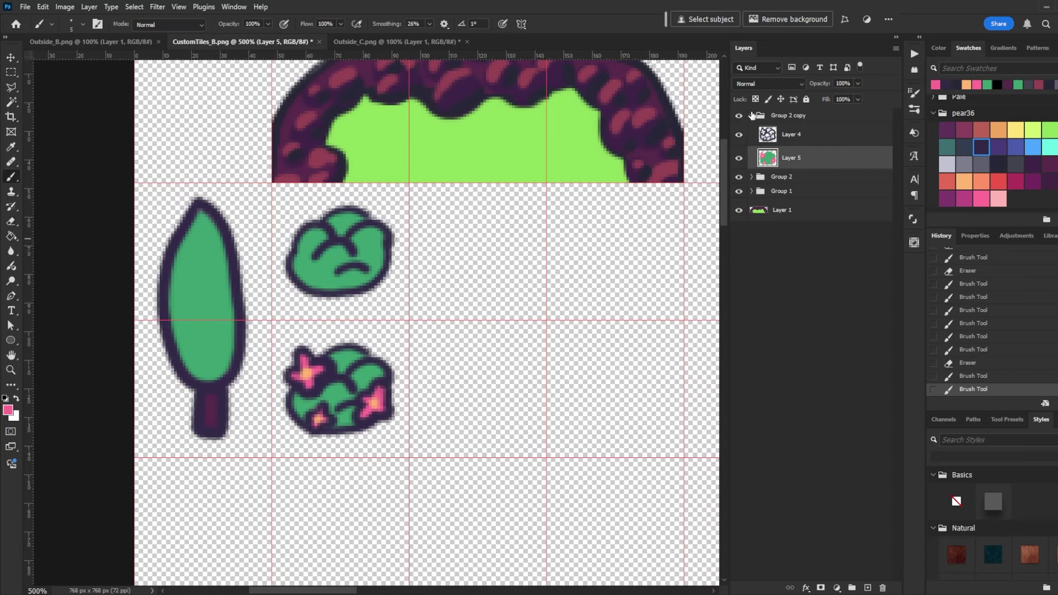
# - Move both bushes one tile right and place a duplicate of the tree group one tile right
pyautogui.click(751, 115)
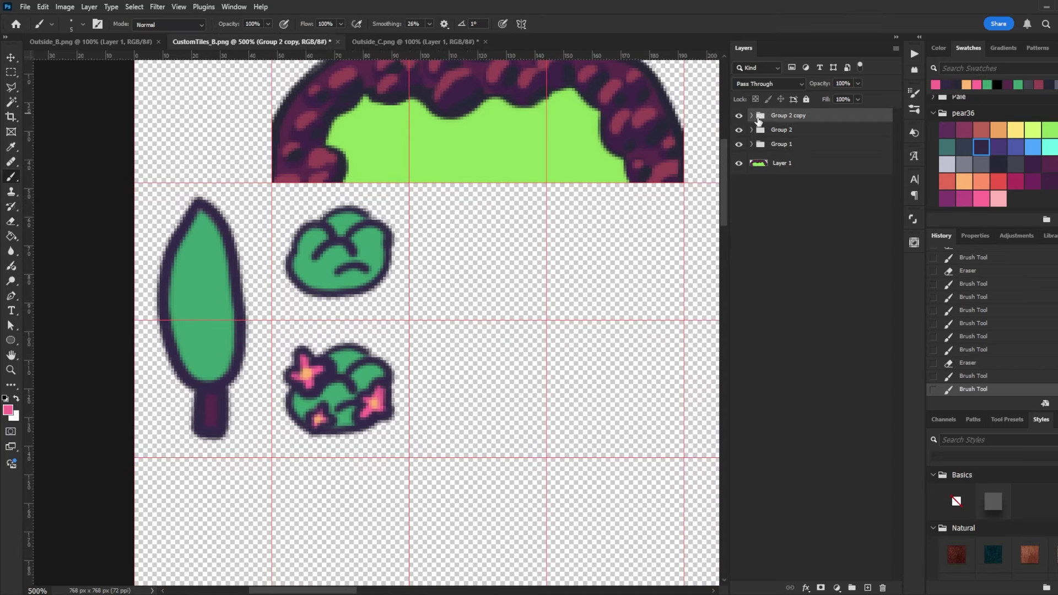
pyautogui.keyDown('shift'); pyautogui.click(797, 134); pyautogui.keyUp('shift')
pyautogui.press('v')
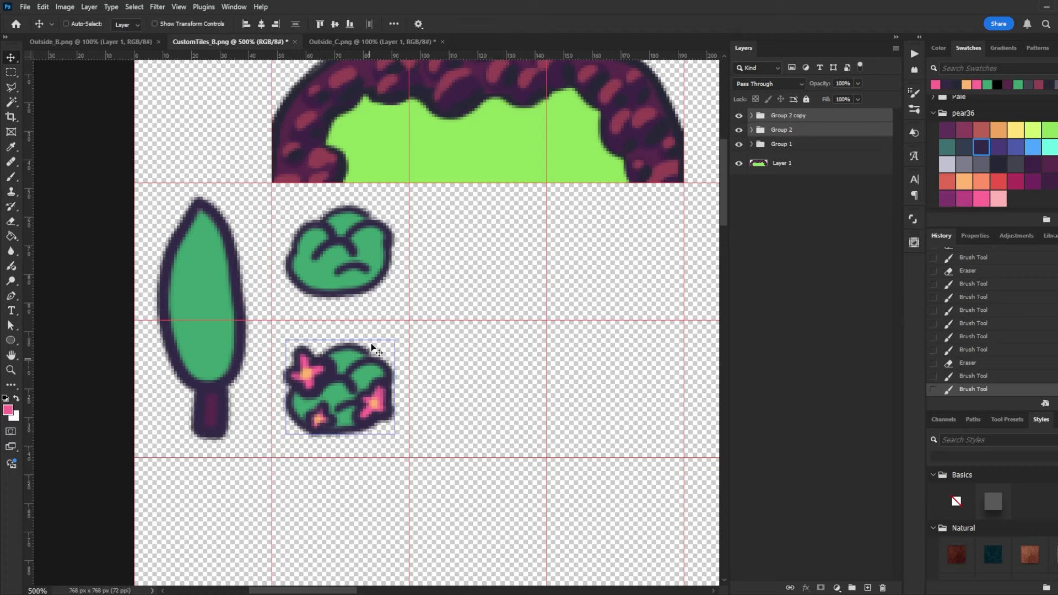
pyautogui.moveTo(352, 368); pyautogui.dragTo(485, 367)
pyautogui.click(800, 144)
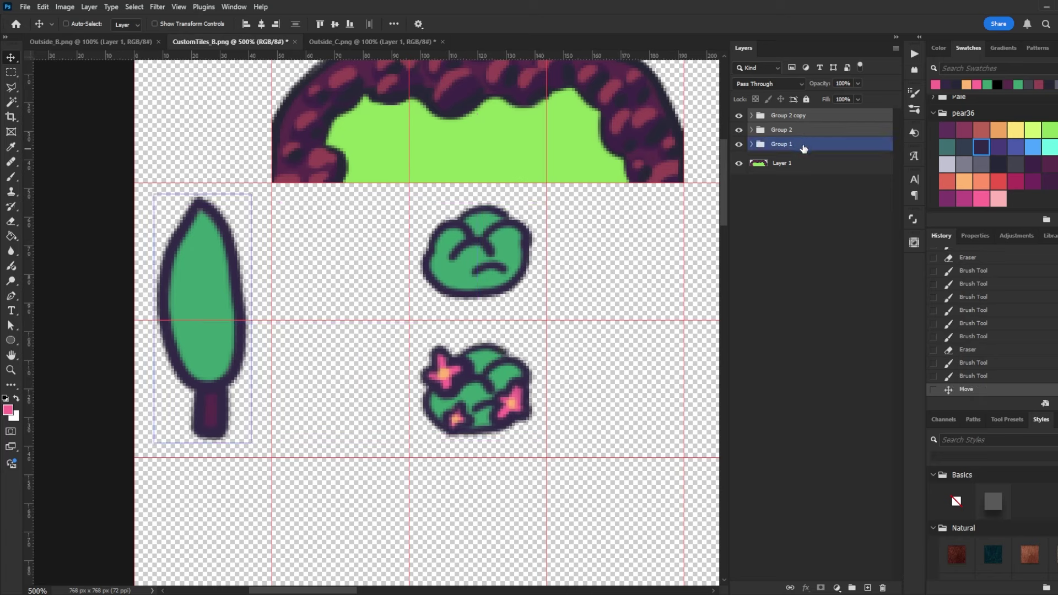
pyautogui.hotkey('ctrl', 'j')
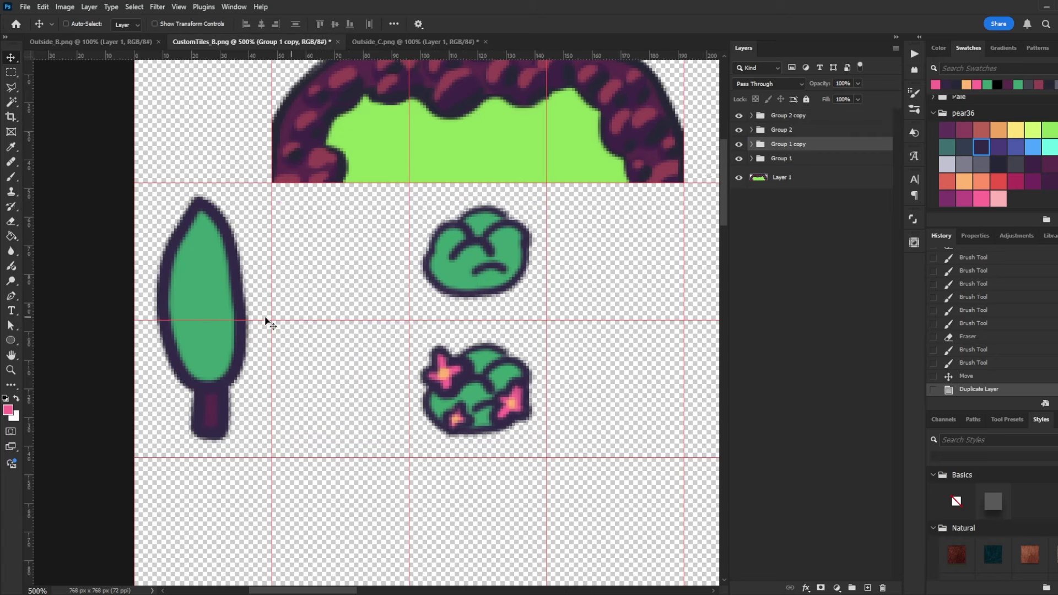
pyautogui.moveTo(266, 321); pyautogui.dragTo(414, 332)
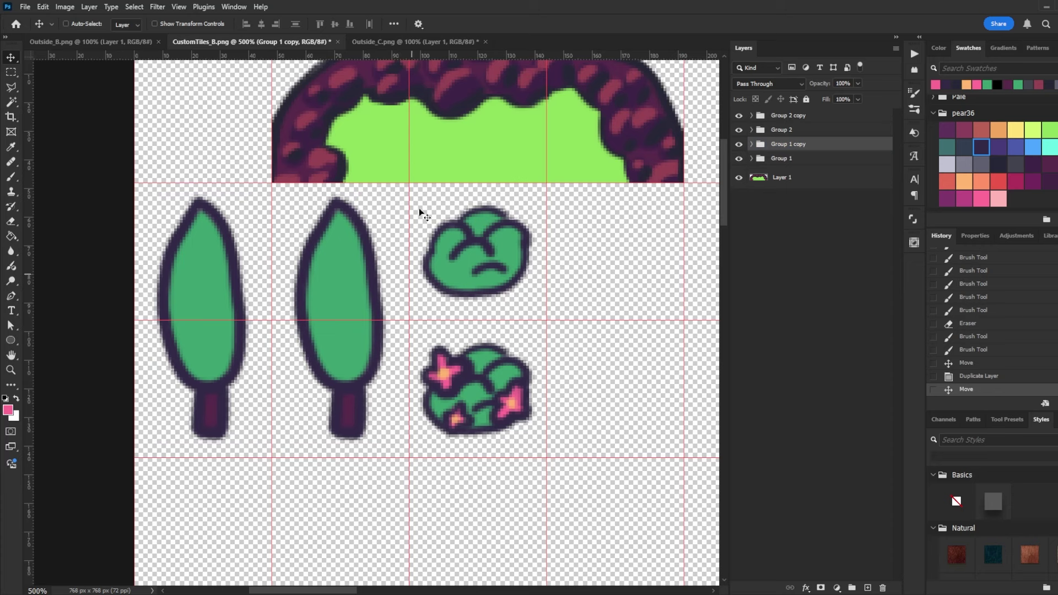
pyautogui.click(751, 144)
pyautogui.click(798, 168)
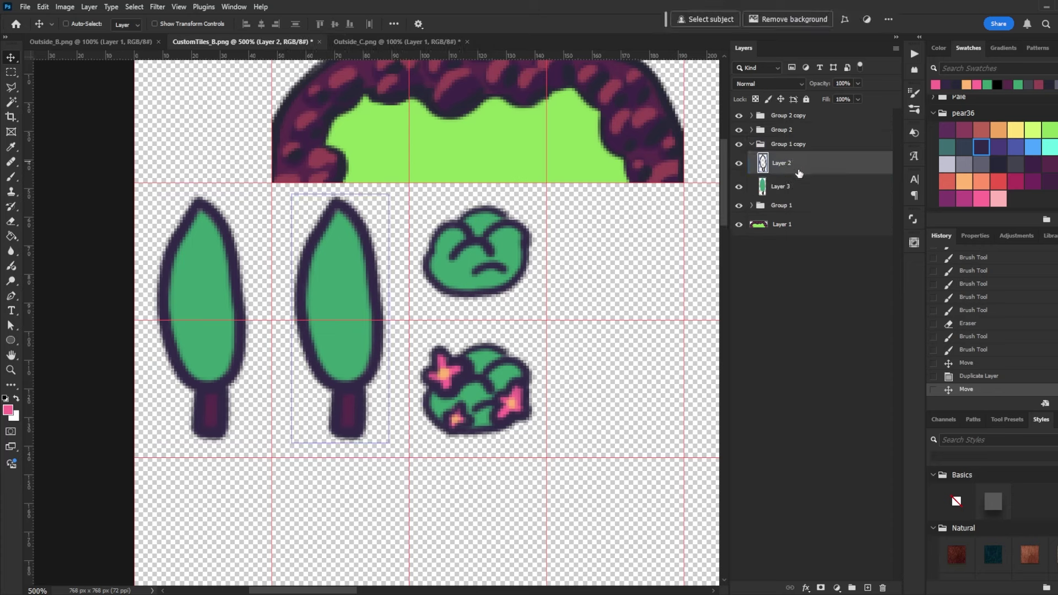
# - Outline three dark purple flowers on the tree copy and erase the green inside them
pyautogui.press('b')
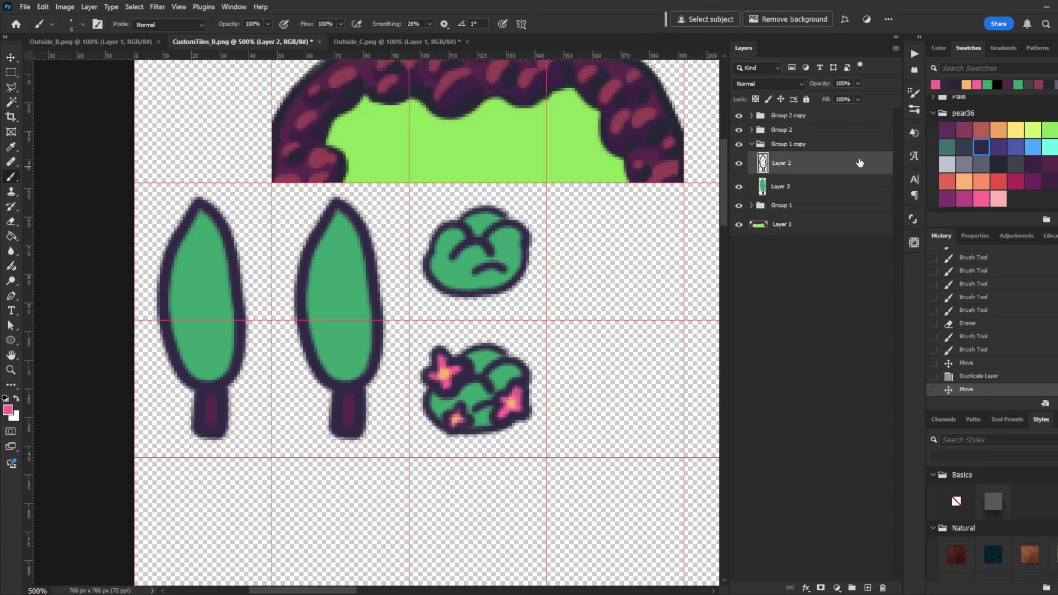
pyautogui.click(969, 147)
pyautogui.moveTo(302, 227); pyautogui.dragTo(338, 250)
pyautogui.moveTo(358, 309); pyautogui.dragTo(393, 331)
pyautogui.moveTo(298, 363); pyautogui.dragTo(333, 371)
pyautogui.press('e')
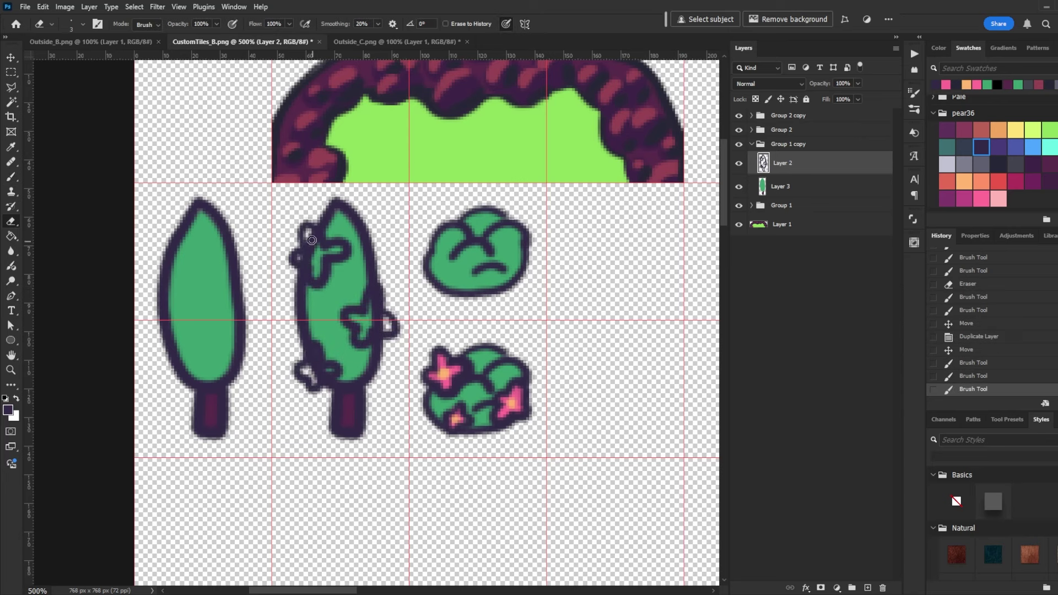
pyautogui.moveTo(301, 237); pyautogui.dragTo(317, 258)
pyautogui.moveTo(366, 306); pyautogui.dragTo(387, 330)
pyautogui.moveTo(331, 350); pyautogui.dragTo(312, 380)
# - Fill the three tree flowers with sampled pink and dot orange centres
pyautogui.click(780, 187)
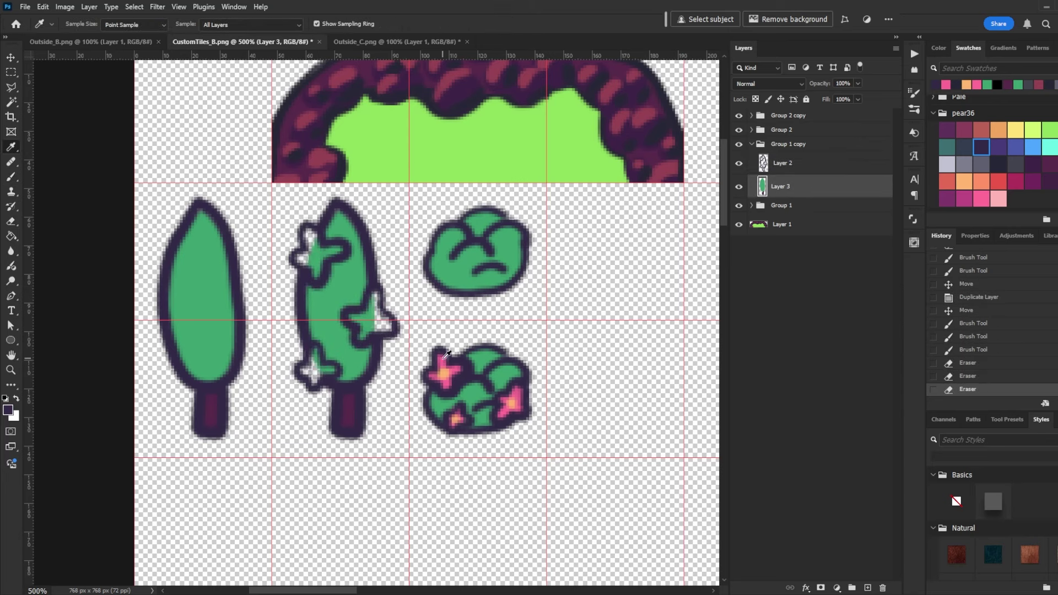
pyautogui.press('b')
pyautogui.click(945, 84)
pyautogui.moveTo(306, 230)
pyautogui.mouseDown()
pyautogui.moveTo(313, 245)
pyautogui.moveTo(301, 259)
pyautogui.mouseUp()
pyautogui.moveTo(366, 306); pyautogui.dragTo(361, 335)
pyautogui.moveTo(312, 358); pyautogui.dragTo(324, 376)
pyautogui.click(963, 181)
pyautogui.click(316, 252)
pyautogui.click(371, 314)
pyautogui.click(315, 369)
pyautogui.moveTo(616, 293); pyautogui.dragTo(567, 302)
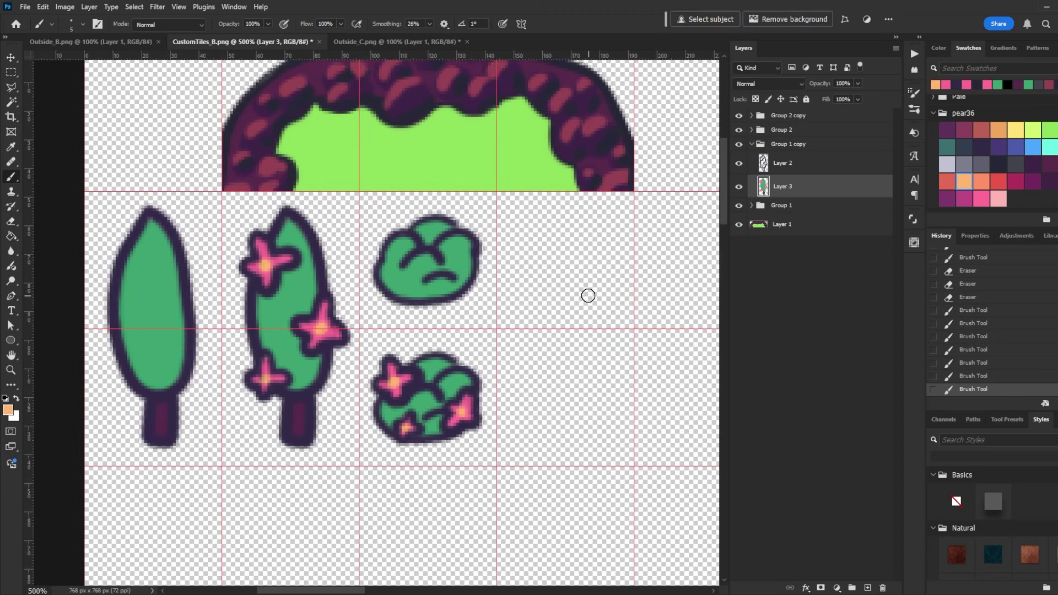
# - On a new layer, outline a cross-shaped flower on a stem in dark purple in an empty tile
pyautogui.hotkey('alt', '.')
pyautogui.hotkey('ctrl', 'shift', 'n')
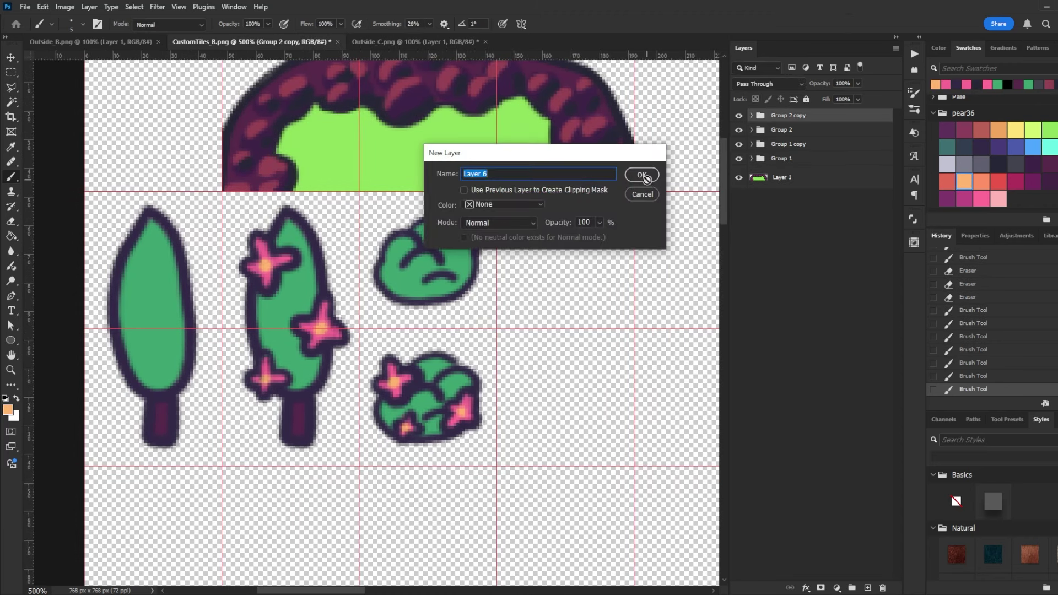
pyautogui.click(641, 173)
pyautogui.moveTo(504, 309); pyautogui.dragTo(454, 316)
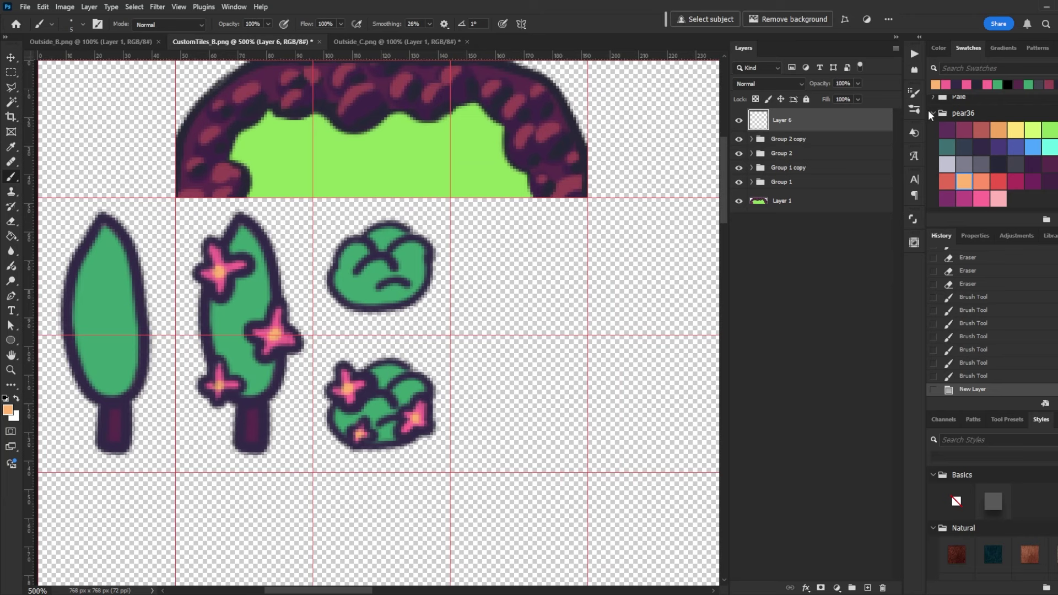
pyautogui.click(985, 147)
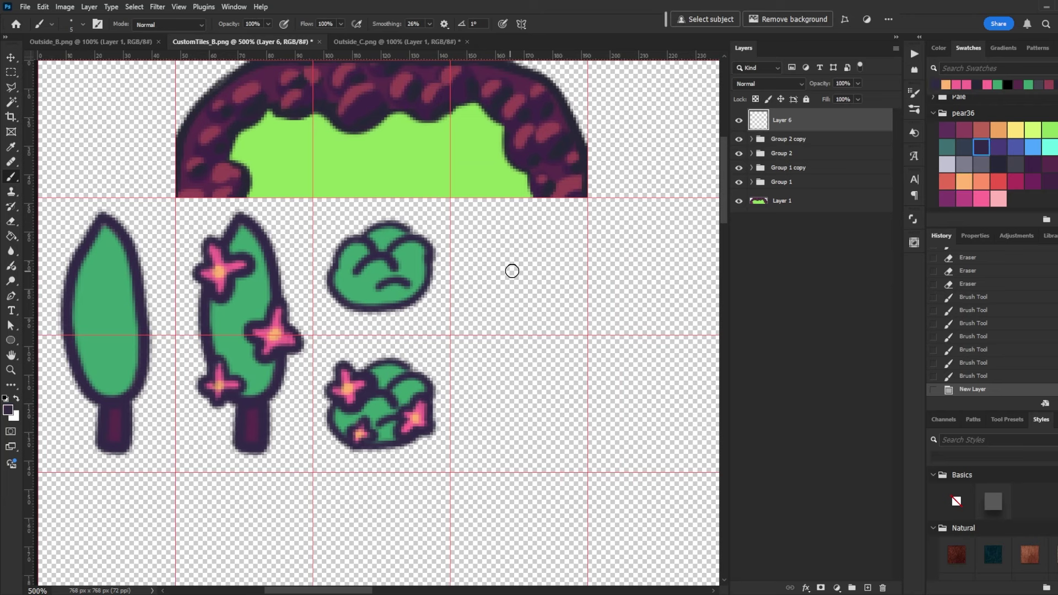
pyautogui.moveTo(516, 259); pyautogui.dragTo(506, 297)
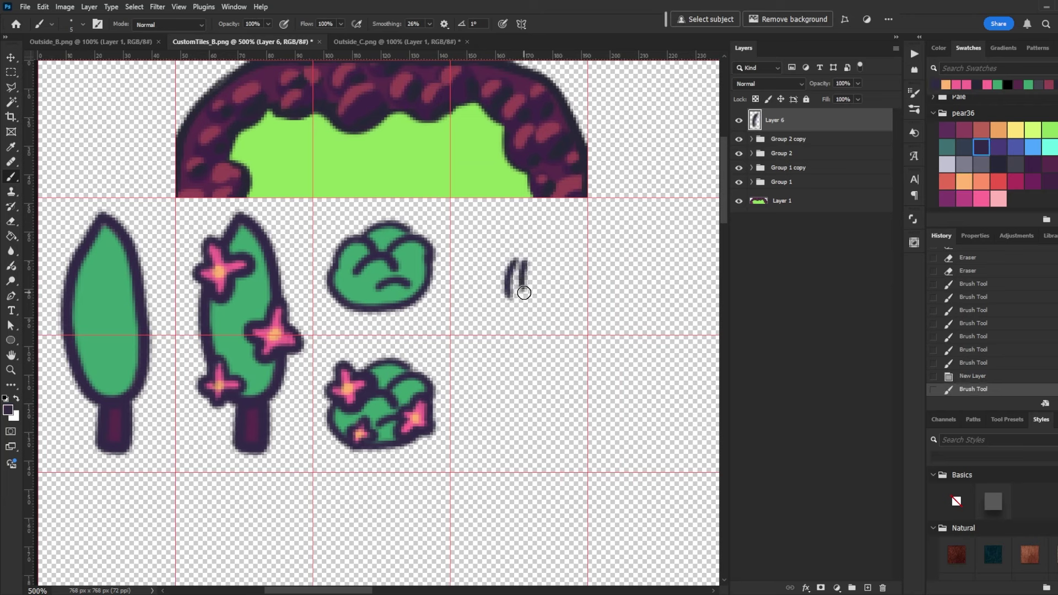
pyautogui.moveTo(524, 293); pyautogui.dragTo(515, 298)
pyautogui.moveTo(530, 245)
pyautogui.mouseDown()
pyautogui.moveTo(509, 260)
pyautogui.moveTo(515, 289)
pyautogui.mouseUp()
# - On a layer beneath, fill the flower pink with an orange centre, then group both layers
pyautogui.hotkey('ctrl', 'shift', 'alt', 'n')
pyautogui.click(946, 130)
pyautogui.click(981, 198)
pyautogui.moveTo(560, 229); pyautogui.dragTo(534, 229)
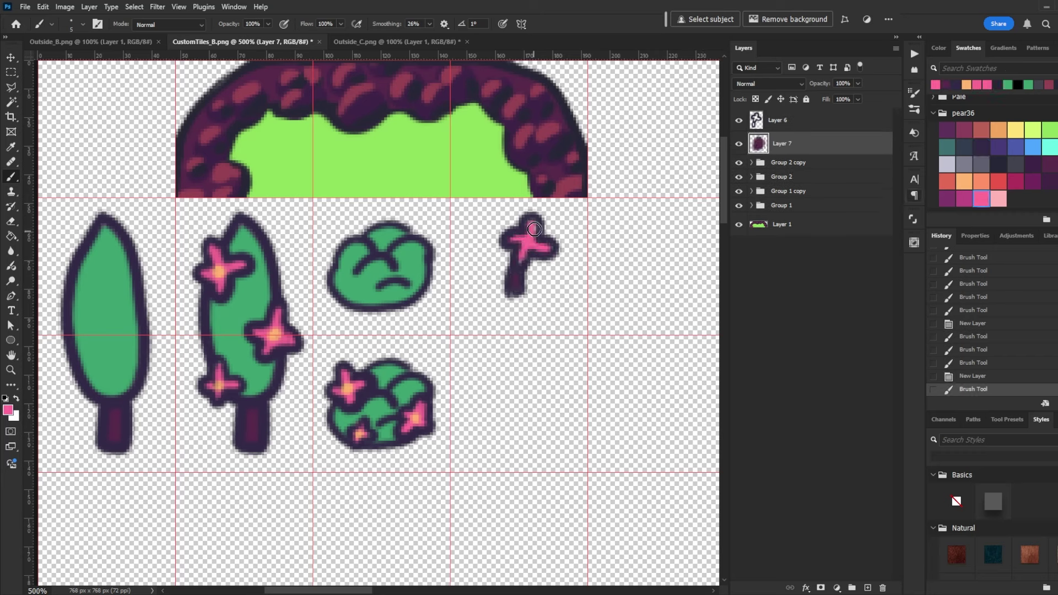
pyautogui.click(963, 181)
pyautogui.click(528, 241)
pyautogui.keyDown('shift'); pyautogui.click(777, 120); pyautogui.keyUp('shift')
pyautogui.hotkey('ctrl', 'g')
# - On new Layer 8, outline three small stemmed flowers in the tile below and erase stray marks
pyautogui.hotkey('ctrl', 'shift', 'n')
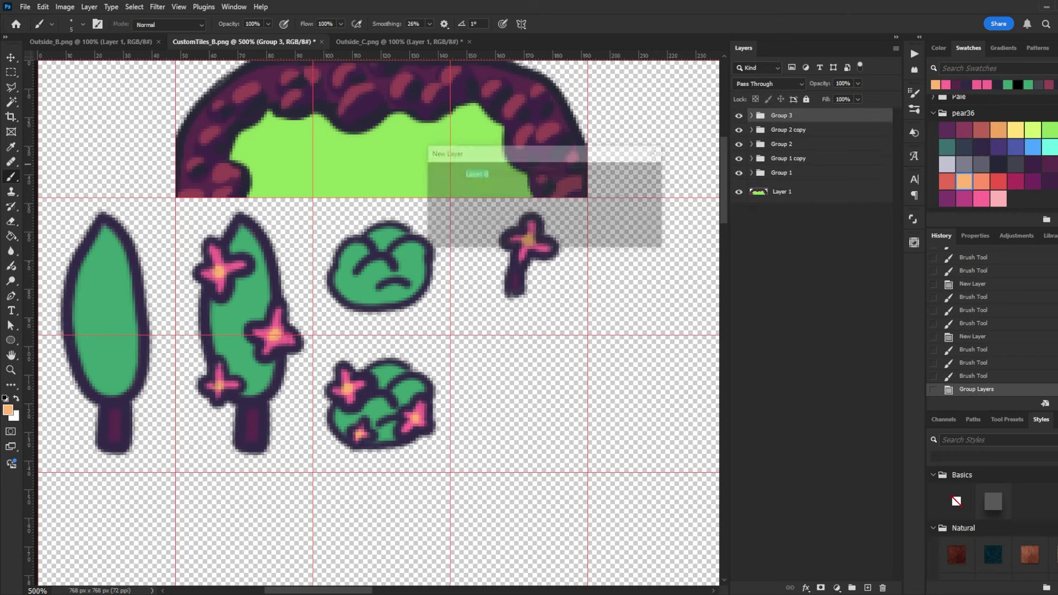
pyautogui.press('Return')
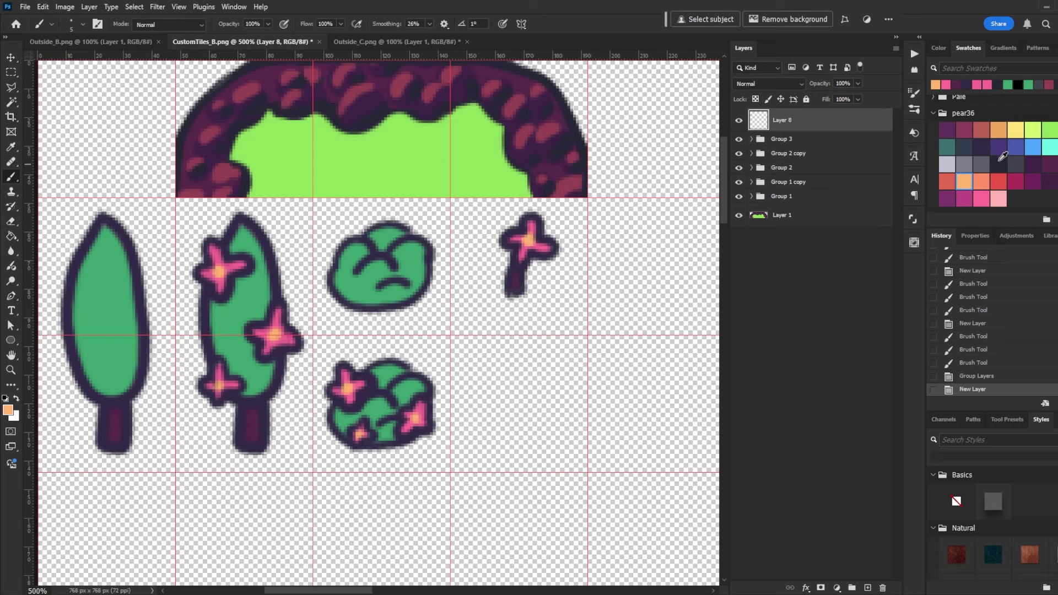
pyautogui.click(984, 146)
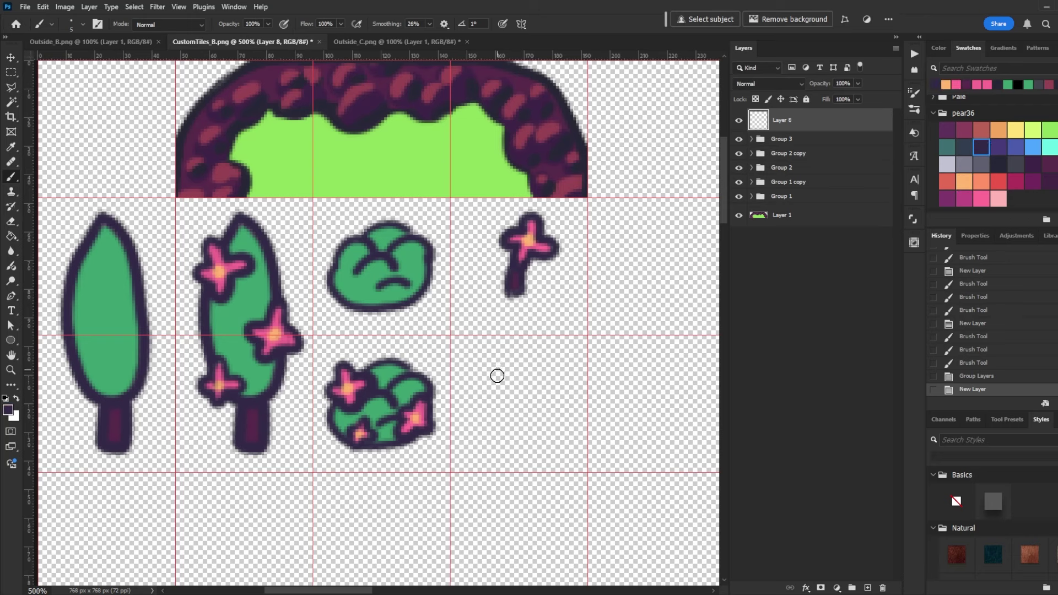
pyautogui.moveTo(480, 382); pyautogui.dragTo(498, 410)
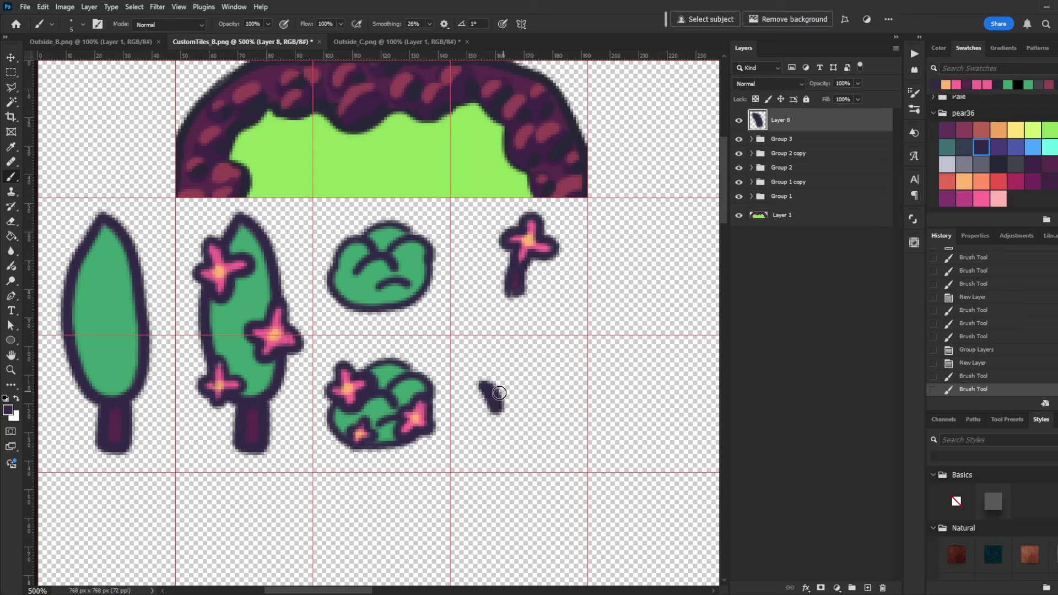
pyautogui.moveTo(543, 383); pyautogui.dragTo(512, 451)
pyautogui.moveTo(465, 369); pyautogui.dragTo(478, 381)
pyautogui.moveTo(551, 360)
pyautogui.mouseDown()
pyautogui.moveTo(537, 405)
pyautogui.moveTo(550, 397)
pyautogui.moveTo(517, 449)
pyautogui.mouseUp()
pyautogui.moveTo(544, 415); pyautogui.dragTo(550, 421)
pyautogui.click(820, 134)
# - On a fill layer beneath, colour the three small flowers pink and their stems dark maroon
pyautogui.hotkey('ctrl', 'shift', 'alt', 'n')
pyautogui.click(980, 198)
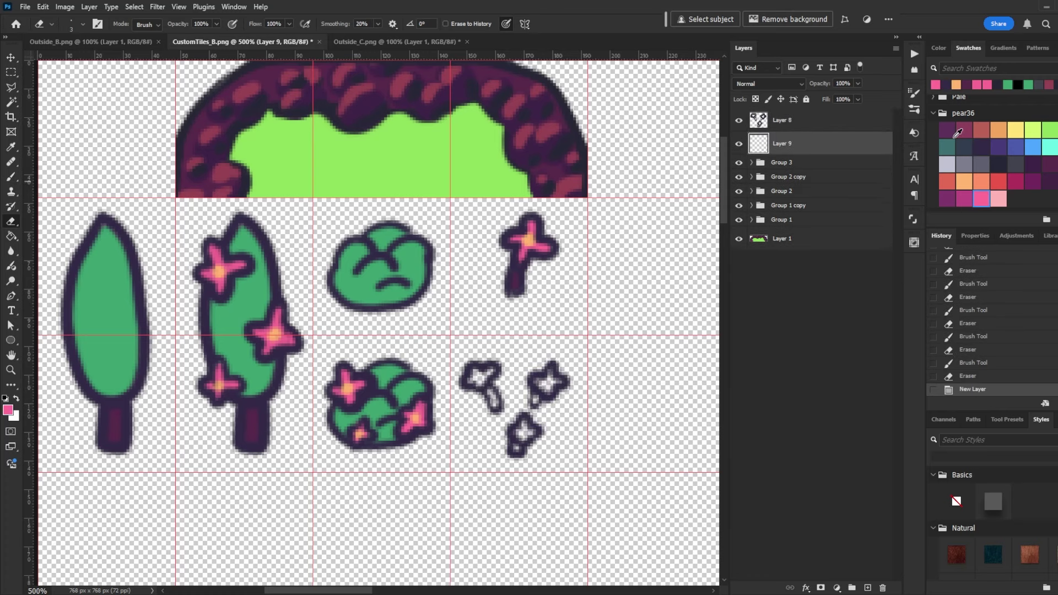
pyautogui.press('b')
pyautogui.moveTo(474, 369); pyautogui.dragTo(557, 385)
pyautogui.moveTo(518, 424); pyautogui.dragTo(526, 441)
pyautogui.keyDown('alt'); pyautogui.click(559, 368); pyautogui.keyUp('alt')
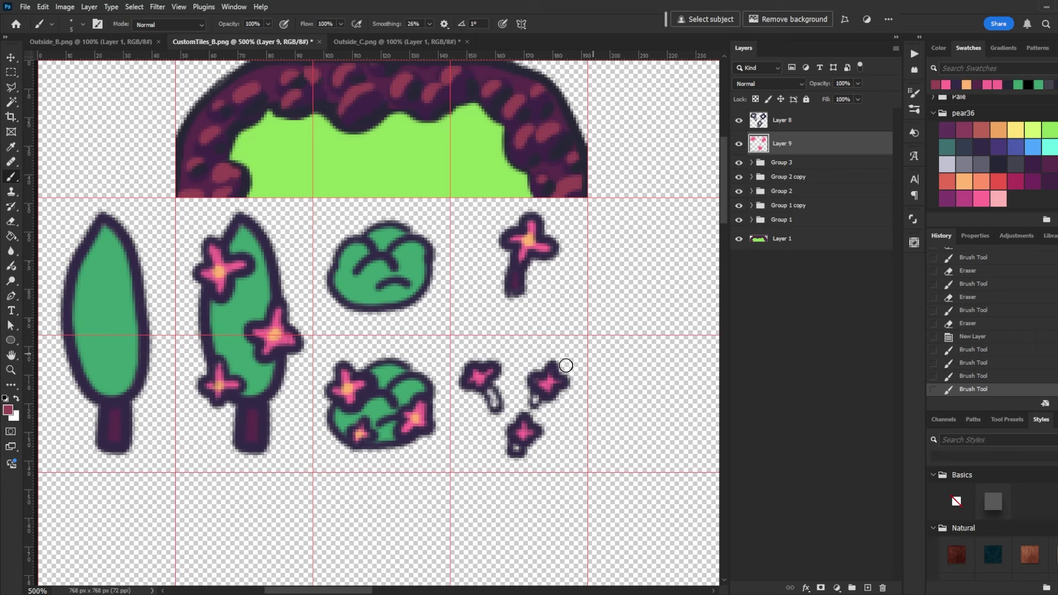
pyautogui.moveTo(485, 386); pyautogui.dragTo(497, 409)
pyautogui.moveTo(533, 389); pyautogui.dragTo(535, 405)
pyautogui.moveTo(515, 441); pyautogui.dragTo(514, 451)
pyautogui.moveTo(598, 262); pyautogui.dragTo(641, 269)
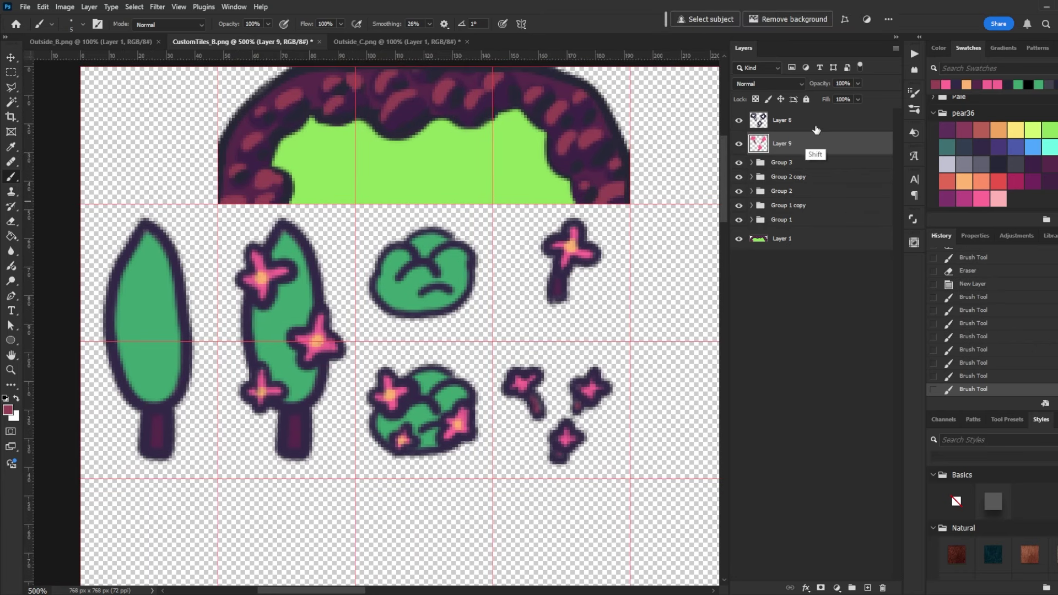
pyautogui.keyDown('shift'); pyautogui.click(782, 122); pyautogui.keyUp('shift')
# - Group Layers 8 and 9 as Group 4, then dot orange centres on the small flowers in Layer 9
pyautogui.hotkey('ctrl', 'g')
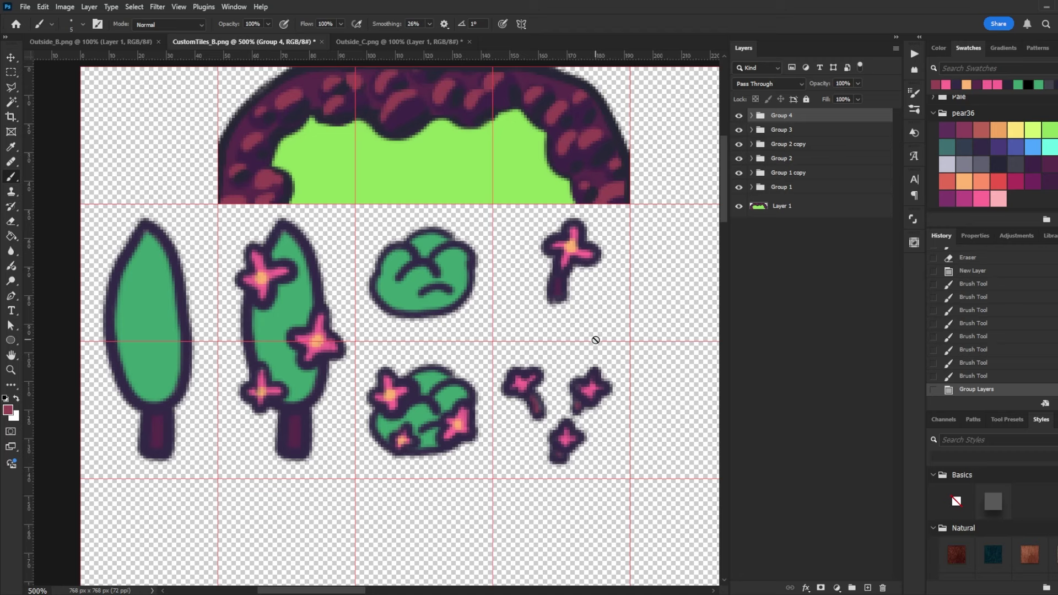
pyautogui.click(751, 115)
pyautogui.click(791, 158)
pyautogui.click(963, 182)
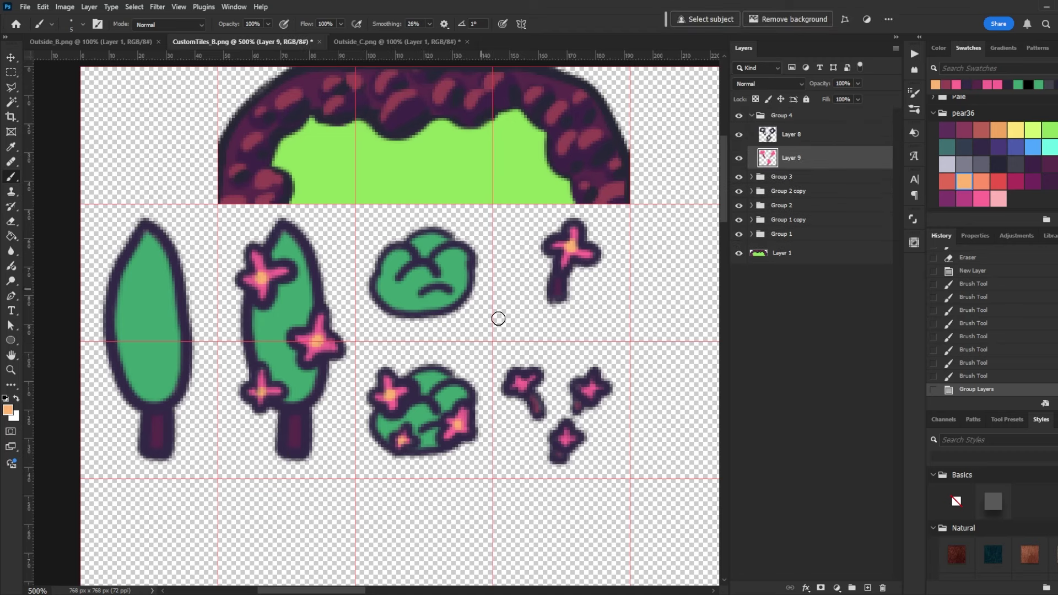
pyautogui.click(520, 382)
pyautogui.click(591, 389)
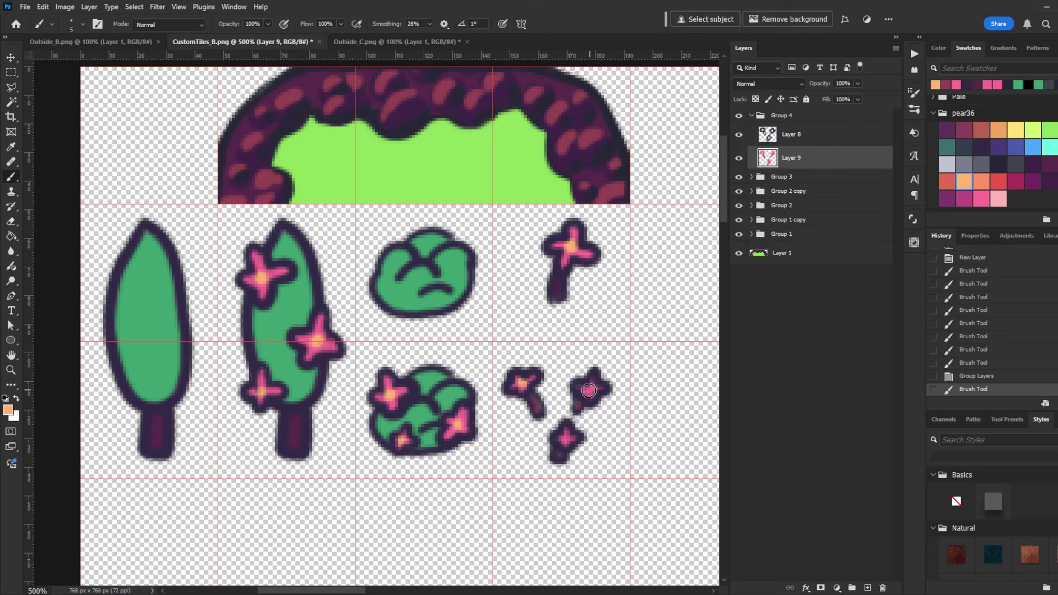
pyautogui.click(574, 426)
pyautogui.click(565, 439)
pyautogui.moveTo(633, 288)
pyautogui.mouseDown()
pyautogui.moveTo(515, 337)
pyautogui.moveTo(611, 267)
pyautogui.moveTo(641, 259)
pyautogui.moveTo(343, 281)
pyautogui.mouseUp()
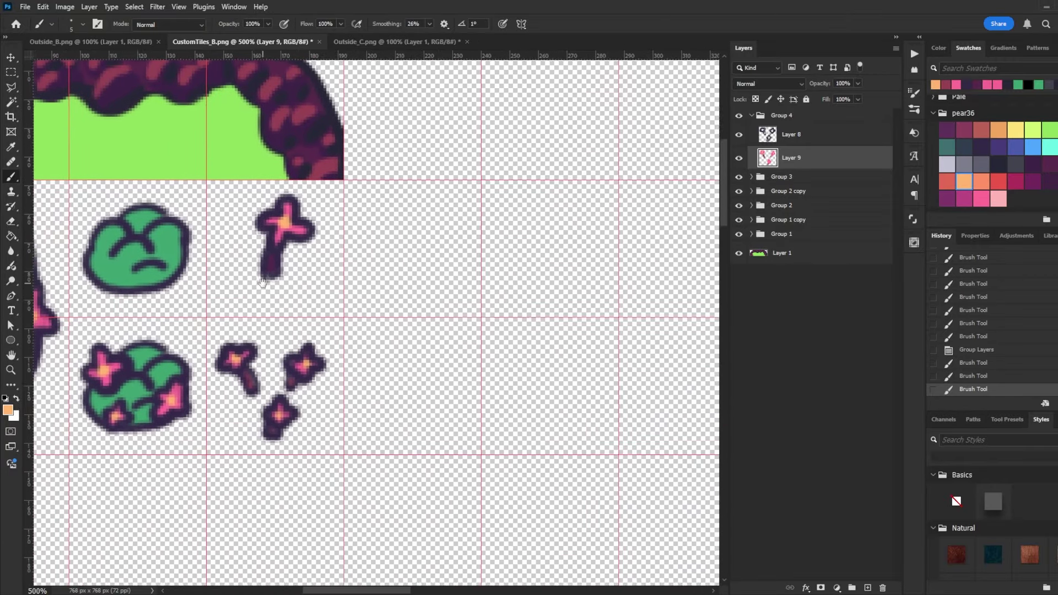
# - Collapse Group 4 and draw two braided dark purple vine strands down a tile on new Layer 10
pyautogui.click(790, 117)
pyautogui.click(751, 115)
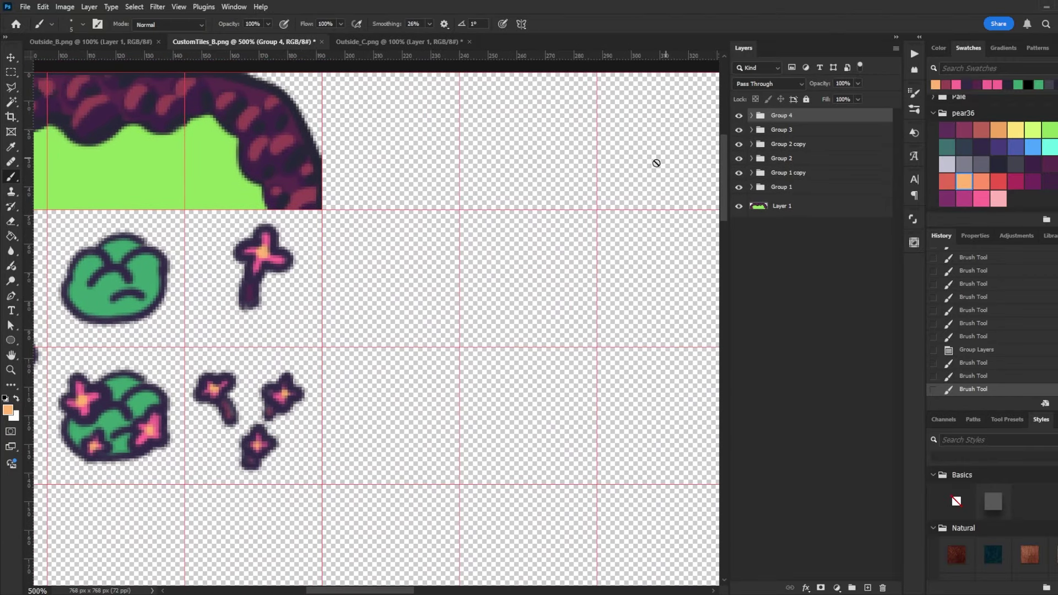
pyautogui.hotkey('ctrl', 'shift', 'n')
pyautogui.press('Return')
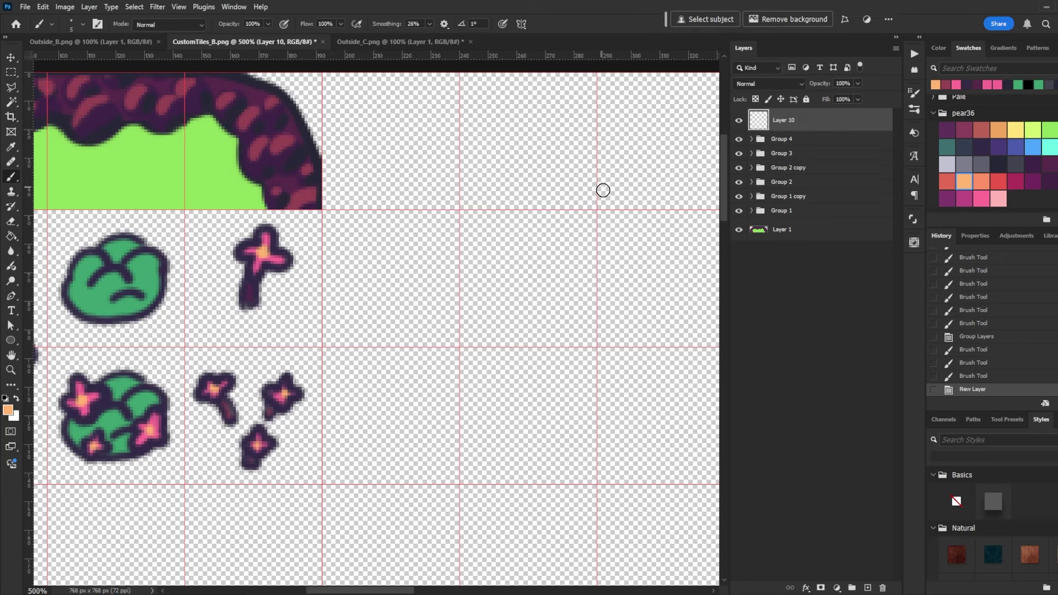
pyautogui.click(981, 147)
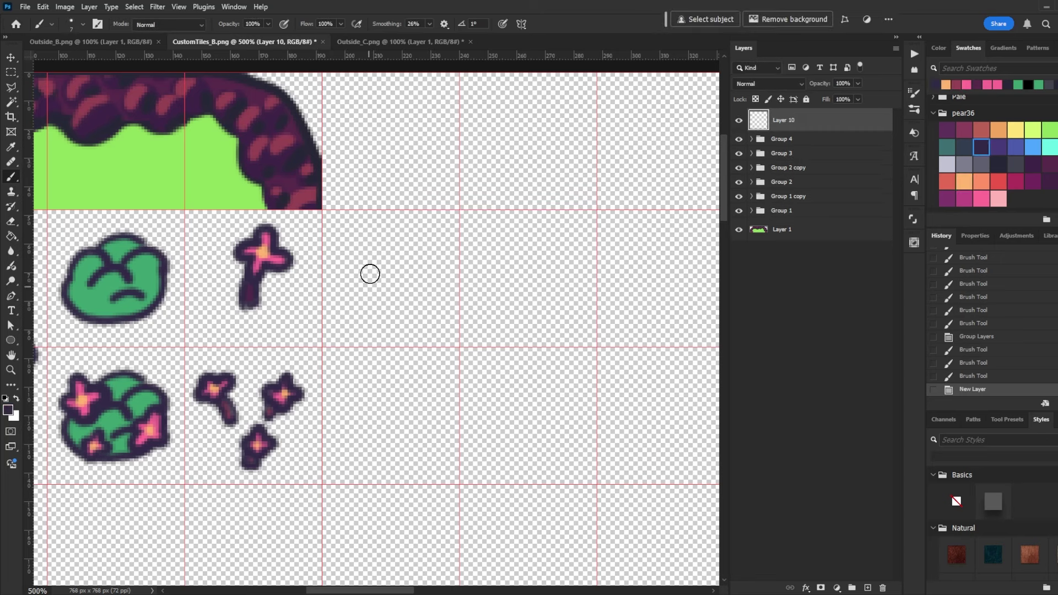
pyautogui.moveTo(412, 241)
pyautogui.mouseDown()
pyautogui.moveTo(368, 266)
pyautogui.moveTo(430, 349)
pyautogui.moveTo(375, 381)
pyautogui.moveTo(366, 428)
pyautogui.moveTo(410, 458)
pyautogui.mouseUp()
pyautogui.moveTo(349, 239)
pyautogui.mouseDown()
pyautogui.moveTo(413, 270)
pyautogui.moveTo(362, 358)
pyautogui.moveTo(433, 390)
pyautogui.moveTo(363, 463)
pyautogui.mouseUp()
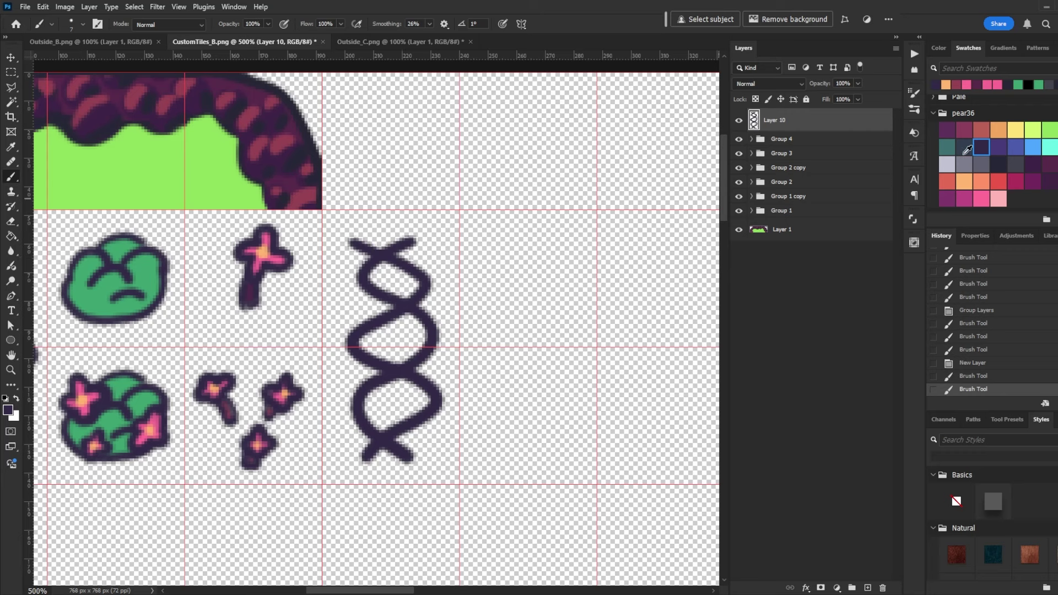
# - Fill the vine strands green with a smaller brush, undoing one misplaced stroke
pyautogui.click(1038, 85)
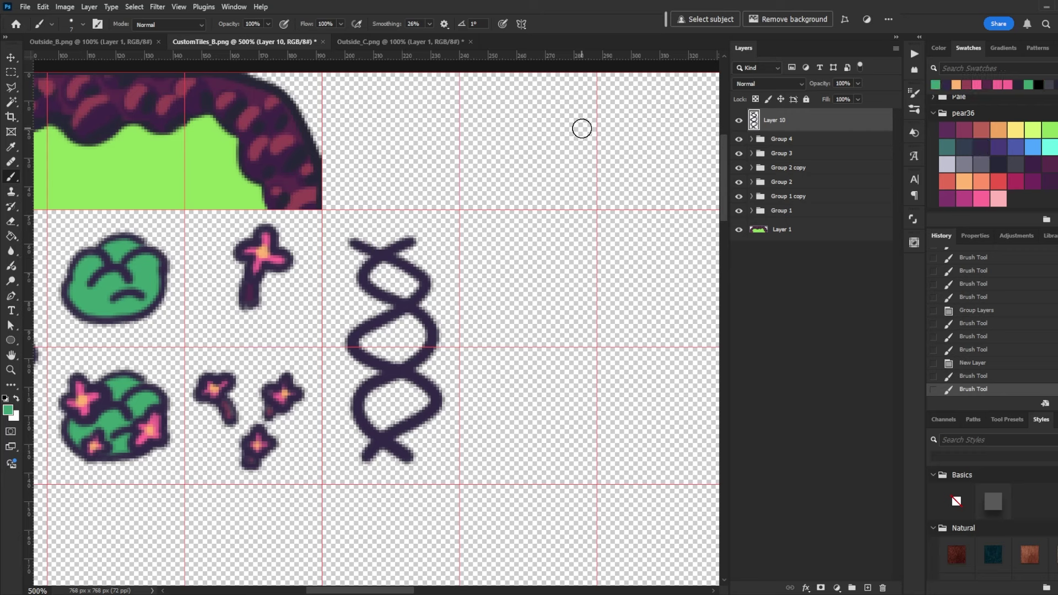
pyautogui.press('[')
pyautogui.press('[')
pyautogui.press('[')
pyautogui.moveTo(356, 244); pyautogui.dragTo(412, 269)
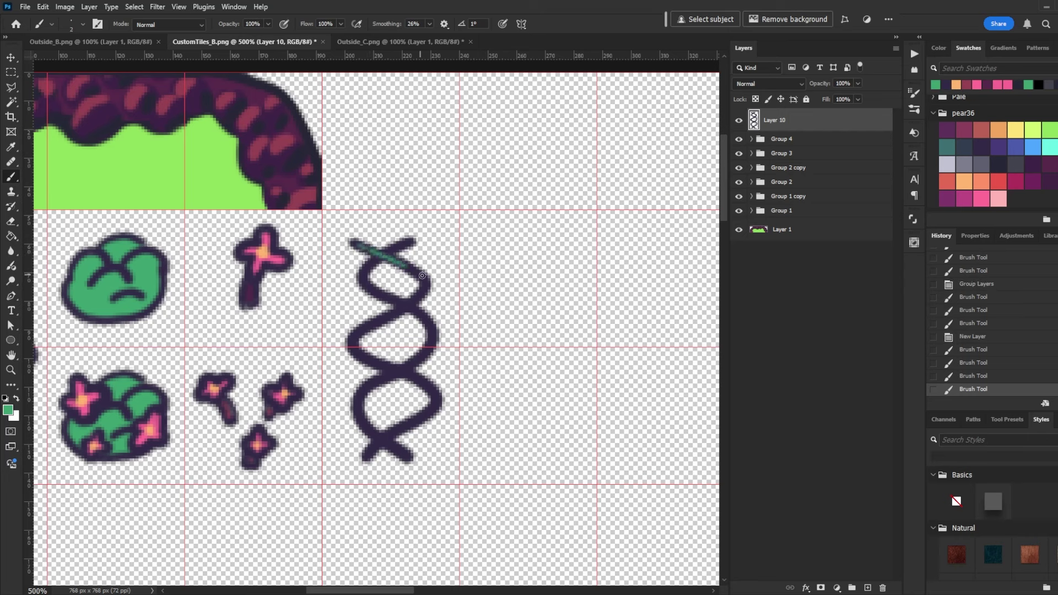
pyautogui.hotkey('ctrl', 'z')
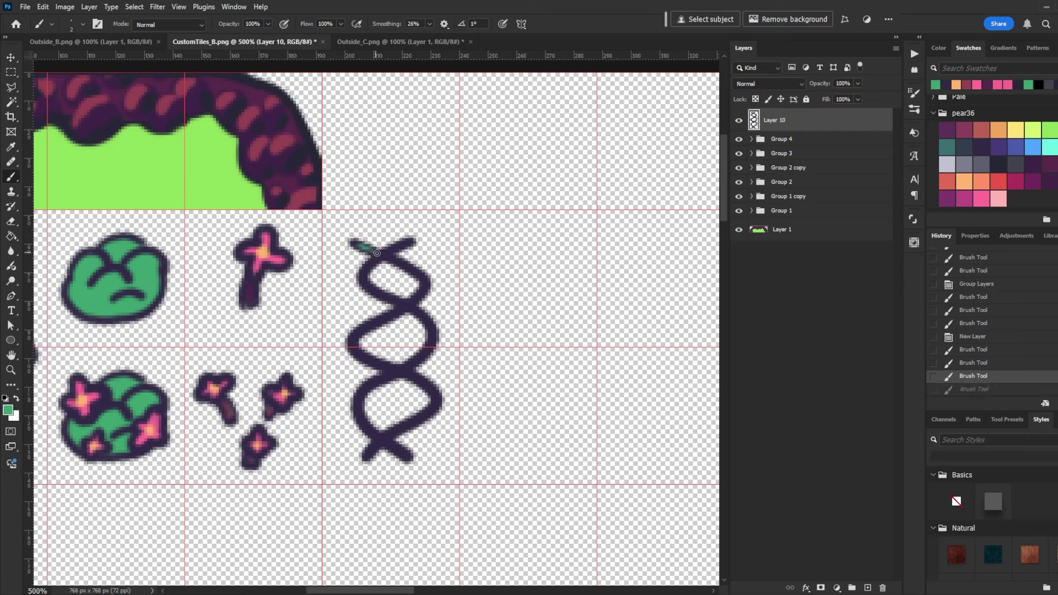
pyautogui.moveTo(423, 297)
pyautogui.mouseDown()
pyautogui.moveTo(363, 329)
pyautogui.moveTo(356, 348)
pyautogui.moveTo(422, 384)
pyautogui.moveTo(435, 408)
pyautogui.moveTo(365, 457)
pyautogui.mouseUp()
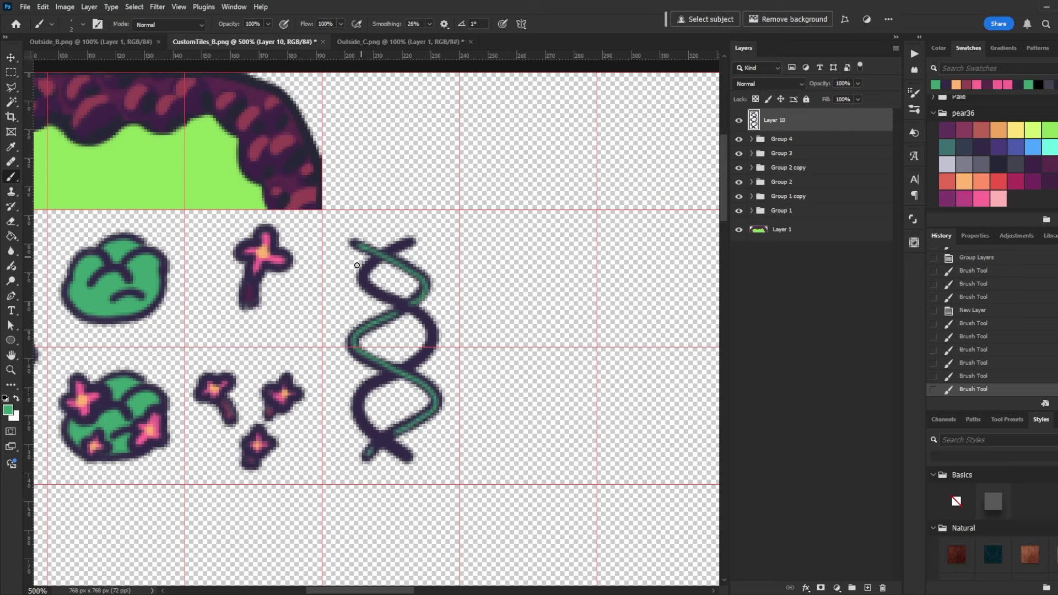
pyautogui.moveTo(408, 242)
pyautogui.mouseDown()
pyautogui.moveTo(367, 274)
pyautogui.moveTo(370, 289)
pyautogui.moveTo(425, 323)
pyautogui.moveTo(434, 339)
pyautogui.moveTo(404, 365)
pyautogui.mouseUp()
pyautogui.moveTo(387, 374)
pyautogui.mouseDown()
pyautogui.moveTo(361, 420)
pyautogui.moveTo(406, 456)
pyautogui.mouseUp()
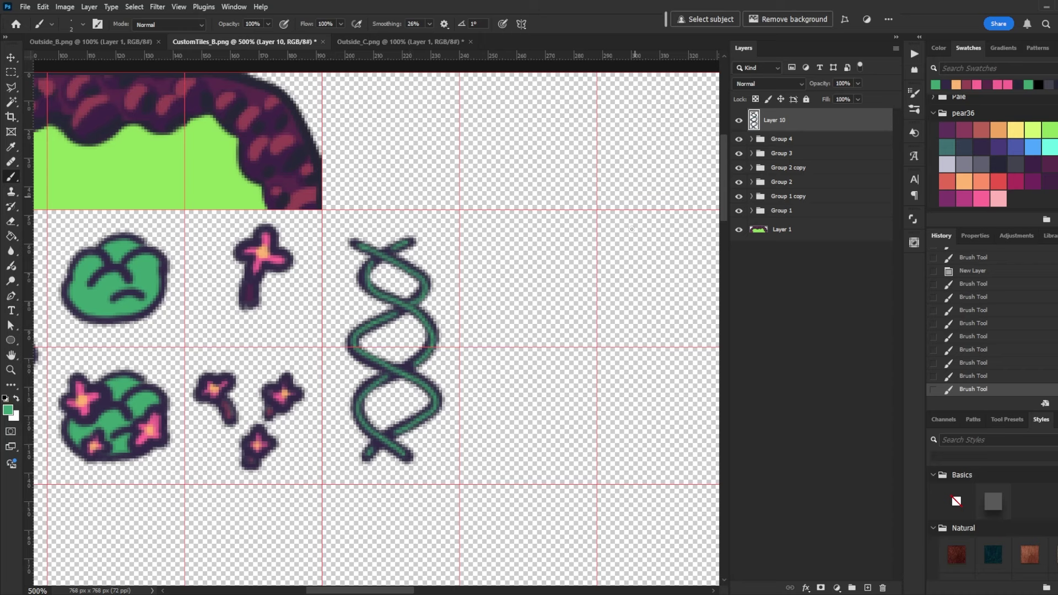
# - Add six dark navy leaf loops along the vine's curls with a larger brush
pyautogui.click(982, 146)
pyautogui.press(']')
pyautogui.press(']')
pyautogui.moveTo(417, 265); pyautogui.dragTo(422, 259)
pyautogui.moveTo(368, 295); pyautogui.dragTo(353, 296)
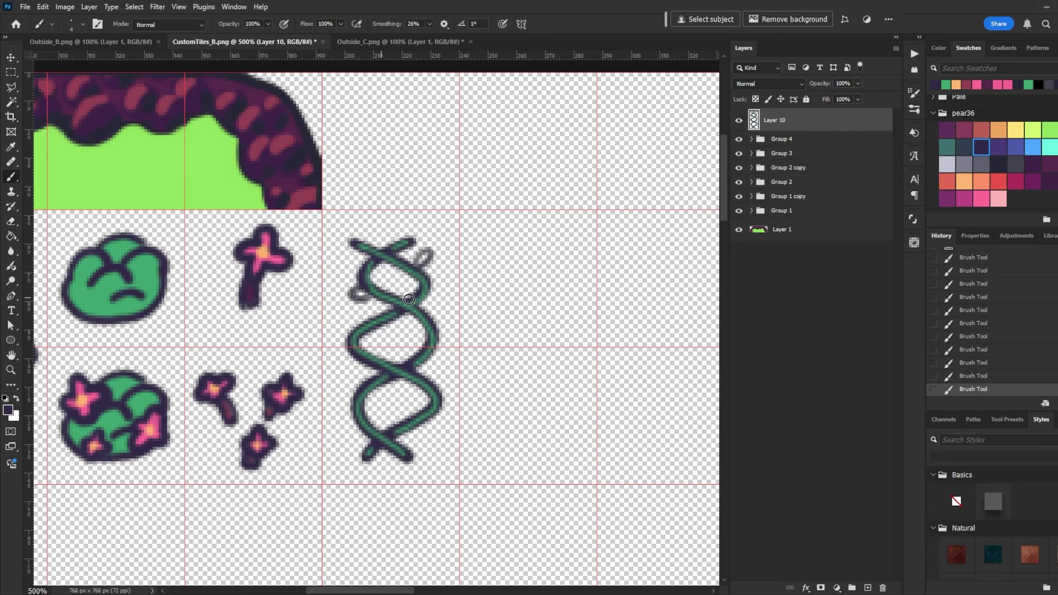
pyautogui.moveTo(449, 324); pyautogui.dragTo(430, 331)
pyautogui.moveTo(387, 361); pyautogui.dragTo(384, 348)
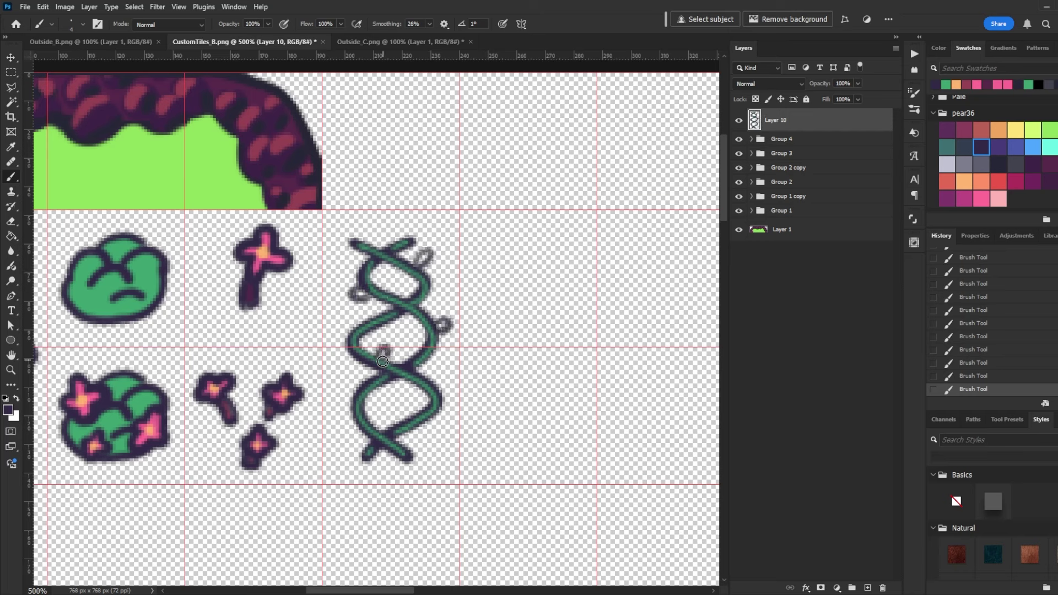
pyautogui.moveTo(361, 402); pyautogui.dragTo(343, 404)
pyautogui.moveTo(404, 412)
pyautogui.mouseDown()
pyautogui.moveTo(407, 403)
pyautogui.moveTo(413, 414)
pyautogui.mouseUp()
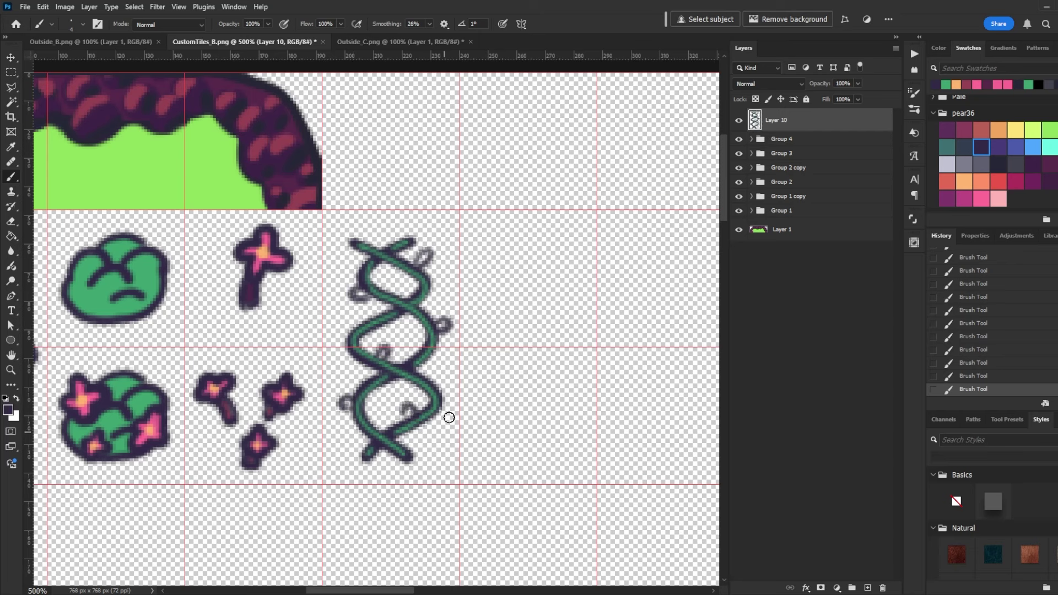
# - Dot a green leaf into each of the six leaf loops on the vine
pyautogui.click(945, 84)
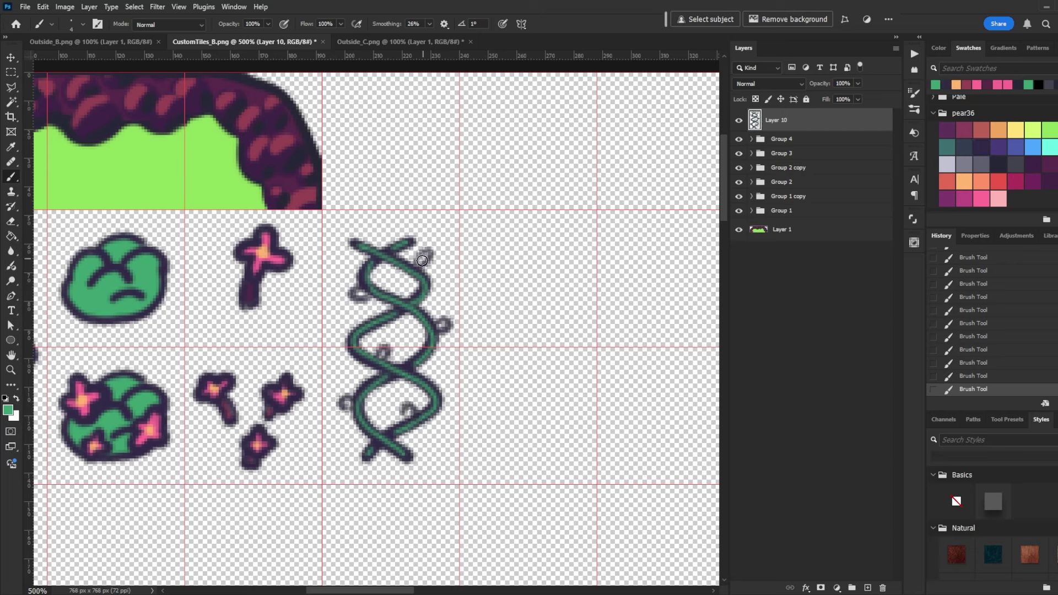
pyautogui.click(422, 257)
pyautogui.click(359, 295)
pyautogui.click(444, 326)
pyautogui.click(383, 352)
pyautogui.click(344, 403)
pyautogui.click(408, 410)
# - Pan across the tile sheet, zoom out to see it whole, then zoom back in on the vine tile
pyautogui.moveTo(332, 315); pyautogui.dragTo(567, 297)
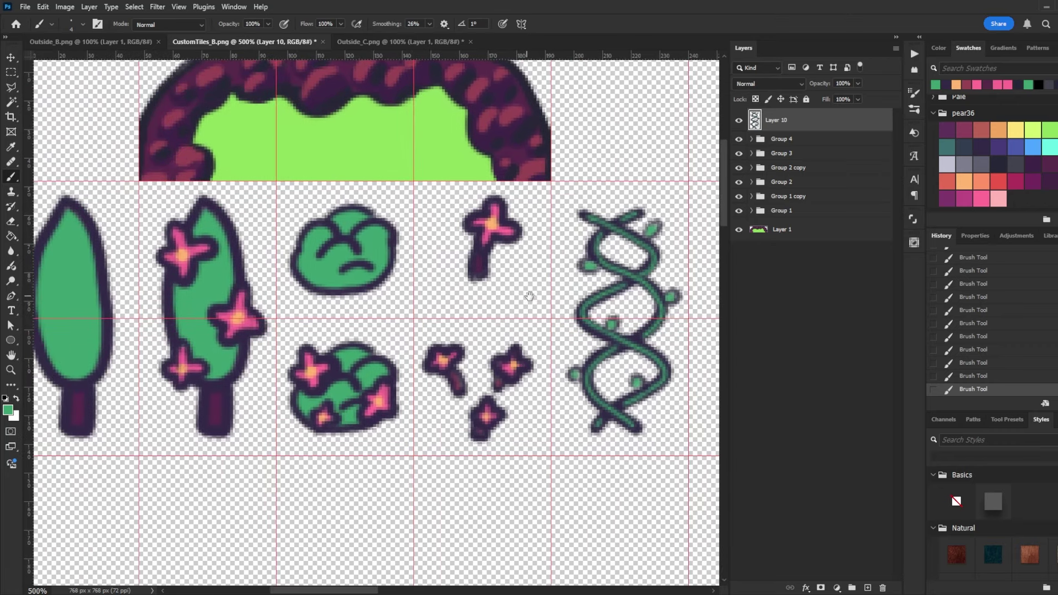
pyautogui.moveTo(479, 300); pyautogui.dragTo(600, 301)
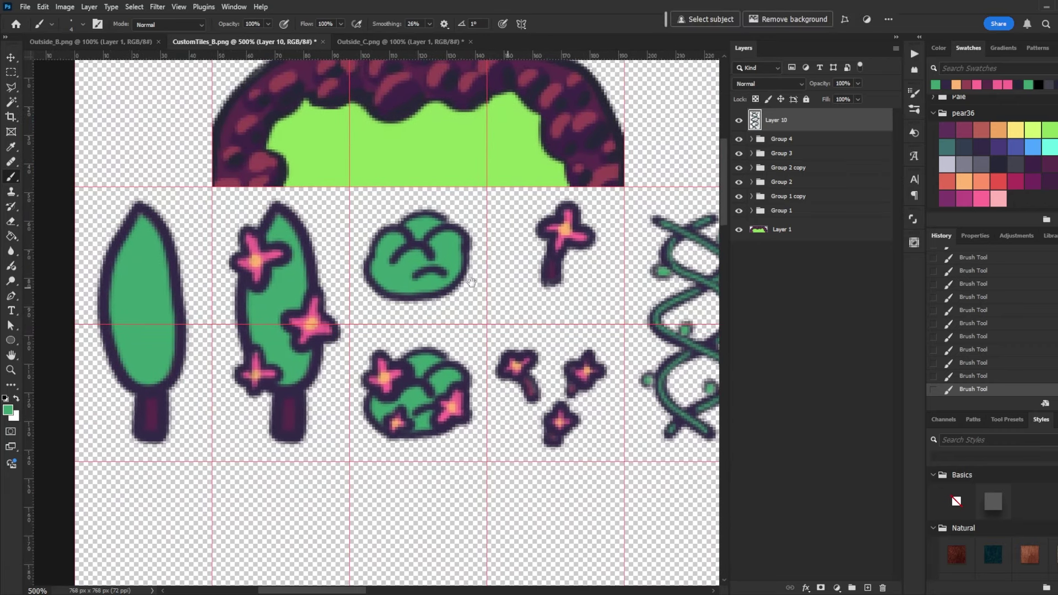
pyautogui.moveTo(566, 260)
pyautogui.mouseDown()
pyautogui.moveTo(481, 235)
pyautogui.moveTo(444, 238)
pyautogui.moveTo(706, 202)
pyautogui.mouseUp()
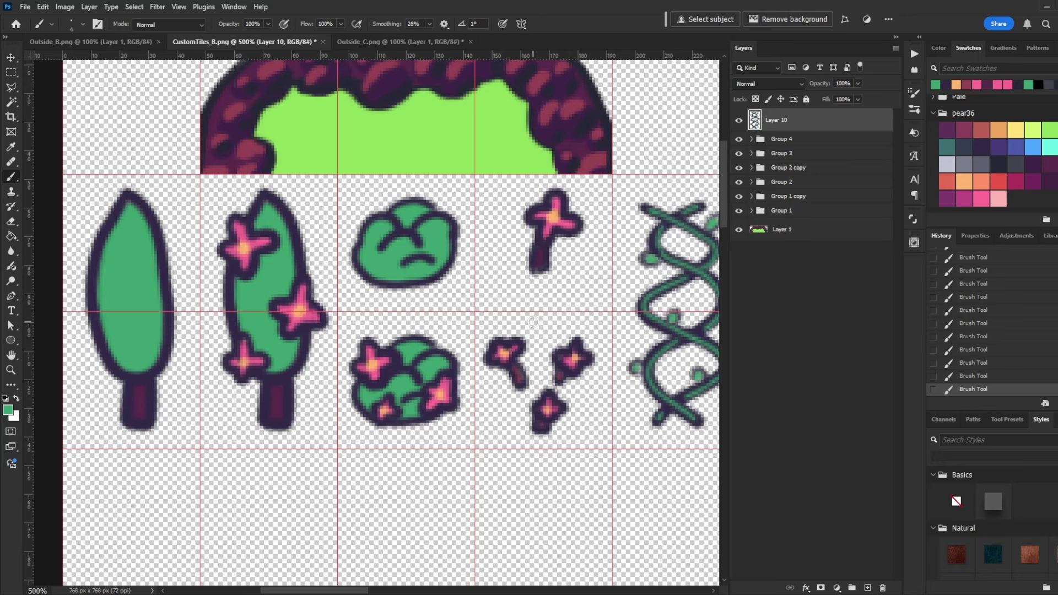
pyautogui.moveTo(579, 259); pyautogui.dragTo(411, 293)
pyautogui.moveTo(628, 236); pyautogui.dragTo(521, 284)
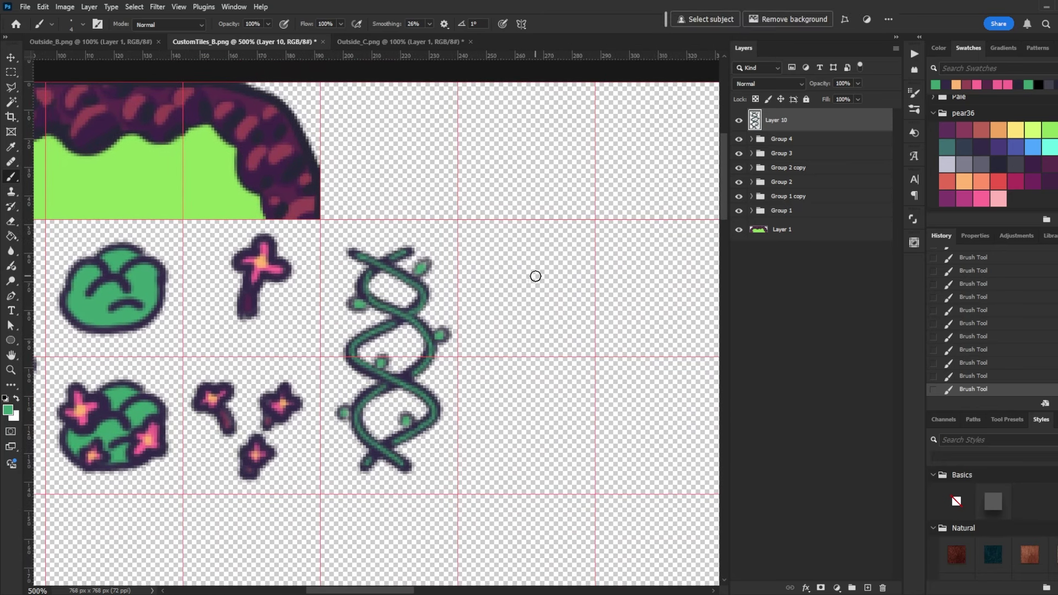
pyautogui.hotkey('ctrl', '1')
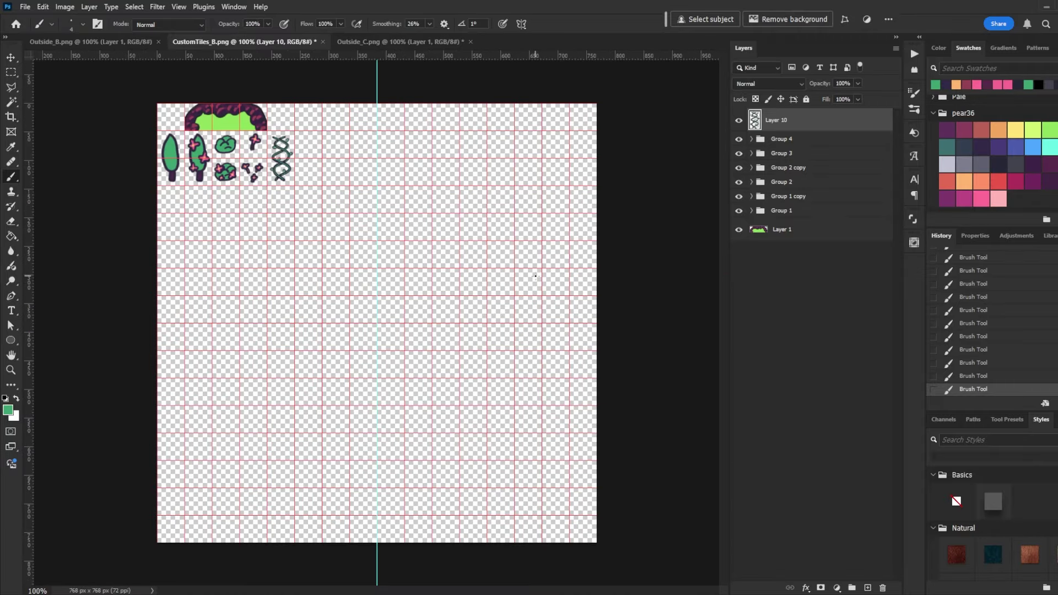
pyautogui.scroll(4, 286, 160)
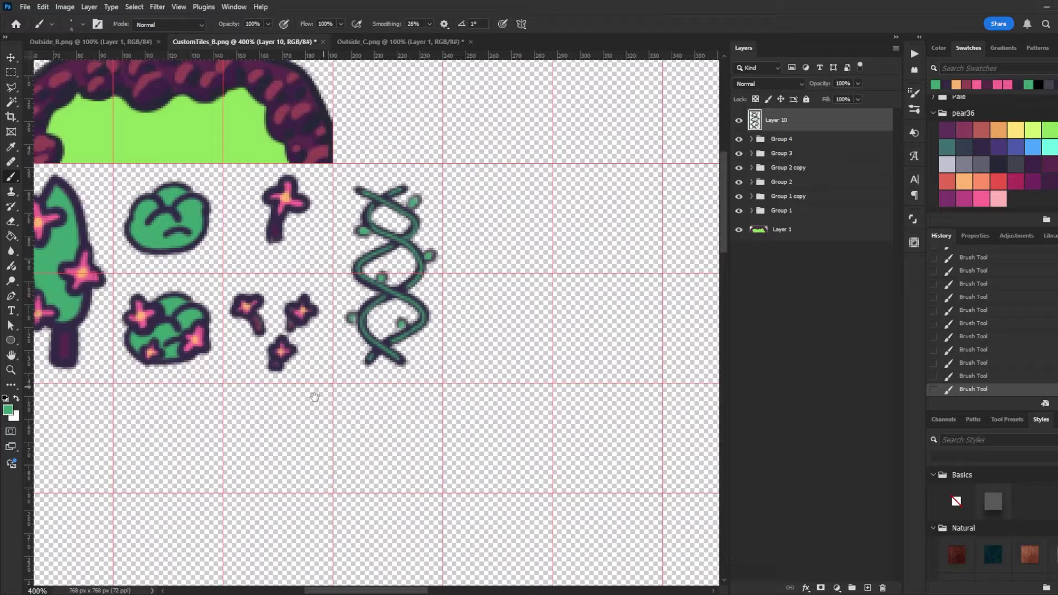
pyautogui.moveTo(365, 239); pyautogui.dragTo(337, 307)
# - On a new layer, outline a lobed rock in dark navy in the empty top-row tile and move it higher
pyautogui.hotkey('ctrl', 'shift', 'n')
pyautogui.press('Return')
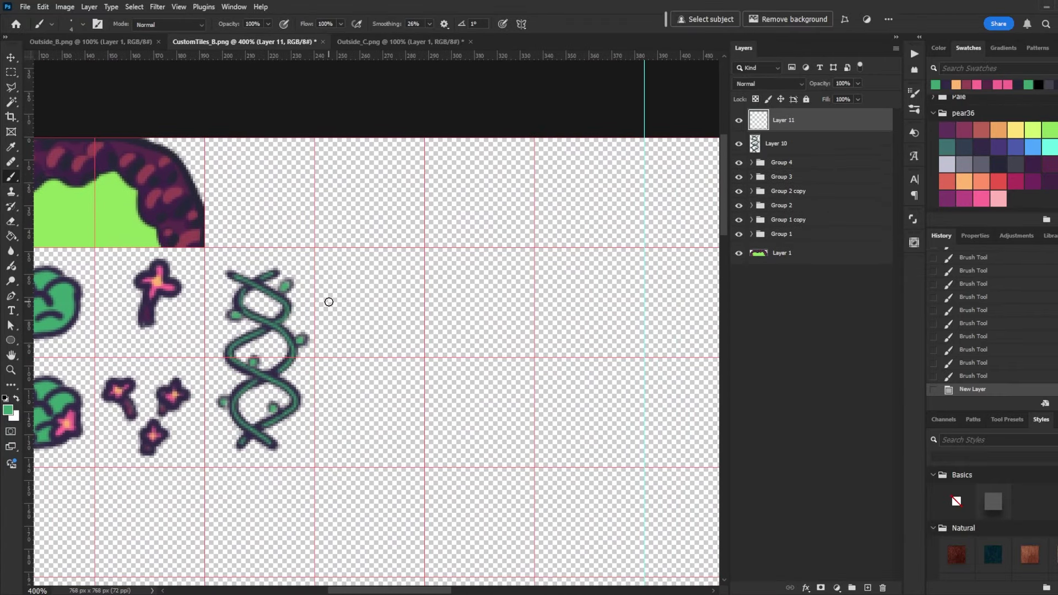
pyautogui.press('d')
pyautogui.click(980, 147)
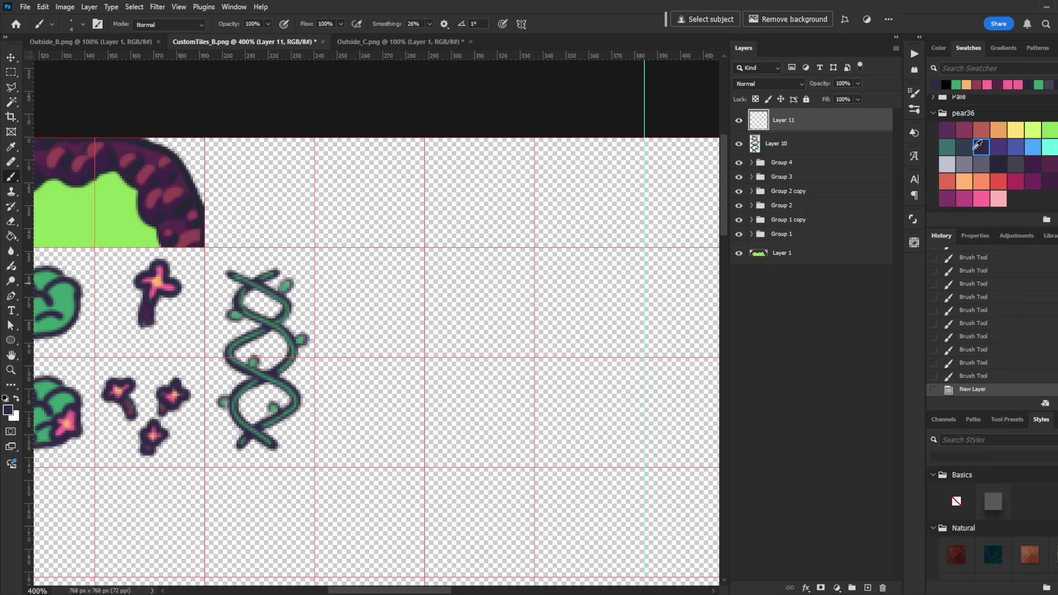
pyautogui.moveTo(366, 280)
pyautogui.mouseDown()
pyautogui.moveTo(408, 272)
pyautogui.moveTo(414, 341)
pyautogui.mouseUp()
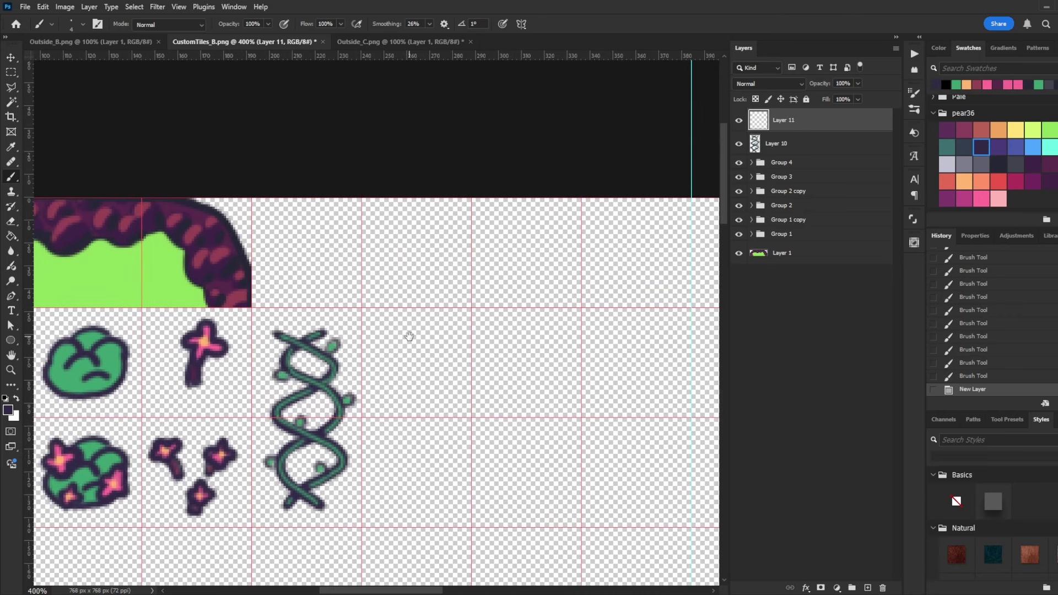
pyautogui.moveTo(393, 239)
pyautogui.mouseDown()
pyautogui.moveTo(406, 208)
pyautogui.moveTo(437, 236)
pyautogui.moveTo(415, 262)
pyautogui.moveTo(390, 240)
pyautogui.moveTo(376, 283)
pyautogui.moveTo(400, 268)
pyautogui.moveTo(400, 287)
pyautogui.moveTo(379, 277)
pyautogui.mouseUp()
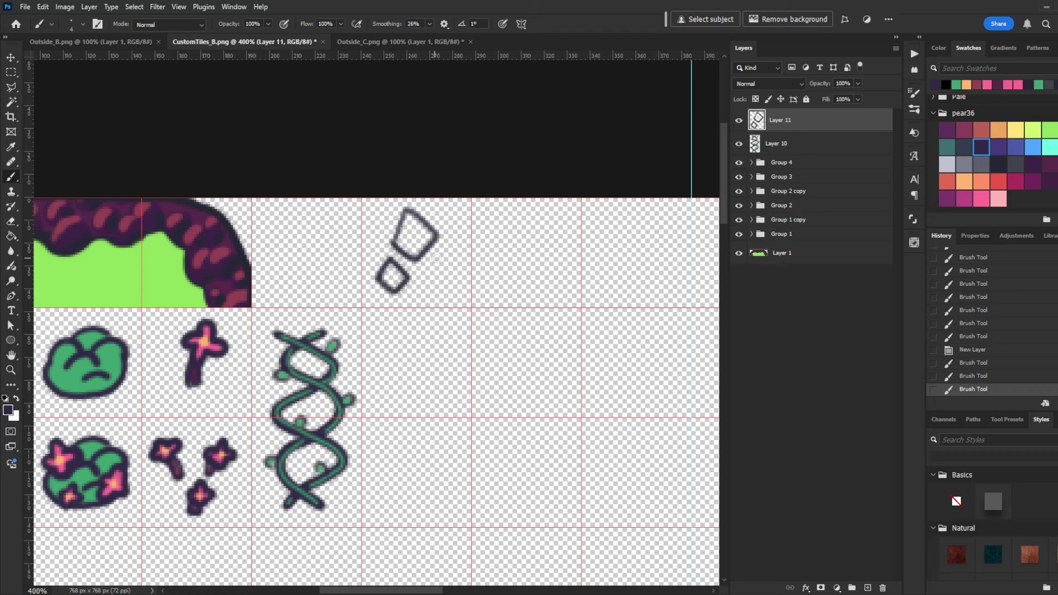
pyautogui.hotkey('ctrl', 'z')
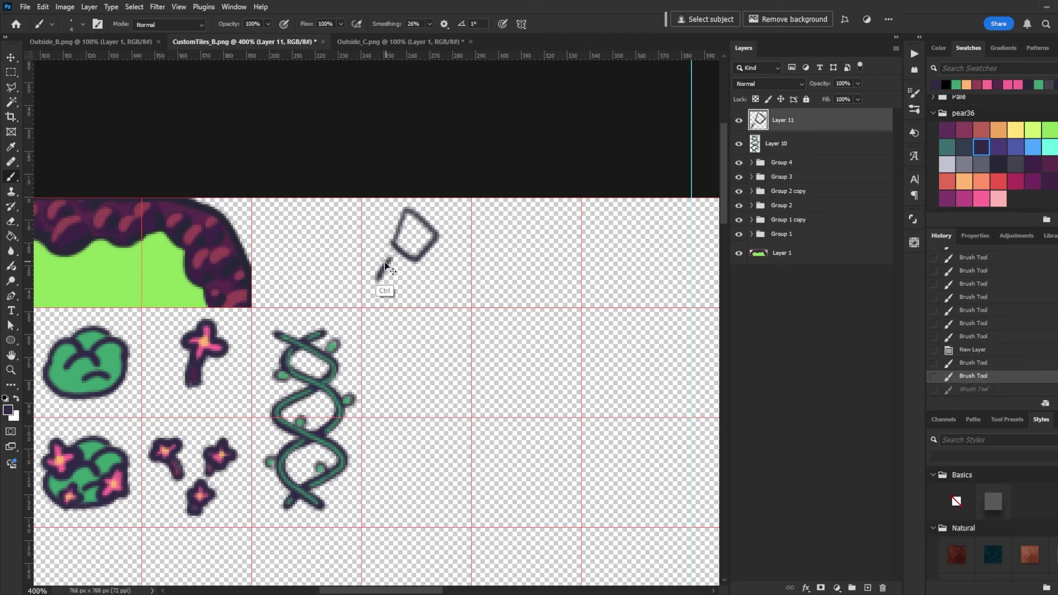
pyautogui.hotkey('ctrl', 'z')
pyautogui.moveTo(380, 258)
pyautogui.mouseDown()
pyautogui.moveTo(406, 269)
pyautogui.moveTo(392, 284)
pyautogui.moveTo(370, 280)
pyautogui.moveTo(378, 259)
pyautogui.moveTo(445, 259)
pyautogui.moveTo(457, 278)
pyautogui.moveTo(426, 284)
pyautogui.moveTo(428, 257)
pyautogui.mouseUp()
pyautogui.moveTo(436, 235); pyautogui.dragTo(444, 263)
pyautogui.moveTo(397, 238)
pyautogui.mouseDown()
pyautogui.moveTo(377, 289)
pyautogui.moveTo(420, 302)
pyautogui.moveTo(455, 289)
pyautogui.moveTo(419, 263)
pyautogui.mouseUp()
pyautogui.press('v')
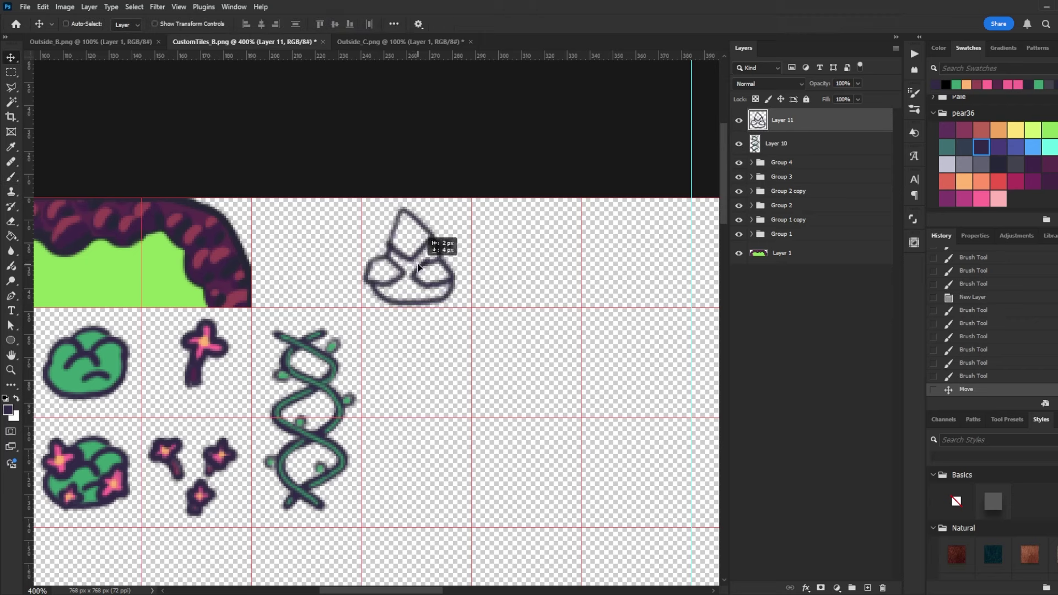
pyautogui.press('b')
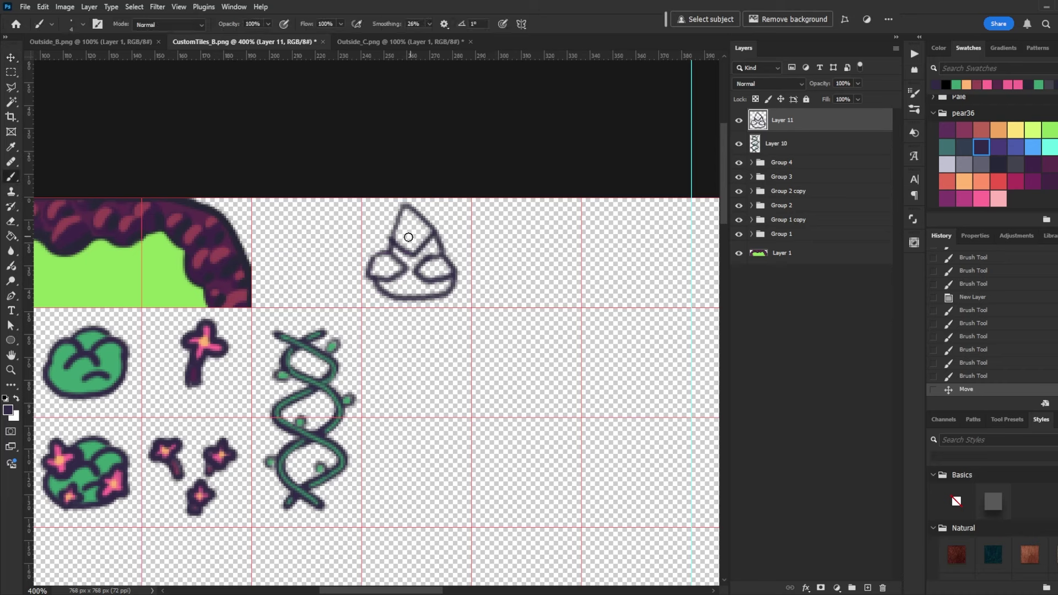
# - On a layer beneath, fill the rock grey with the Paint Bucket set to All Layers
pyautogui.click(778, 142)
pyautogui.hotkey('ctrl', 'shift', 'alt', 'n')
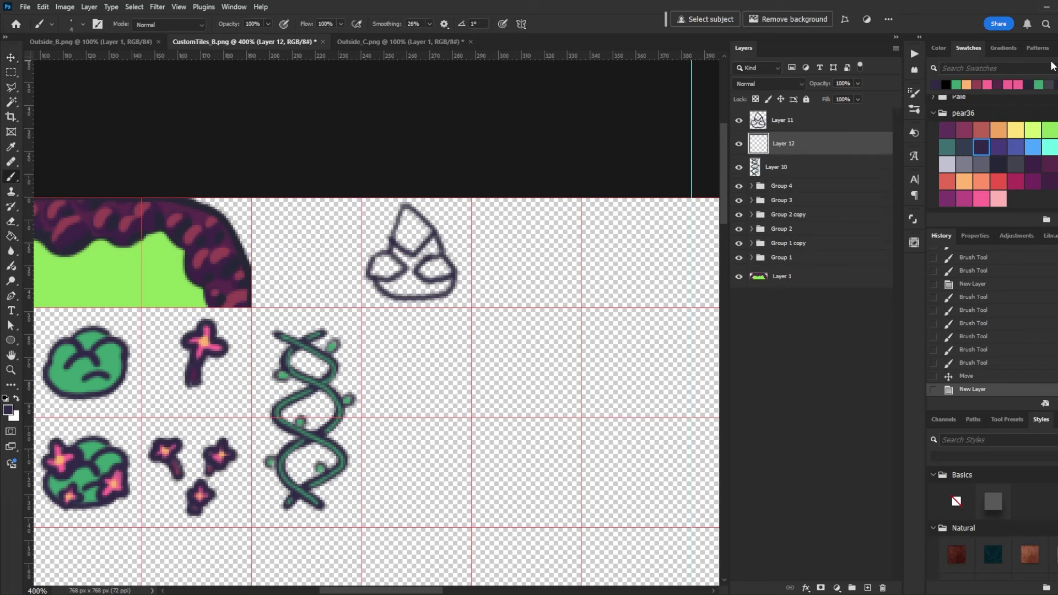
pyautogui.click(978, 162)
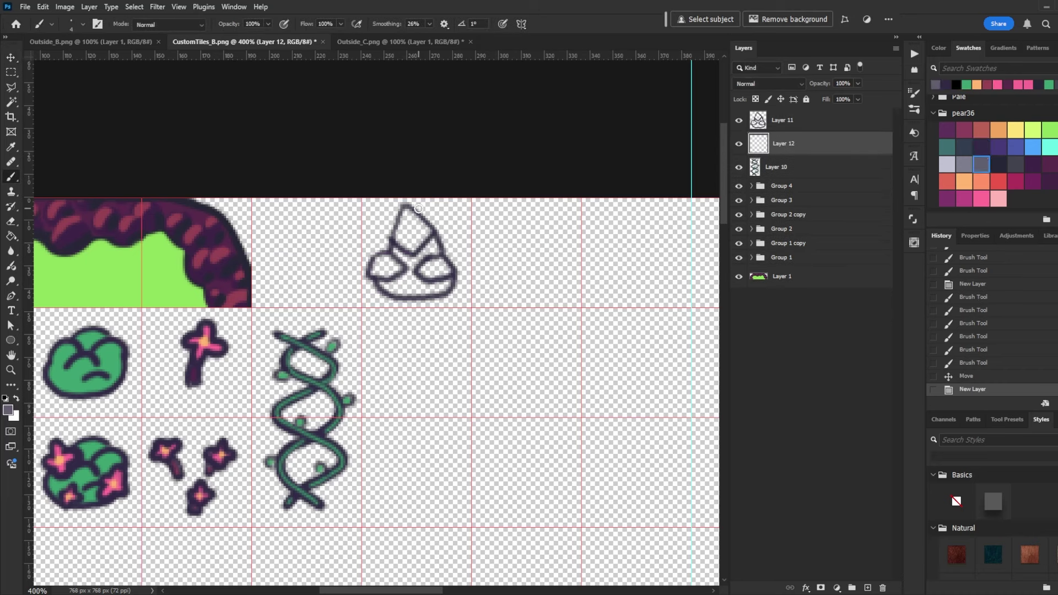
pyautogui.press('g')
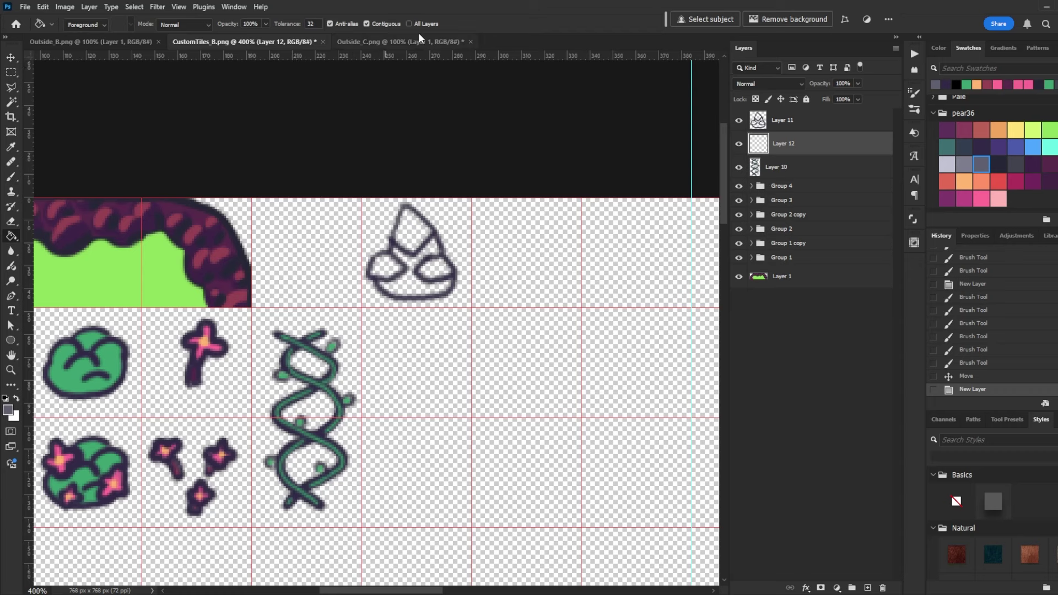
pyautogui.click(430, 23)
pyautogui.click(418, 232)
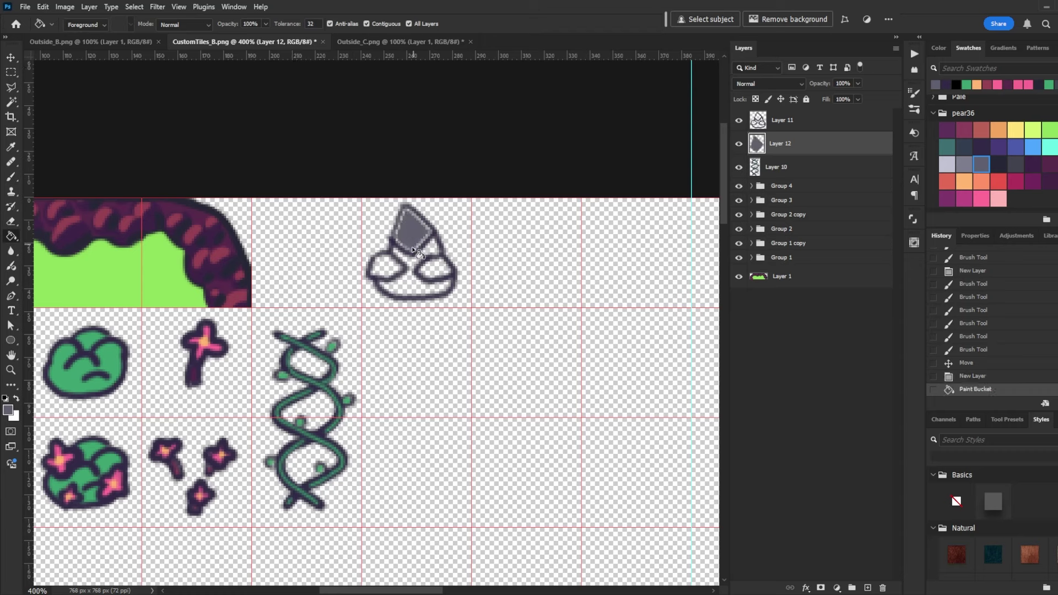
pyautogui.click(414, 289)
pyautogui.click(415, 273)
pyautogui.click(388, 269)
pyautogui.press('b')
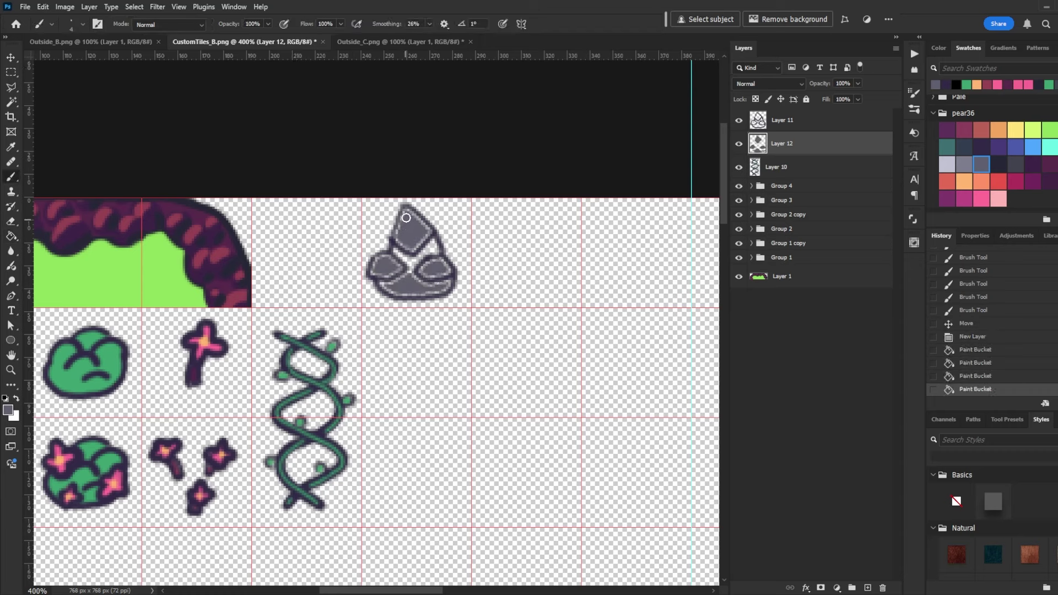
pyautogui.moveTo(405, 234)
pyautogui.mouseDown()
pyautogui.moveTo(398, 282)
pyautogui.moveTo(422, 232)
pyautogui.moveTo(431, 286)
pyautogui.moveTo(449, 282)
pyautogui.moveTo(444, 292)
pyautogui.moveTo(408, 295)
pyautogui.moveTo(378, 282)
pyautogui.moveTo(375, 263)
pyautogui.moveTo(392, 262)
pyautogui.moveTo(389, 281)
pyautogui.moveTo(410, 211)
pyautogui.moveTo(434, 275)
pyautogui.moveTo(448, 274)
pyautogui.moveTo(433, 235)
pyautogui.moveTo(402, 231)
pyautogui.mouseUp()
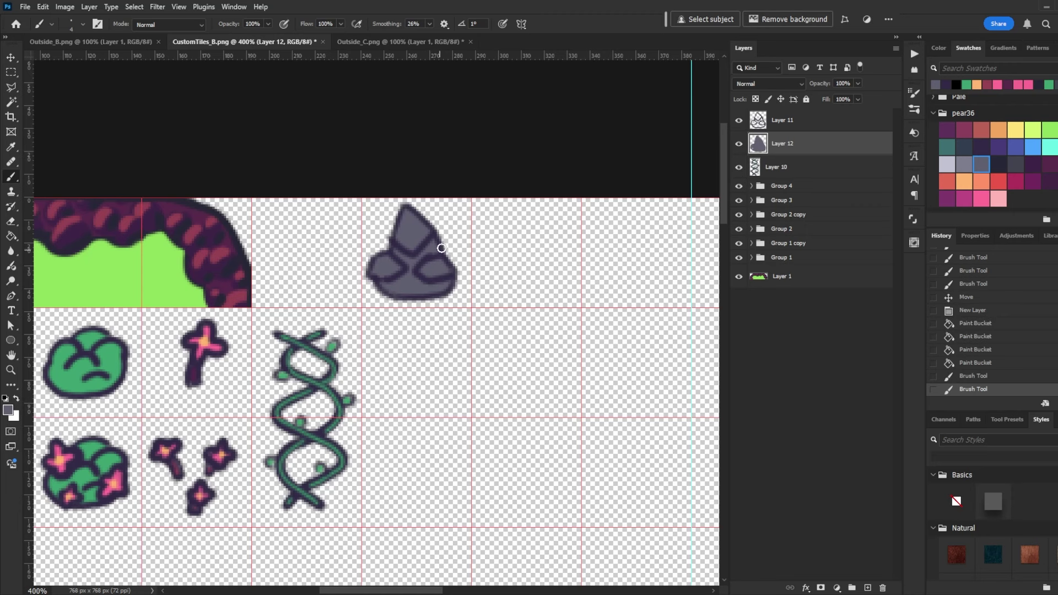
pyautogui.moveTo(416, 271); pyautogui.dragTo(414, 277)
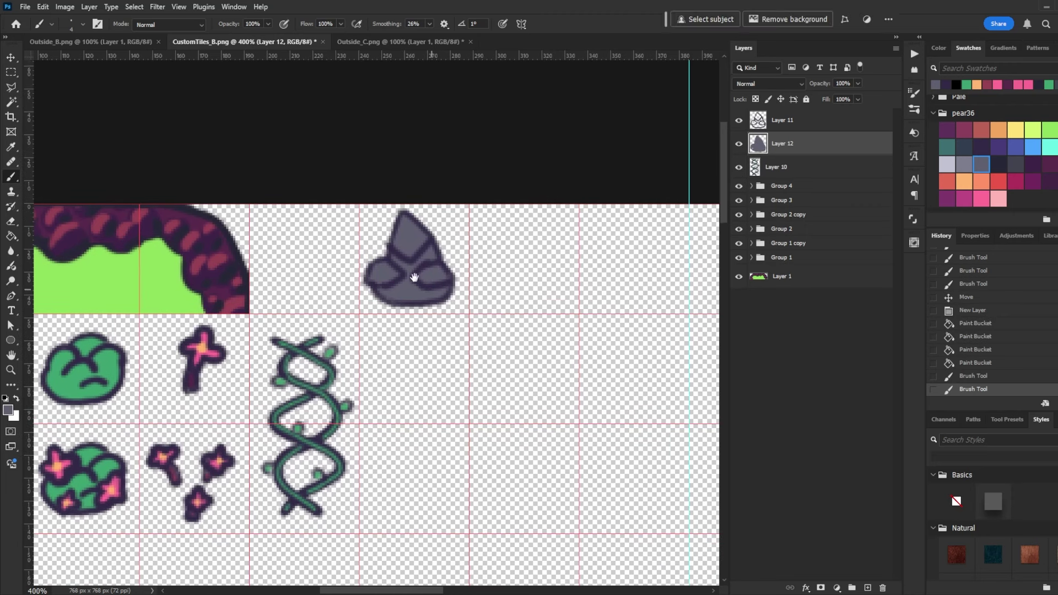
# - Add lighter-grey highlights to the rock's upper faces and select both rock layers
pyautogui.click(965, 164)
pyautogui.moveTo(406, 224); pyautogui.dragTo(396, 246)
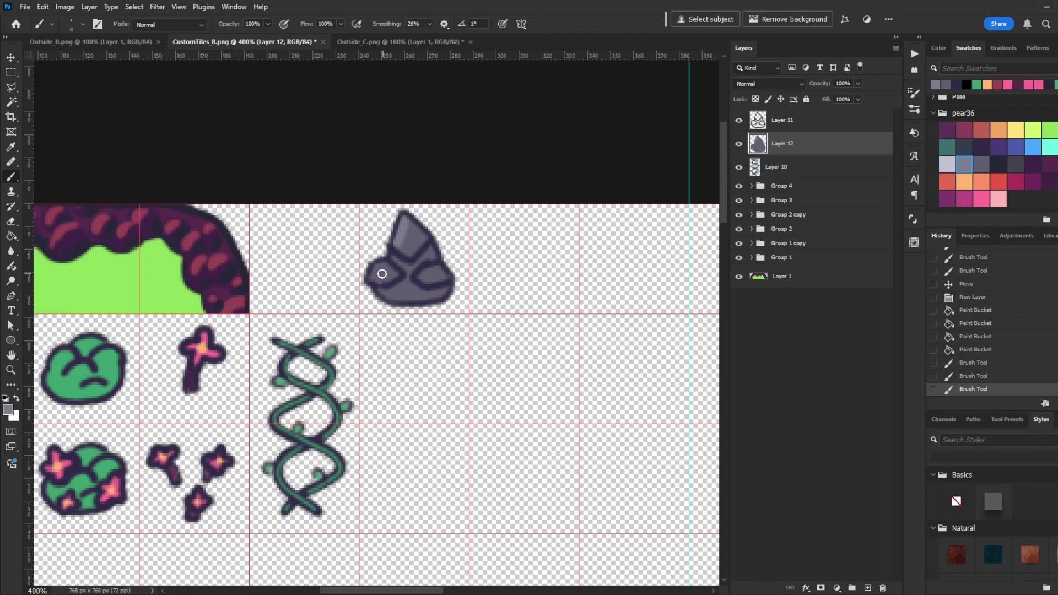
pyautogui.moveTo(385, 258)
pyautogui.mouseDown()
pyautogui.moveTo(371, 271)
pyautogui.moveTo(387, 262)
pyautogui.moveTo(438, 276)
pyautogui.mouseUp()
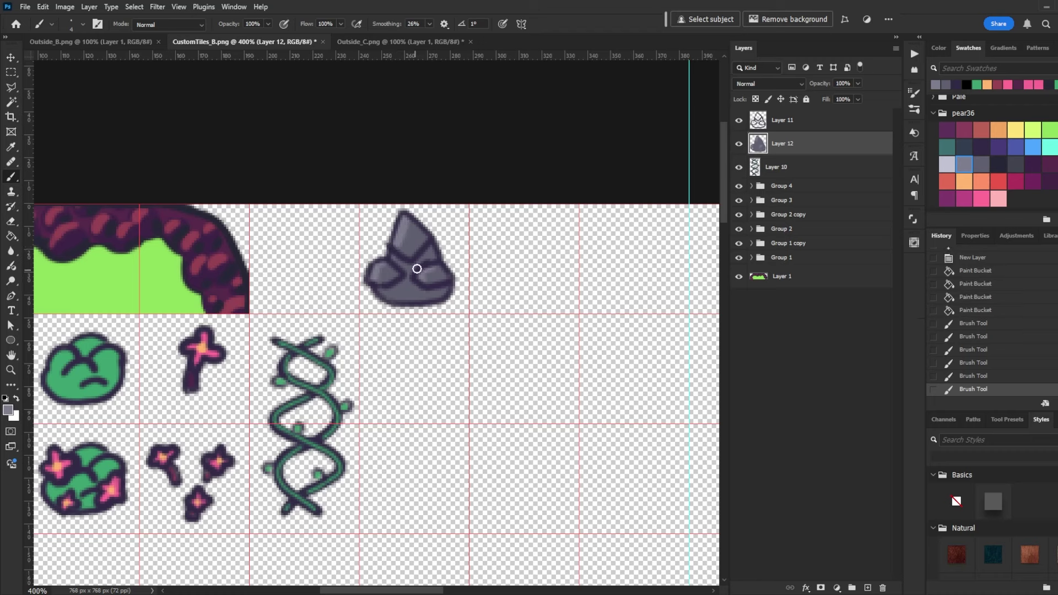
pyautogui.moveTo(400, 260); pyautogui.dragTo(437, 255)
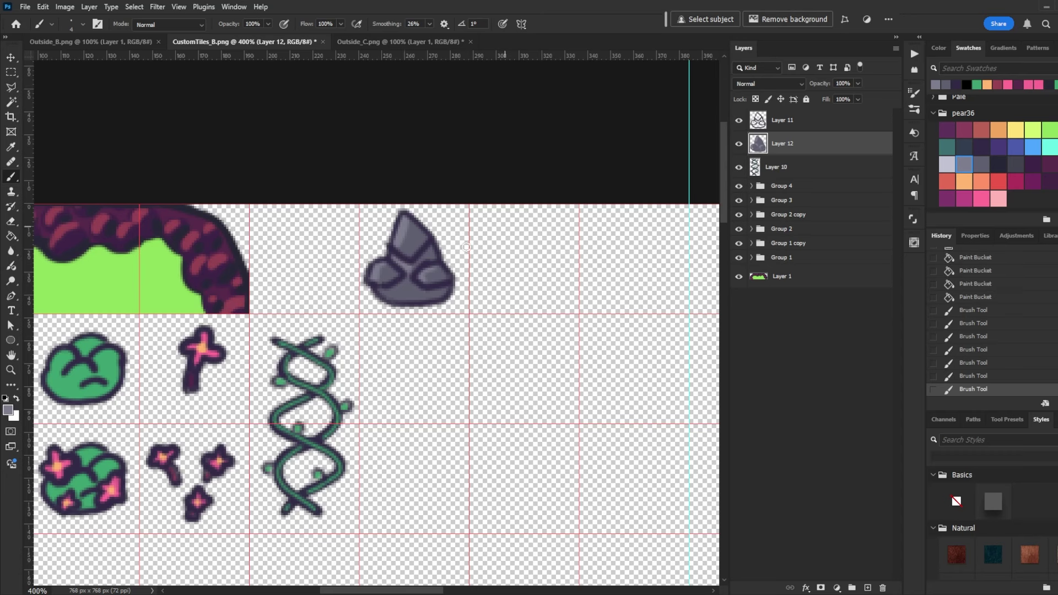
pyautogui.moveTo(449, 361); pyautogui.dragTo(406, 341)
pyautogui.keyDown('shift'); pyautogui.click(765, 124); pyautogui.keyUp('shift')
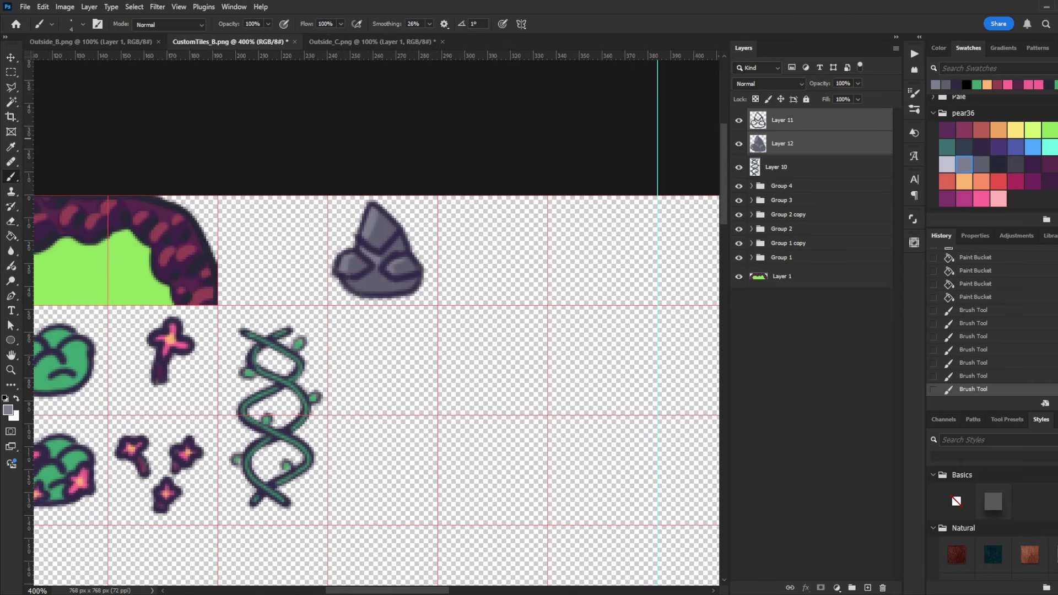
# - Group the two rock layers, then outline a dark purple tombstone arch on a new layer beside it
pyautogui.hotkey('ctrl', 'g')
pyautogui.hotkey('ctrl', 'shift', 'n')
pyautogui.press('Return')
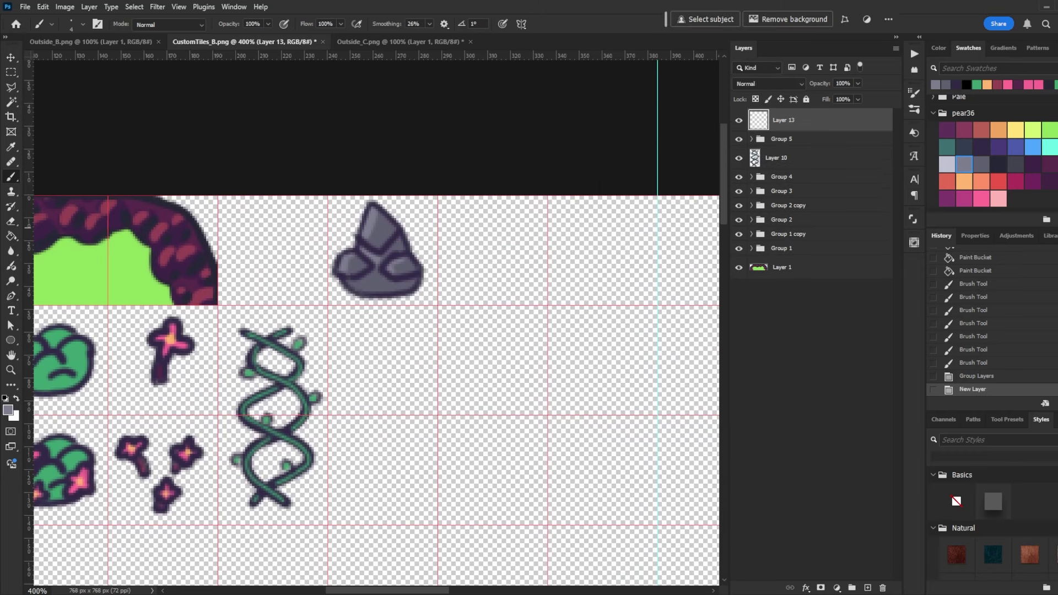
pyautogui.click(981, 146)
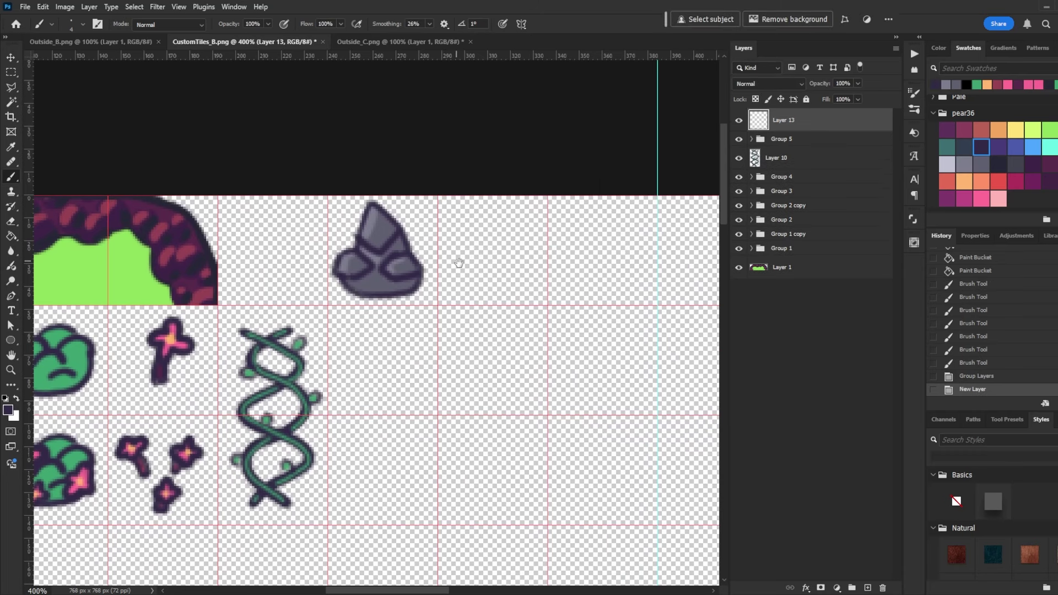
pyautogui.moveTo(458, 263)
pyautogui.mouseDown()
pyautogui.moveTo(407, 253)
pyautogui.moveTo(443, 215)
pyautogui.moveTo(471, 252)
pyautogui.moveTo(474, 290)
pyautogui.mouseUp()
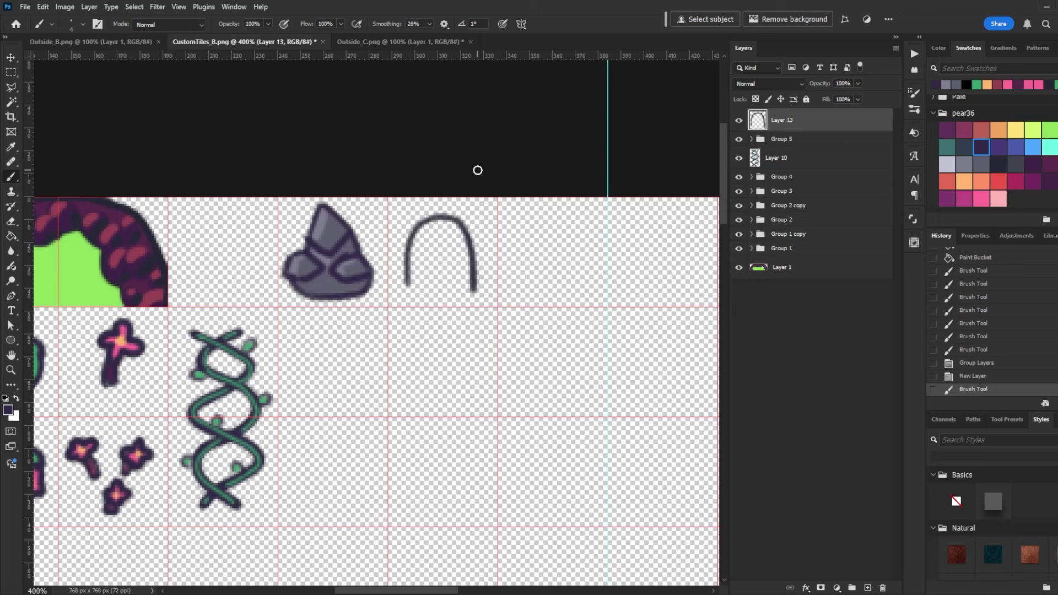
pyautogui.moveTo(404, 289); pyautogui.dragTo(485, 289)
# - On another new layer, fill the tombstone arch grey and shade along its right edge
pyautogui.click(843, 135)
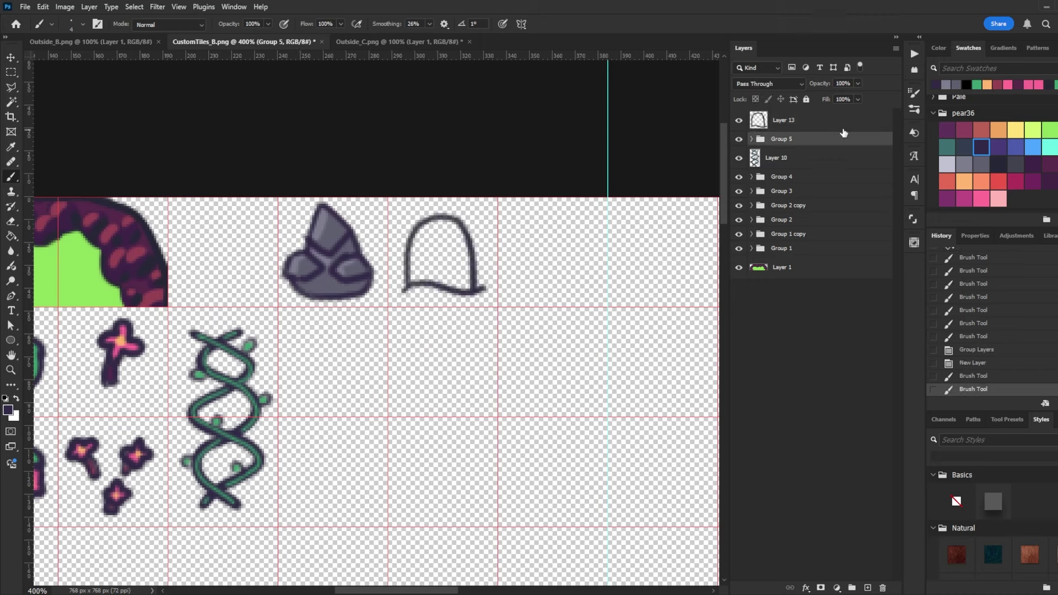
pyautogui.hotkey('ctrl', 'shift', 'n')
pyautogui.press('Return')
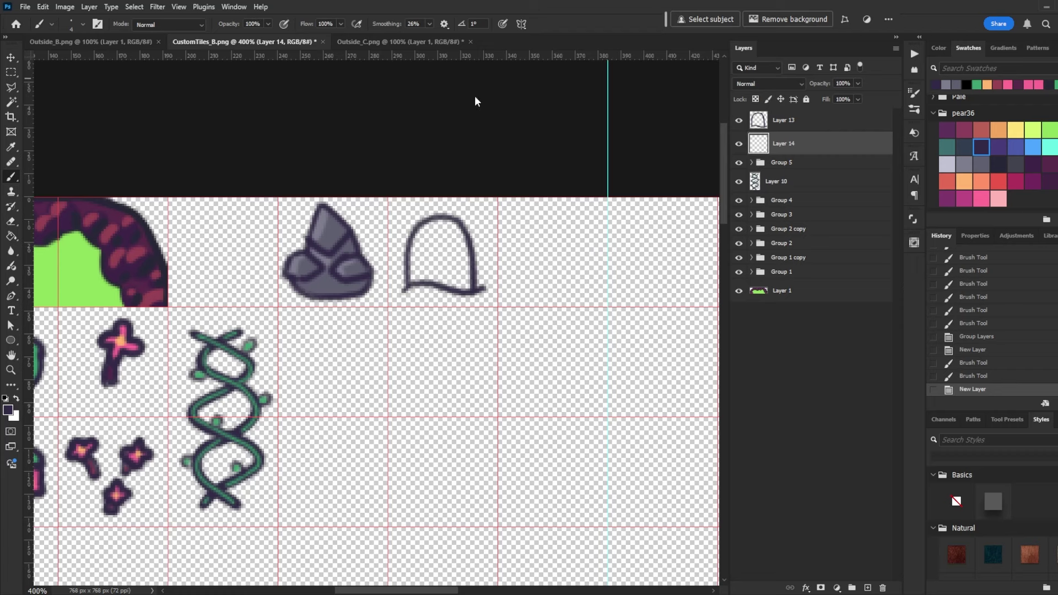
pyautogui.press('g')
pyautogui.click(981, 165)
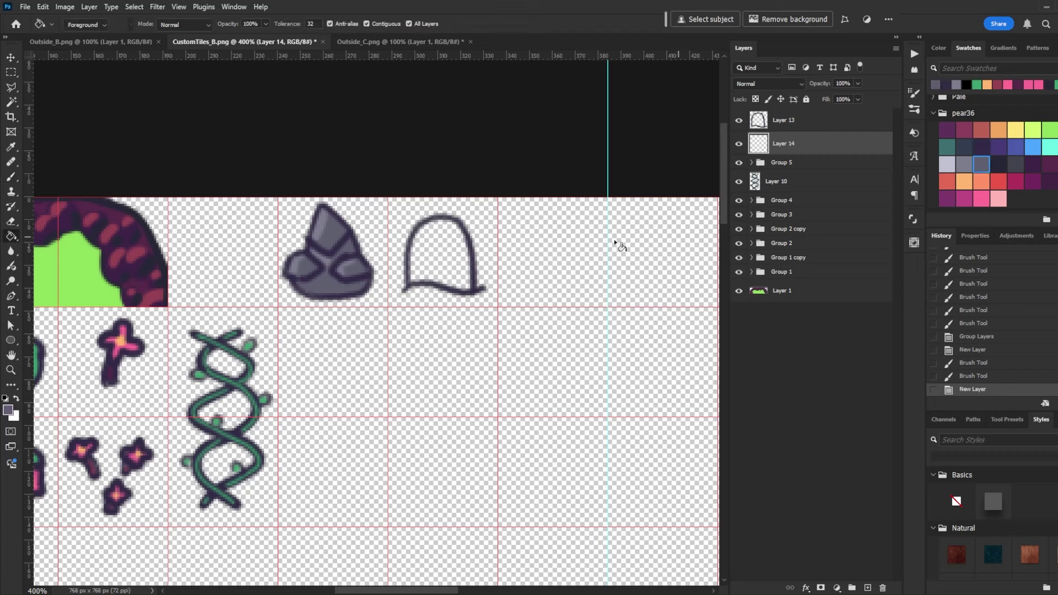
pyautogui.click(446, 247)
pyautogui.press('b')
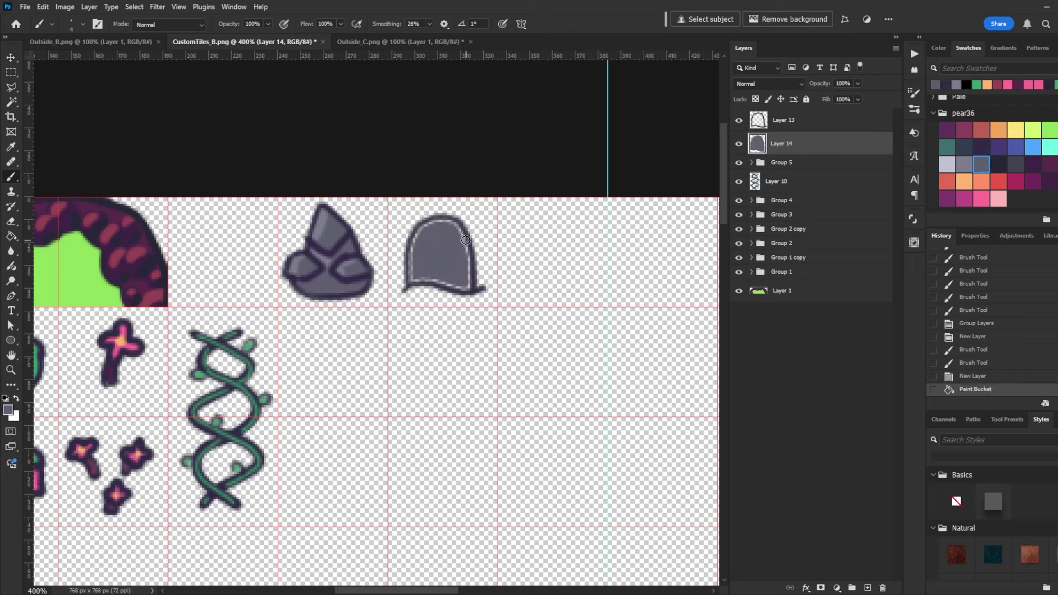
pyautogui.moveTo(468, 240)
pyautogui.mouseDown()
pyautogui.moveTo(472, 278)
pyautogui.moveTo(420, 283)
pyautogui.moveTo(407, 276)
pyautogui.moveTo(418, 230)
pyautogui.moveTo(457, 226)
pyautogui.moveTo(466, 251)
pyautogui.moveTo(433, 254)
pyautogui.moveTo(440, 267)
pyautogui.mouseUp()
# - Letter RIP on the grey tombstone in the dark outline colour
pyautogui.keyDown('alt'); pyautogui.click(473, 248); pyautogui.keyUp('alt')
pyautogui.moveTo(449, 269); pyautogui.dragTo(461, 251)
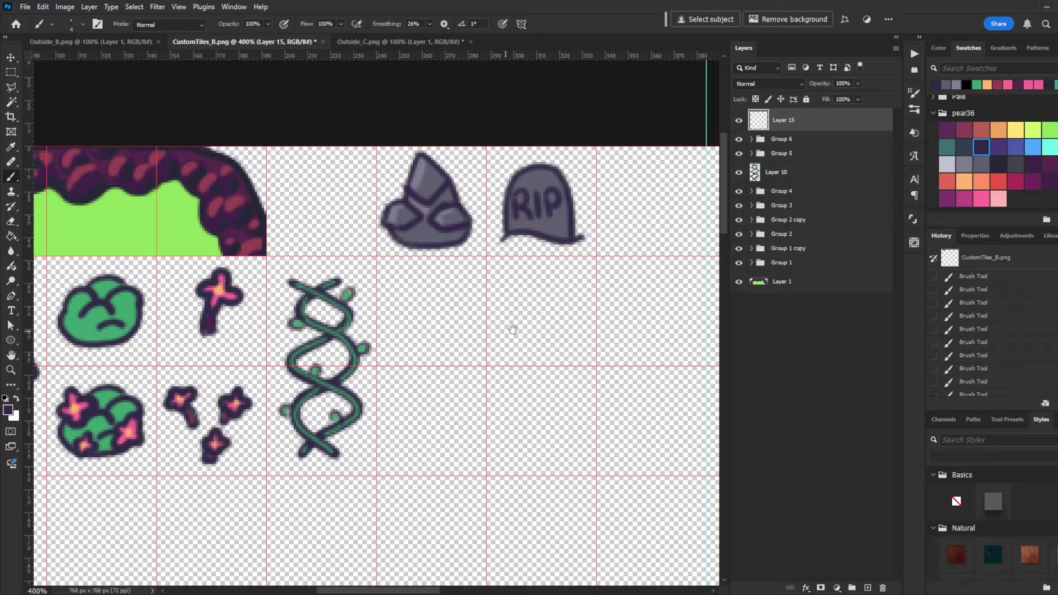
pyautogui.moveTo(512, 330); pyautogui.dragTo(336, 274)
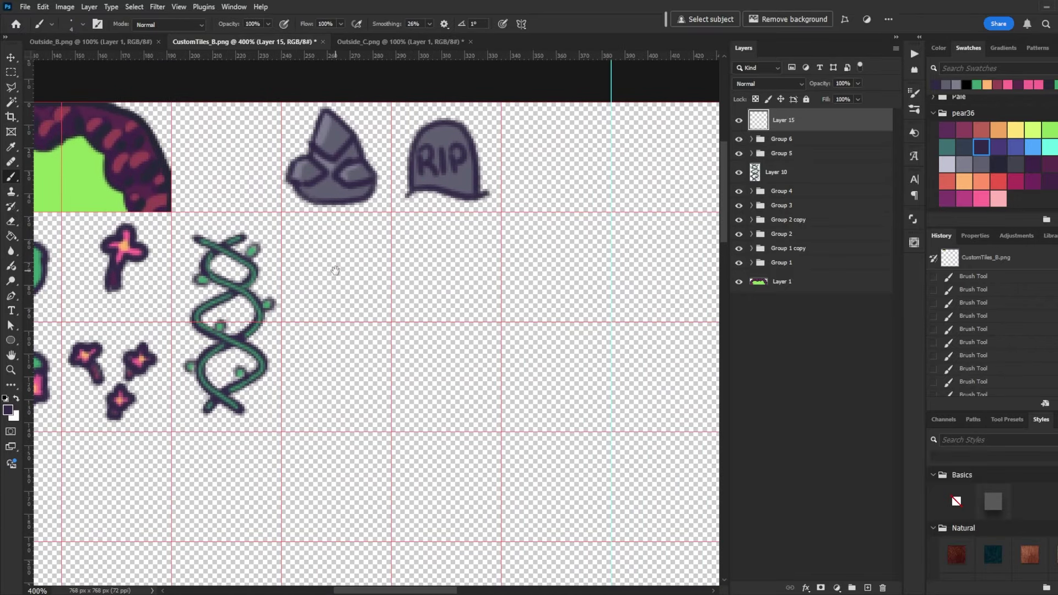
# - In Outside_B.png, marquee a window tile and a door tile to measure the door at 48 × 96 px
pyautogui.click(90, 42)
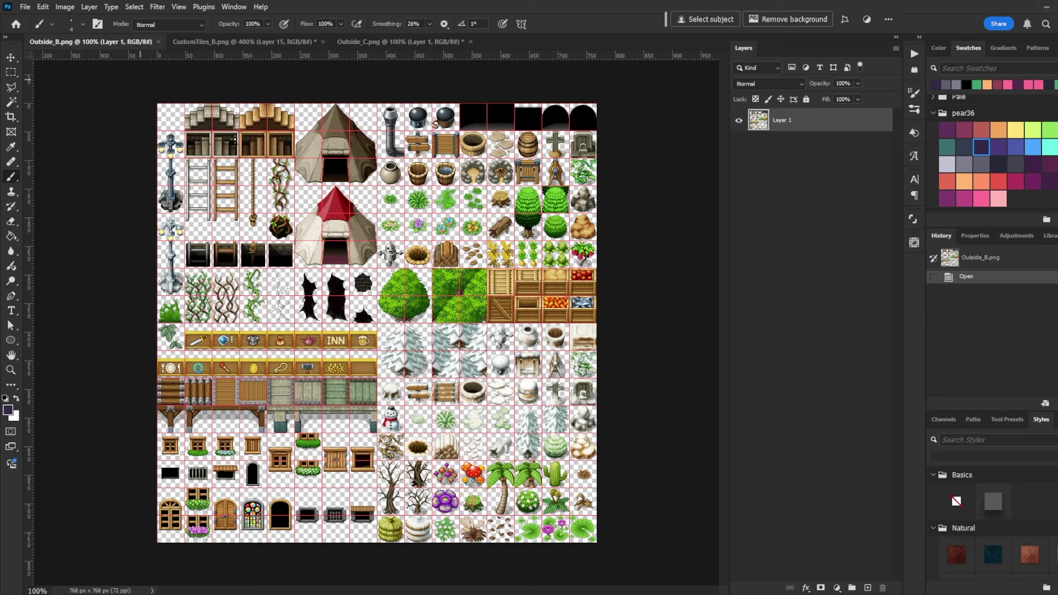
pyautogui.press('m')
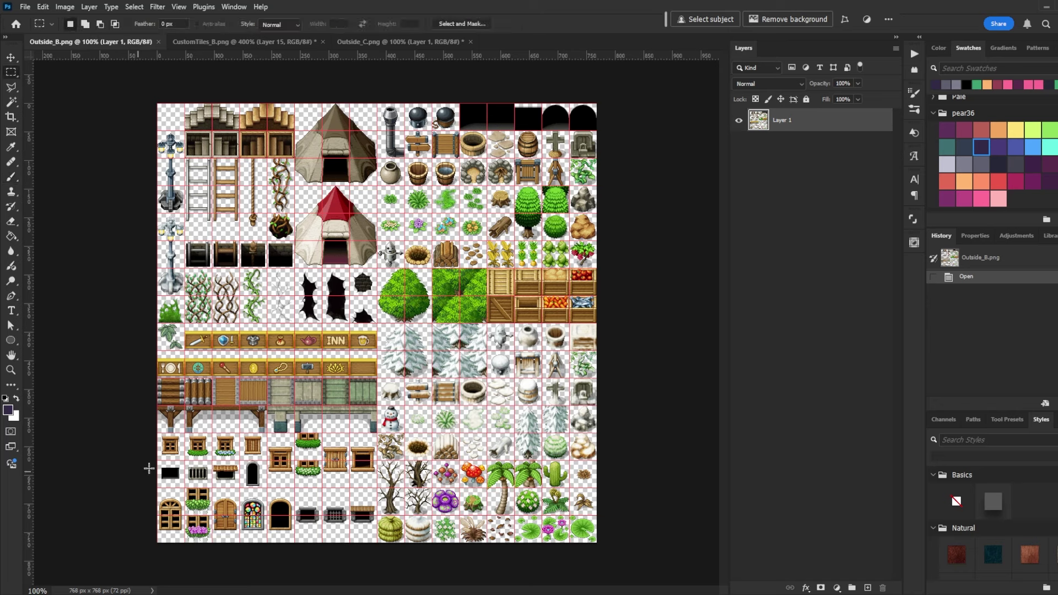
pyautogui.moveTo(148, 432); pyautogui.dragTo(160, 455)
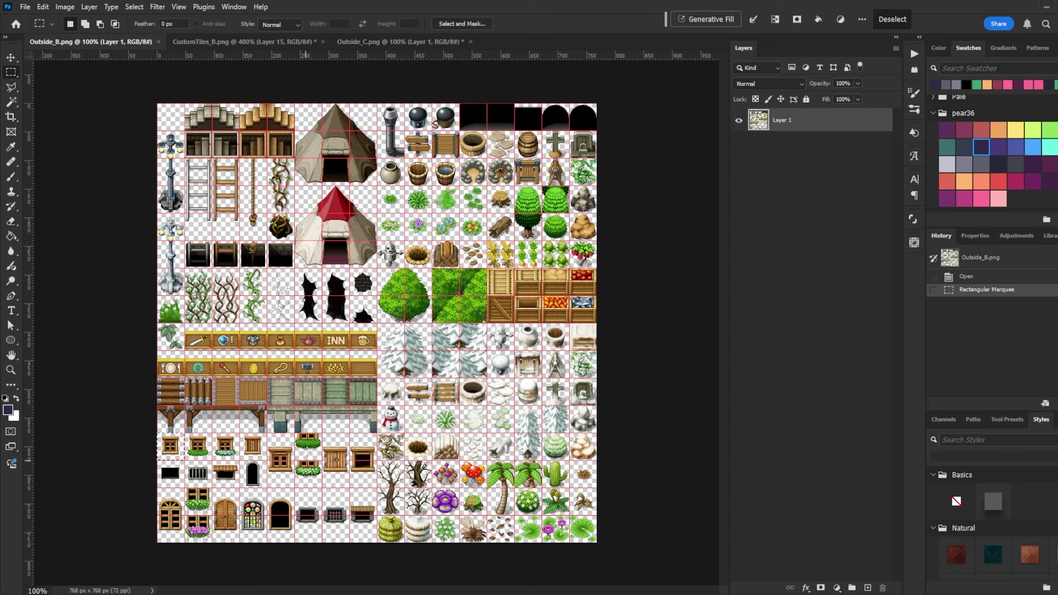
pyautogui.moveTo(323, 433); pyautogui.dragTo(350, 487)
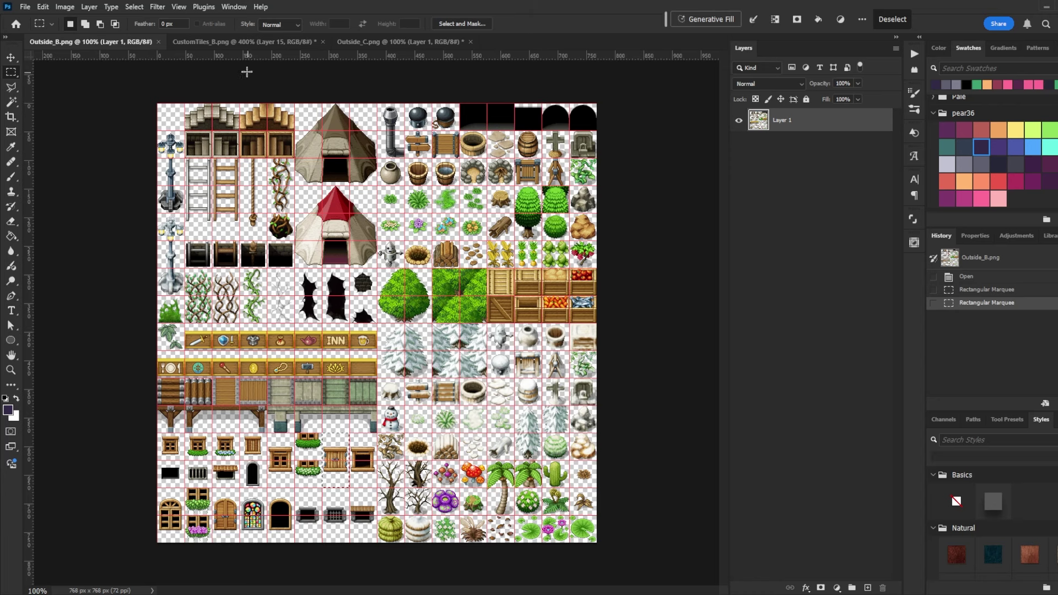
# - Brush a door outline with window panes on Layer 15 in CustomTiles_B.png
pyautogui.click(207, 41)
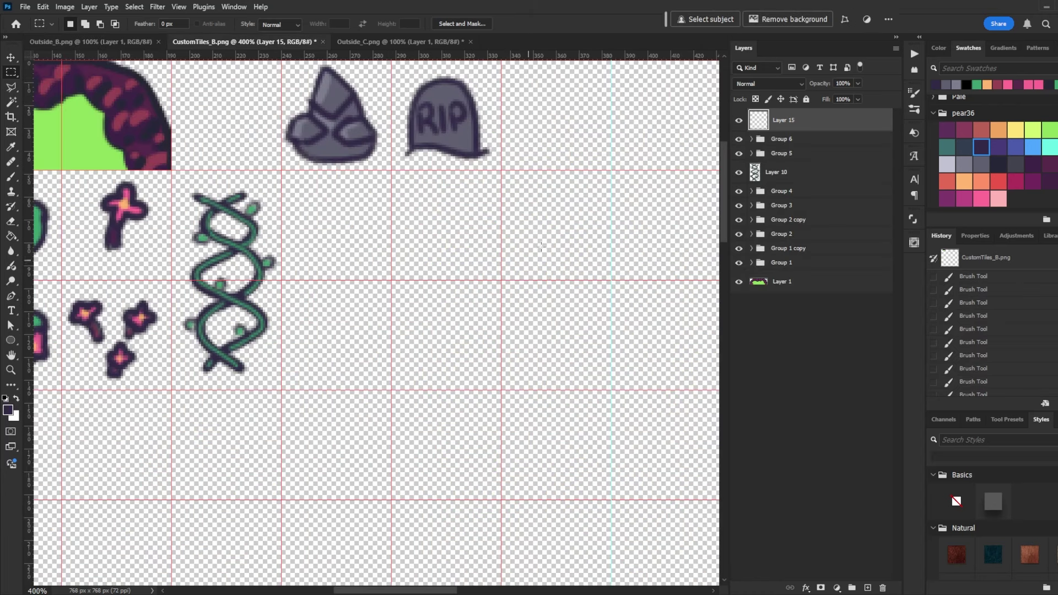
pyautogui.moveTo(541, 246); pyautogui.dragTo(567, 245)
pyautogui.press('b')
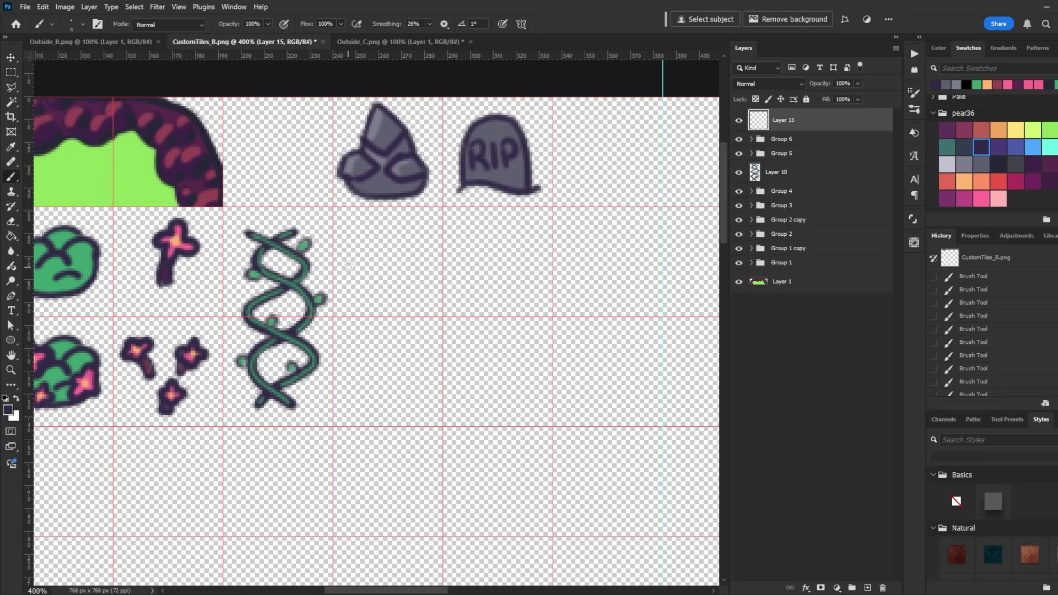
pyautogui.moveTo(349, 263); pyautogui.dragTo(356, 384)
pyautogui.moveTo(350, 263)
pyautogui.mouseDown()
pyautogui.moveTo(428, 298)
pyautogui.moveTo(354, 387)
pyautogui.mouseUp()
pyautogui.moveTo(366, 281)
pyautogui.mouseDown()
pyautogui.moveTo(391, 316)
pyautogui.moveTo(392, 280)
pyautogui.mouseUp()
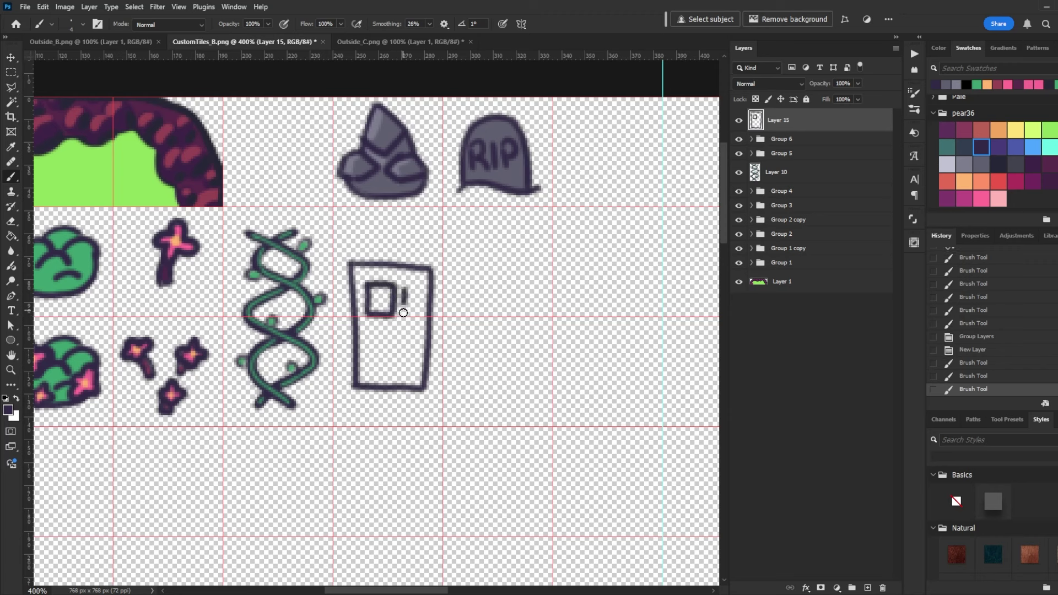
pyautogui.moveTo(368, 331); pyautogui.dragTo(396, 378)
# - Bucket-fill the door dark red on a new Layer 16 and paint over the pane outlines
pyautogui.hotkey('ctrl', 'shift', 'n')
pyautogui.press('g')
pyautogui.click(407, 275)
pyautogui.click(388, 371)
pyautogui.click(386, 325)
pyautogui.press('b')
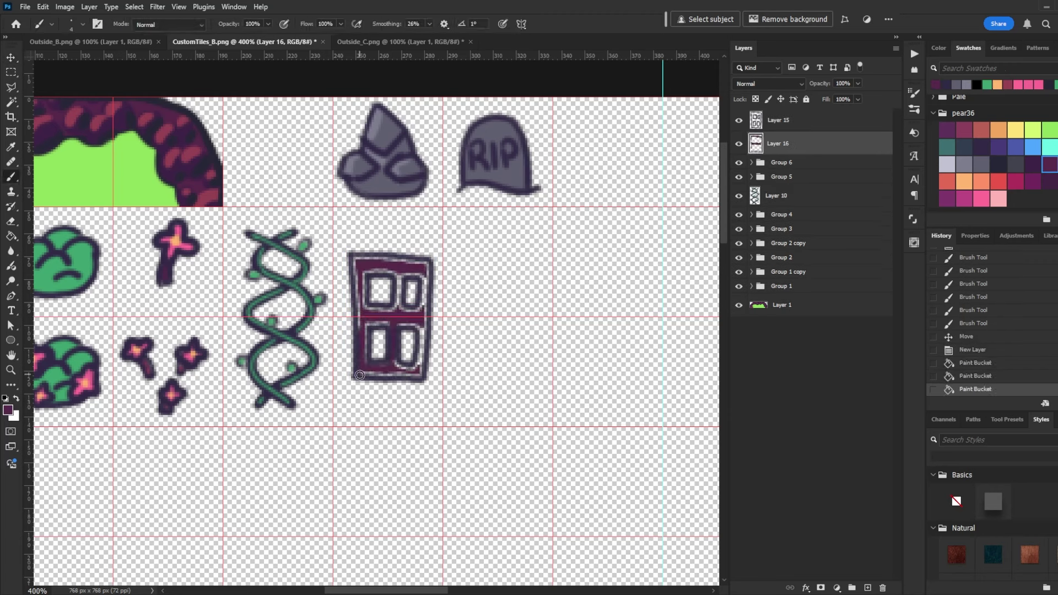
pyautogui.moveTo(364, 331)
pyautogui.mouseDown()
pyautogui.moveTo(407, 363)
pyautogui.moveTo(386, 323)
pyautogui.mouseUp()
pyautogui.moveTo(358, 275)
pyautogui.mouseDown()
pyautogui.moveTo(408, 292)
pyautogui.moveTo(349, 256)
pyautogui.mouseUp()
pyautogui.moveTo(363, 271); pyautogui.dragTo(394, 271)
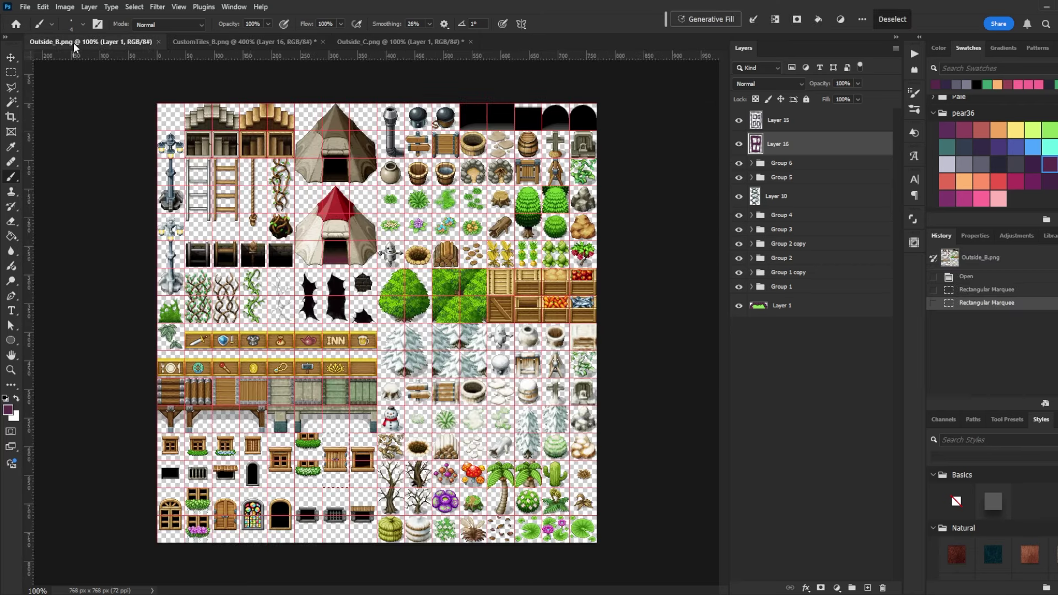
# - Paint the four window panes dark navy after checking the Outside_B.png reference
pyautogui.click(74, 42)
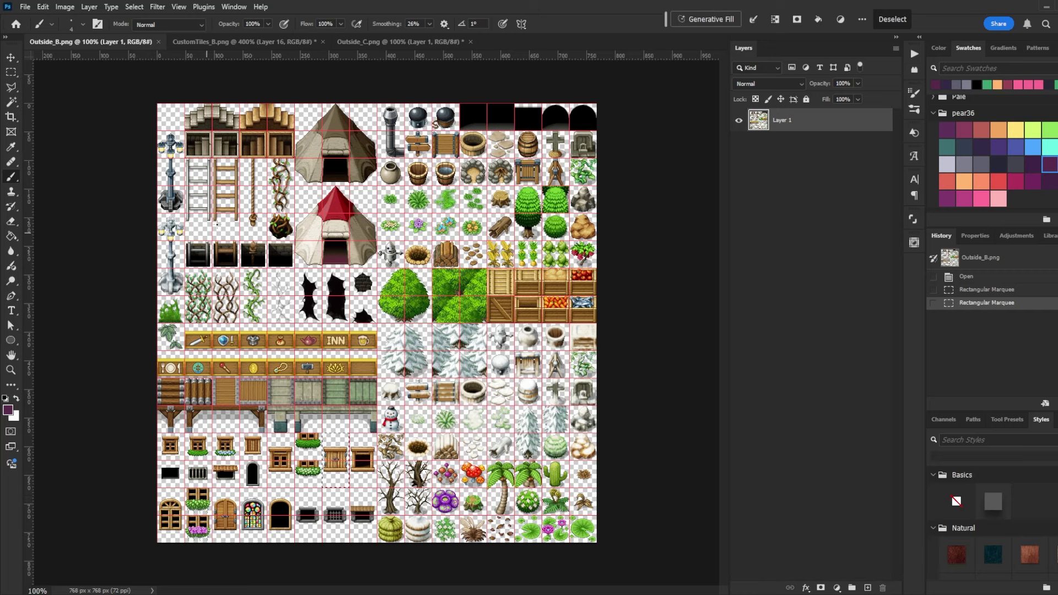
pyautogui.click(206, 40)
pyautogui.click(998, 164)
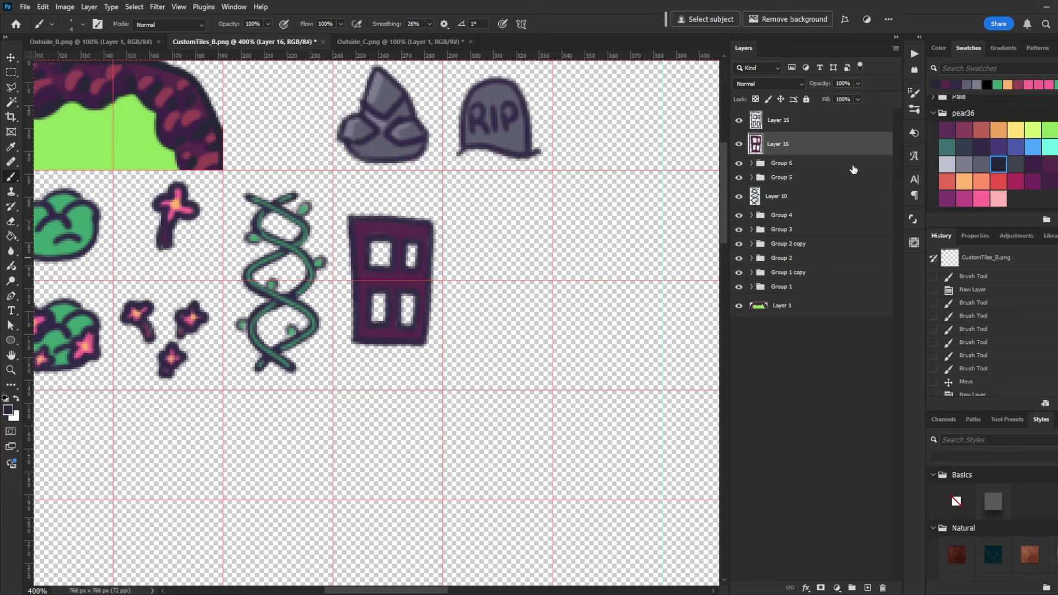
pyautogui.moveTo(376, 243)
pyautogui.mouseDown()
pyautogui.moveTo(372, 265)
pyautogui.moveTo(377, 241)
pyautogui.moveTo(384, 268)
pyautogui.moveTo(389, 243)
pyautogui.moveTo(387, 264)
pyautogui.moveTo(413, 258)
pyautogui.mouseUp()
pyautogui.moveTo(379, 297); pyautogui.dragTo(380, 317)
pyautogui.moveTo(405, 300)
pyautogui.mouseDown()
pyautogui.moveTo(402, 316)
pyautogui.moveTo(480, 270)
pyautogui.moveTo(201, 281)
pyautogui.moveTo(205, 319)
pyautogui.mouseUp()
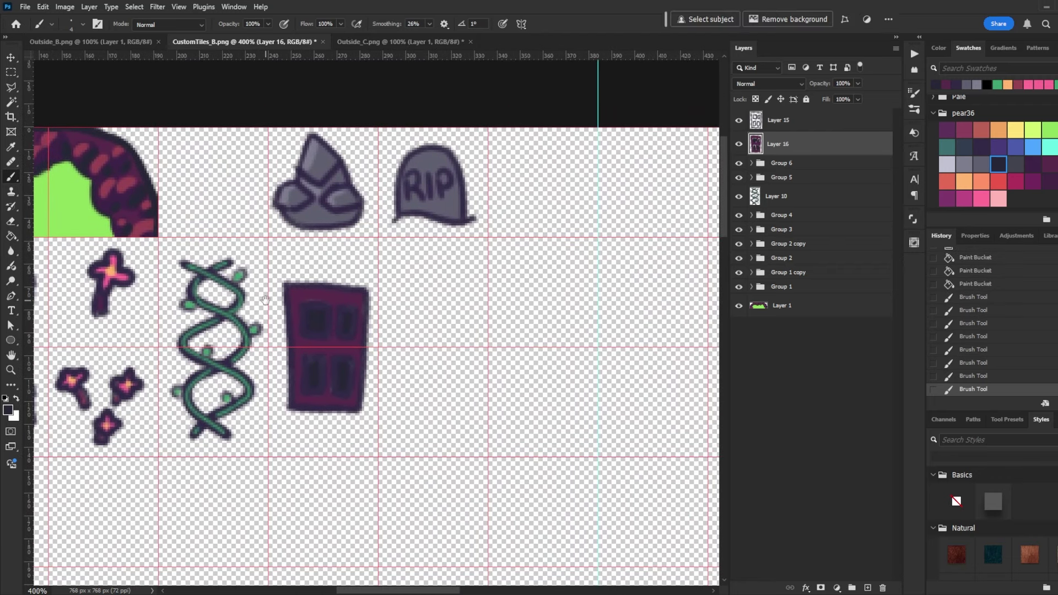
# - Group the two door layers with Ctrl+G and add a new Layer 17
pyautogui.keyDown('shift'); pyautogui.click(777, 122); pyautogui.keyUp('shift')
pyautogui.hotkey('ctrl', 'g')
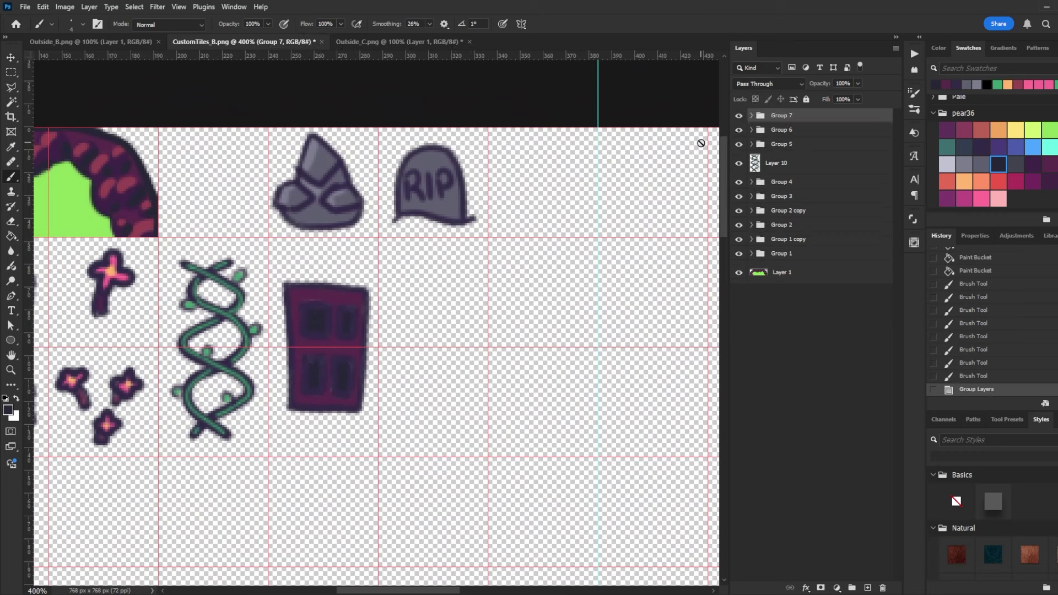
pyautogui.hotkey('ctrl', 'shift', 'n')
pyautogui.press('Return')
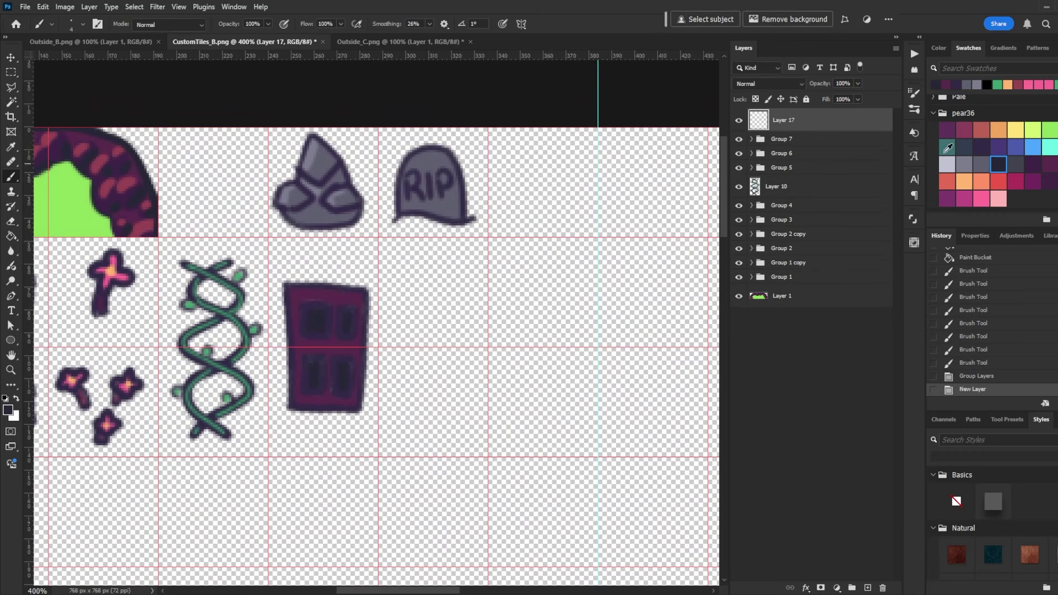
# - Brush a dark arch outline in the next tile, comparing against Outside_B.png
pyautogui.click(982, 145)
pyautogui.moveTo(379, 297)
pyautogui.mouseDown()
pyautogui.moveTo(409, 242)
pyautogui.moveTo(444, 238)
pyautogui.moveTo(480, 258)
pyautogui.moveTo(495, 304)
pyautogui.mouseUp()
pyautogui.hotkey('ctrl', 'z')
pyautogui.moveTo(380, 300)
pyautogui.mouseDown()
pyautogui.moveTo(406, 255)
pyautogui.moveTo(452, 252)
pyautogui.moveTo(489, 302)
pyautogui.mouseUp()
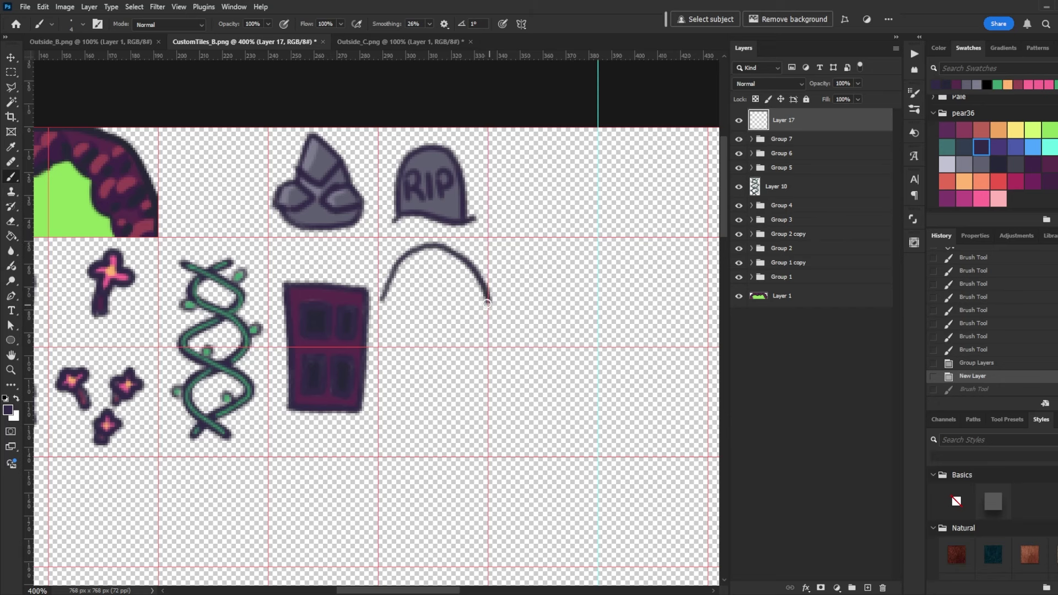
pyautogui.click(124, 43)
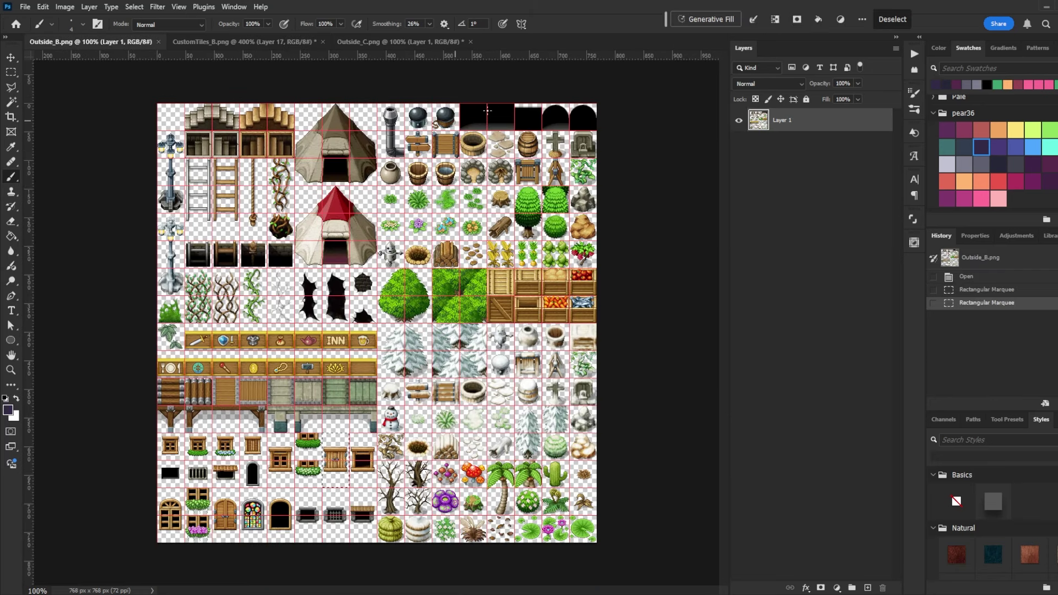
pyautogui.click(242, 43)
pyautogui.moveTo(380, 279); pyautogui.dragTo(491, 281)
pyautogui.moveTo(387, 216); pyautogui.dragTo(380, 242)
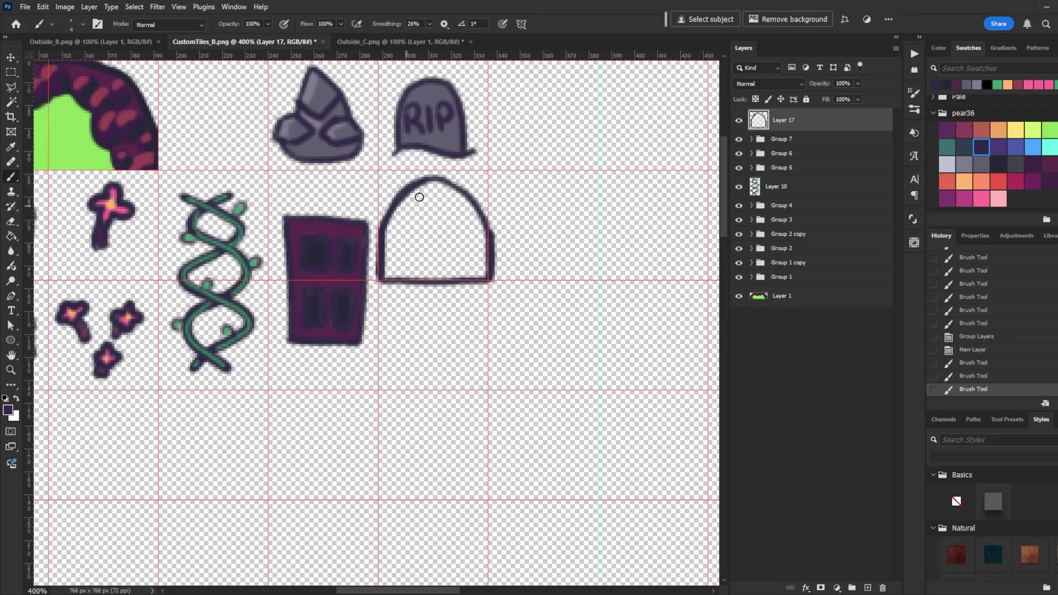
pyautogui.moveTo(428, 178)
pyautogui.mouseDown()
pyautogui.moveTo(484, 217)
pyautogui.moveTo(492, 249)
pyautogui.mouseUp()
# - Bucket-fill the arch interior dark purple and cover its light outline
pyautogui.press('g')
pyautogui.click(446, 252)
pyautogui.press('b')
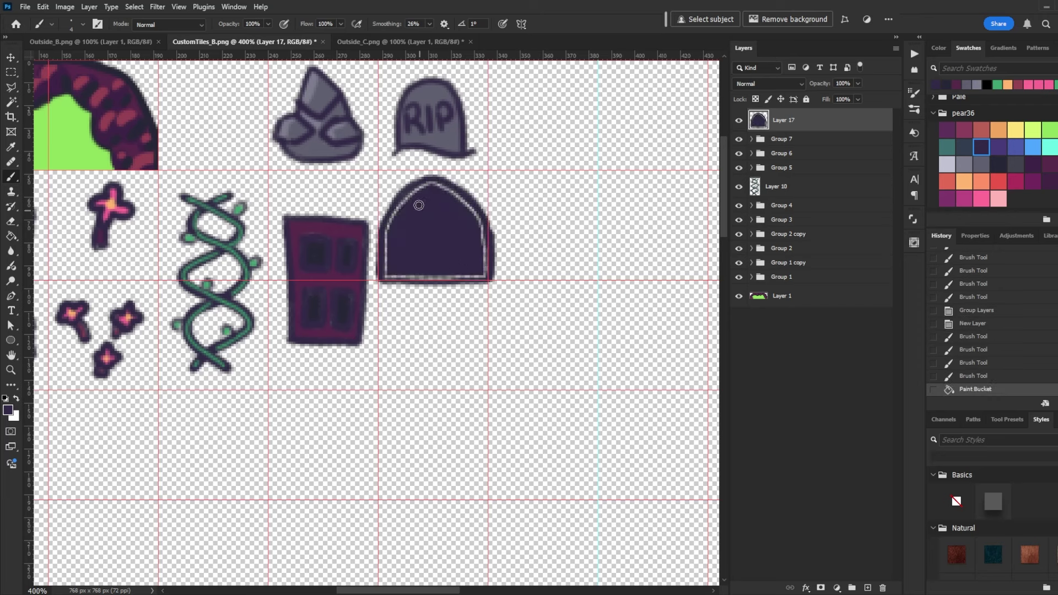
pyautogui.moveTo(423, 189)
pyautogui.mouseDown()
pyautogui.moveTo(402, 199)
pyautogui.moveTo(414, 193)
pyautogui.moveTo(386, 227)
pyautogui.moveTo(395, 212)
pyautogui.moveTo(386, 269)
pyautogui.moveTo(387, 256)
pyautogui.moveTo(395, 277)
pyautogui.moveTo(448, 280)
pyautogui.moveTo(385, 276)
pyautogui.moveTo(488, 273)
pyautogui.moveTo(472, 209)
pyautogui.moveTo(417, 187)
pyautogui.moveTo(458, 194)
pyautogui.moveTo(467, 214)
pyautogui.moveTo(435, 193)
pyautogui.mouseUp()
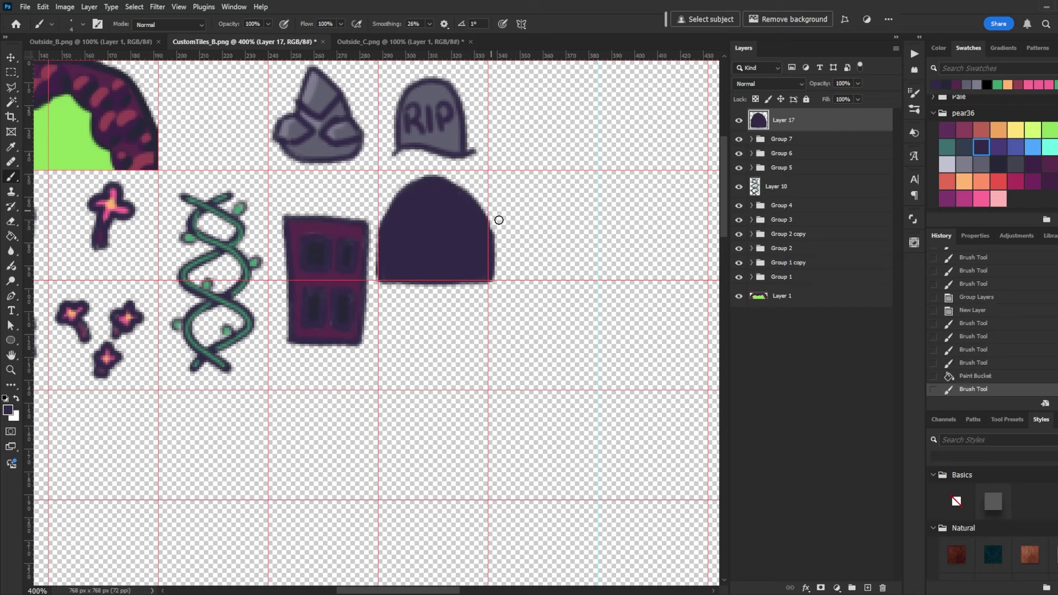
# - Delete the arch's right overhang and bottom-edge strip with rectangular selections
pyautogui.press('m')
pyautogui.moveTo(537, 167); pyautogui.dragTo(488, 318)
pyautogui.press('Delete')
pyautogui.moveTo(366, 310); pyautogui.dragTo(502, 280)
pyautogui.press('Delete')
pyautogui.hotkey('ctrl', 'd')
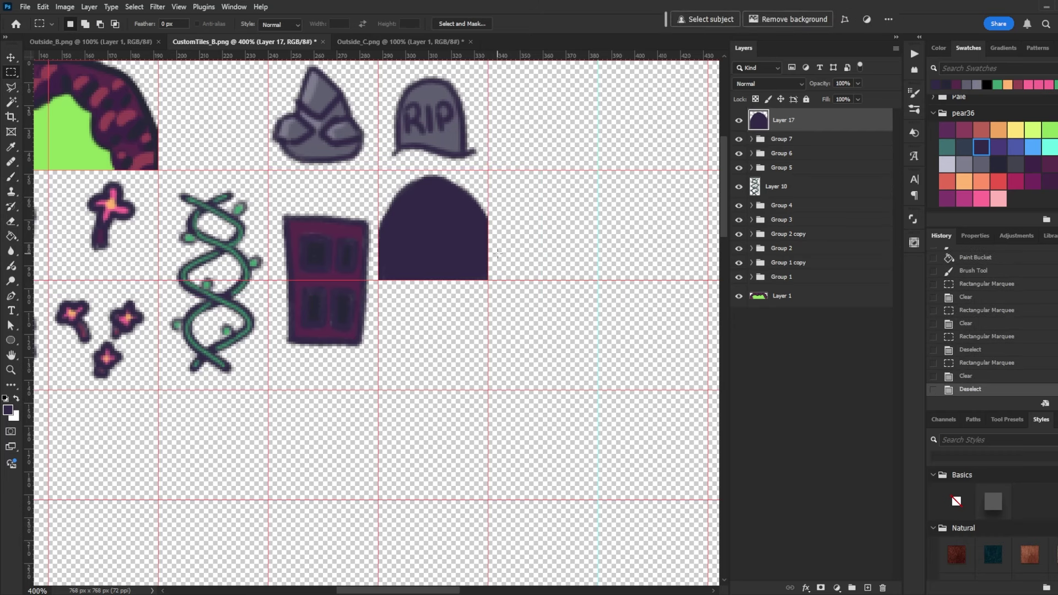
# - Zoom out to the whole sheet and save CustomTiles_B
pyautogui.hotkey('ctrl', '1')
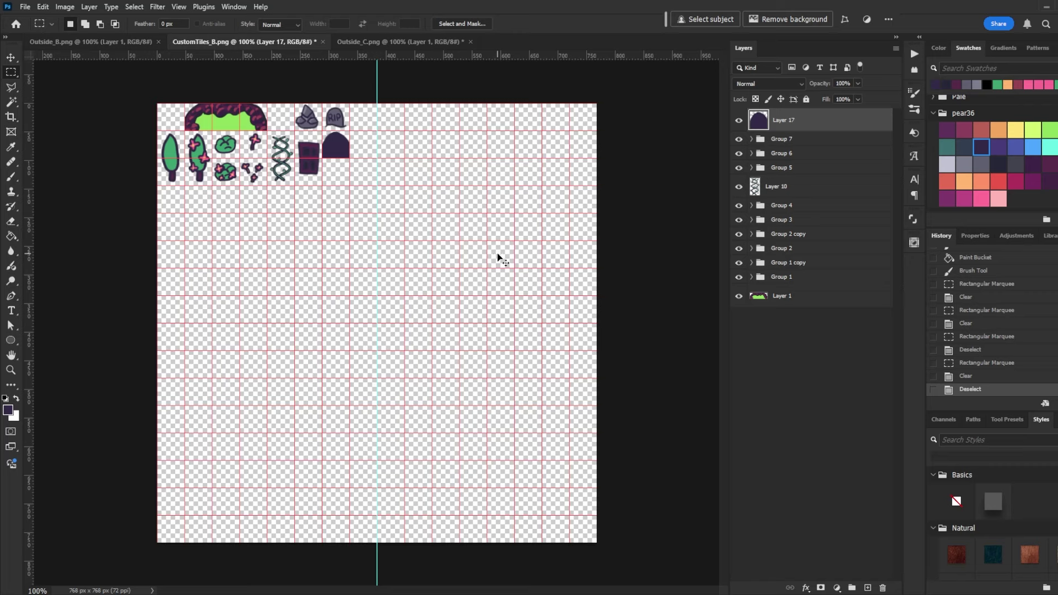
pyautogui.hotkey('ctrl', 's')
pyautogui.press('Escape')
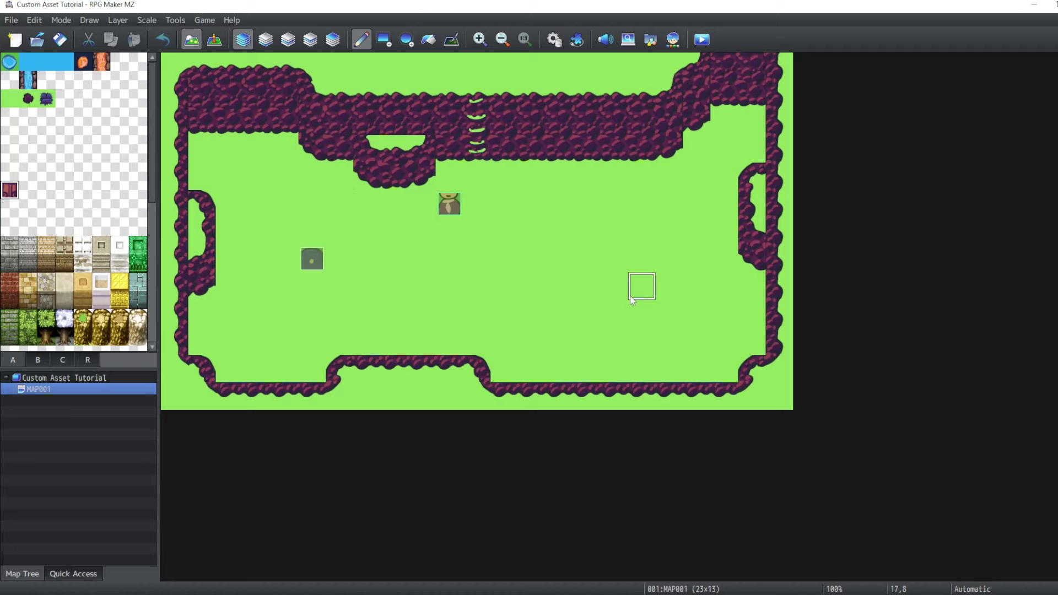
# - Try the building tiles on MAP001, repaint that area with grass, and return to Photoshop
pyautogui.moveTo(585, 231)
pyautogui.mouseDown()
pyautogui.moveTo(586, 258)
pyautogui.moveTo(612, 258)
pyautogui.moveTo(636, 238)
pyautogui.moveTo(636, 249)
pyautogui.mouseUp()
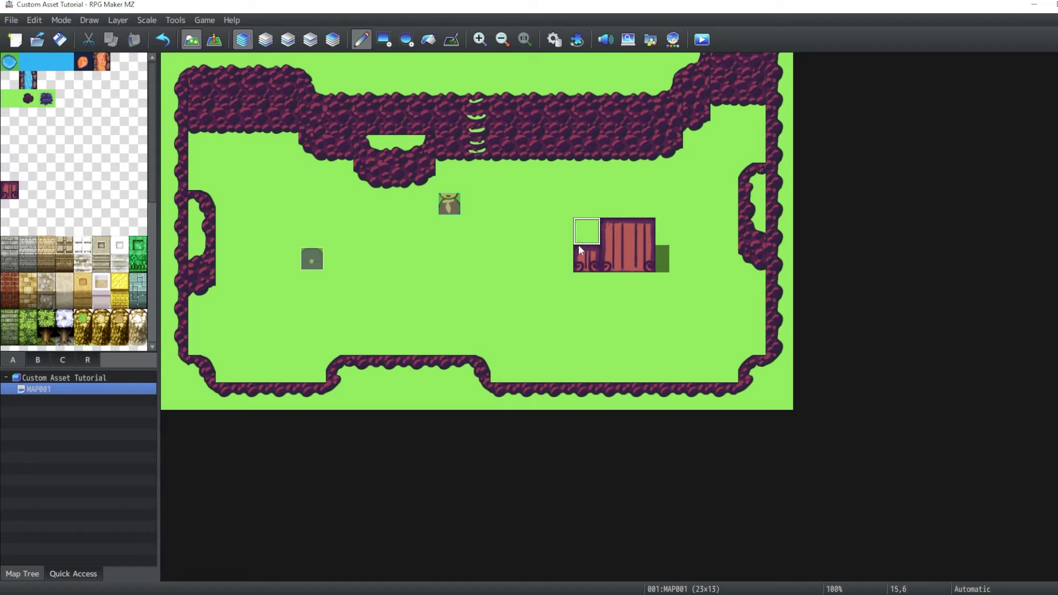
pyautogui.moveTo(579, 251)
pyautogui.mouseDown()
pyautogui.moveTo(605, 265)
pyautogui.moveTo(623, 249)
pyautogui.moveTo(619, 238)
pyautogui.moveTo(639, 256)
pyautogui.mouseUp()
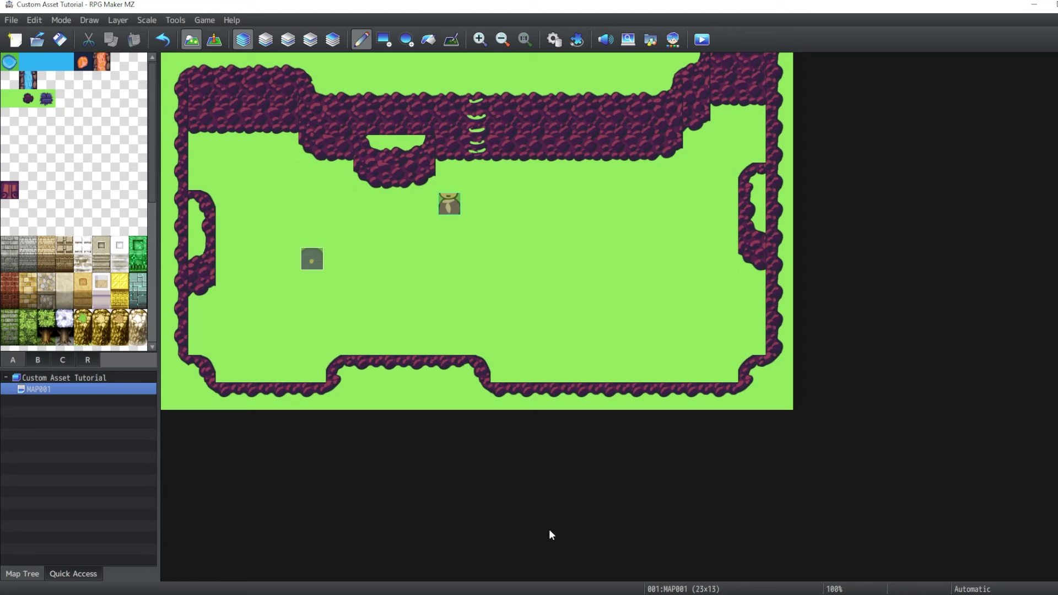
pyautogui.hotkey('alt', 'Tab')
# - Open AutoTileBase from the Custom Asset Tutorial folder via File > Open
pyautogui.click(24, 6)
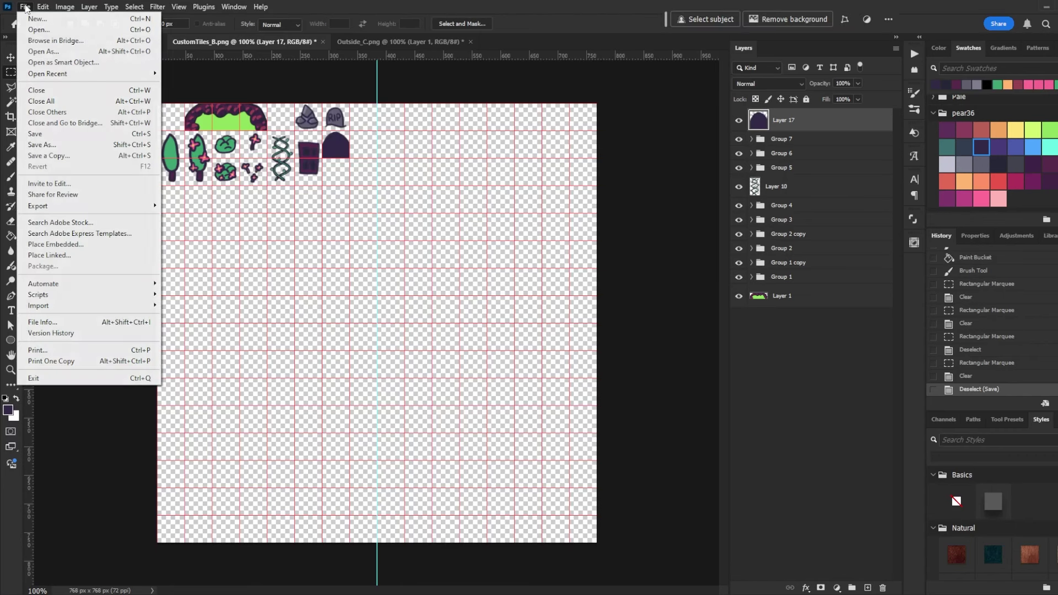
pyautogui.click(39, 29)
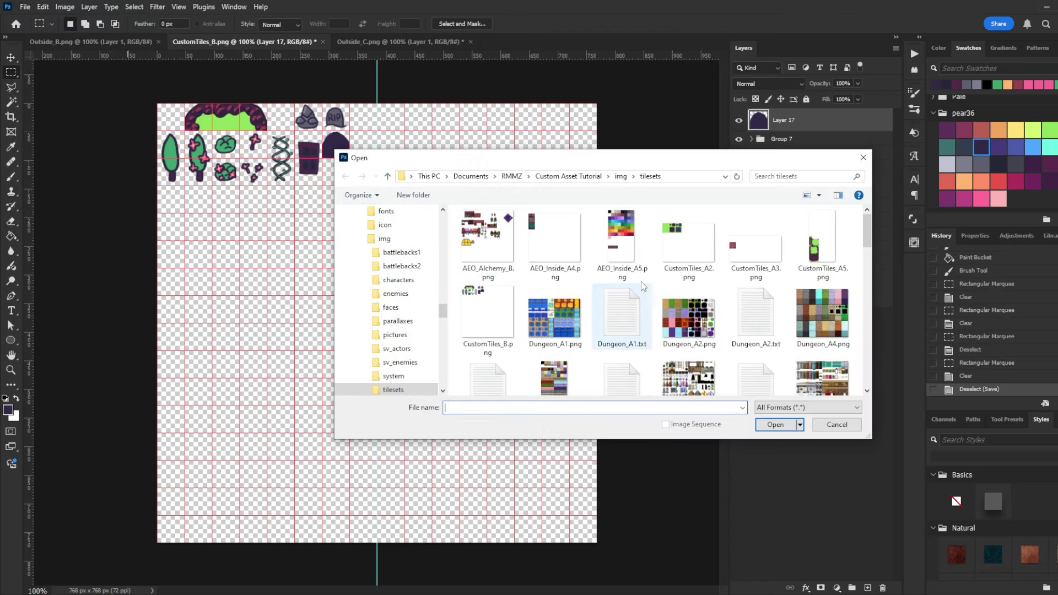
pyautogui.click(568, 175)
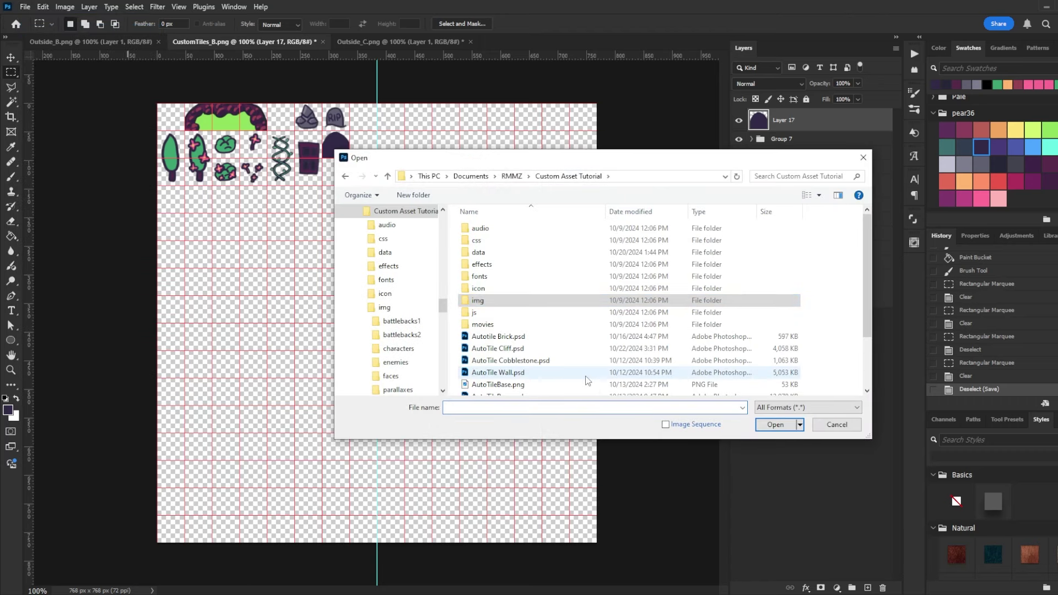
pyautogui.scroll(-1, 587, 380)
pyautogui.doubleClick(543, 361)
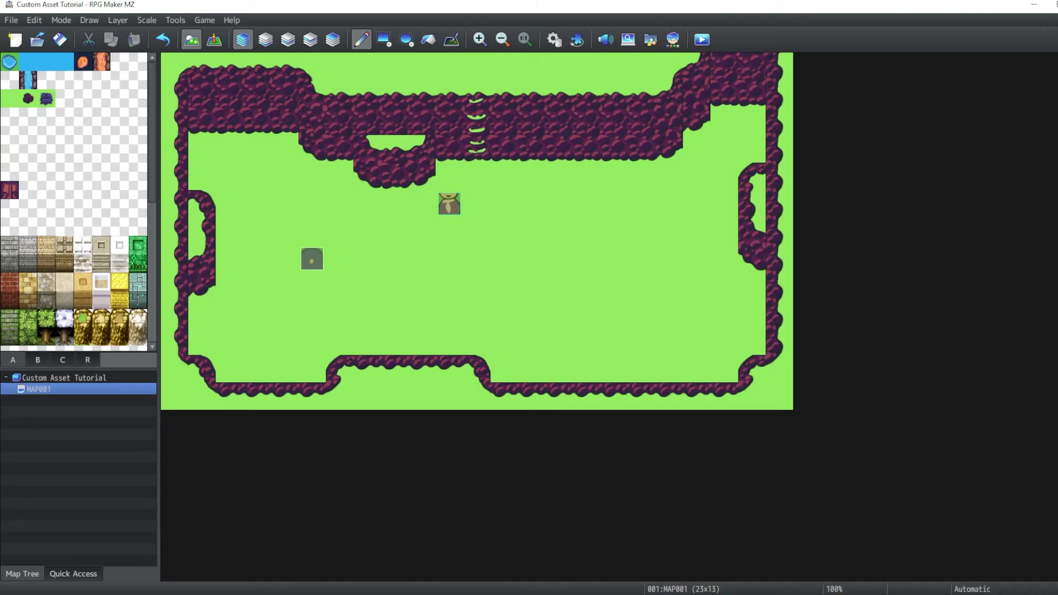
# - Draw pink wall blocks with dark purple roofs for the left, right and top houses
pyautogui.click(384, 39)
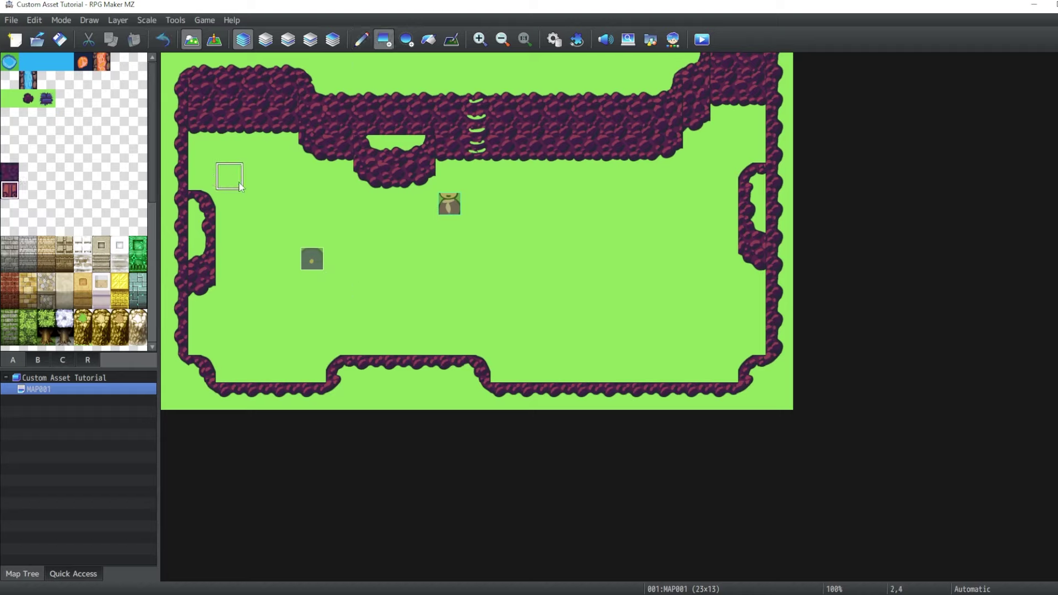
pyautogui.click(249, 179)
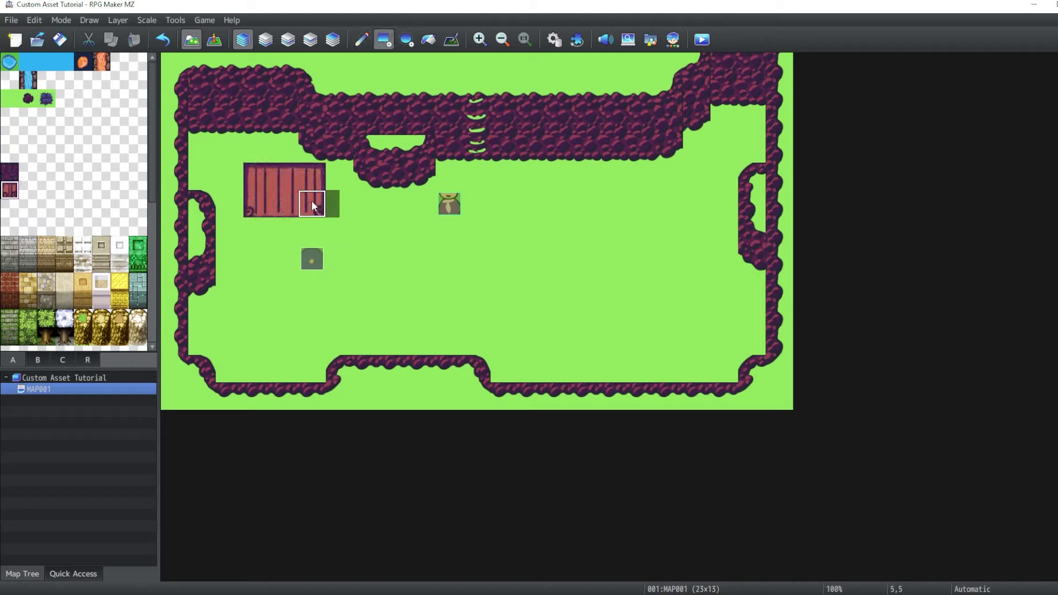
pyautogui.moveTo(614, 312); pyautogui.dragTo(676, 325)
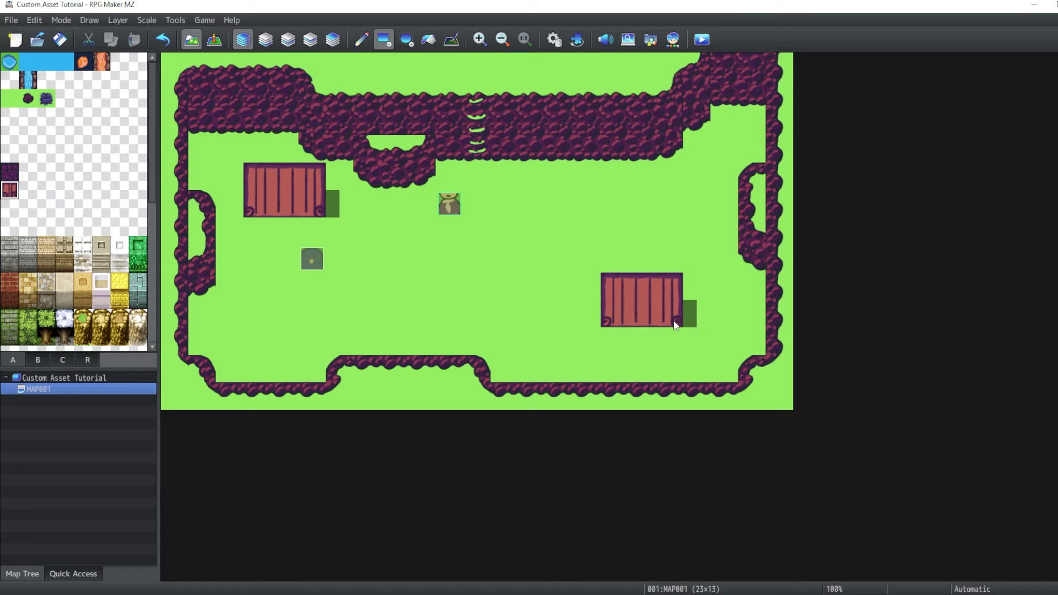
pyautogui.click(9, 171)
pyautogui.moveTo(257, 148); pyautogui.dragTo(291, 158)
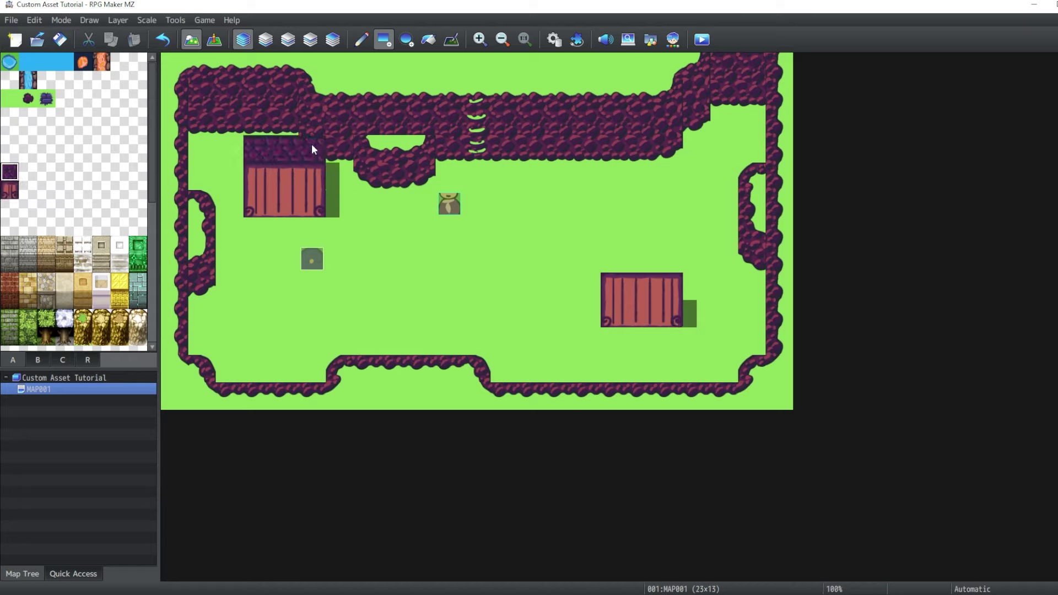
pyautogui.click(311, 146)
pyautogui.moveTo(613, 258); pyautogui.dragTo(662, 264)
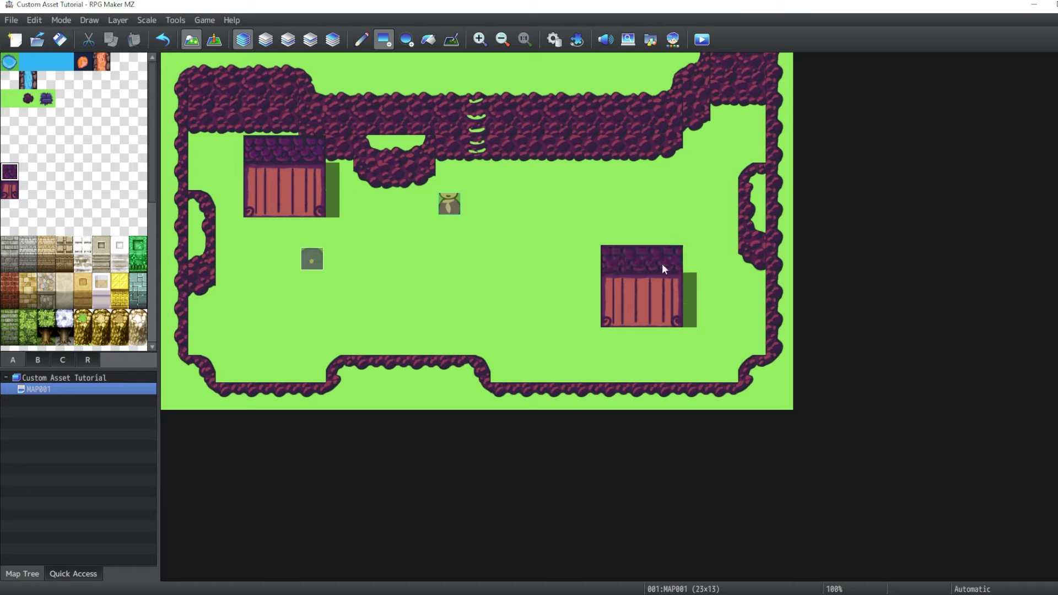
pyautogui.click(694, 265)
pyautogui.moveTo(613, 175)
pyautogui.mouseDown()
pyautogui.moveTo(626, 185)
pyautogui.moveTo(639, 167)
pyautogui.mouseUp()
pyautogui.moveTo(586, 118); pyautogui.dragTo(632, 125)
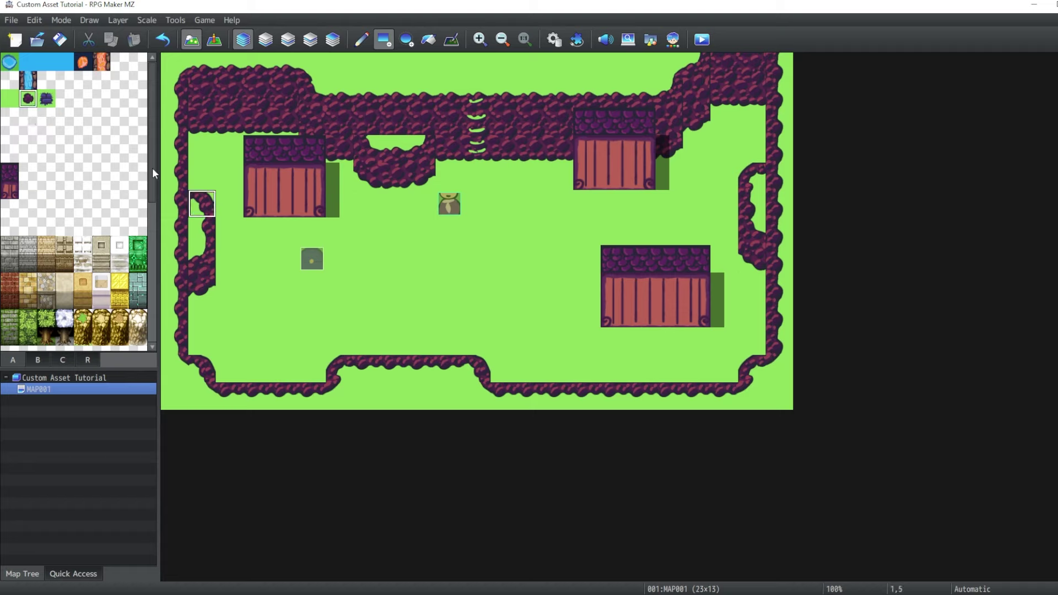
# - Paint purple stone paths and a central plaza, then return two plaza corners to grass
pyautogui.click(46, 100)
pyautogui.moveTo(477, 172); pyautogui.dragTo(477, 265)
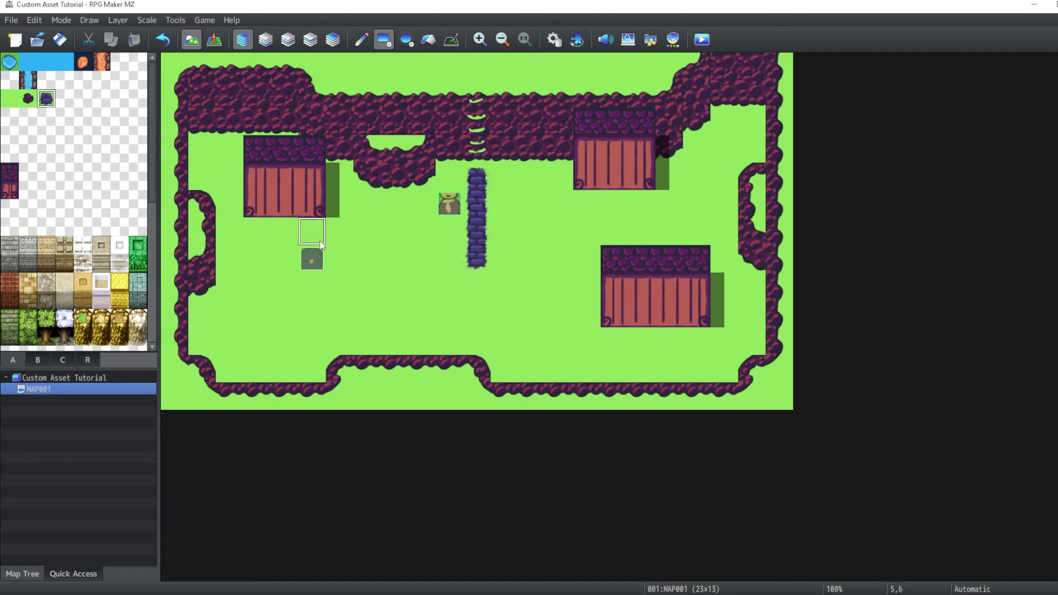
pyautogui.moveTo(310, 231)
pyautogui.mouseDown()
pyautogui.moveTo(595, 231)
pyautogui.moveTo(614, 201)
pyautogui.mouseUp()
pyautogui.moveTo(478, 282); pyautogui.dragTo(661, 335)
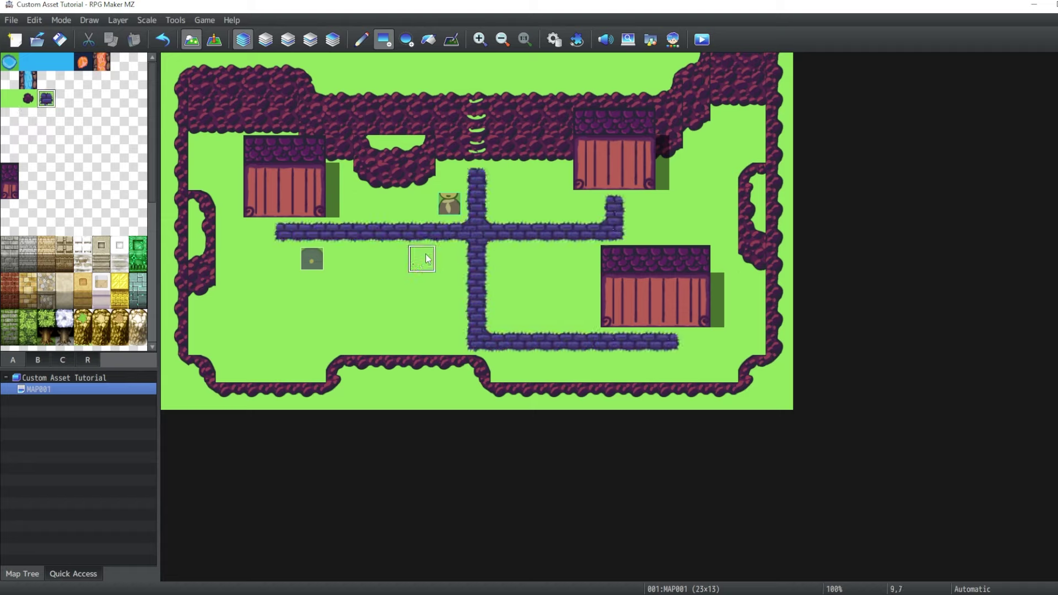
pyautogui.moveTo(424, 253)
pyautogui.mouseDown()
pyautogui.moveTo(507, 296)
pyautogui.moveTo(504, 284)
pyautogui.mouseUp()
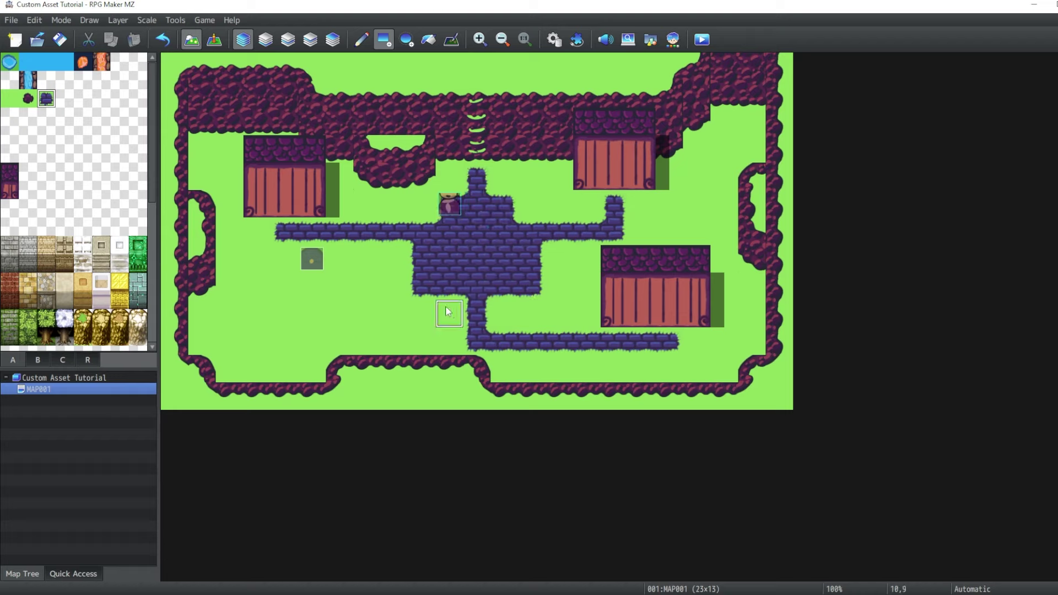
pyautogui.rightClick(397, 314)
pyautogui.click(425, 280)
pyautogui.click(538, 289)
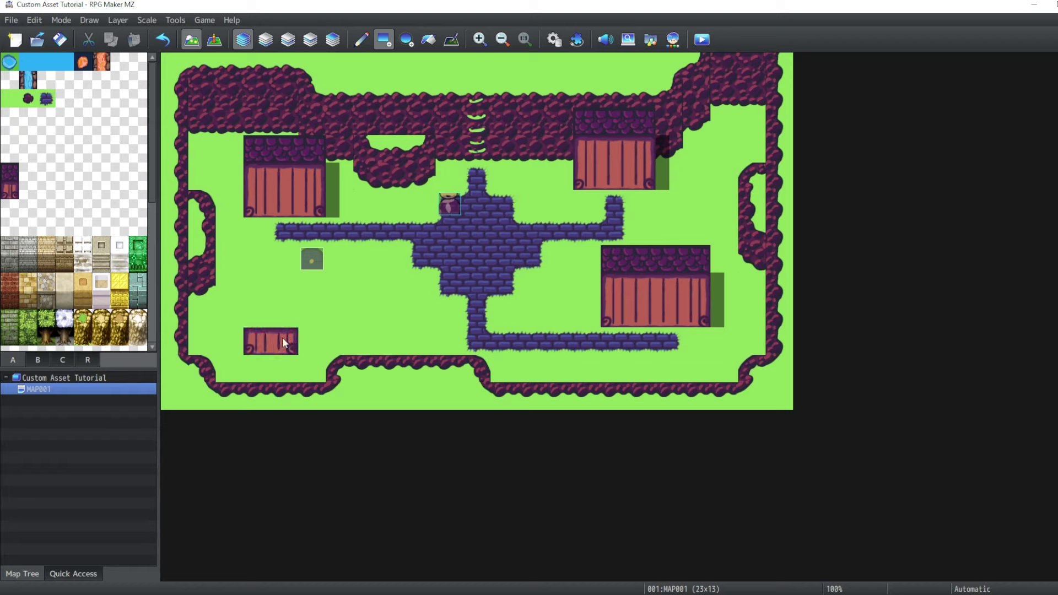
# - Make the lower-left house one row taller with a roof and extend the bottom path
pyautogui.moveTo(257, 315); pyautogui.dragTo(285, 322)
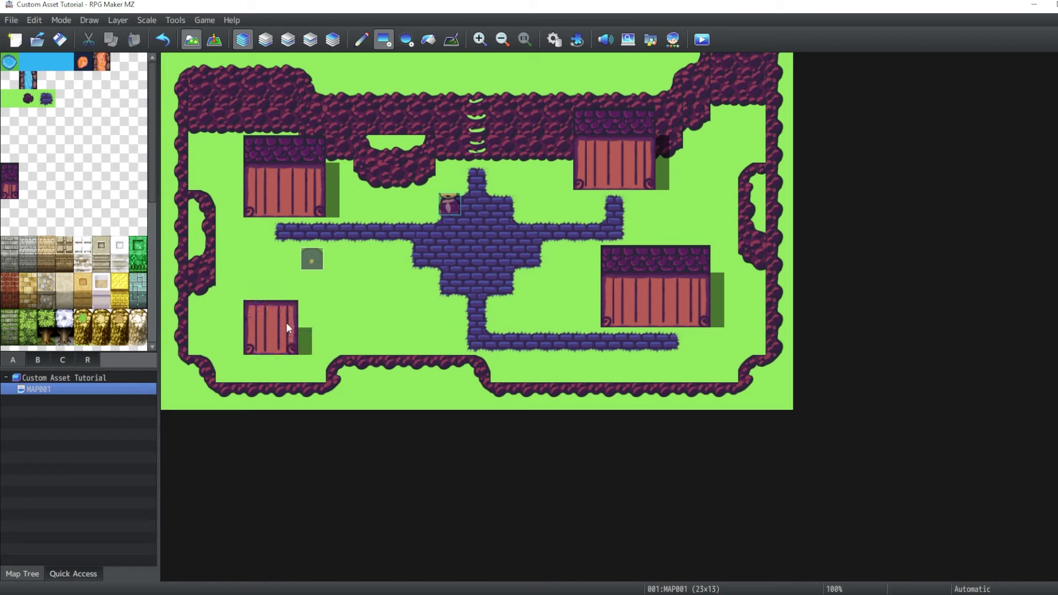
pyautogui.click(261, 297)
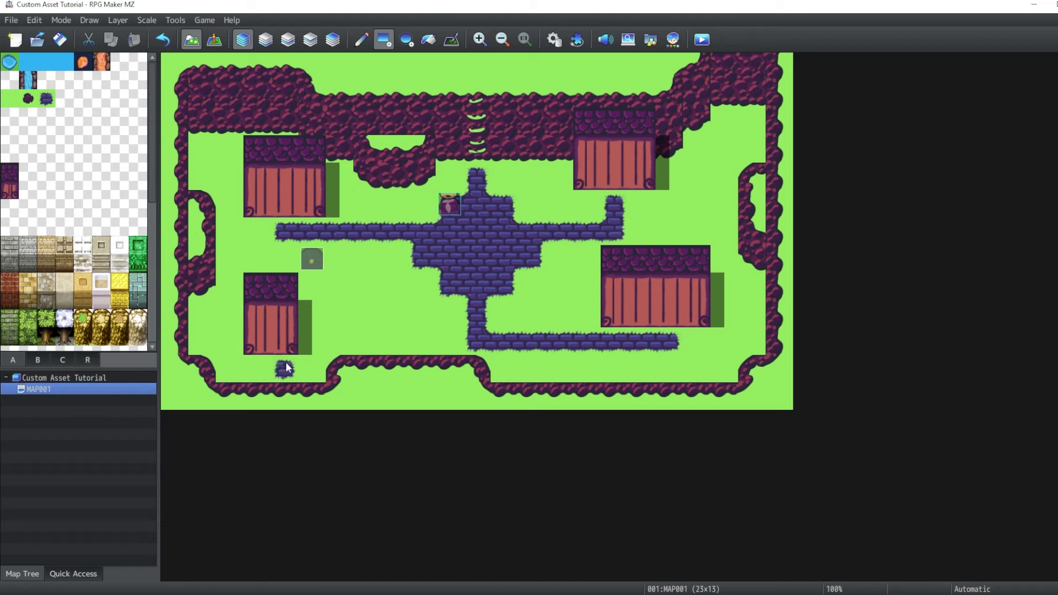
pyautogui.moveTo(312, 368)
pyautogui.mouseDown()
pyautogui.moveTo(340, 342)
pyautogui.moveTo(454, 336)
pyautogui.moveTo(553, 356)
pyautogui.mouseUp()
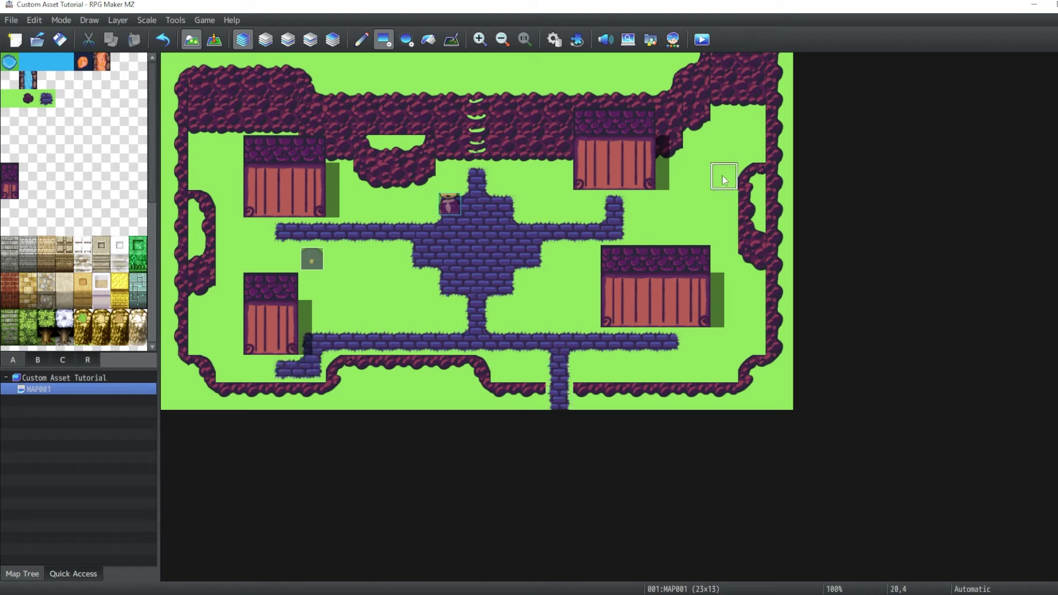
# - Clear the bottom cliff gap and give it curved cliff edges and corners from tileset B
pyautogui.click(586, 398)
pyautogui.click(545, 394)
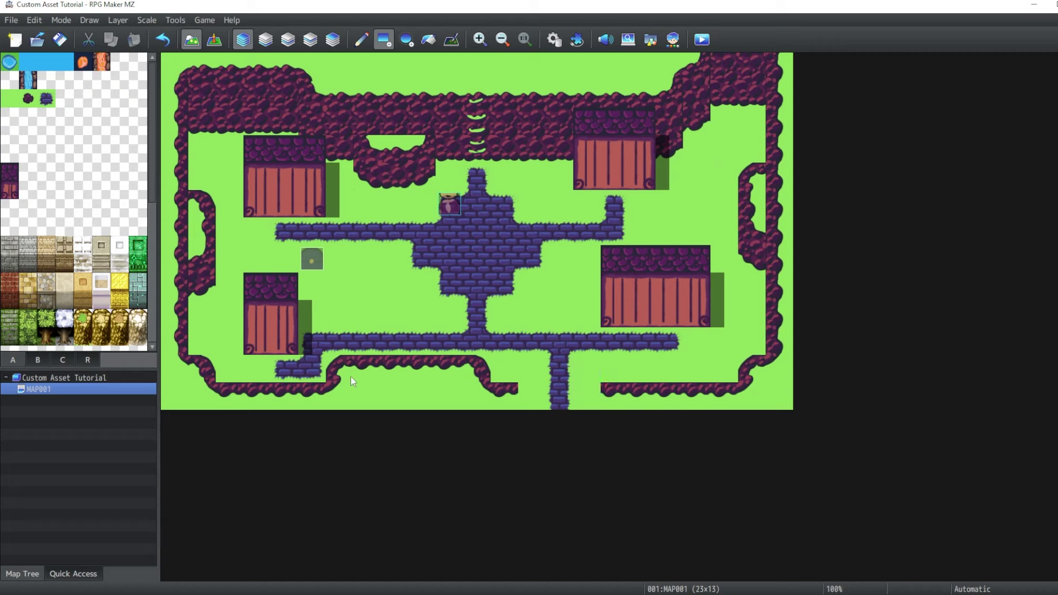
pyautogui.click(37, 360)
pyautogui.click(64, 62)
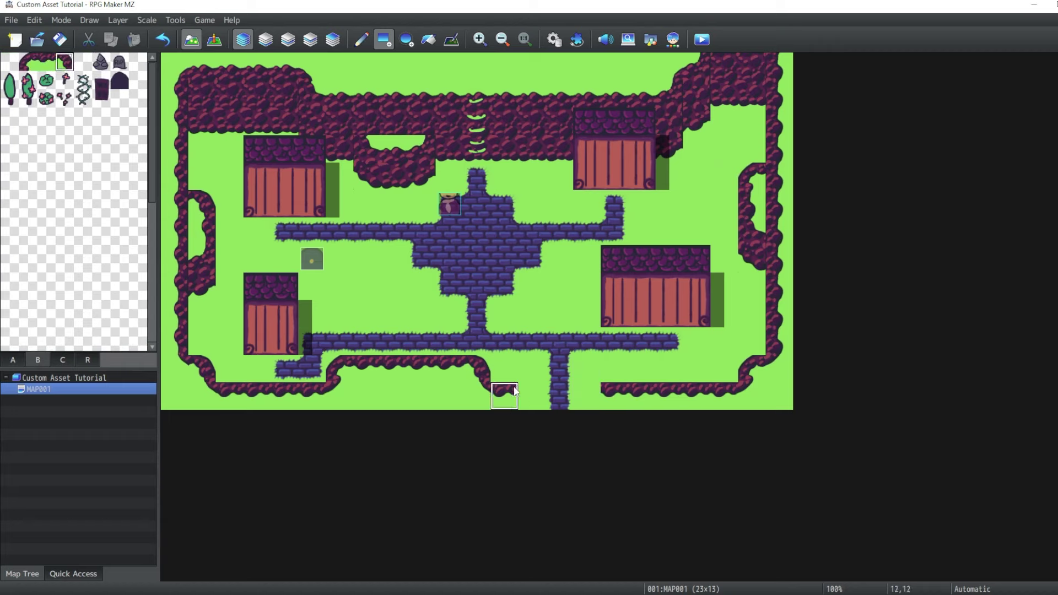
pyautogui.moveTo(515, 391); pyautogui.dragTo(532, 396)
pyautogui.click(28, 62)
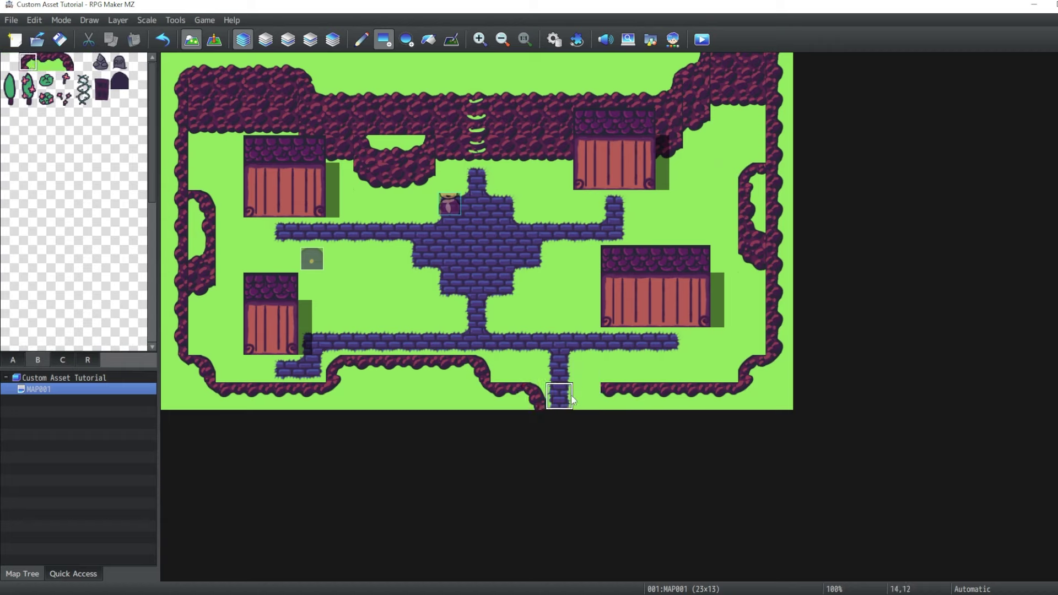
pyautogui.click(587, 396)
pyautogui.rightClick(477, 229)
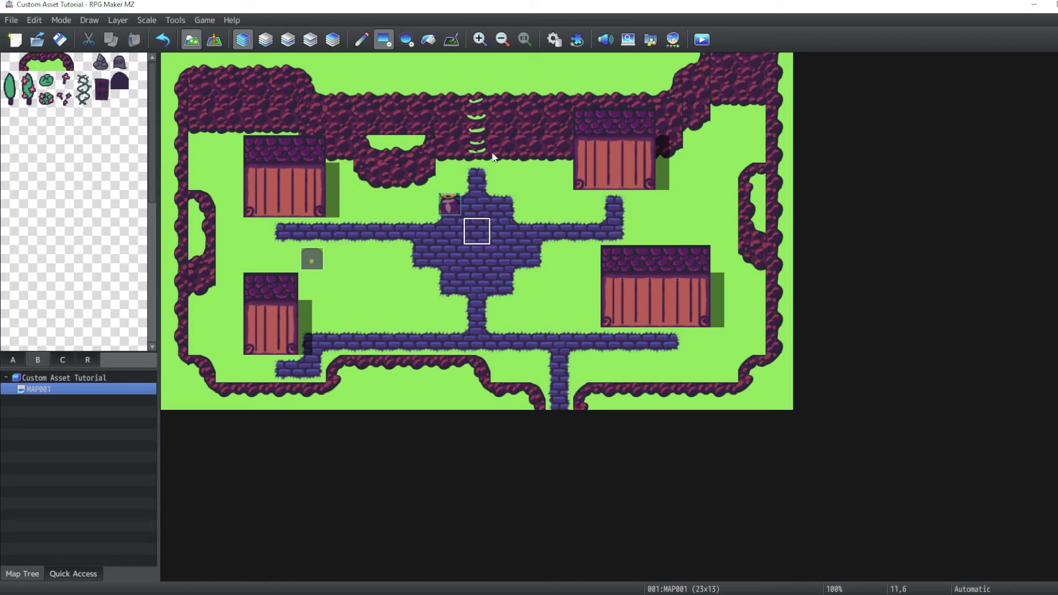
pyautogui.click(477, 66)
pyautogui.hotkey('ctrl', 'z')
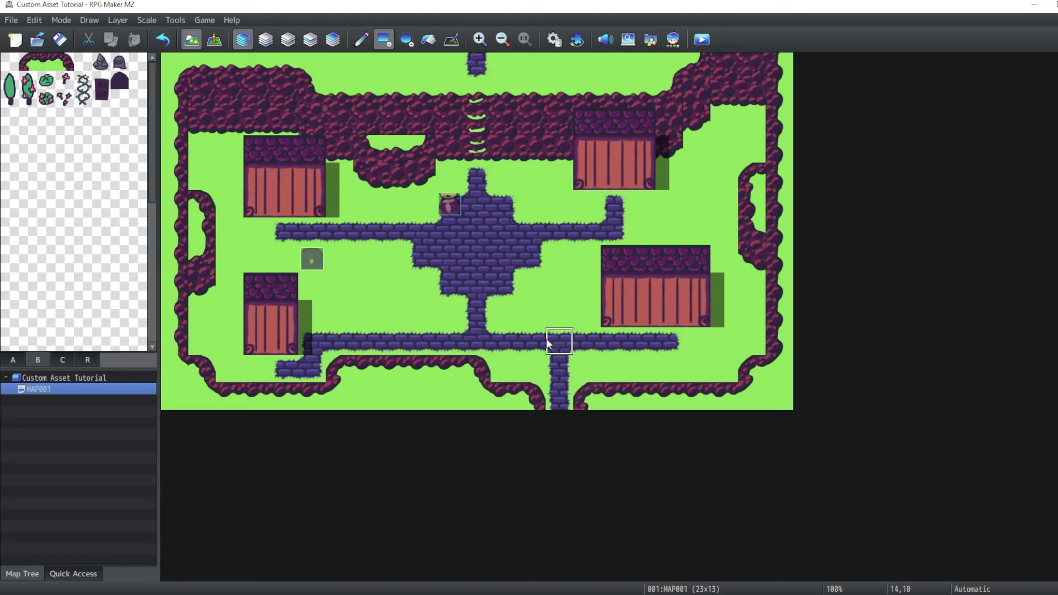
# - Plant six tall trees around the map's corners, edges and upper-right house
pyautogui.click(10, 89)
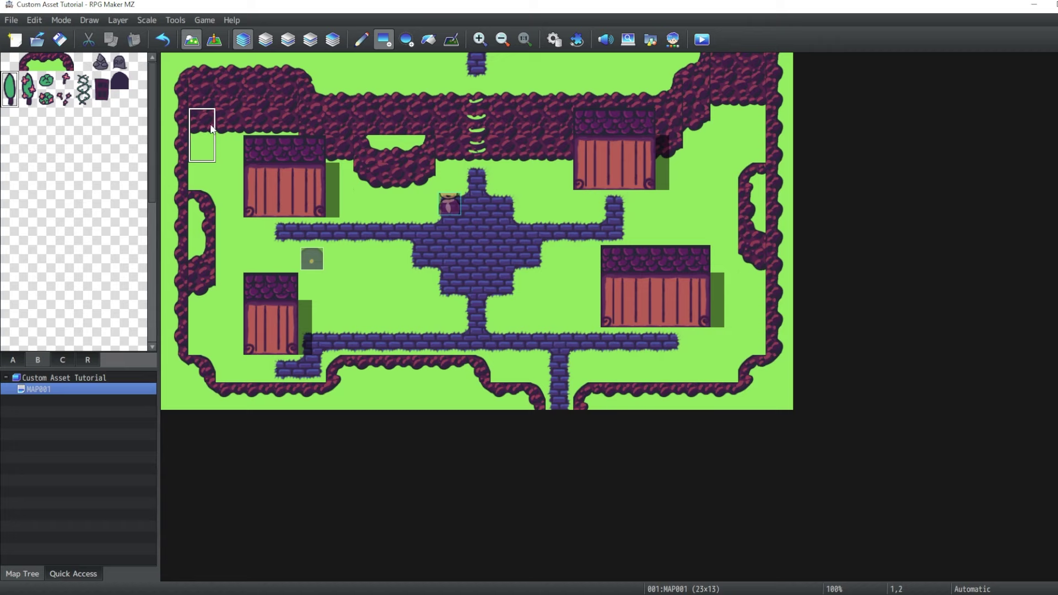
pyautogui.click(233, 123)
pyautogui.click(561, 144)
pyautogui.click(751, 93)
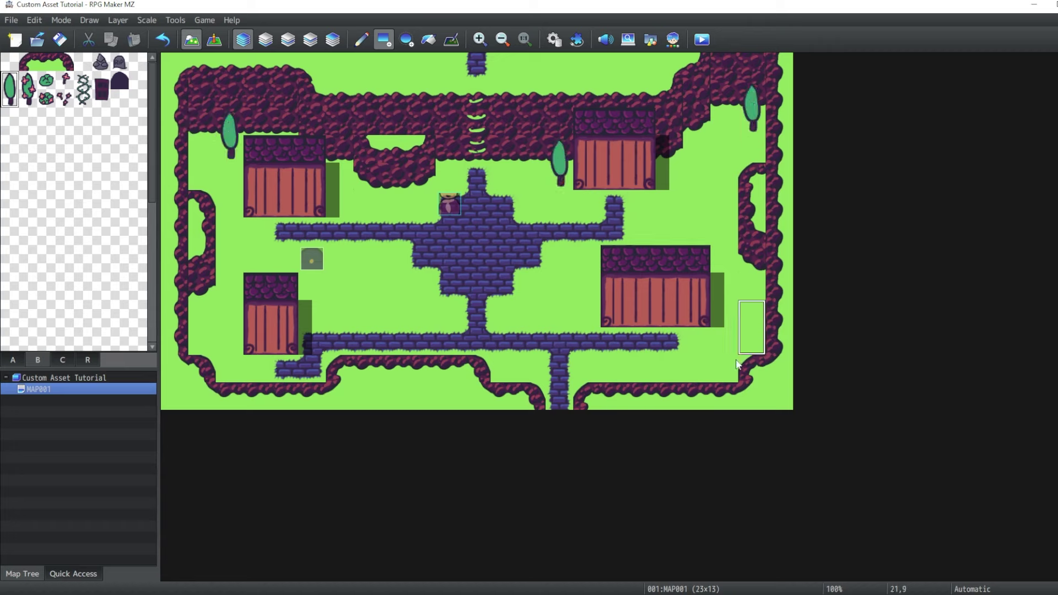
pyautogui.click(779, 280)
pyautogui.click(175, 369)
pyautogui.click(394, 370)
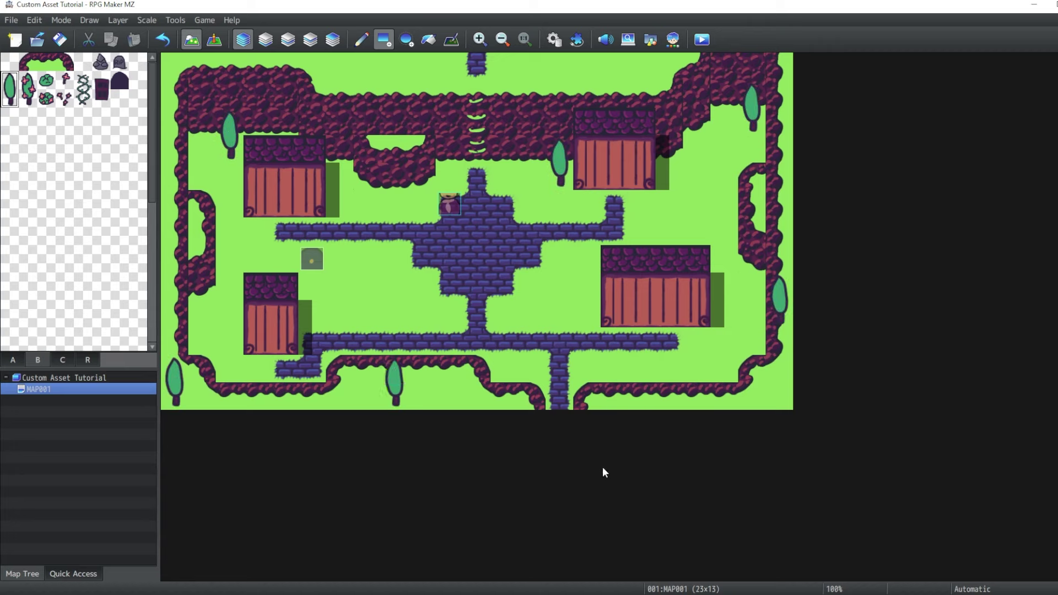
# - Plant three flowered trees at the top left, upper-right house and bottom-right edge
pyautogui.click(27, 88)
pyautogui.click(205, 157)
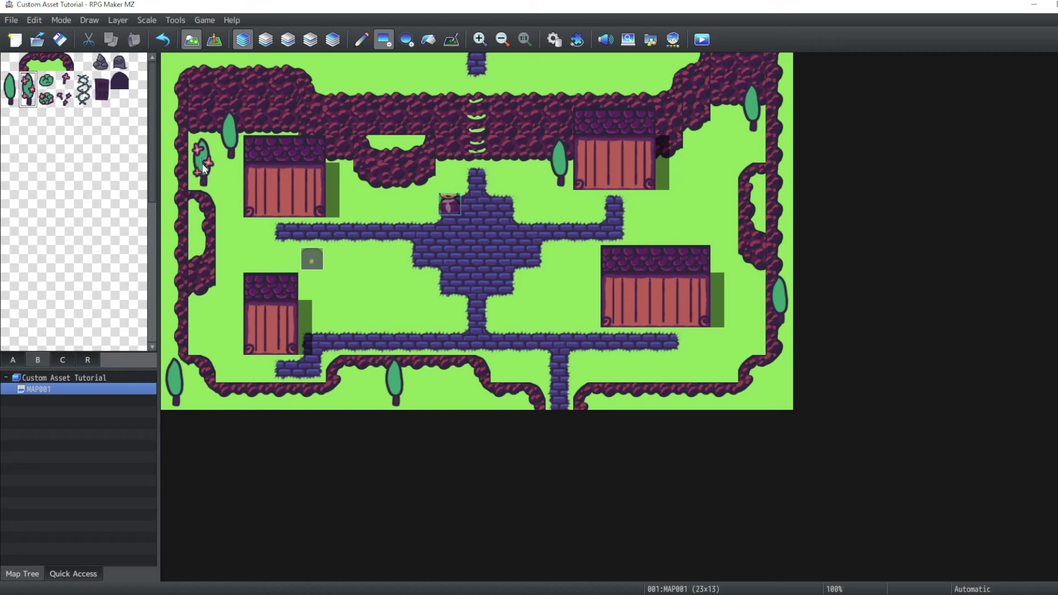
pyautogui.click(697, 146)
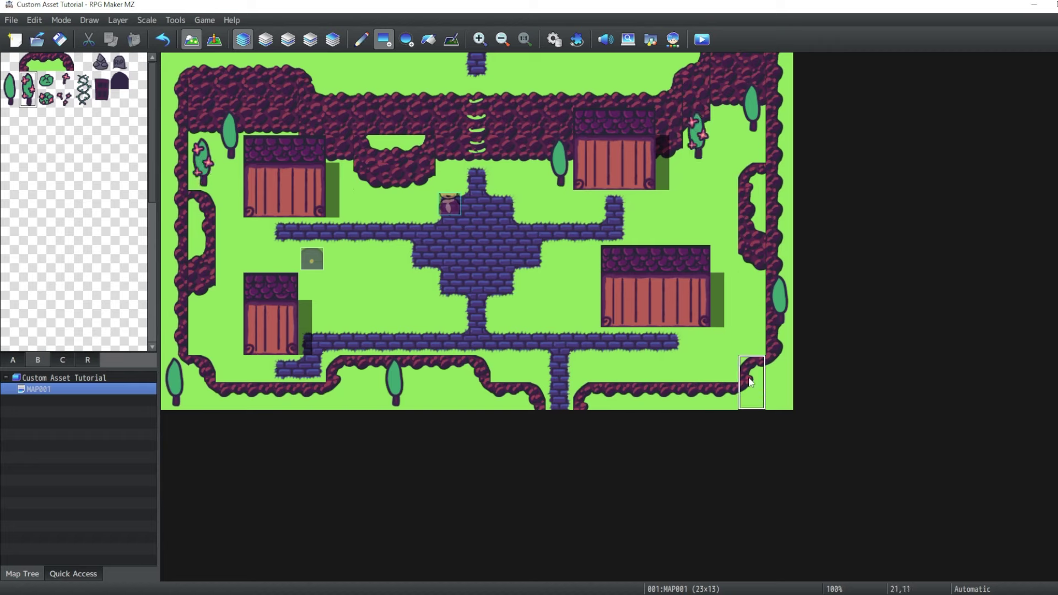
pyautogui.click(779, 385)
# - Place flowered bushes and plain bushes around the paths, houses and map edges
pyautogui.click(46, 98)
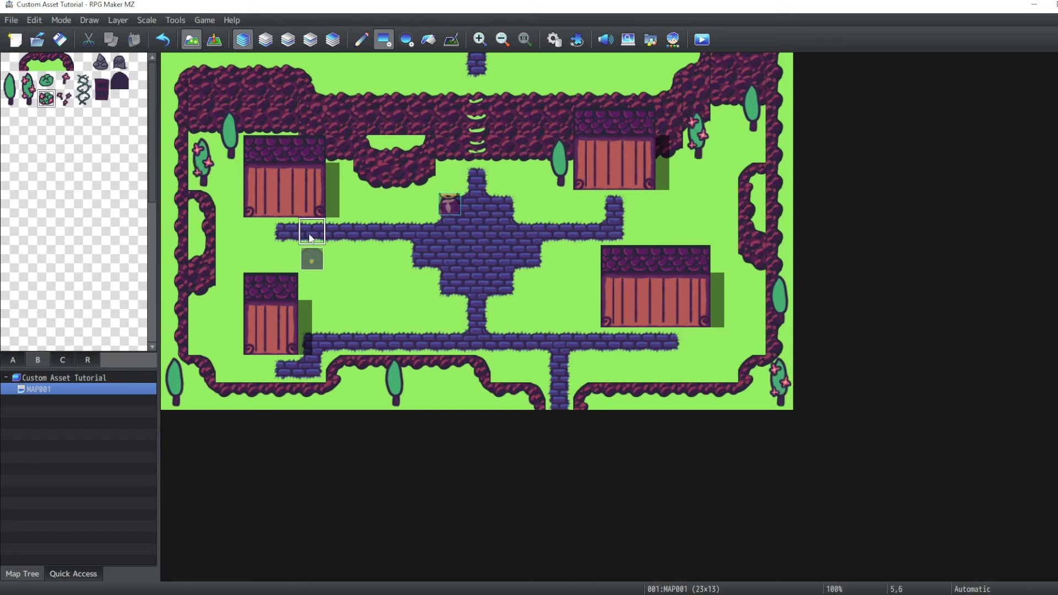
pyautogui.click(256, 231)
pyautogui.click(669, 176)
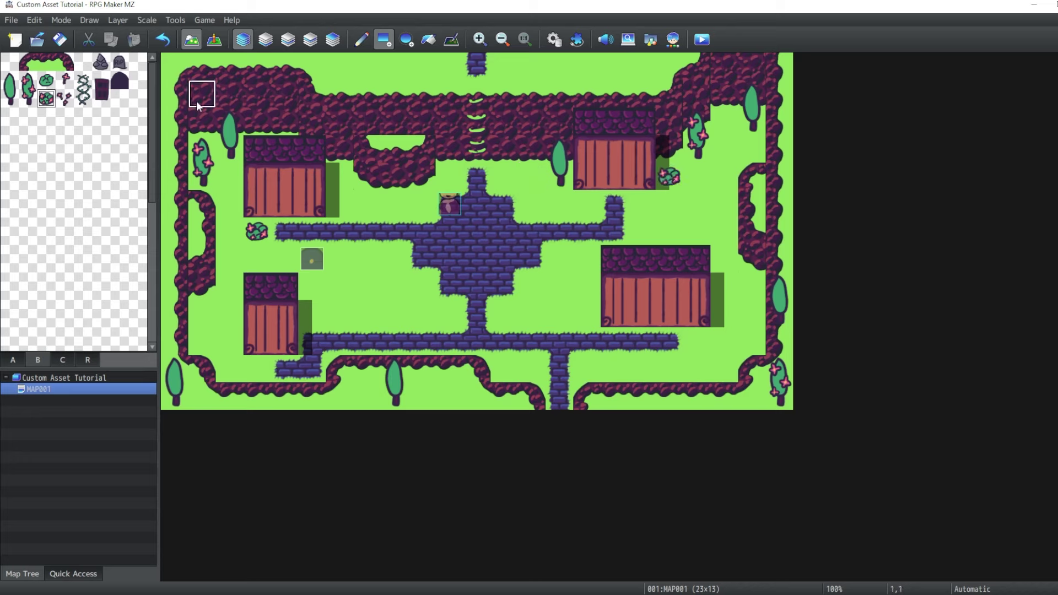
pyautogui.click(229, 369)
pyautogui.click(47, 80)
pyautogui.click(202, 341)
pyautogui.click(669, 341)
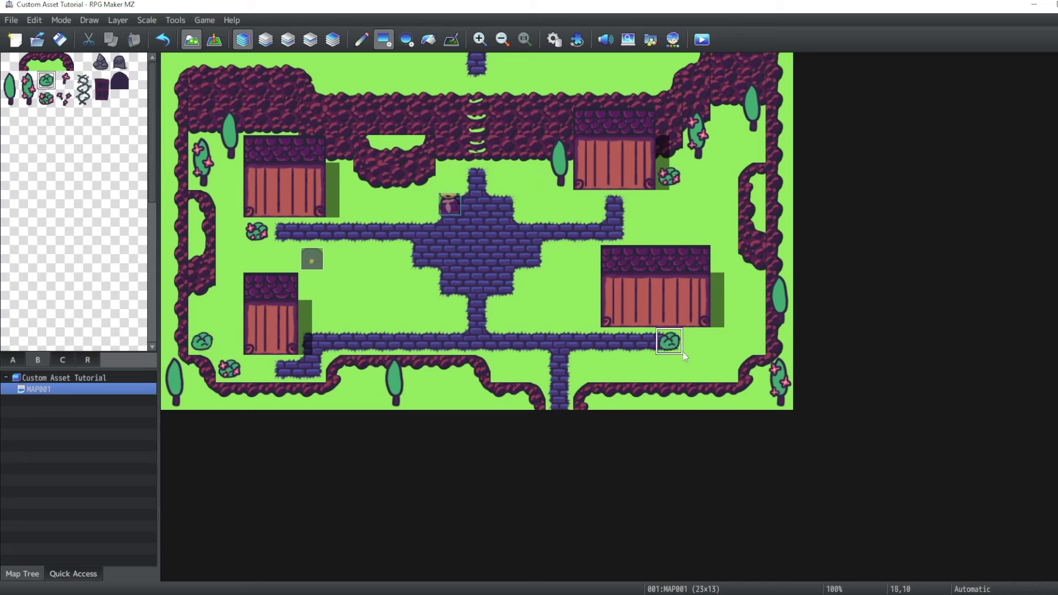
pyautogui.hotkey('ctrl', 'z')
pyautogui.click(697, 341)
pyautogui.click(394, 148)
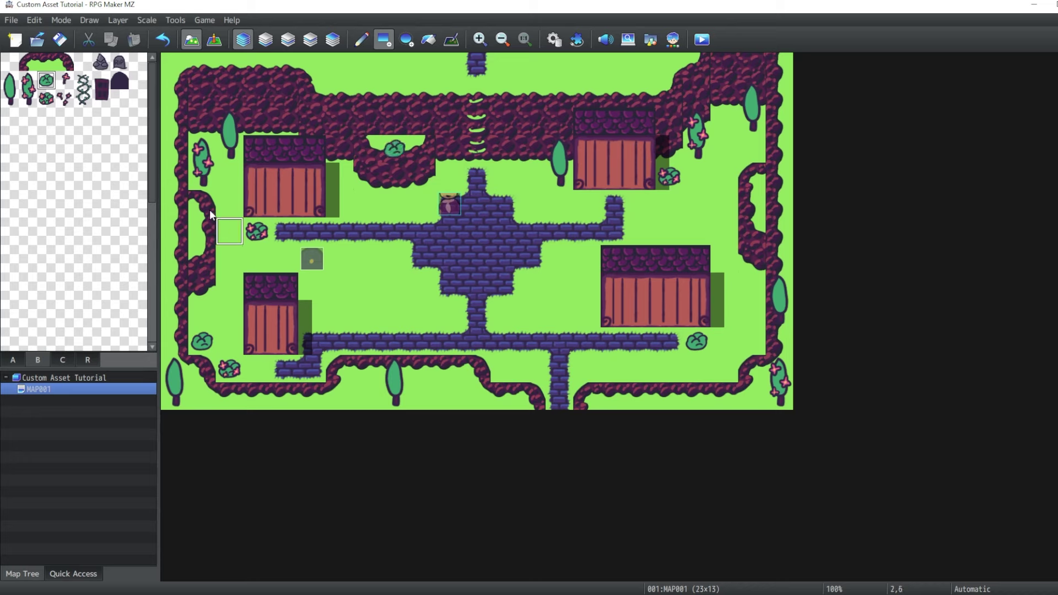
# - Duplicate the Group 2 bush group in CustomTiles_B.png
pyautogui.hotkey('alt', 'Tab')
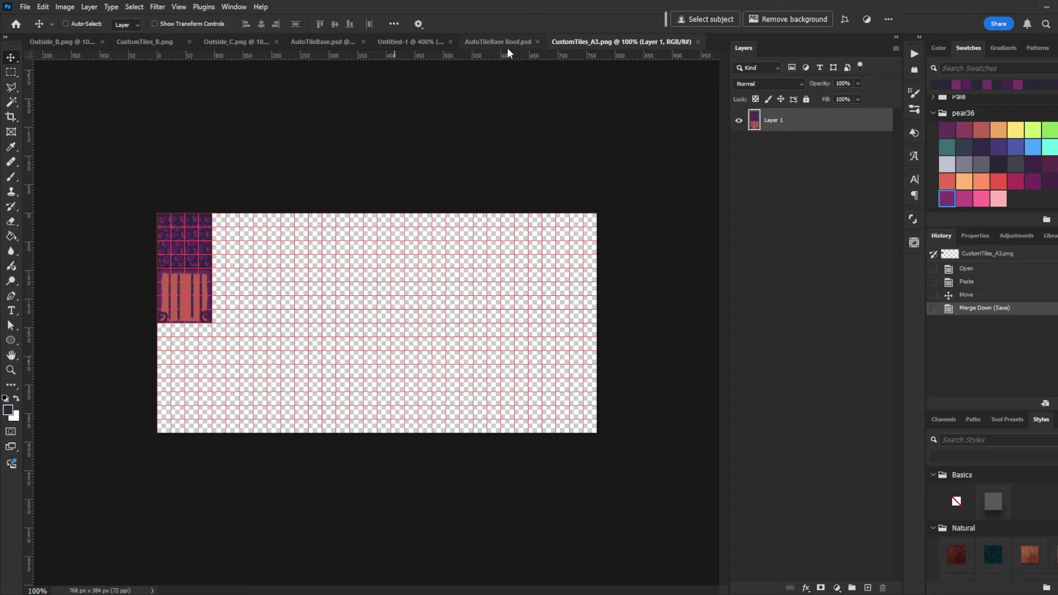
pyautogui.click(166, 42)
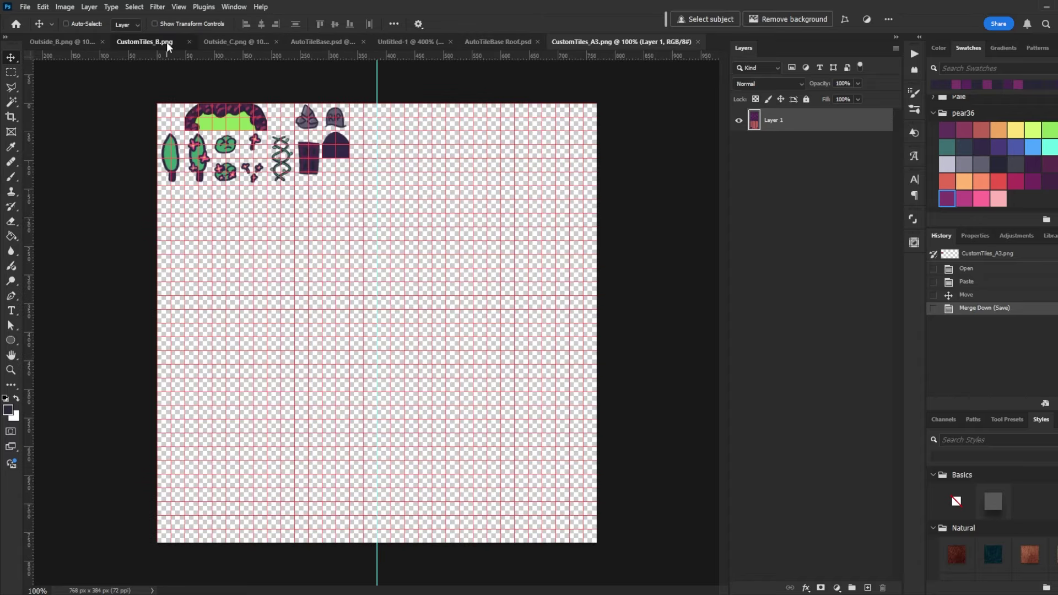
pyautogui.hotkey('ctrl', '+')
pyautogui.hotkey('ctrl', '+')
pyautogui.scroll(3, 515, 468)
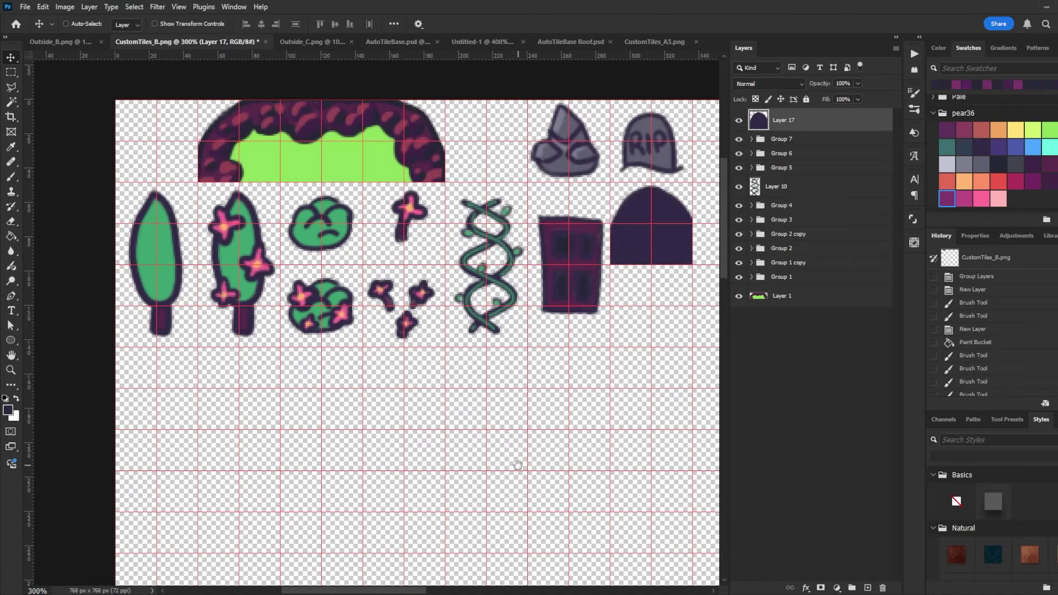
pyautogui.keyDown('ctrl'); pyautogui.click(341, 237); pyautogui.keyUp('ctrl')
pyautogui.click(776, 249)
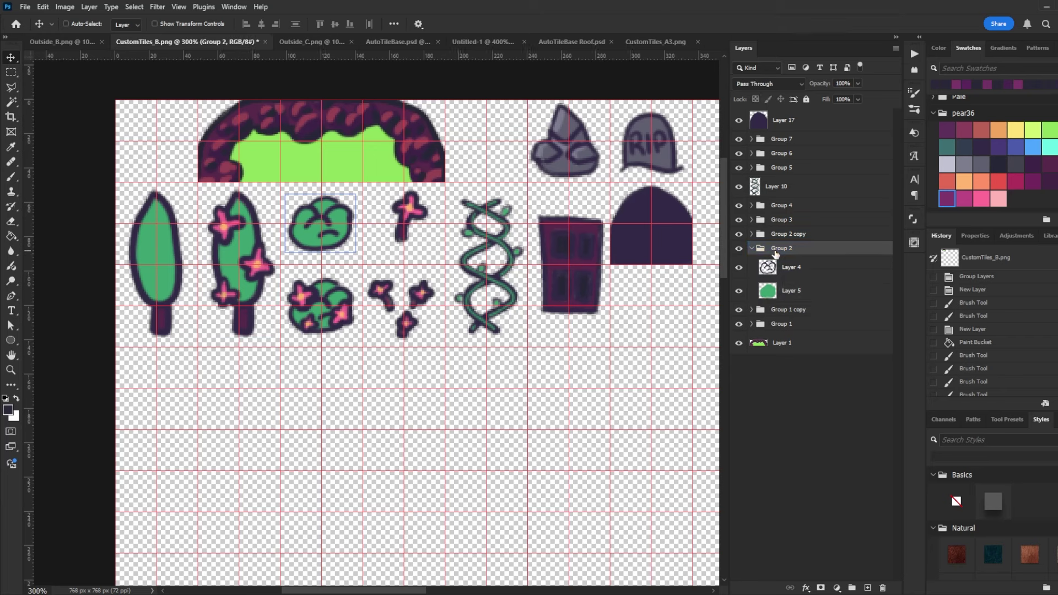
pyautogui.hotkey('ctrl', 'j')
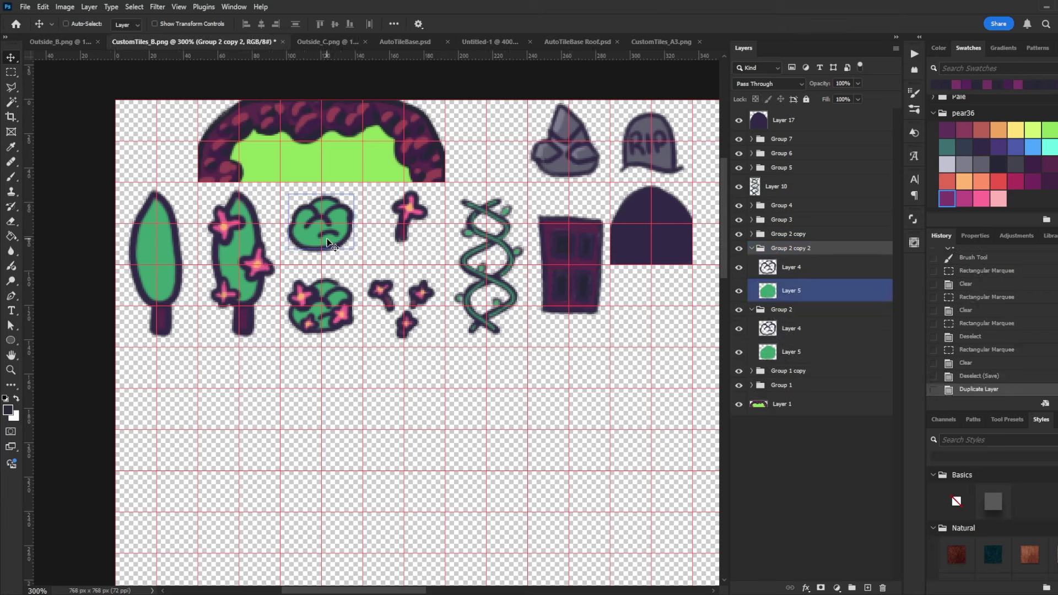
# - Set the Photoshop grid to a gridline every 48 px in Preferences
pyautogui.click(43, 7)
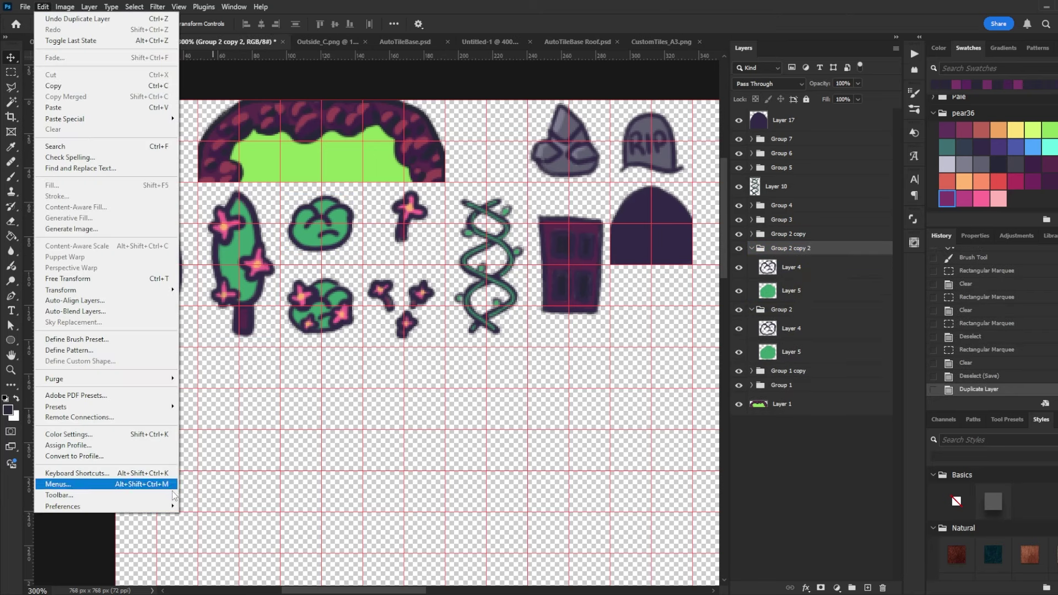
pyautogui.moveTo(166, 506)
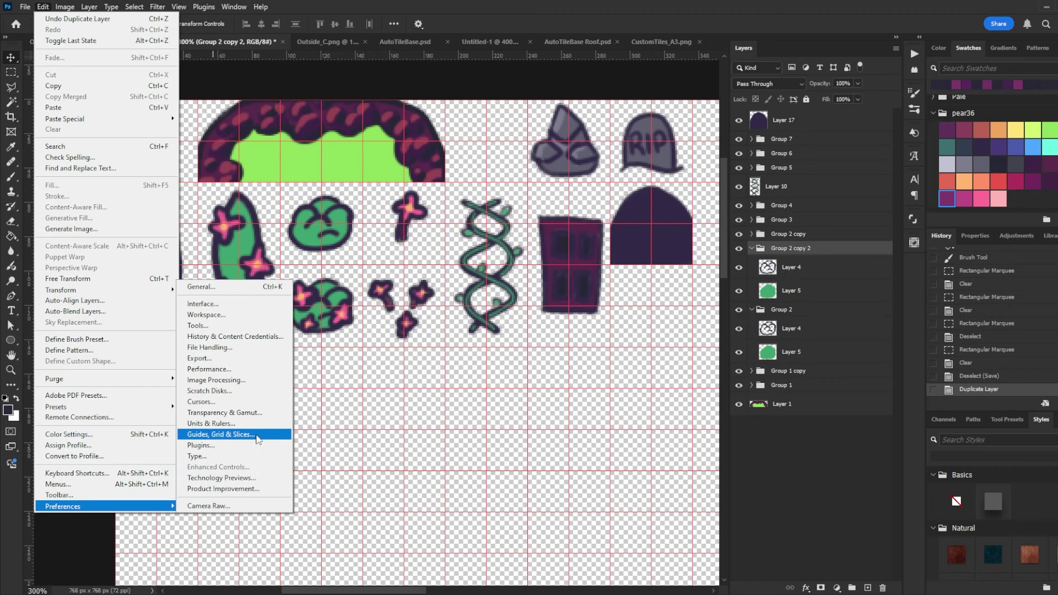
pyautogui.click(257, 438)
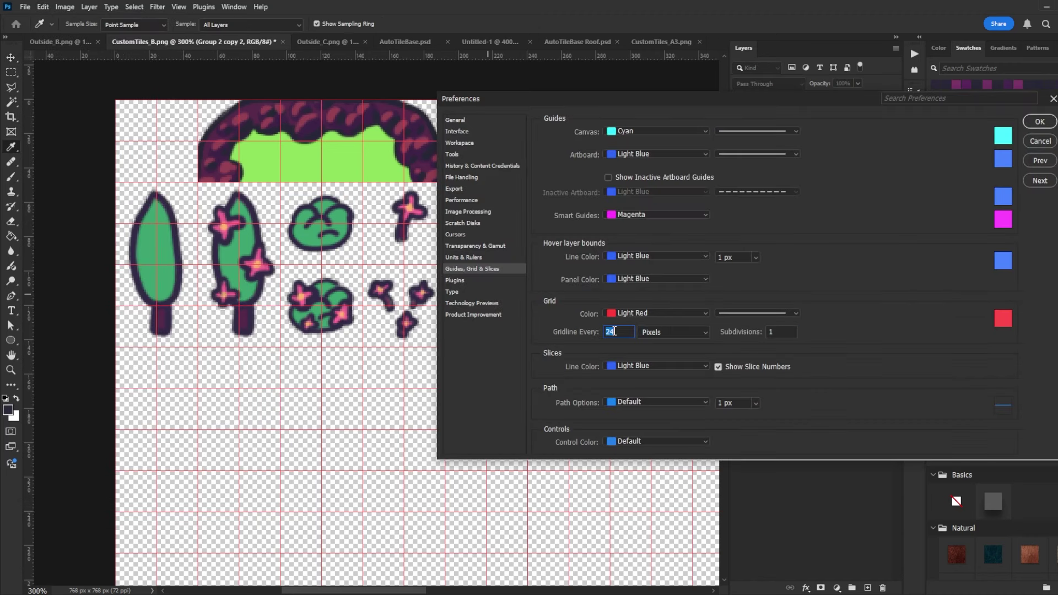
pyautogui.write('48')
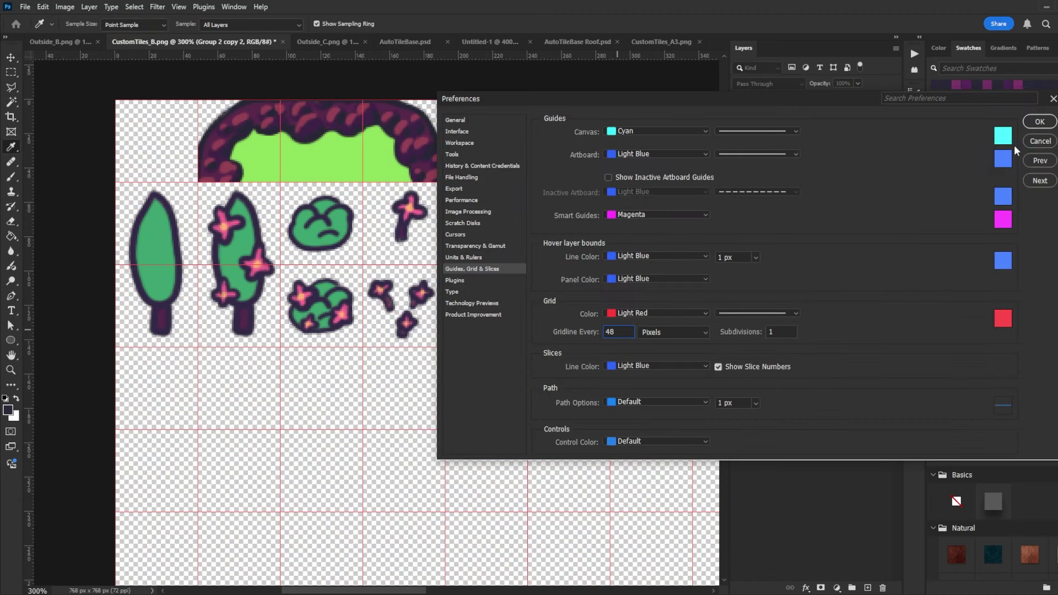
pyautogui.press('Return')
# - Move the bush copy down one grid row and save the tile sheet
pyautogui.press('v')
pyautogui.moveTo(333, 226); pyautogui.dragTo(343, 427)
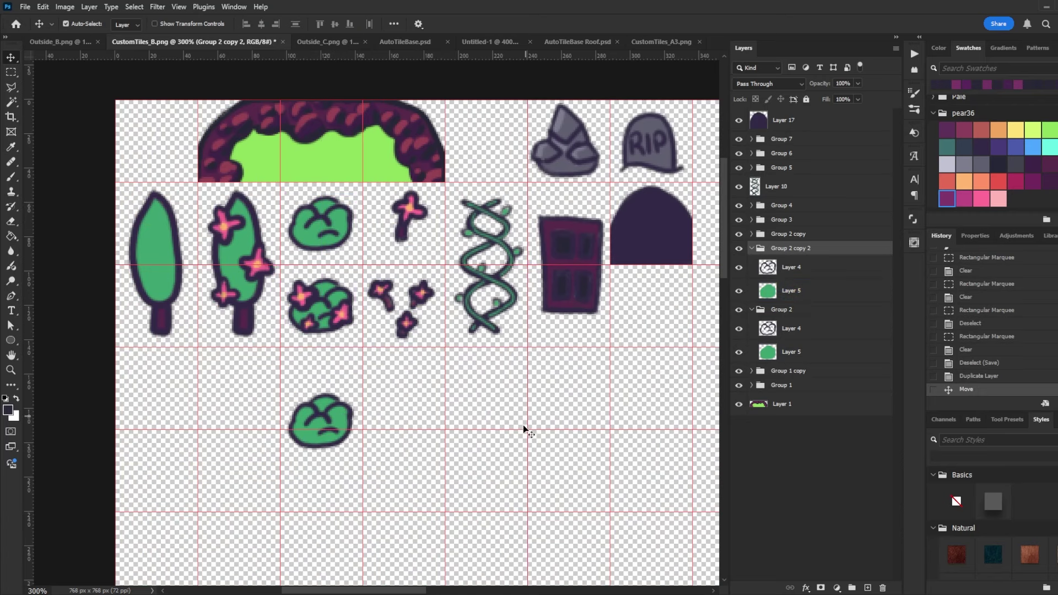
pyautogui.hotkey('ctrl', 's')
pyautogui.press('Escape')
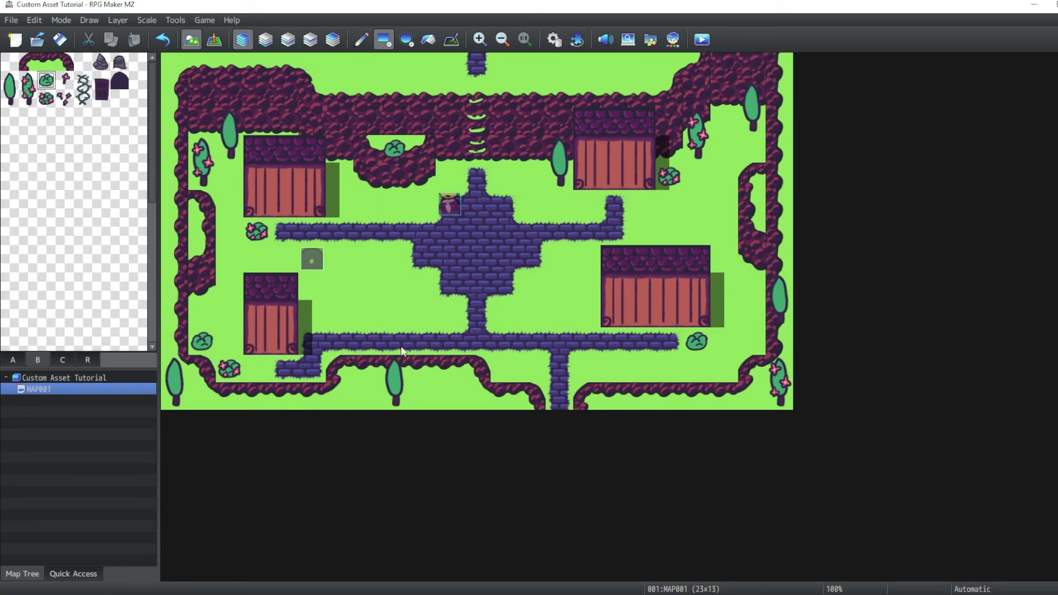
# - Try placing bush tiles in the right alcove, then undo the misplaced bush piece
pyautogui.click(46, 126)
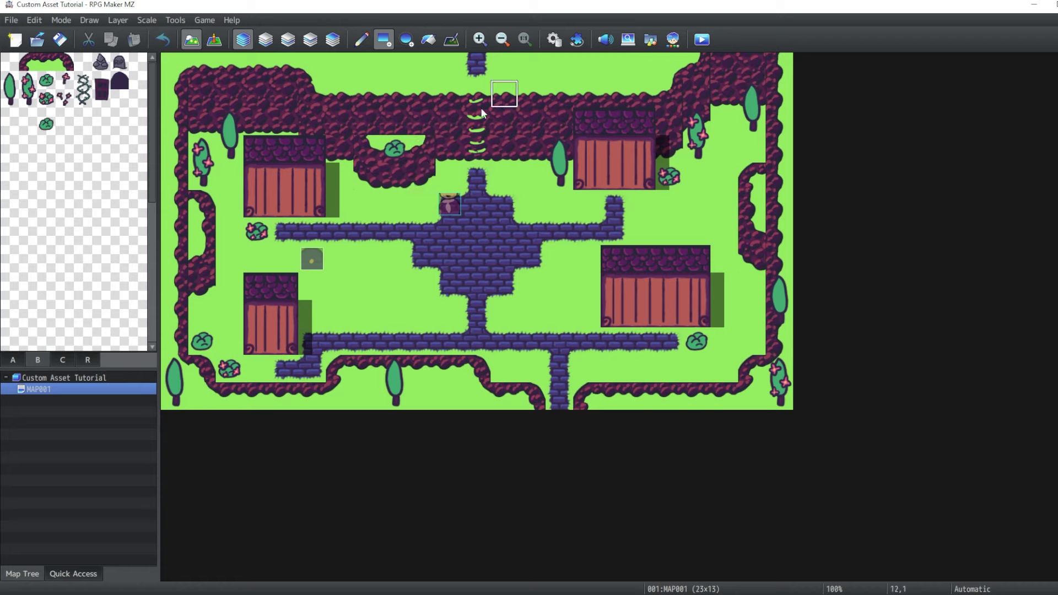
pyautogui.click(394, 148)
pyautogui.click(47, 122)
pyautogui.moveTo(47, 123); pyautogui.dragTo(47, 138)
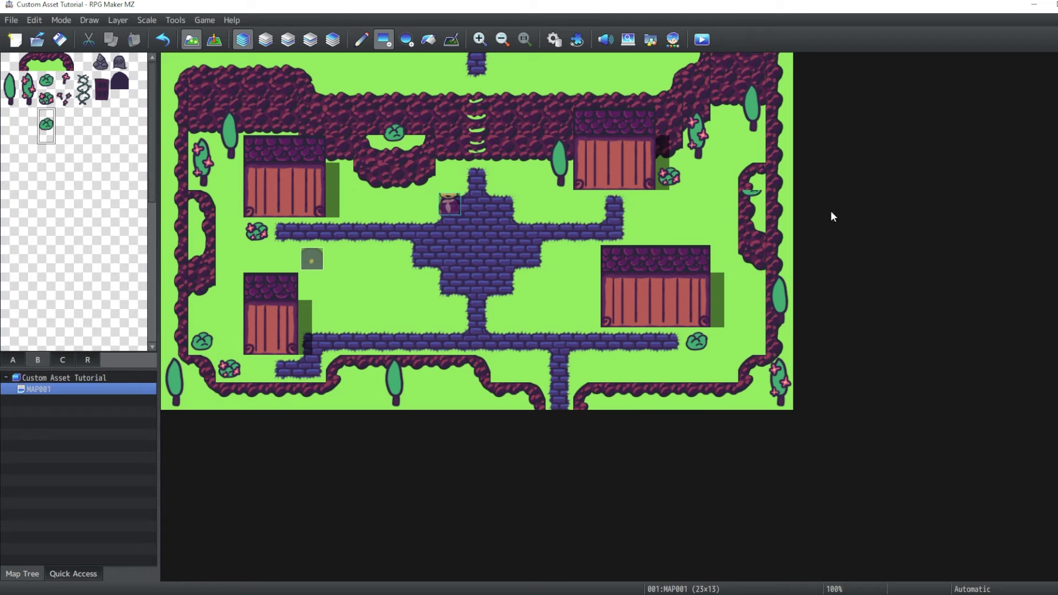
pyautogui.hotkey('ctrl', 'z')
pyautogui.hotkey('ctrl', 'z')
# - Scatter flower sprouts and small sprouts across the map: lower-right house, bottom, top corners, south of plaza
pyautogui.click(103, 85)
pyautogui.click(64, 98)
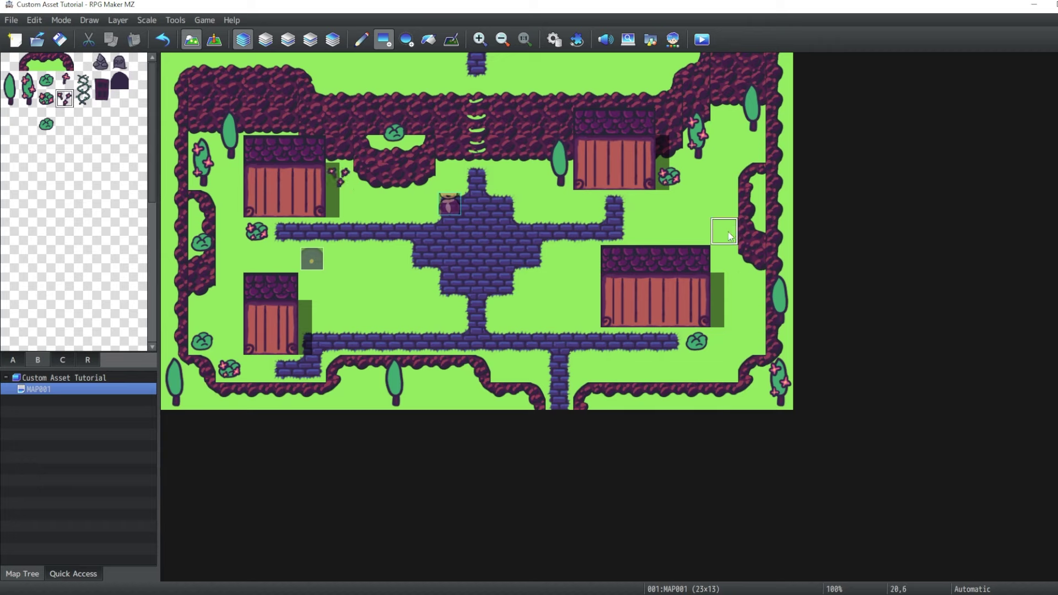
pyautogui.click(750, 286)
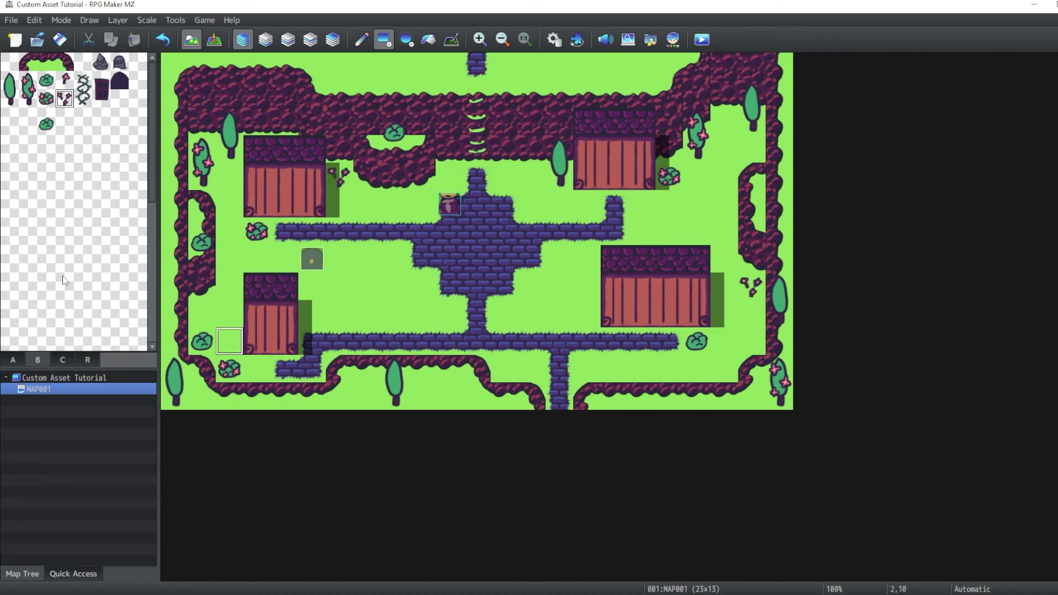
pyautogui.click(65, 80)
pyautogui.click(367, 392)
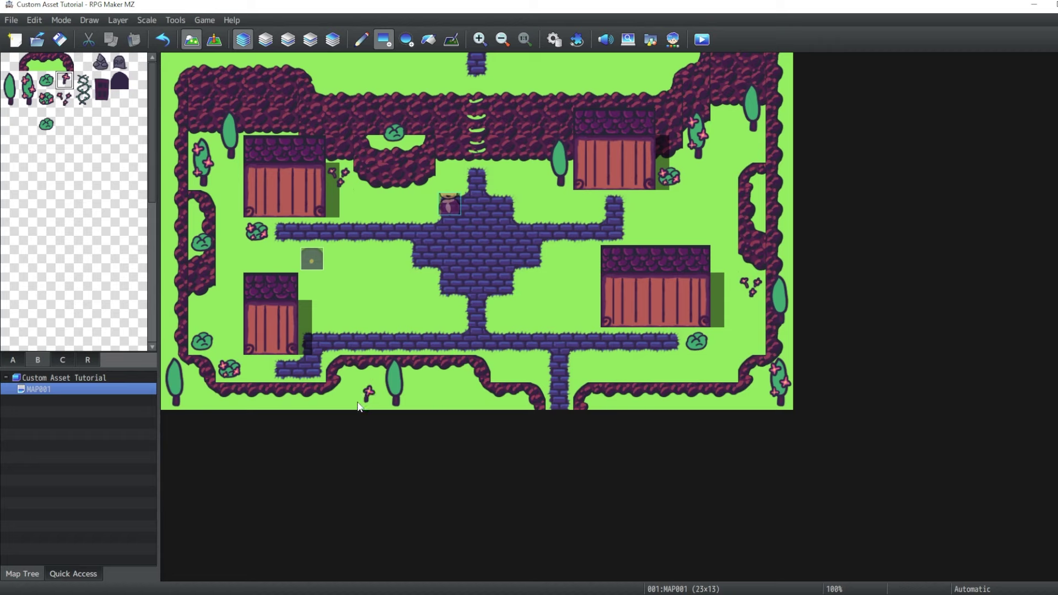
pyautogui.click(614, 65)
pyautogui.click(176, 65)
pyautogui.click(64, 98)
pyautogui.click(449, 314)
# - Add vines to three cliffs: beside the steps, top-right, and above the top-left house
pyautogui.click(82, 88)
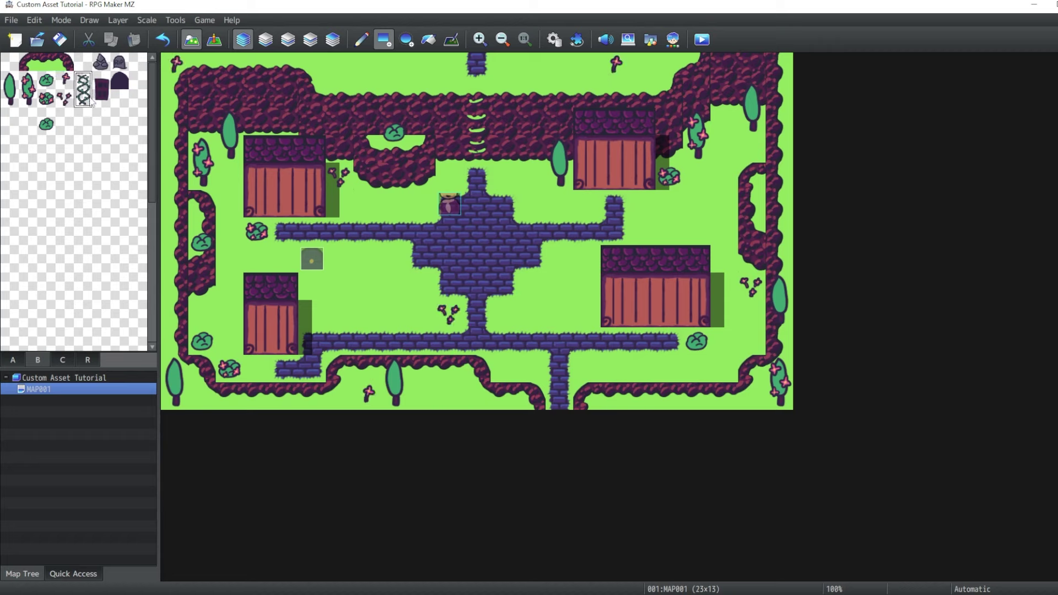
pyautogui.click(454, 134)
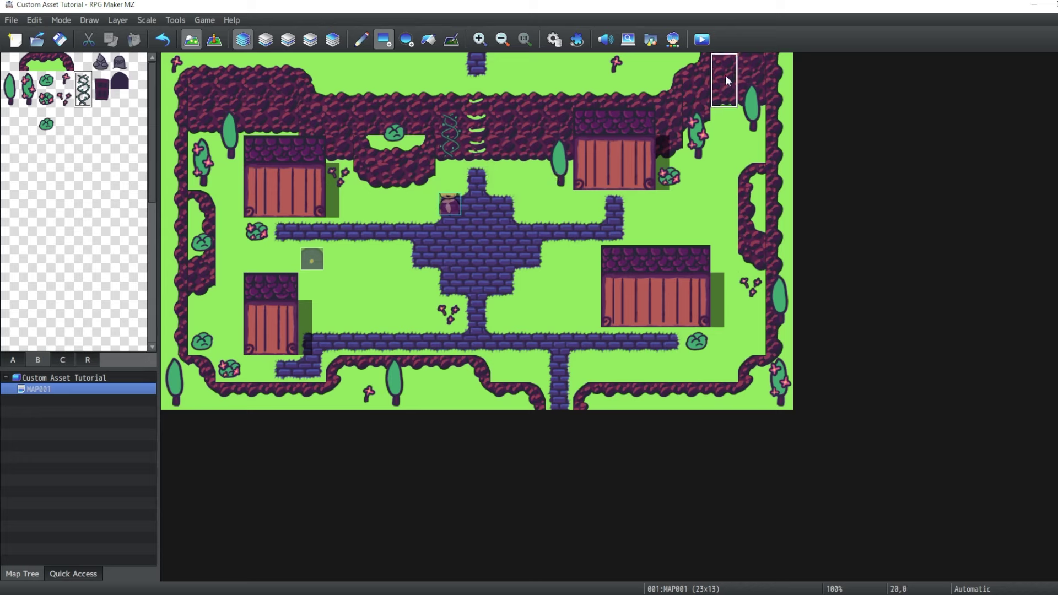
pyautogui.click(728, 104)
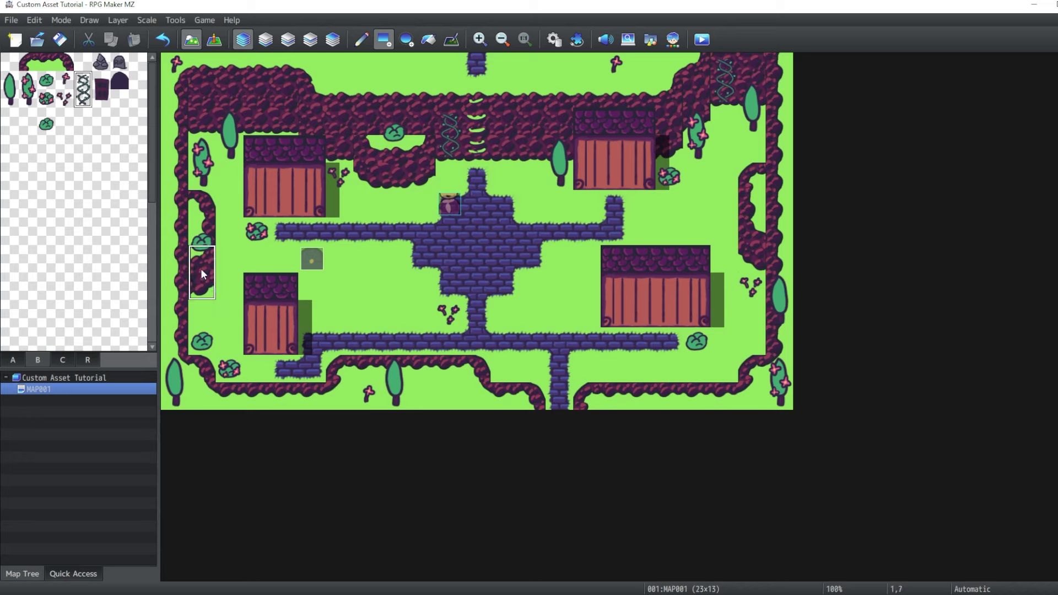
pyautogui.click(250, 100)
# - Place rocks at bottom-right and left edge, a tombstone top-right, and extend the stone path upward
pyautogui.click(100, 62)
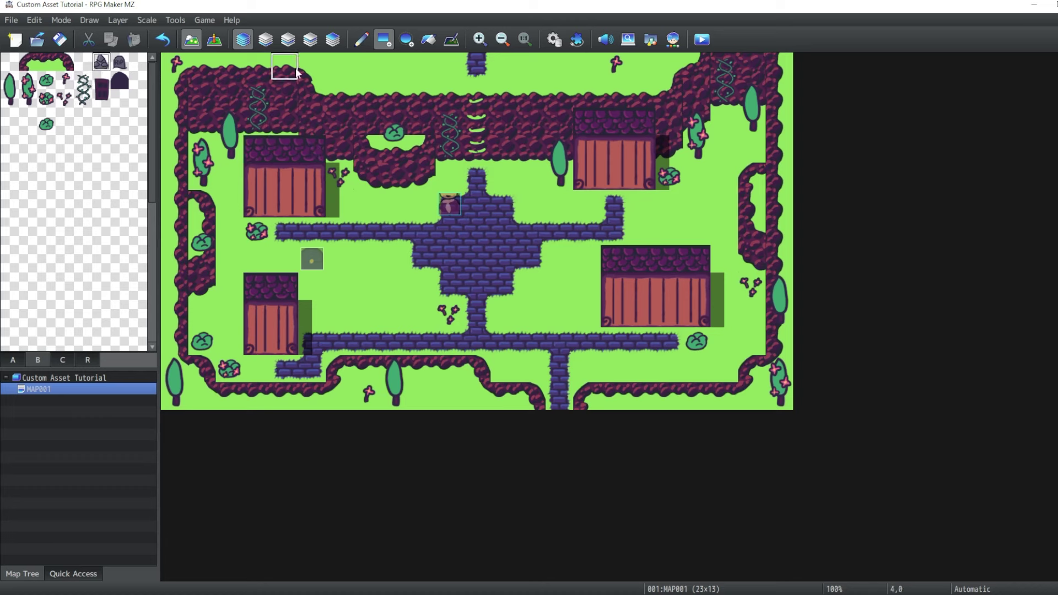
pyautogui.click(724, 368)
pyautogui.click(201, 314)
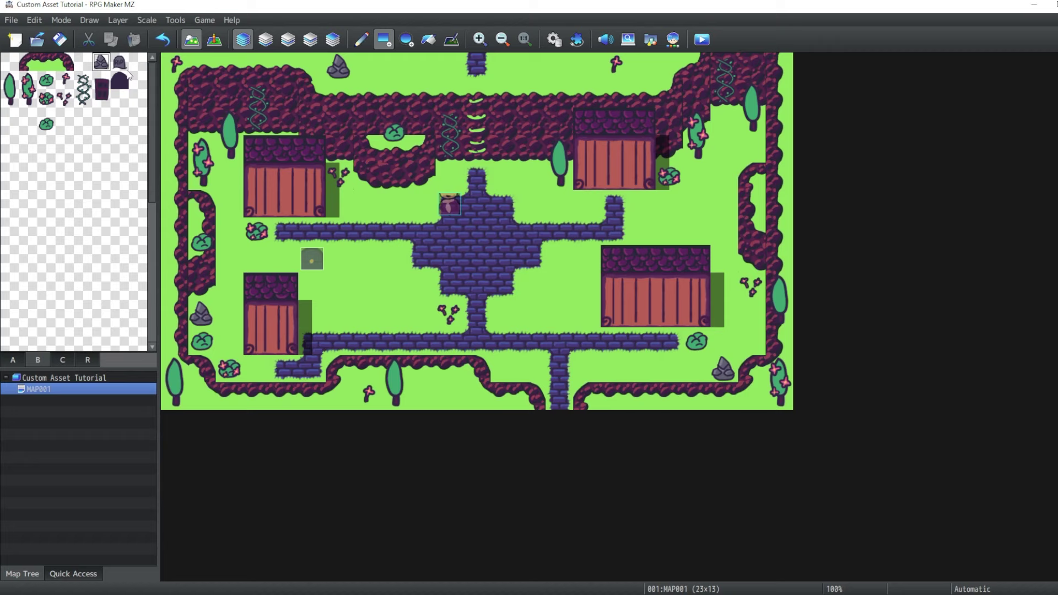
pyautogui.click(119, 62)
pyautogui.click(727, 129)
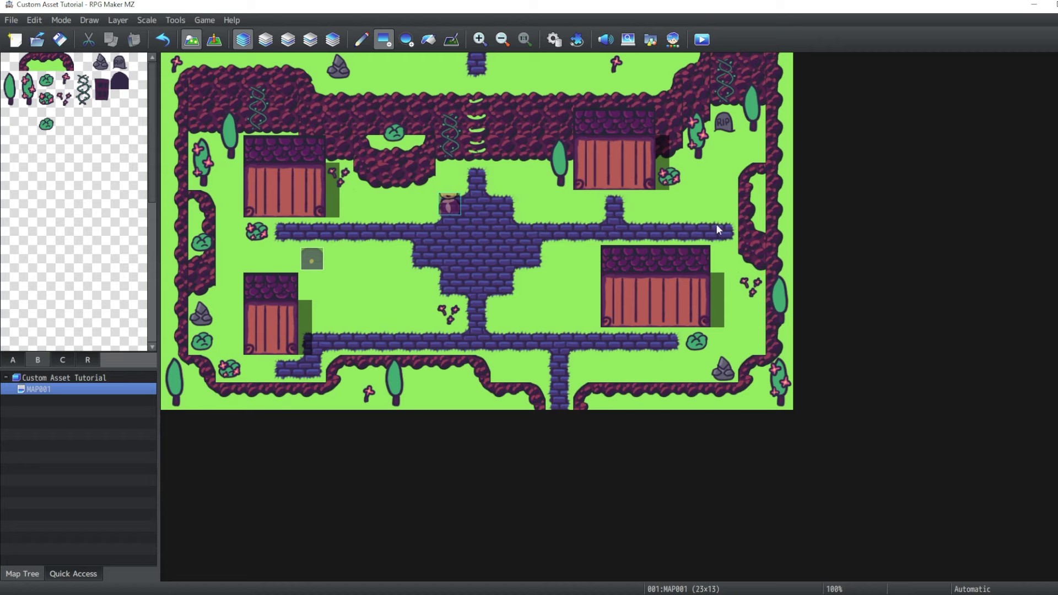
pyautogui.click(721, 216)
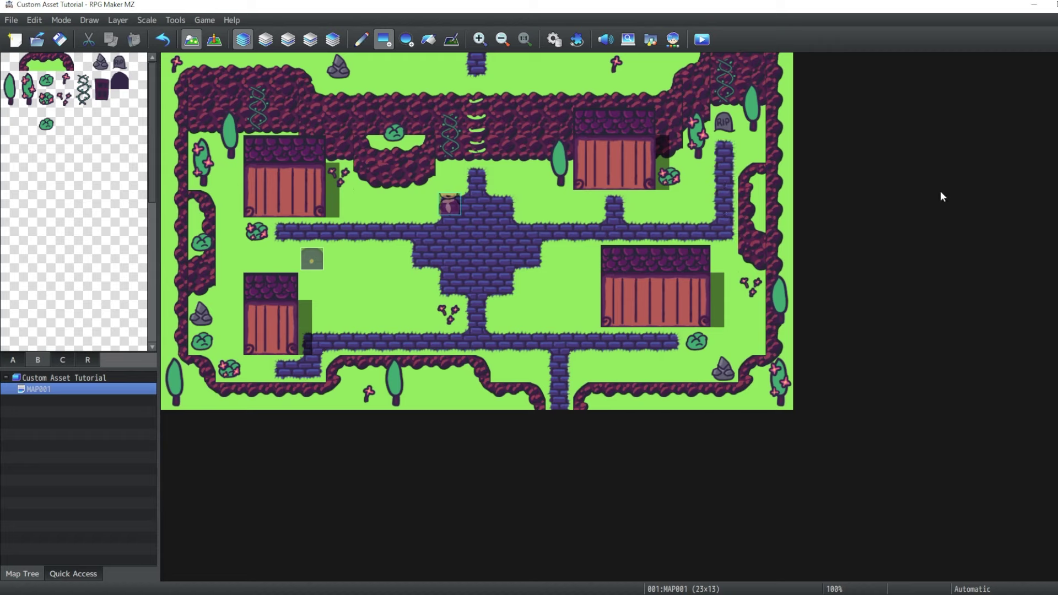
pyautogui.click(101, 89)
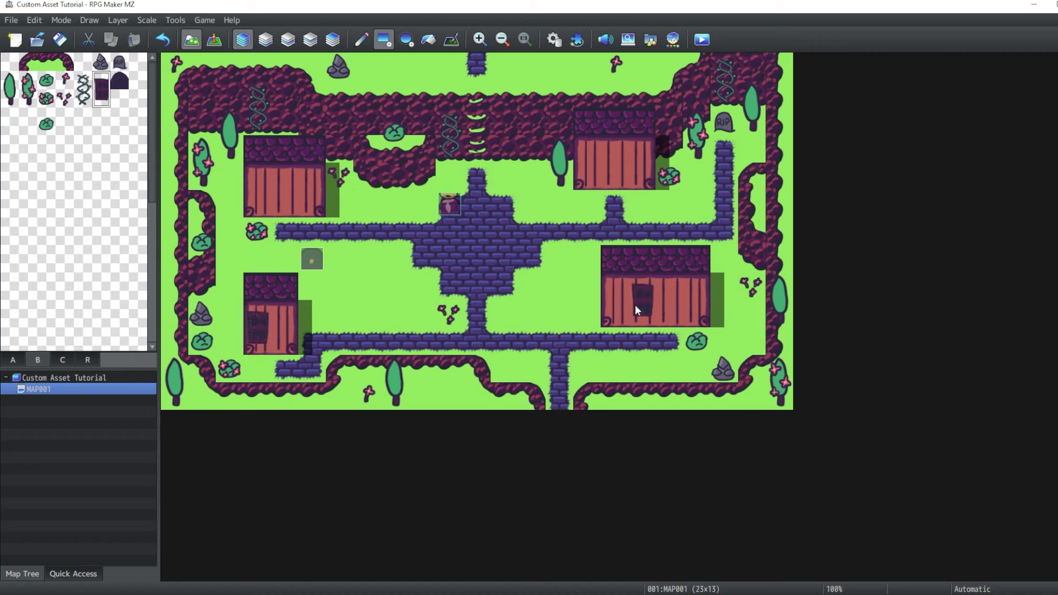
# - Widen the right house by one column and add dark windows to the right, top-left and top-right houses
pyautogui.rightClick(689, 294)
pyautogui.click(719, 316)
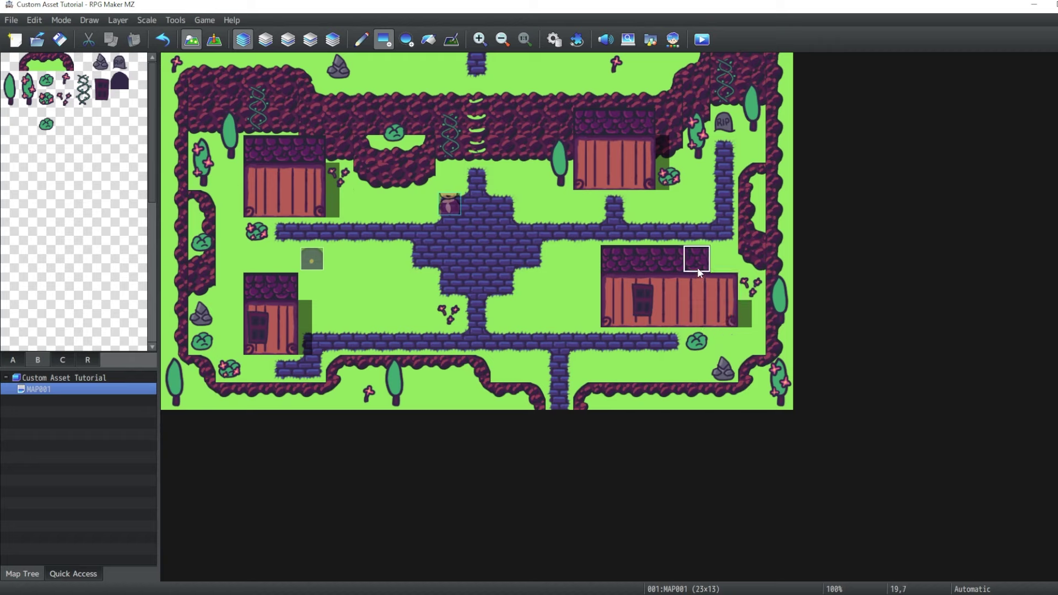
pyautogui.click(725, 267)
pyautogui.moveTo(102, 78); pyautogui.dragTo(109, 104)
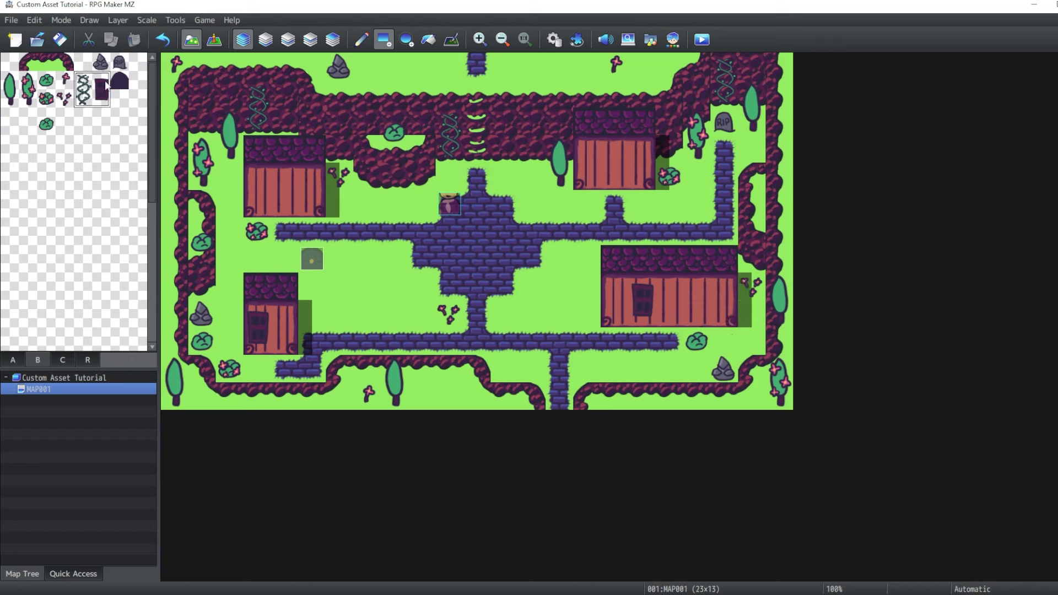
pyautogui.click(694, 290)
pyautogui.click(263, 187)
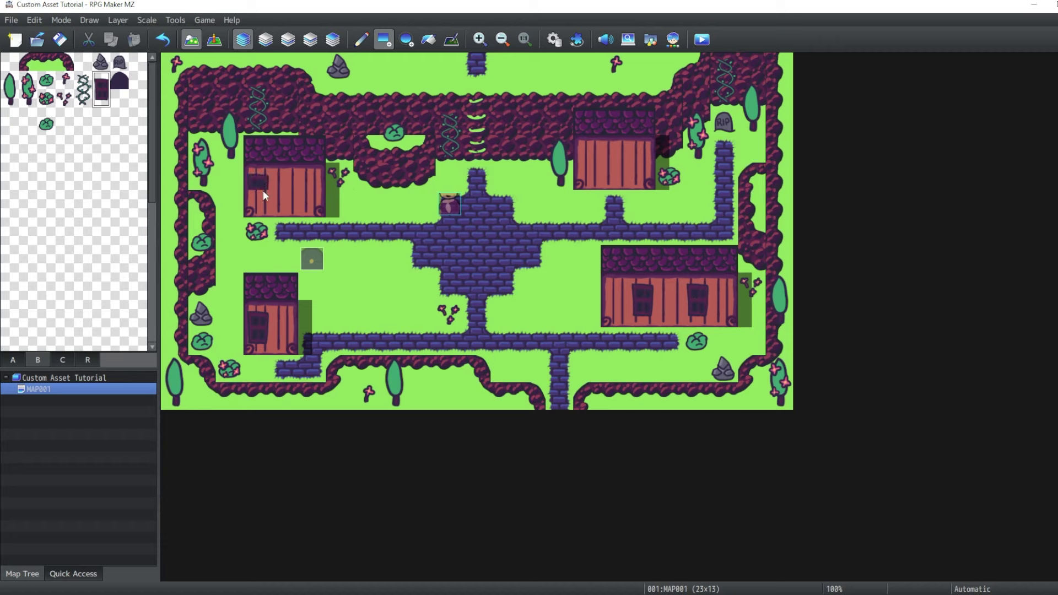
pyautogui.click(309, 184)
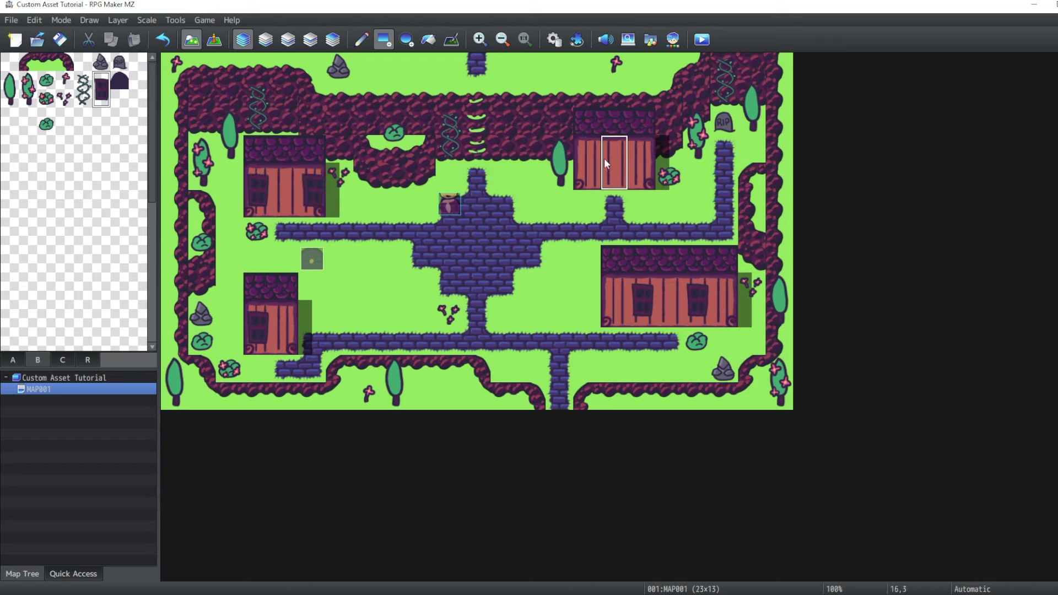
pyautogui.click(632, 160)
# - Add dark arched doors to all four houses and a pink flower on the grass
pyautogui.click(119, 81)
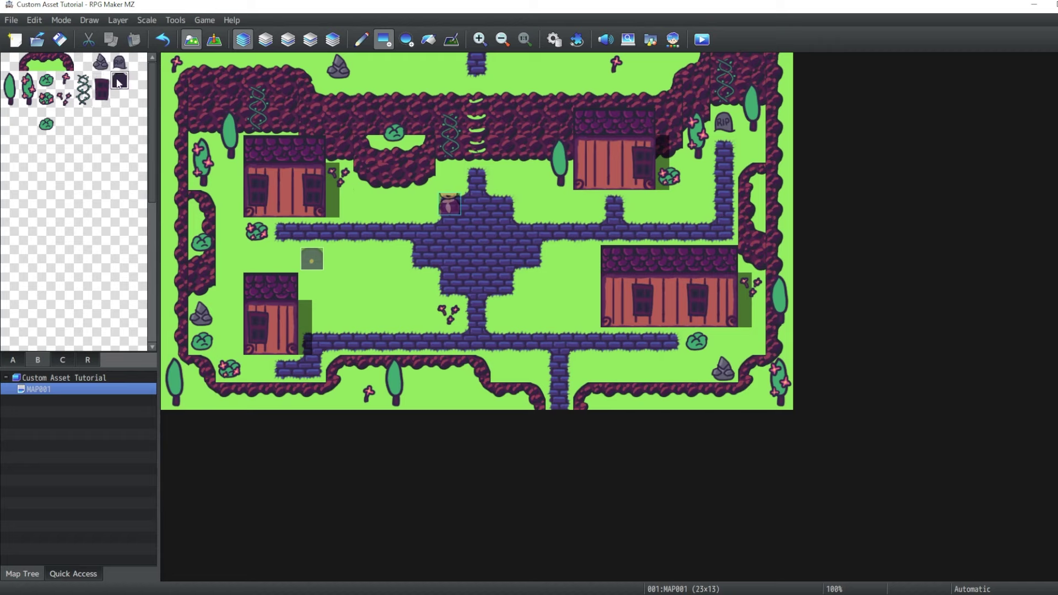
pyautogui.click(285, 203)
pyautogui.click(613, 176)
pyautogui.click(669, 313)
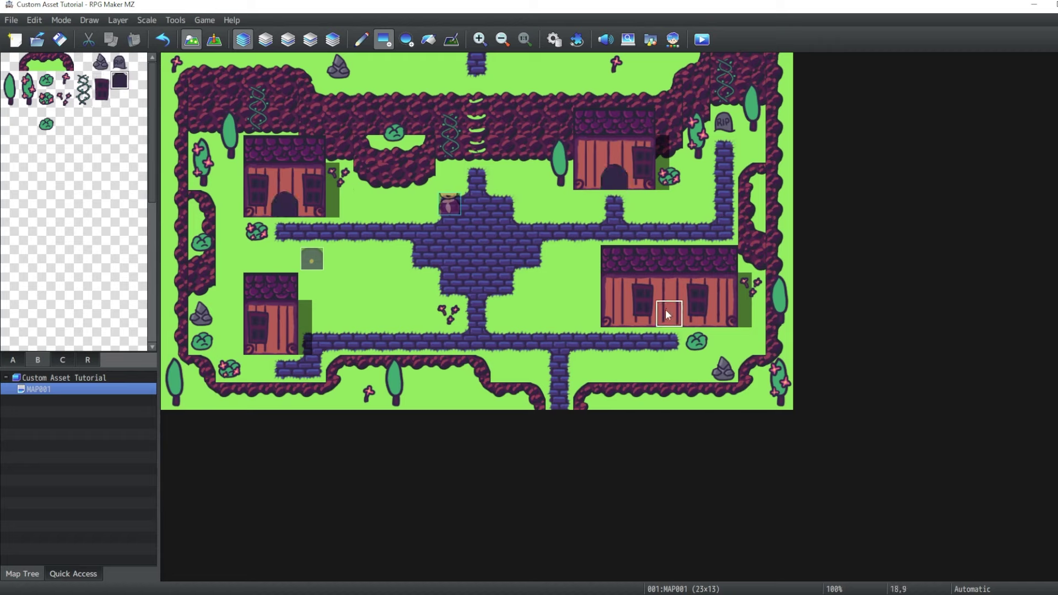
pyautogui.click(285, 341)
pyautogui.click(65, 80)
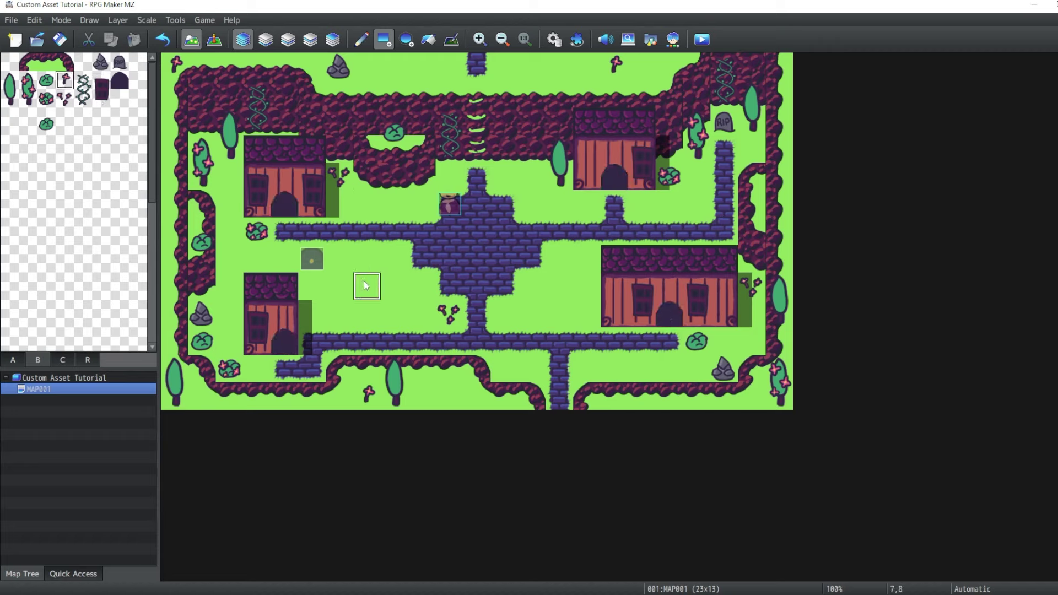
pyautogui.click(366, 285)
pyautogui.click(69, 99)
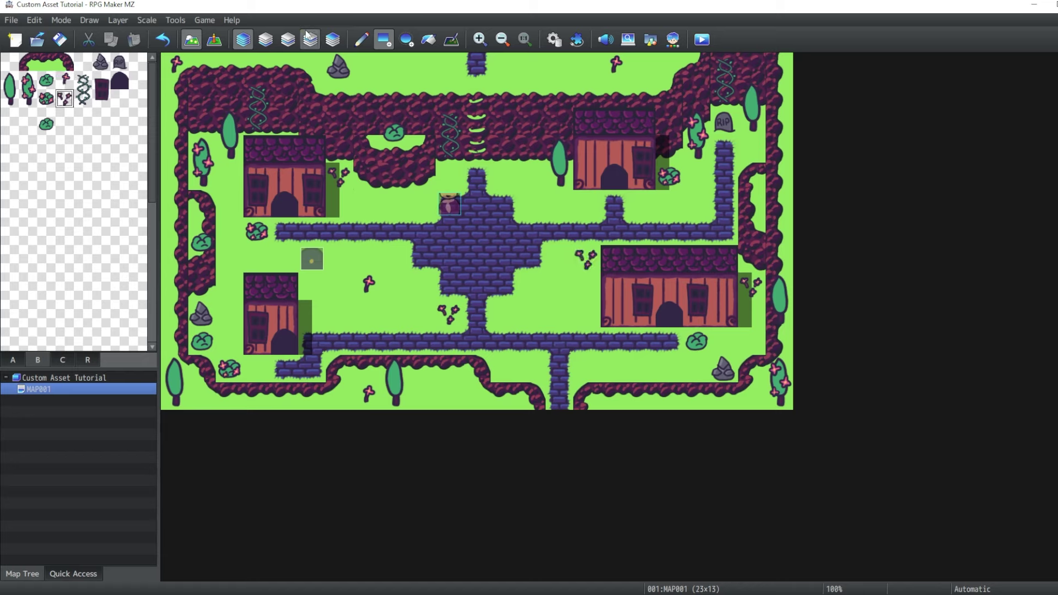
# - In Event mode, move the Treasure event to cell 13,4
pyautogui.click(215, 40)
pyautogui.click(322, 259)
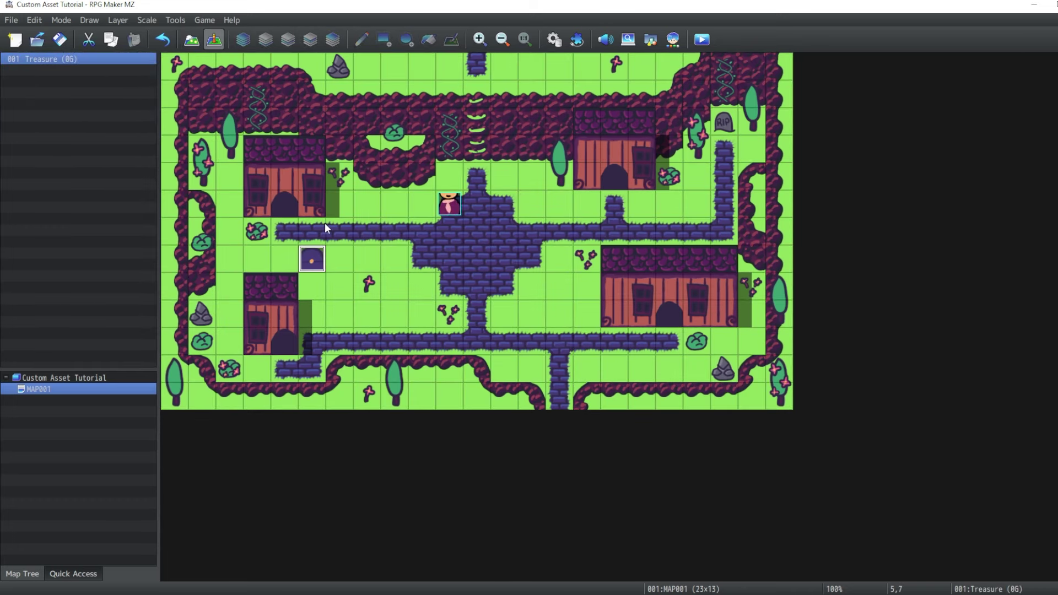
pyautogui.press('Delete')
pyautogui.click(532, 204)
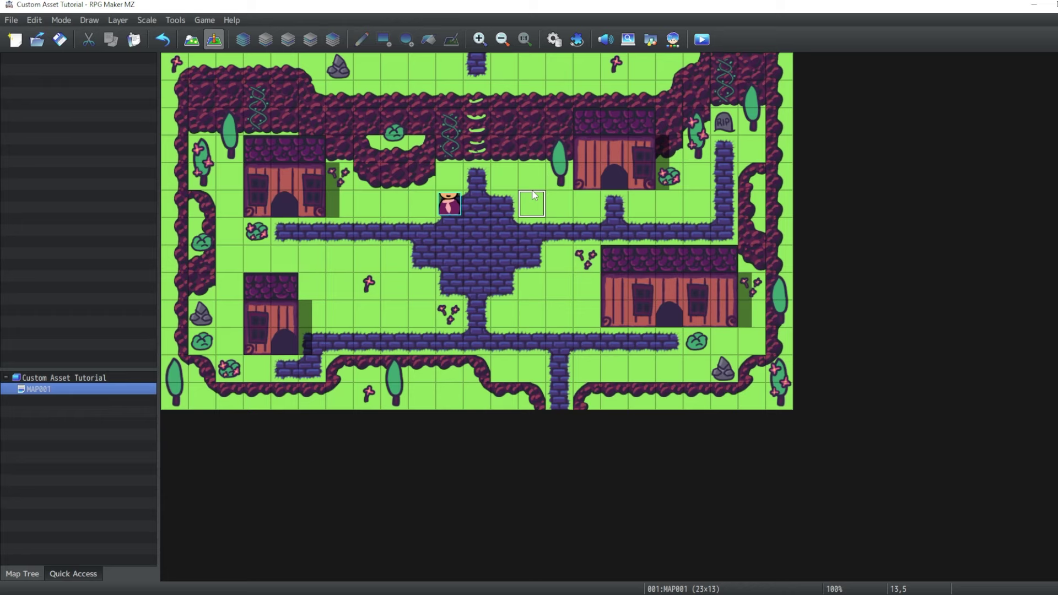
pyautogui.click(532, 176)
pyautogui.hotkey('ctrl', 'v')
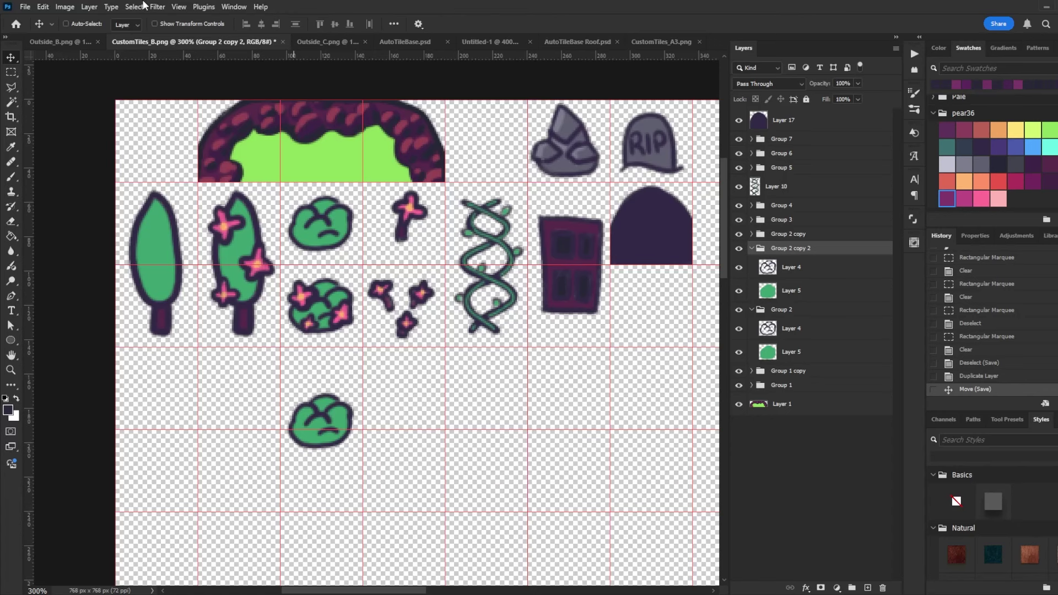
# - Create a new 48 × 48 px document and enlarge its canvas to 144 × 192 px
pyautogui.click(25, 7)
pyautogui.click(31, 19)
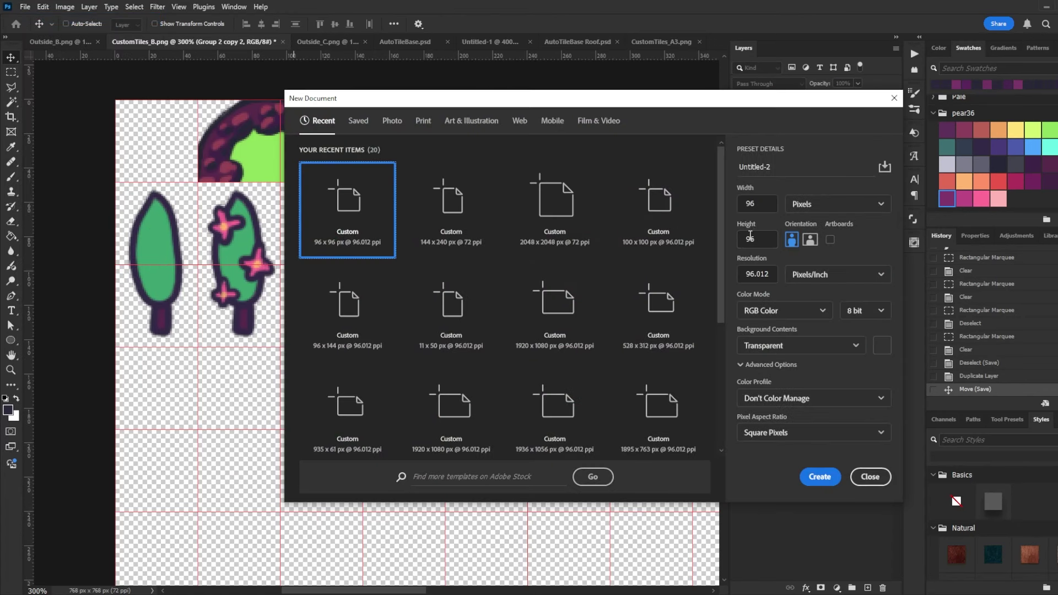
pyautogui.click(761, 205)
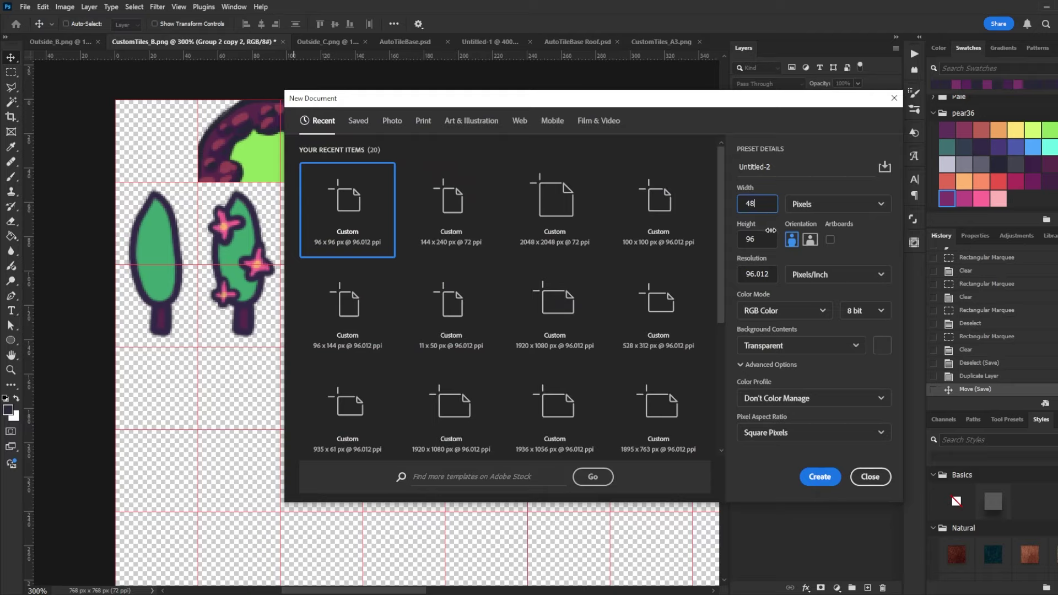
pyautogui.click(763, 238)
pyautogui.click(819, 475)
pyautogui.hotkey('ctrl', 'alt', 'c')
pyautogui.click(697, 190)
pyautogui.write('*')
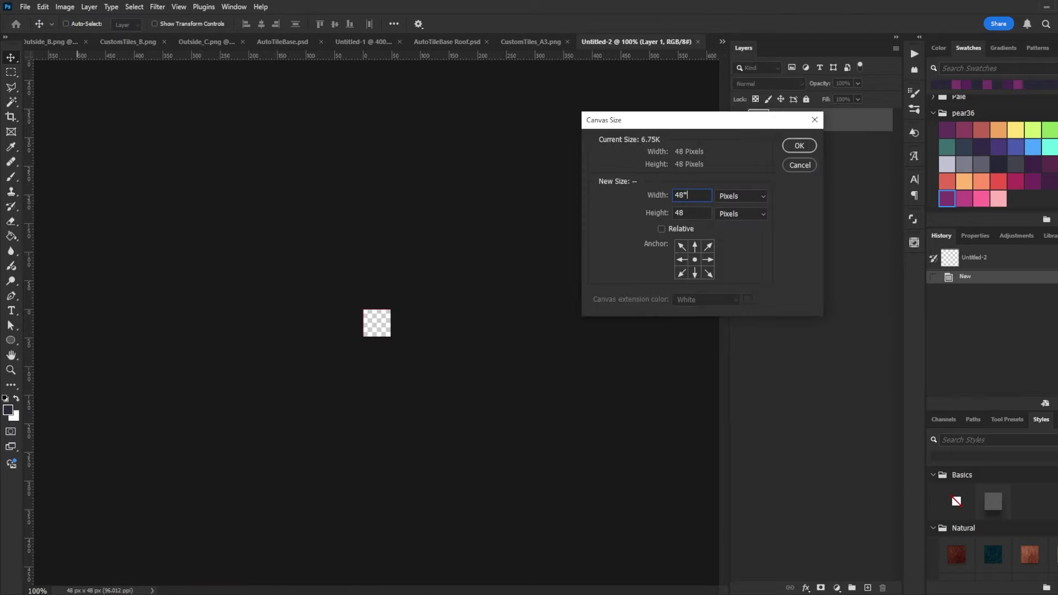
pyautogui.write('3')
pyautogui.write('*4')
pyautogui.press('Tab')
pyautogui.click(799, 145)
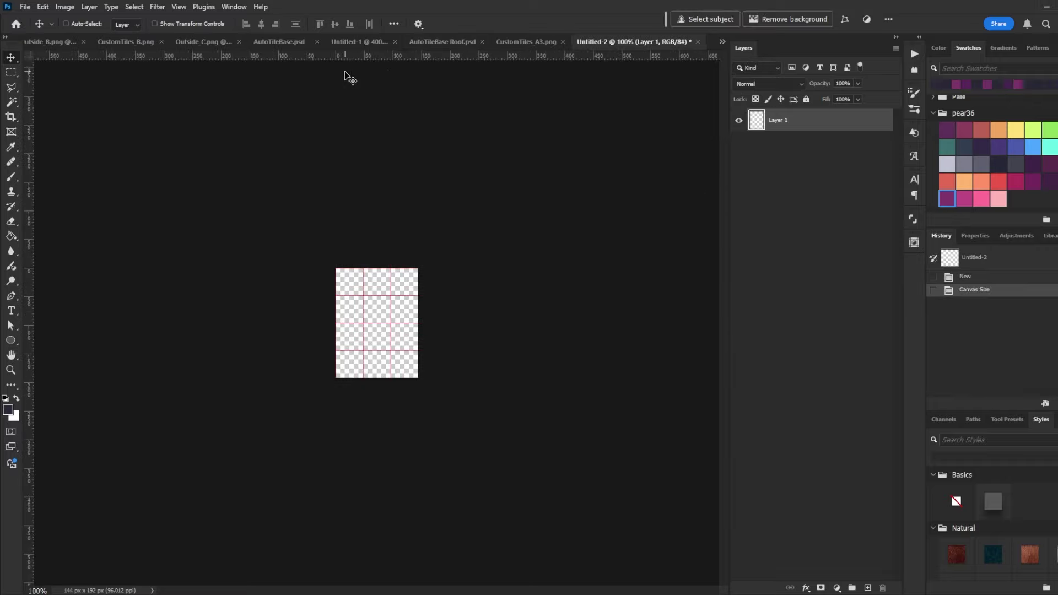
# - Copy the dark arch from CustomTiles_B.png into Untitled-2 and move it into the top-middle tile
pyautogui.click(125, 41)
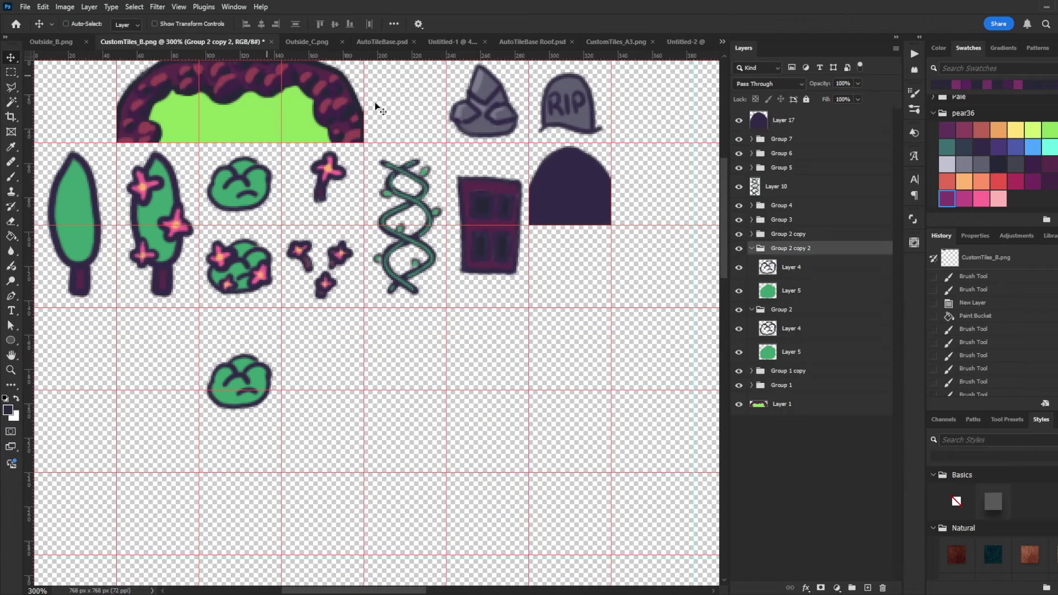
pyautogui.press('m')
pyautogui.hotkey('ctrl', 'a')
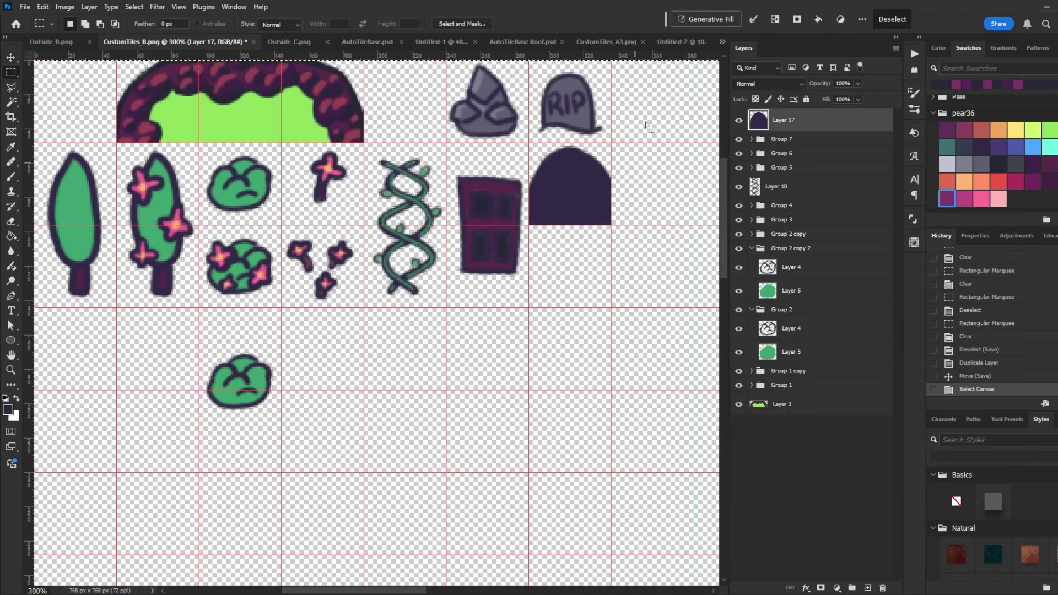
pyautogui.hotkey('ctrl', 'c')
pyautogui.click(676, 42)
pyautogui.hotkey('ctrl', 'v')
pyautogui.press('v')
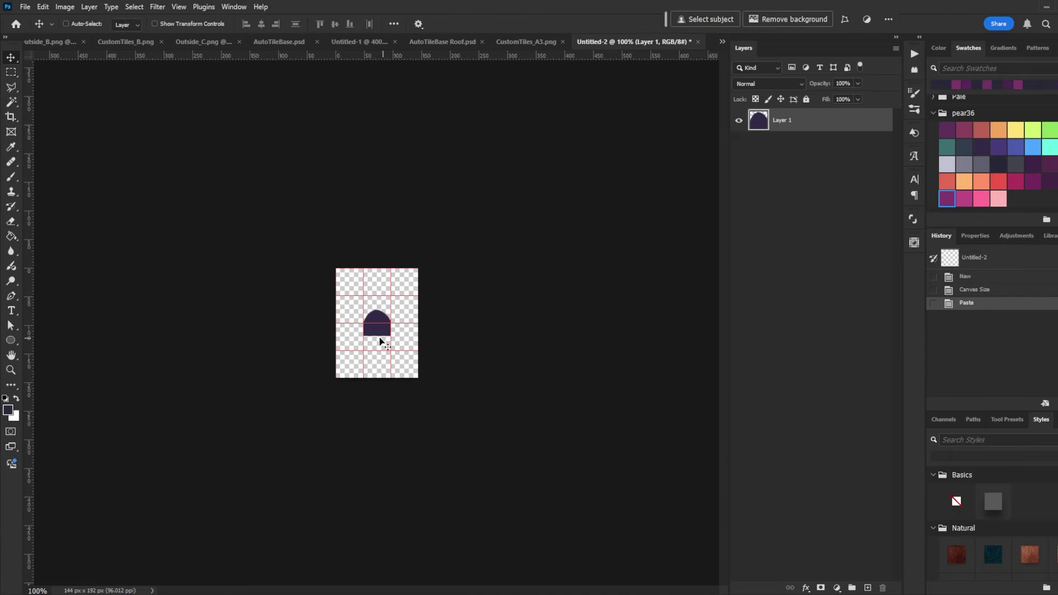
pyautogui.moveTo(380, 338); pyautogui.dragTo(380, 287)
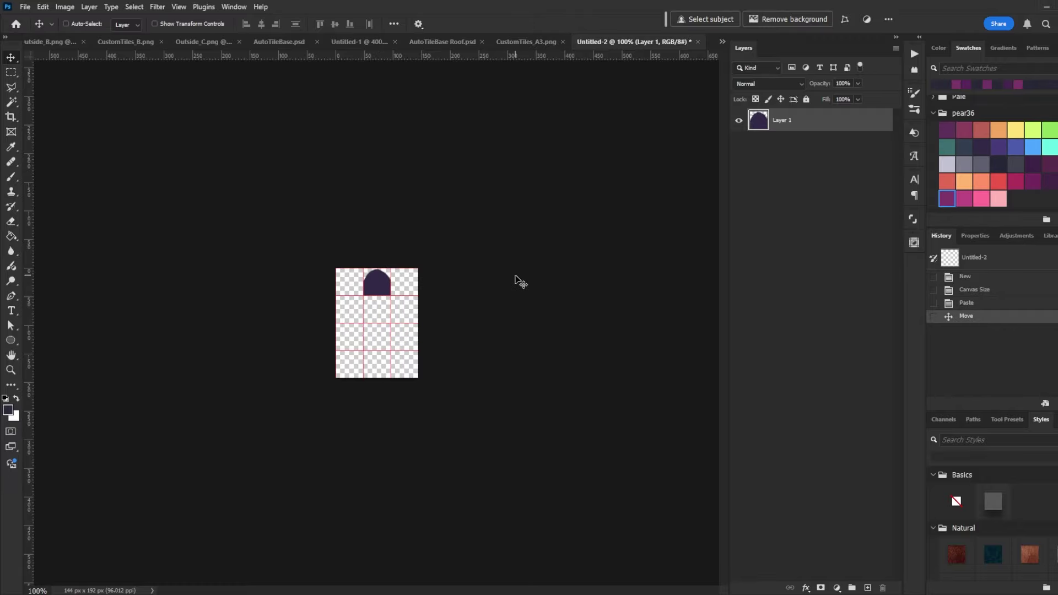
pyautogui.hotkey('ctrl', '+')
pyautogui.hotkey('ctrl', '+')
pyautogui.hotkey('ctrl', '+')
pyautogui.hotkey('ctrl', '+')
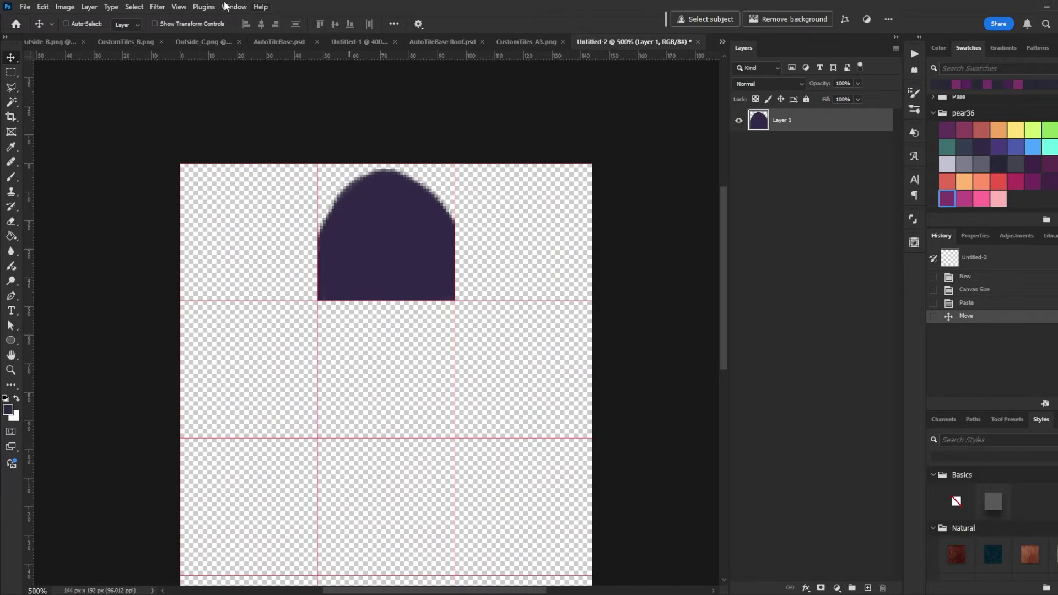
# - Toggle snapping, nudge the arch onto the tile edge, and add a new layer above it
pyautogui.click(179, 7)
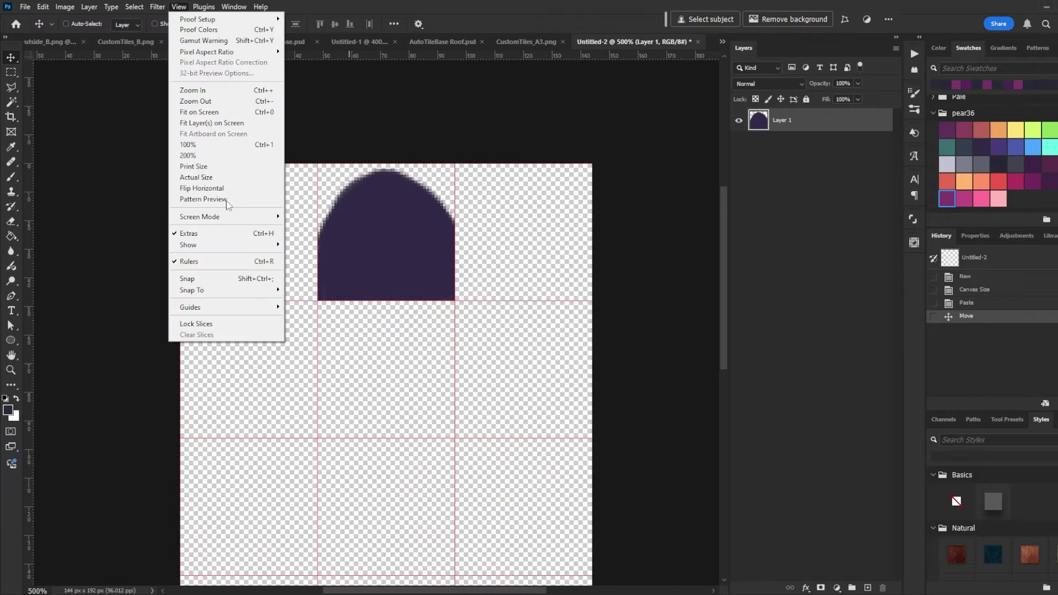
pyautogui.click(224, 279)
pyautogui.moveTo(362, 270); pyautogui.dragTo(363, 274)
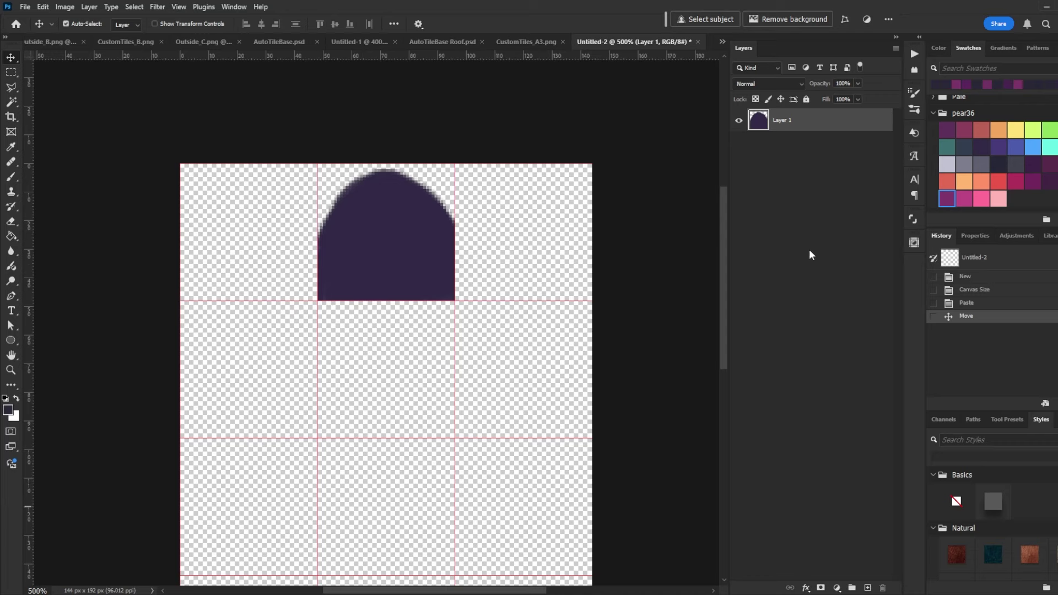
pyautogui.hotkey('ctrl', 'shift', 'n')
pyautogui.press('Return')
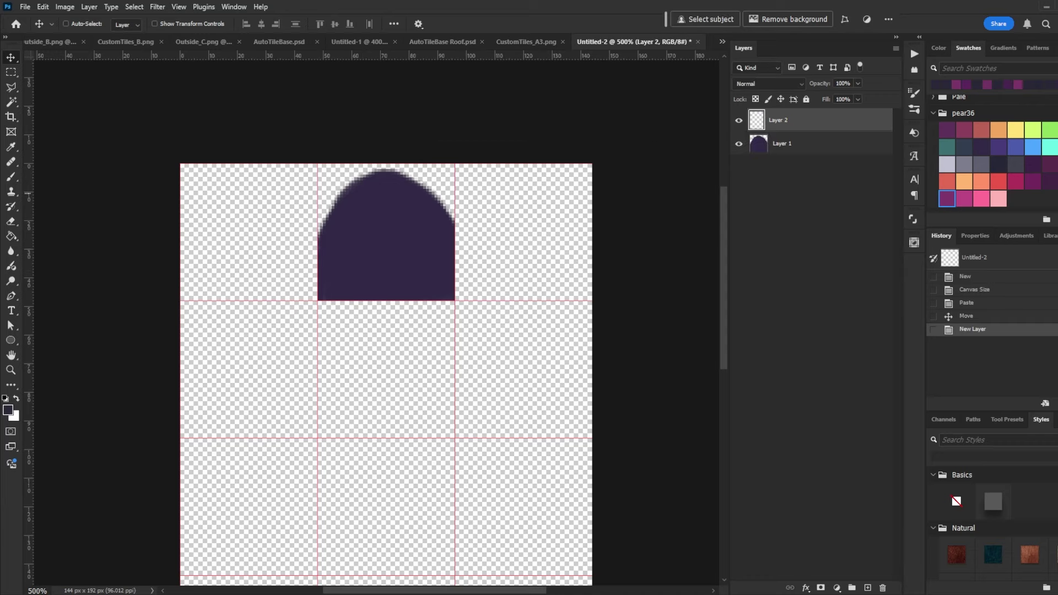
# - Fill the arch red using the Brush and Paint Bucket
pyautogui.click(950, 181)
pyautogui.click(981, 130)
pyautogui.press('b')
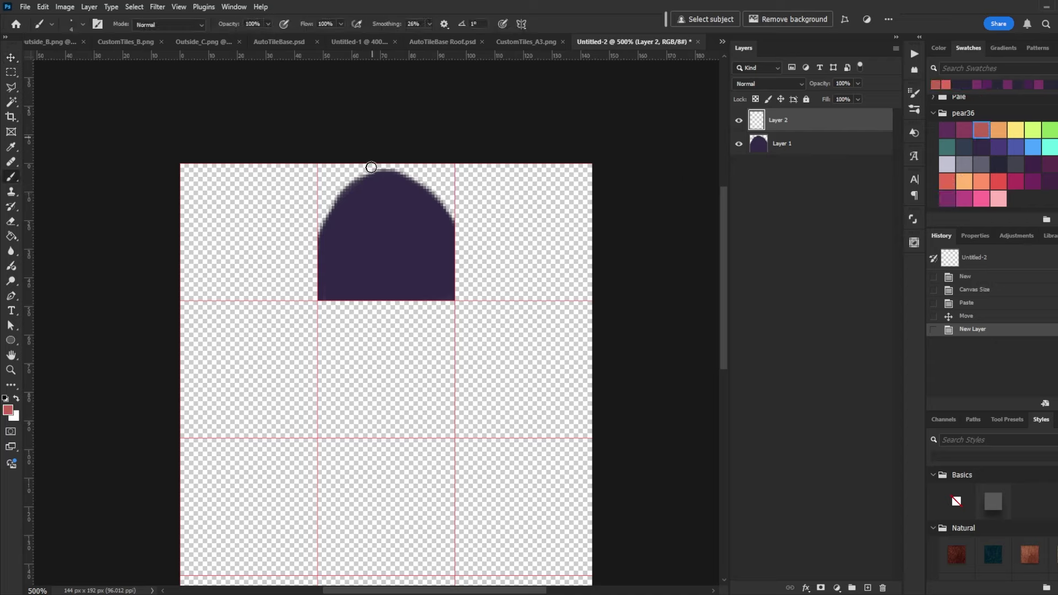
pyautogui.moveTo(385, 186)
pyautogui.mouseDown()
pyautogui.moveTo(340, 215)
pyautogui.moveTo(330, 239)
pyautogui.moveTo(335, 292)
pyautogui.moveTo(444, 288)
pyautogui.moveTo(441, 236)
pyautogui.moveTo(424, 207)
pyautogui.moveTo(393, 188)
pyautogui.moveTo(374, 186)
pyautogui.moveTo(351, 214)
pyautogui.moveTo(332, 269)
pyautogui.moveTo(384, 284)
pyautogui.moveTo(443, 269)
pyautogui.moveTo(413, 205)
pyautogui.moveTo(393, 194)
pyautogui.mouseUp()
pyautogui.press('g')
pyautogui.click(383, 211)
pyautogui.press('b')
pyautogui.moveTo(442, 277)
pyautogui.mouseDown()
pyautogui.moveTo(370, 289)
pyautogui.moveTo(341, 273)
pyautogui.moveTo(323, 301)
pyautogui.moveTo(381, 301)
pyautogui.mouseUp()
pyautogui.press('e')
pyautogui.press('b')
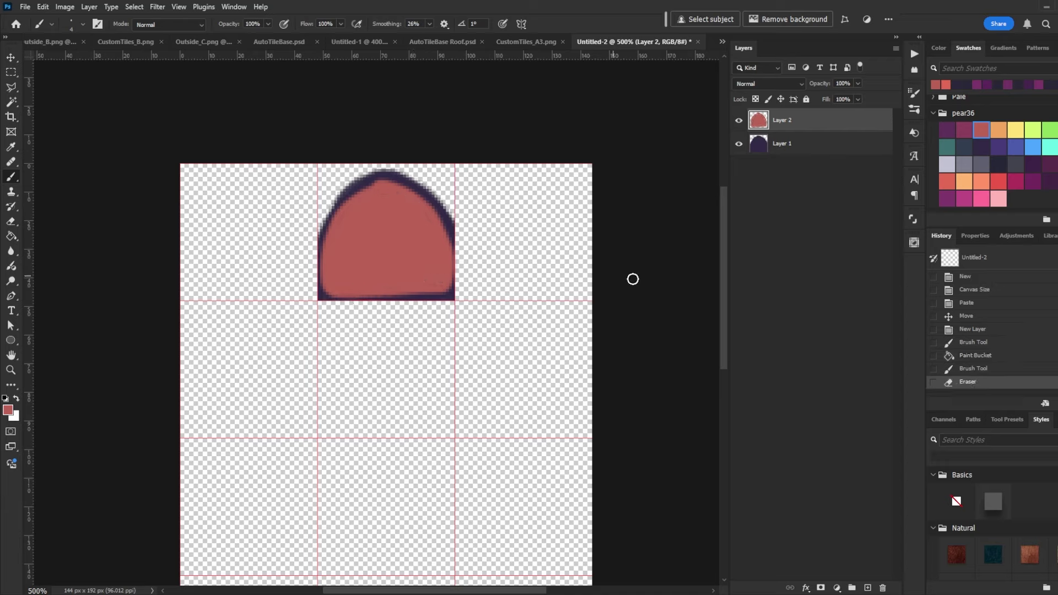
# - Paint four dark-pink plank lines and a peach knob on the right side of the door
pyautogui.click(963, 130)
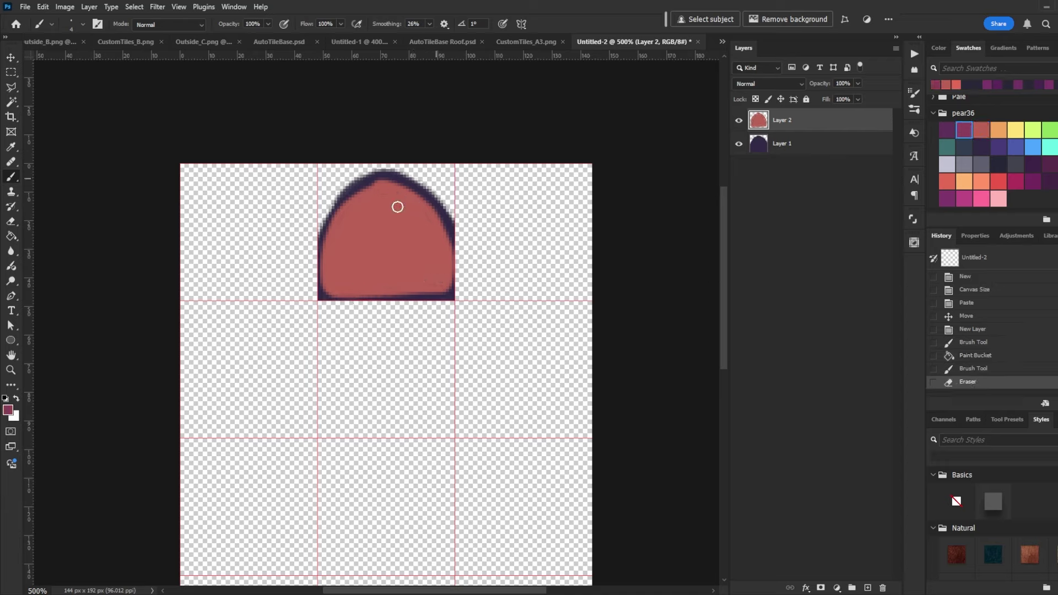
pyautogui.moveTo(342, 214); pyautogui.dragTo(349, 267)
pyautogui.moveTo(373, 184)
pyautogui.mouseDown()
pyautogui.moveTo(376, 286)
pyautogui.moveTo(402, 234)
pyautogui.moveTo(406, 283)
pyautogui.mouseUp()
pyautogui.moveTo(427, 210); pyautogui.dragTo(432, 282)
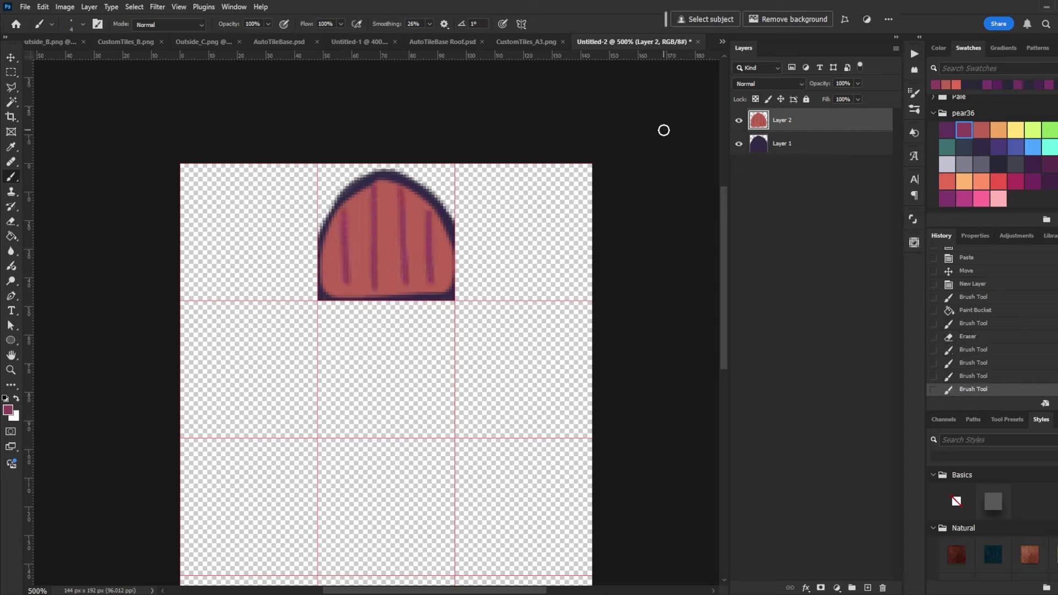
pyautogui.click(1002, 164)
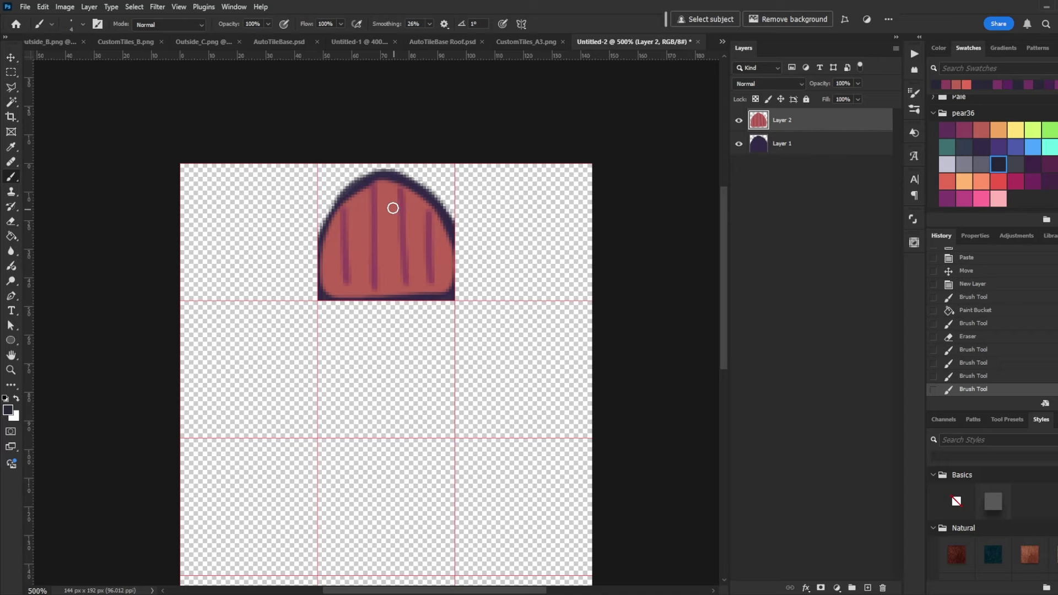
pyautogui.moveTo(388, 205)
pyautogui.mouseDown()
pyautogui.moveTo(374, 233)
pyautogui.moveTo(377, 206)
pyautogui.moveTo(392, 214)
pyautogui.moveTo(368, 214)
pyautogui.moveTo(398, 226)
pyautogui.moveTo(379, 201)
pyautogui.moveTo(378, 212)
pyautogui.moveTo(401, 221)
pyautogui.moveTo(369, 222)
pyautogui.moveTo(400, 223)
pyautogui.mouseUp()
pyautogui.hotkey('ctrl', 'z')
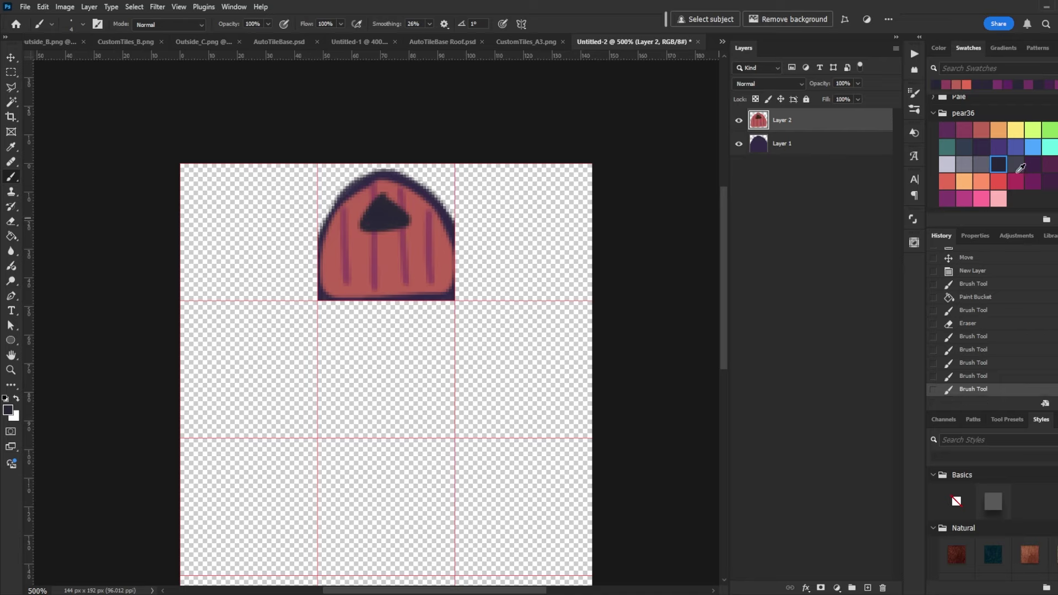
pyautogui.click(964, 182)
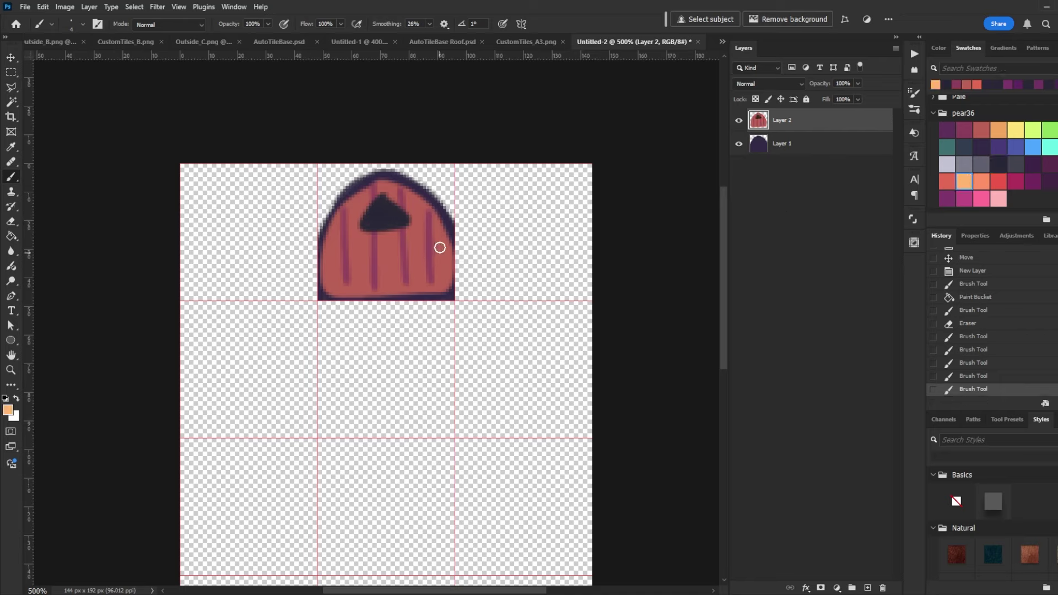
pyautogui.moveTo(439, 243); pyautogui.dragTo(430, 254)
# - Merge the outline and door layers, then copy the door into the second row, slightly narrower
pyautogui.keyDown('shift'); pyautogui.click(803, 149); pyautogui.keyUp('shift')
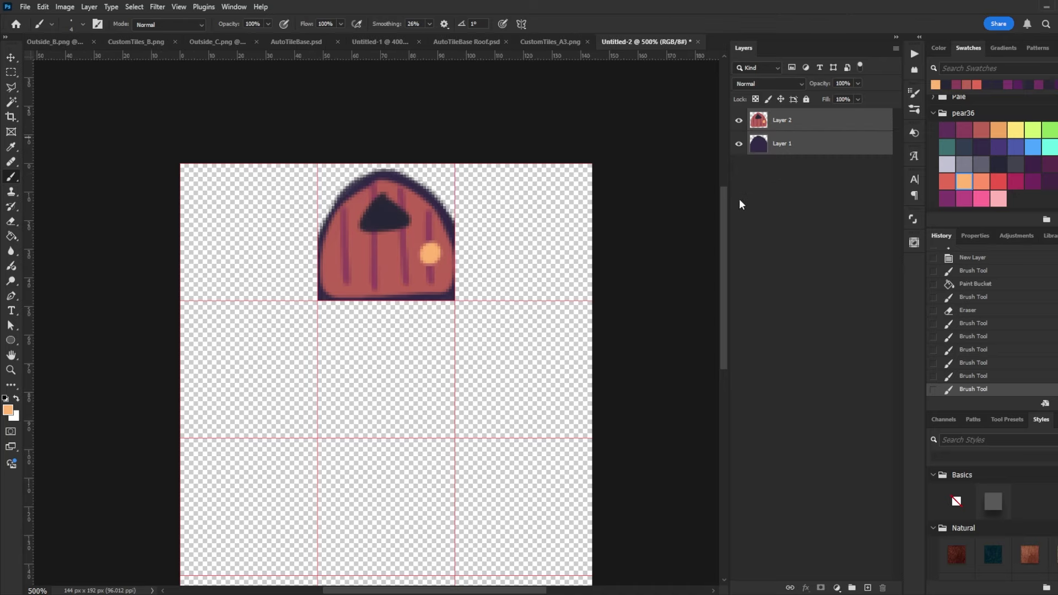
pyautogui.hotkey('ctrl', 'e')
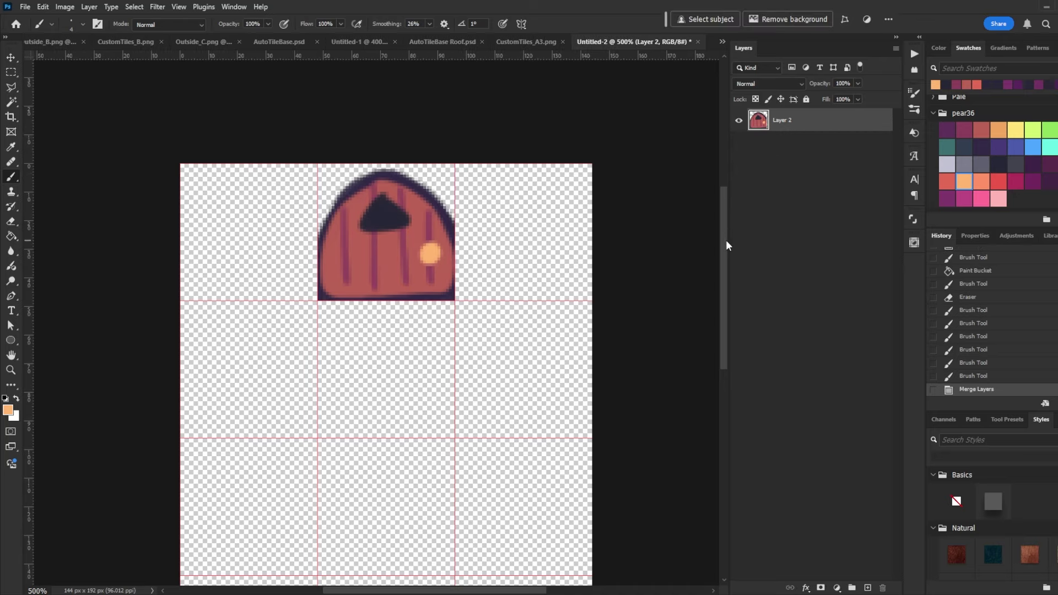
pyautogui.hotkey('ctrl', 'j')
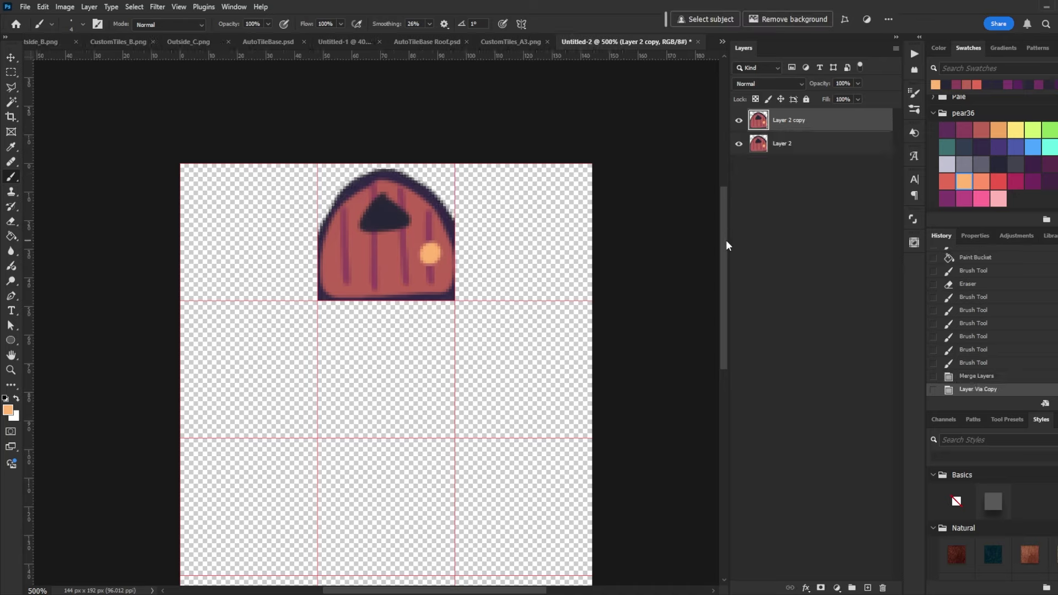
pyautogui.press('v')
pyautogui.moveTo(461, 255); pyautogui.dragTo(401, 376)
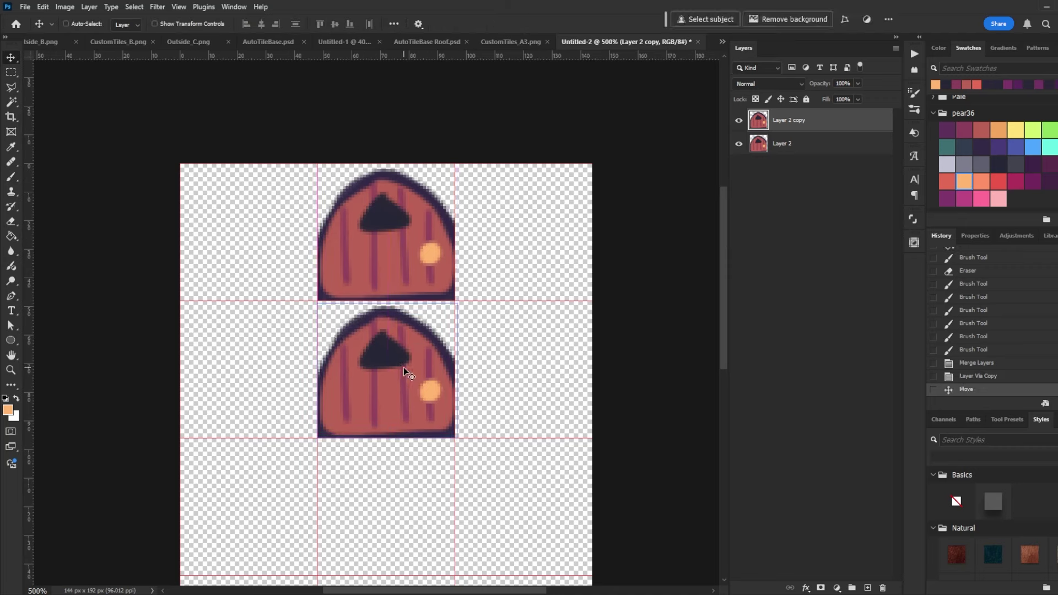
pyautogui.hotkey('ctrl', 't')
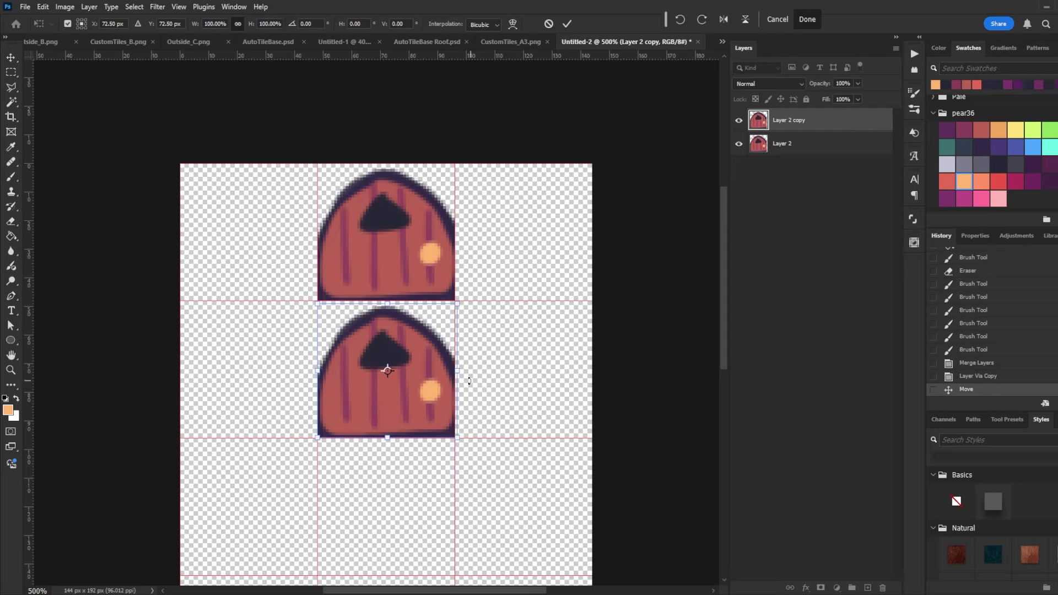
pyautogui.moveTo(459, 372); pyautogui.dragTo(437, 376)
pyautogui.press('Return')
# - Duplicate the narrowed door into the third row and narrow it further
pyautogui.hotkey('ctrl', 'j')
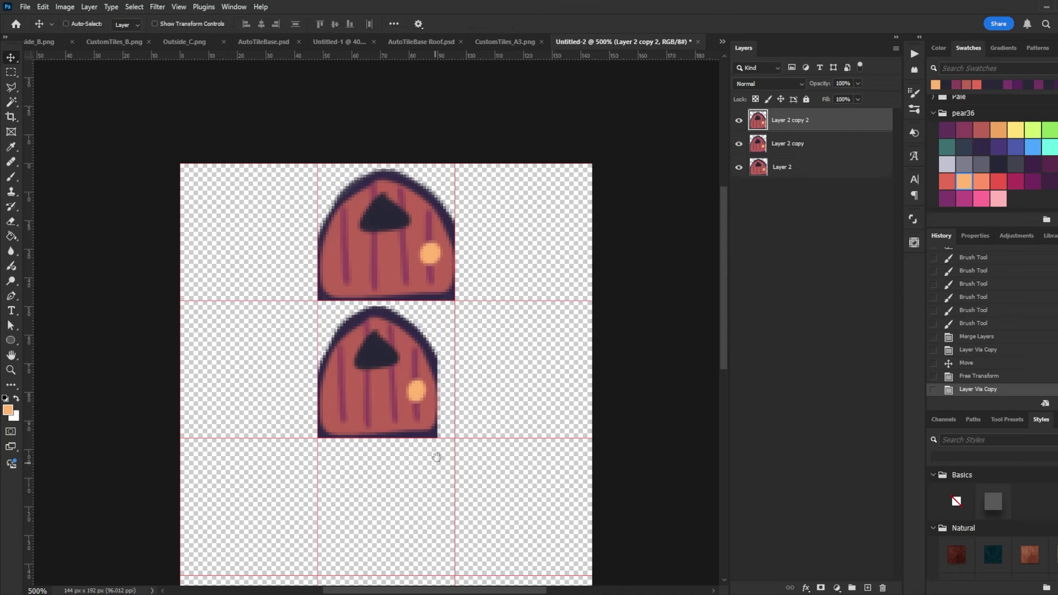
pyautogui.scroll(-3, 432, 335)
pyautogui.moveTo(401, 267); pyautogui.dragTo(394, 386)
pyautogui.hotkey('ctrl', 't')
pyautogui.click(567, 23)
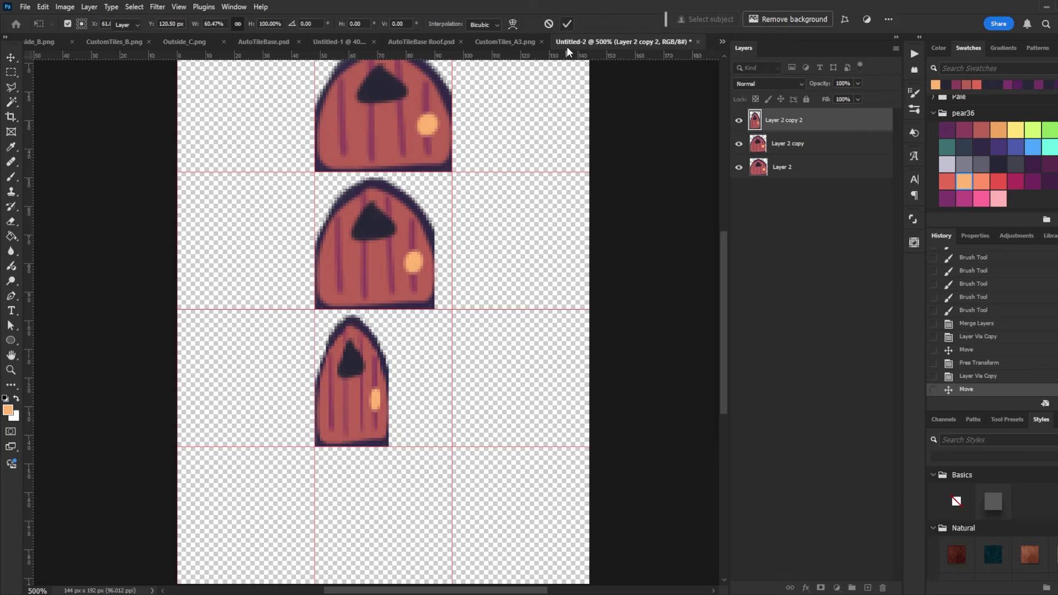
# - Copy the door into the bottom row, squeeze it to a thin sliver, and zoom to 100%
pyautogui.scroll(-5, 507, 284)
pyautogui.hotkey('ctrl', 'j')
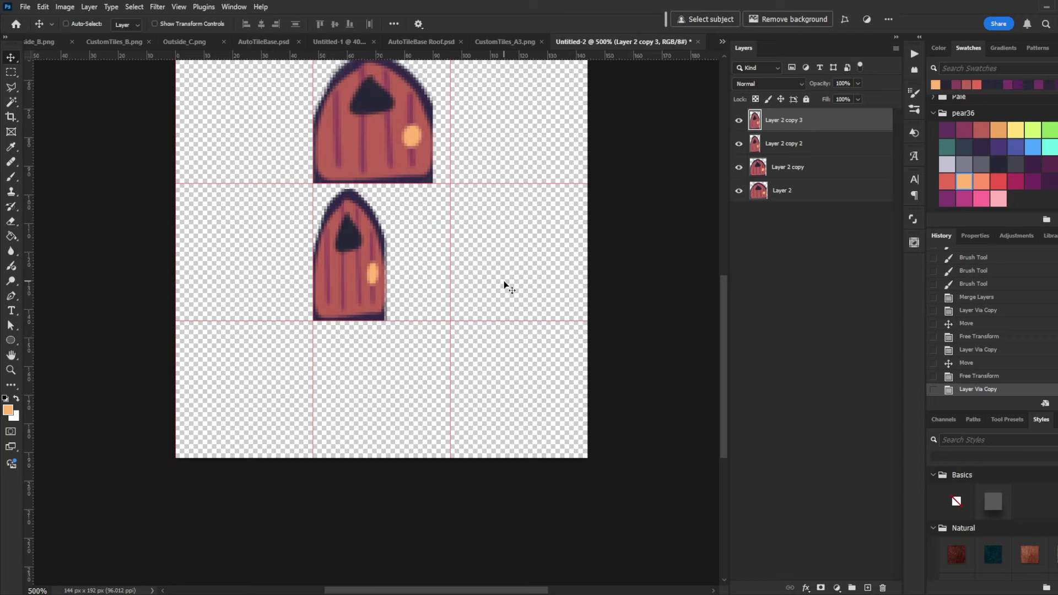
pyautogui.moveTo(429, 284); pyautogui.dragTo(443, 421)
pyautogui.hotkey('ctrl', 't')
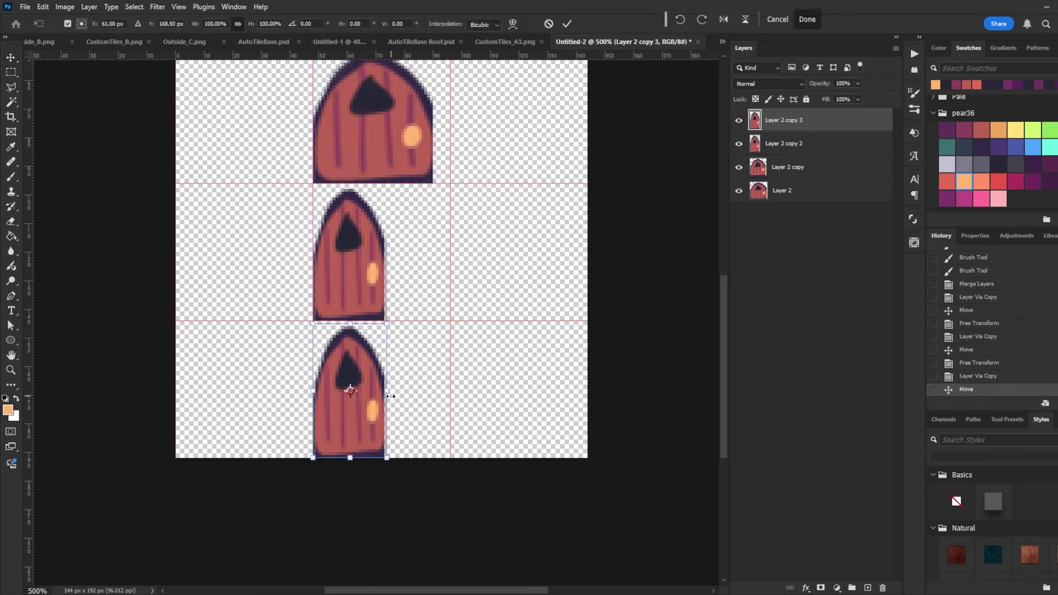
pyautogui.moveTo(390, 396); pyautogui.dragTo(338, 396)
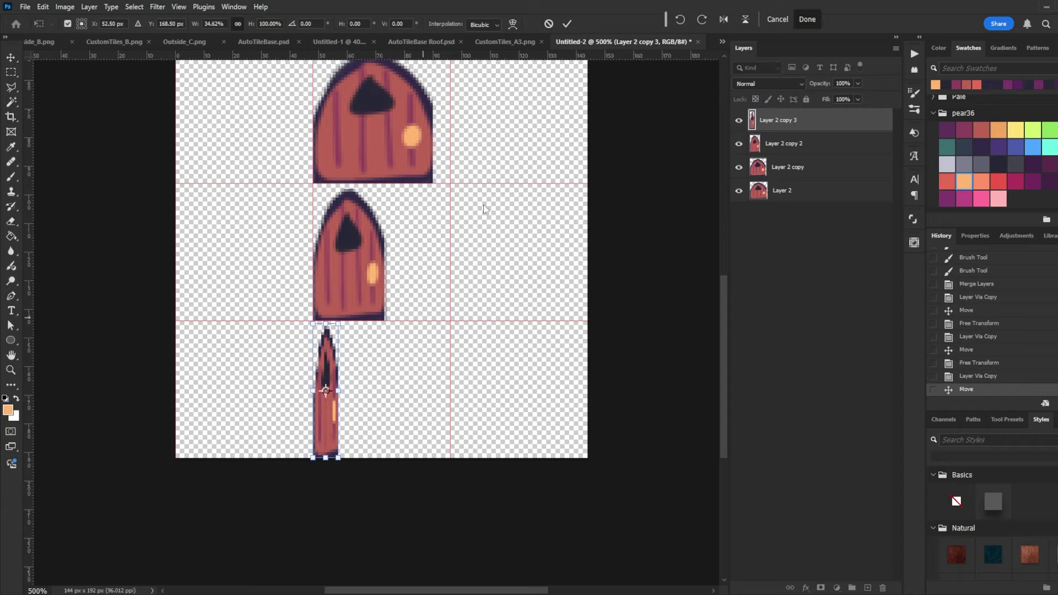
pyautogui.click(566, 25)
pyautogui.hotkey('ctrl', '1')
pyautogui.hotkey('alt', '[')
pyautogui.hotkey('alt', '[')
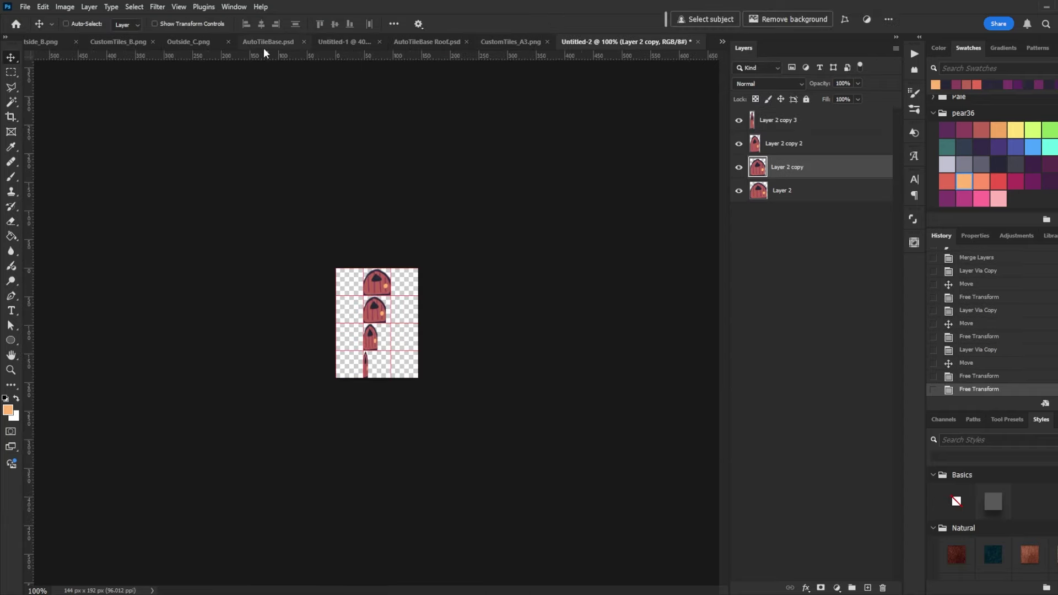
# - Paste the dark arch silhouette over the second door and clear that door's pixels outside it
pyautogui.click(92, 43)
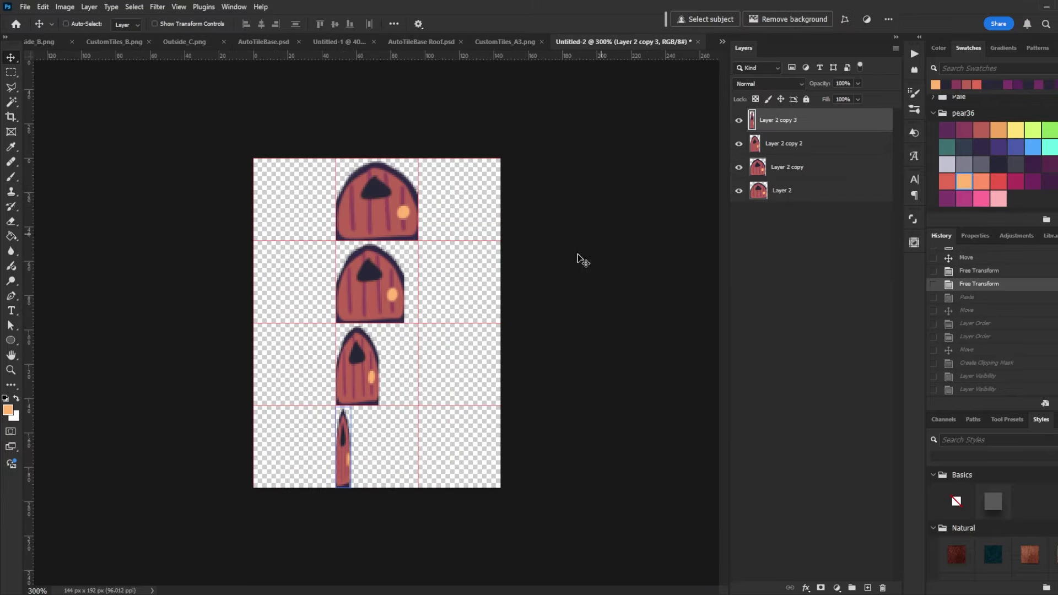
pyautogui.press('Left')
pyautogui.hotkey('ctrl', 'v')
pyautogui.moveTo(403, 351); pyautogui.dragTo(405, 314)
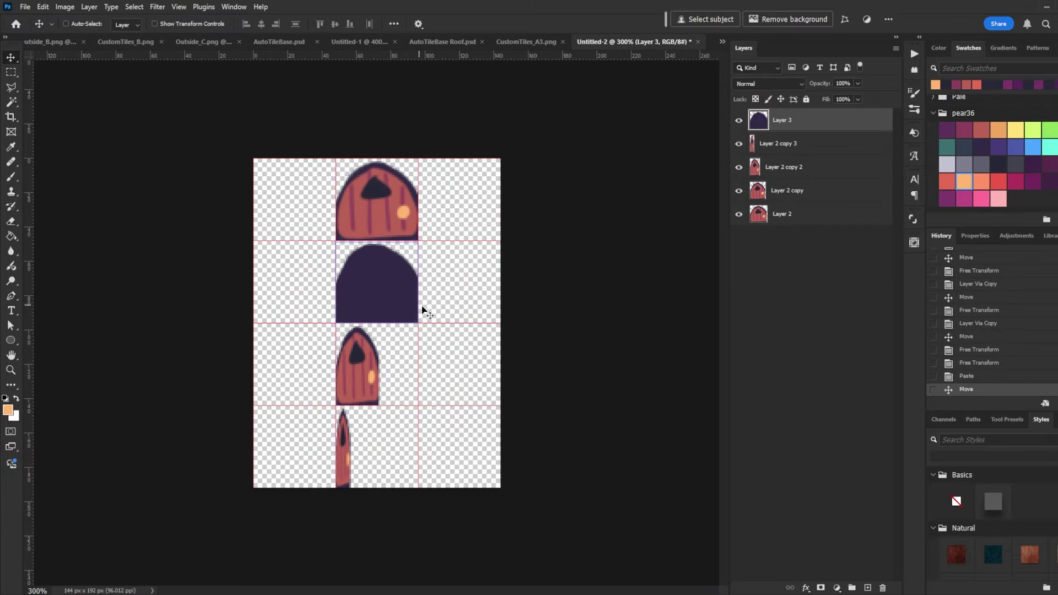
pyautogui.press('w')
pyautogui.click(405, 291)
pyautogui.click(455, 293)
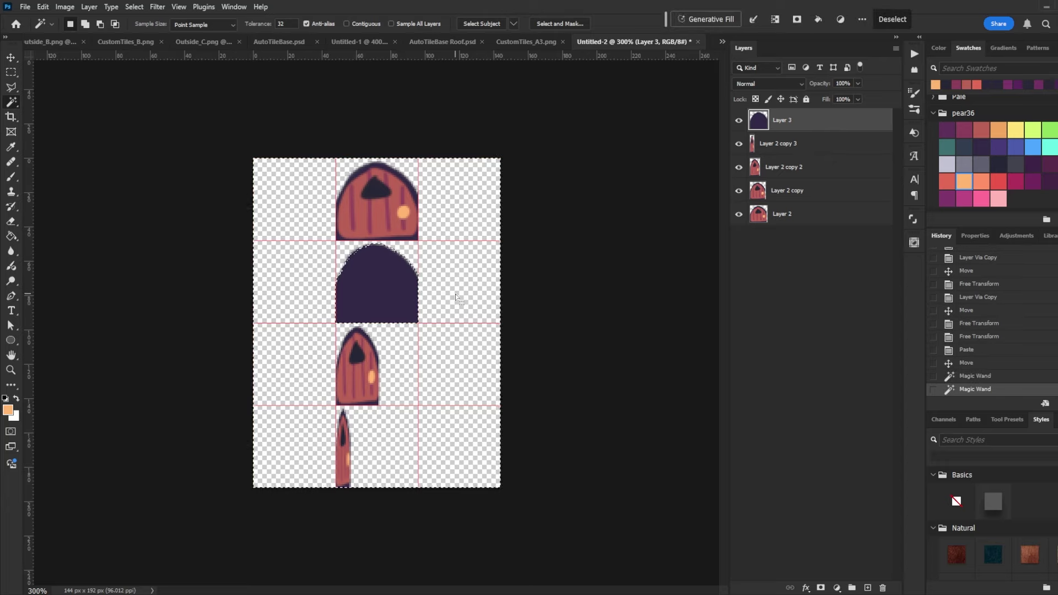
pyautogui.click(738, 120)
pyautogui.click(799, 198)
pyautogui.press('Delete')
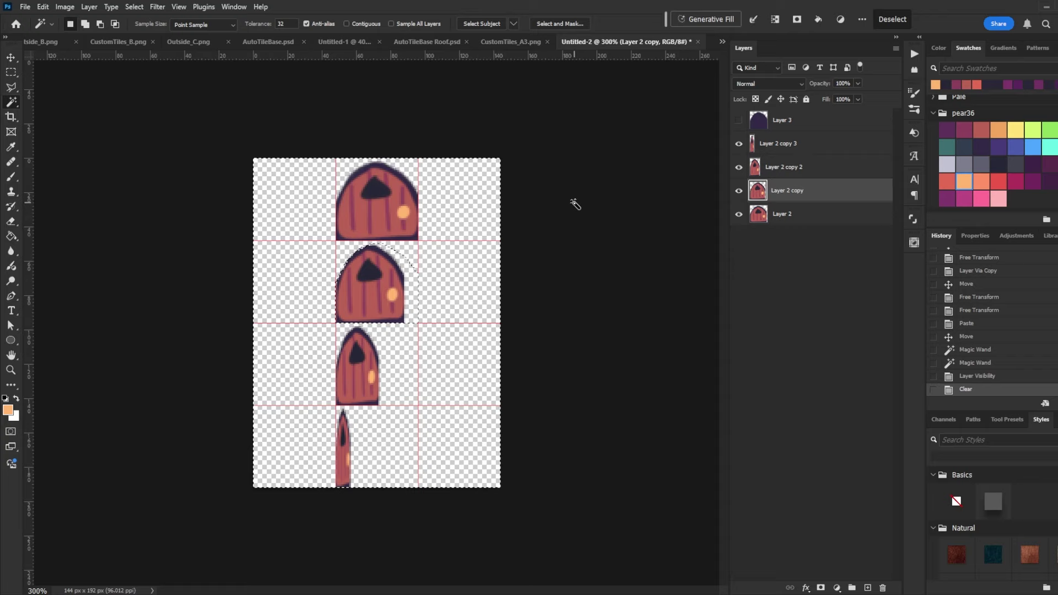
pyautogui.press('m')
pyautogui.hotkey('ctrl', 'd')
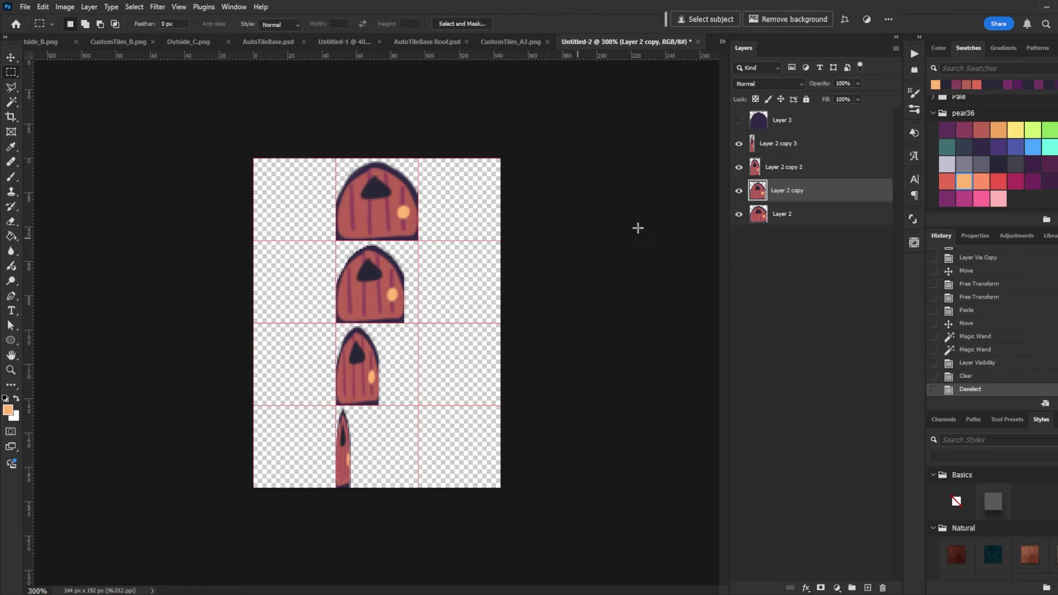
# - Move the silhouette down to the third row and trim Layer 2 copy 2 to its shape
pyautogui.click(800, 127)
pyautogui.click(738, 120)
pyautogui.press('v')
pyautogui.moveTo(426, 334); pyautogui.dragTo(397, 378)
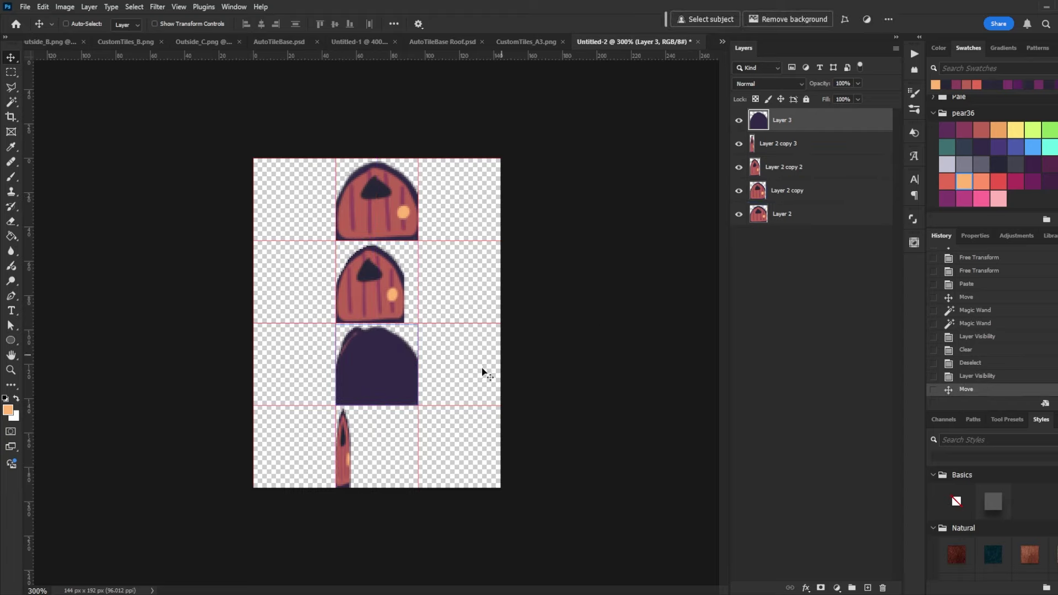
pyautogui.press('w')
pyautogui.click(451, 302)
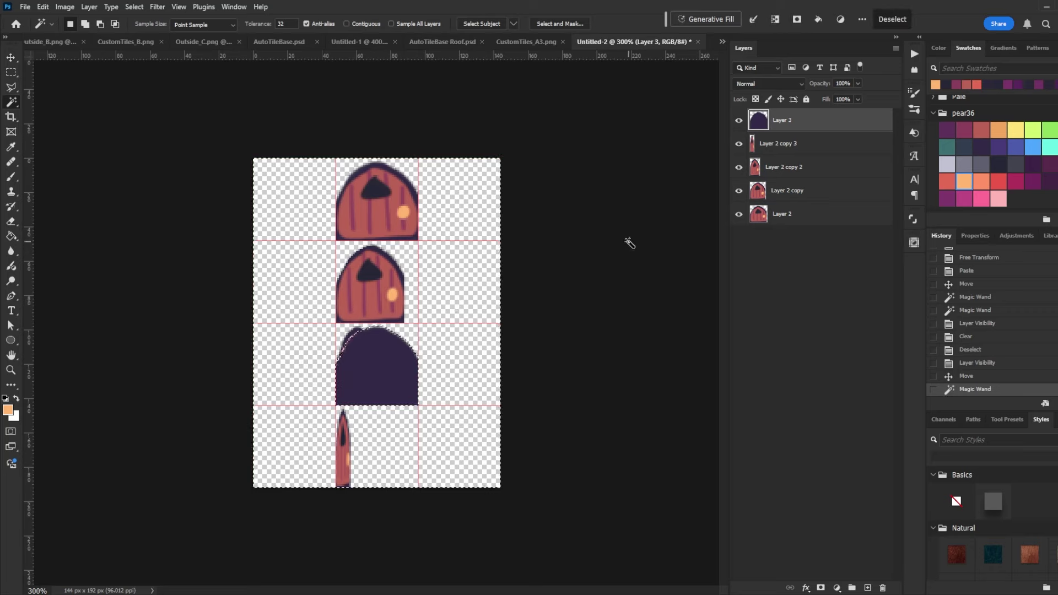
pyautogui.click(799, 168)
pyautogui.press('Delete')
pyautogui.press('m')
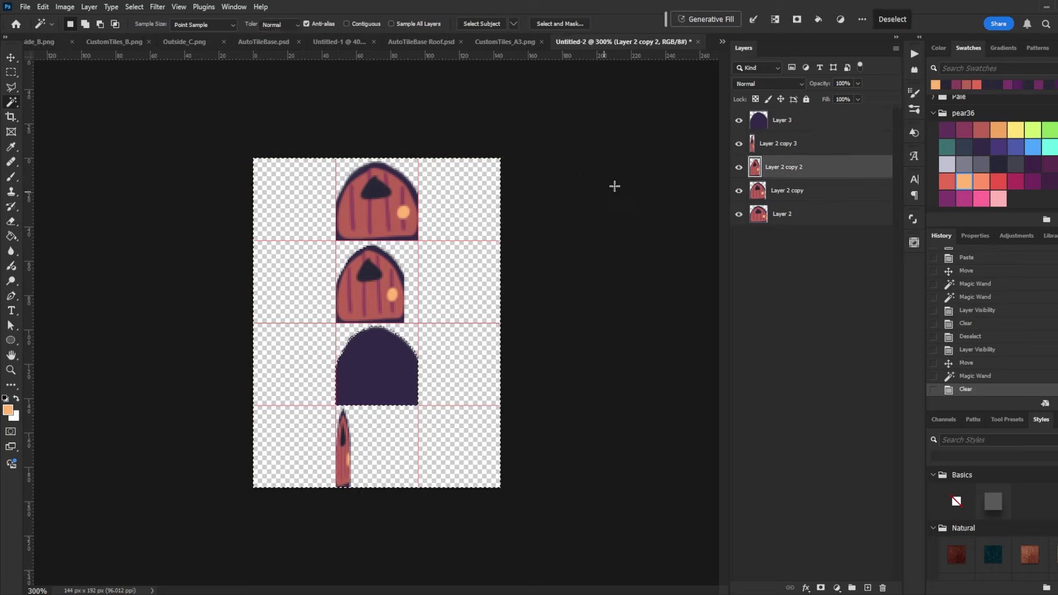
pyautogui.hotkey('ctrl', 'd')
# - Shift the silhouette down a tile, clear the orange door sliver, then delete the silhouette layer
pyautogui.click(769, 121)
pyautogui.press('v')
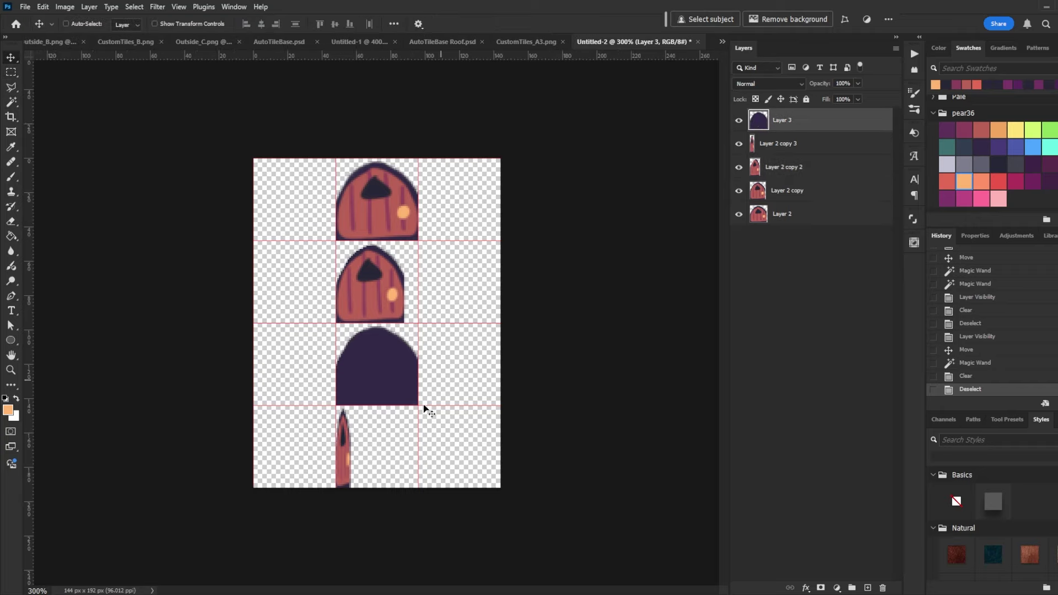
pyautogui.moveTo(428, 410); pyautogui.dragTo(428, 493)
pyautogui.press('w')
pyautogui.click(341, 421)
pyautogui.press('Delete')
pyautogui.press('m')
pyautogui.hotkey('ctrl', 'd')
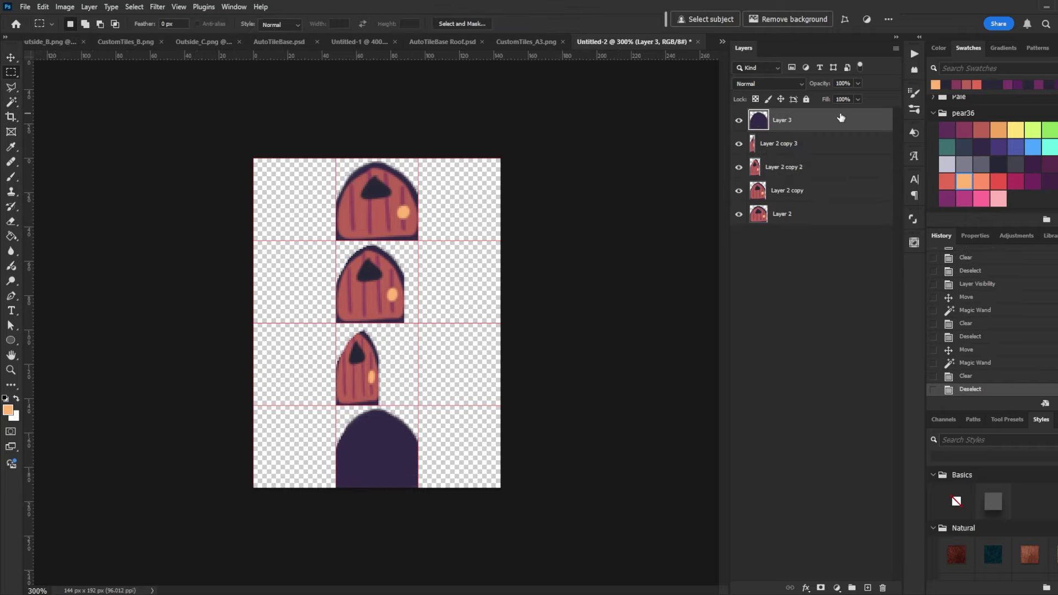
pyautogui.press('Delete')
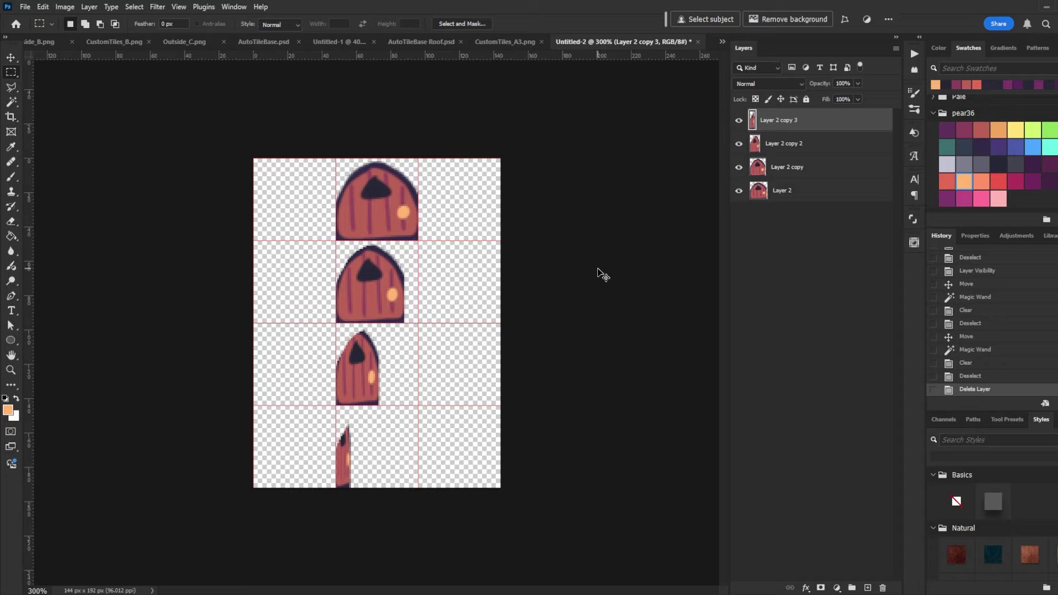
# - Brush dark navy outlines along the door edges on Layer 2 copy and the third door
pyautogui.hotkey('ctrl', '+')
pyautogui.hotkey('ctrl', '+')
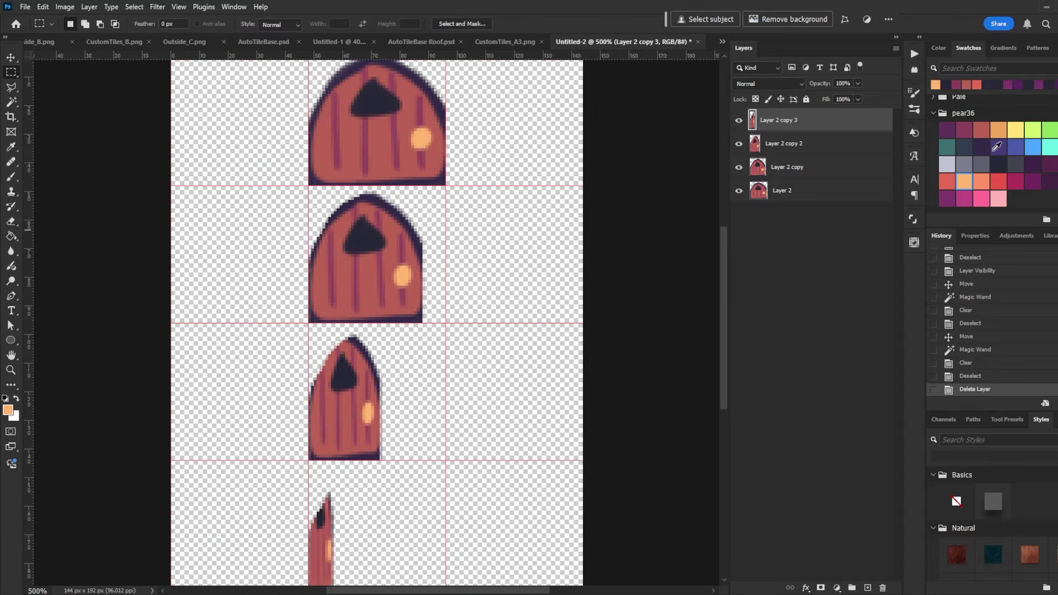
pyautogui.click(981, 147)
pyautogui.click(787, 166)
pyautogui.press('b')
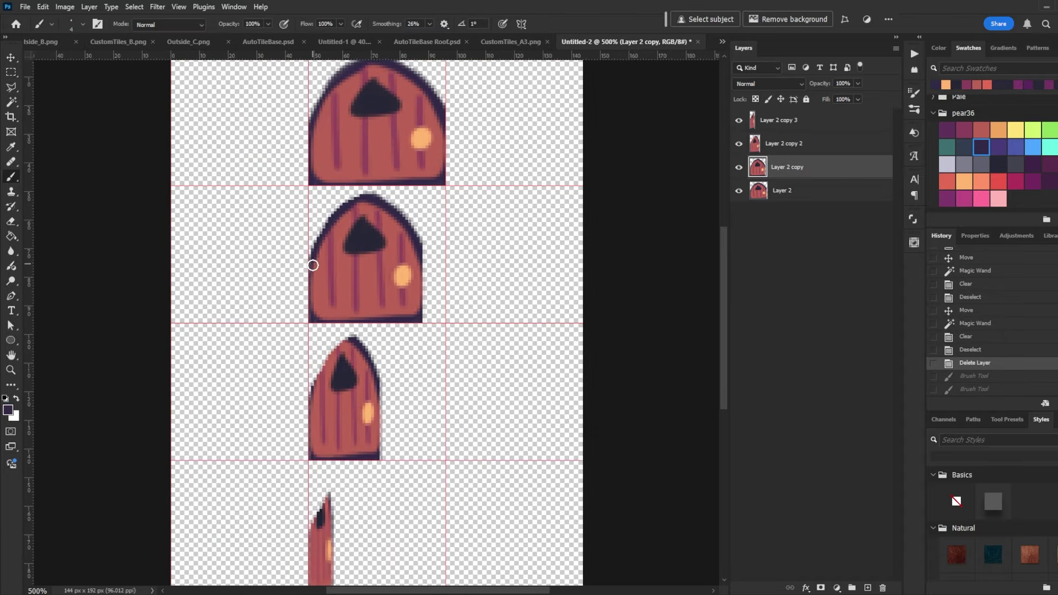
pyautogui.moveTo(313, 264); pyautogui.dragTo(312, 283)
pyautogui.hotkey('ctrl', 'z')
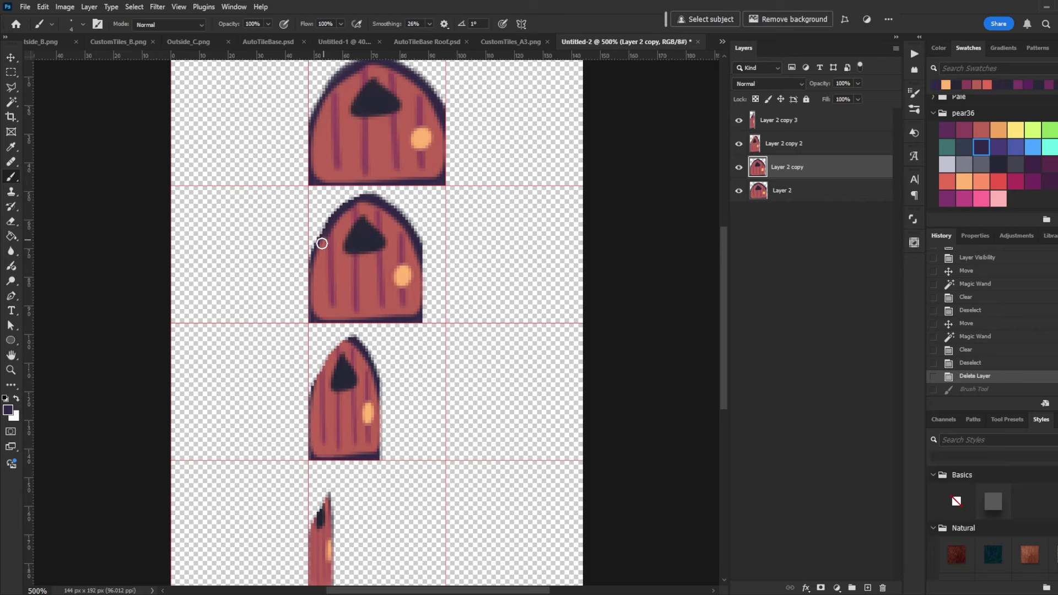
pyautogui.moveTo(322, 243); pyautogui.dragTo(322, 256)
pyautogui.click(814, 148)
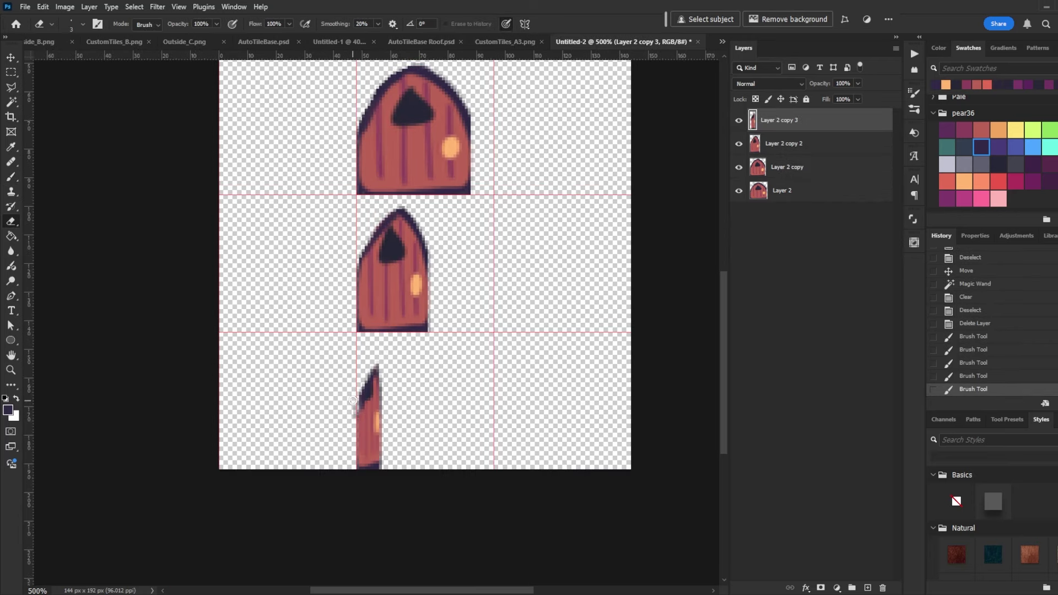
pyautogui.moveTo(353, 400)
pyautogui.mouseDown()
pyautogui.moveTo(363, 402)
pyautogui.moveTo(359, 412)
pyautogui.mouseUp()
pyautogui.press('b')
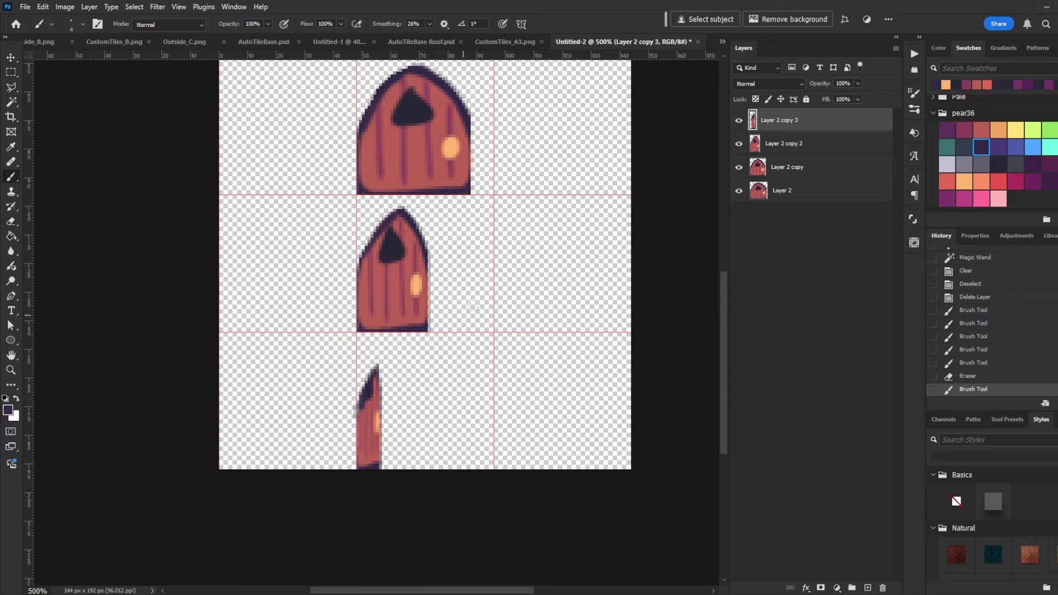
# - Save a copy of the door sheet as PNG '!$Custom_Door' in img/characters
pyautogui.hotkey('ctrl', '1')
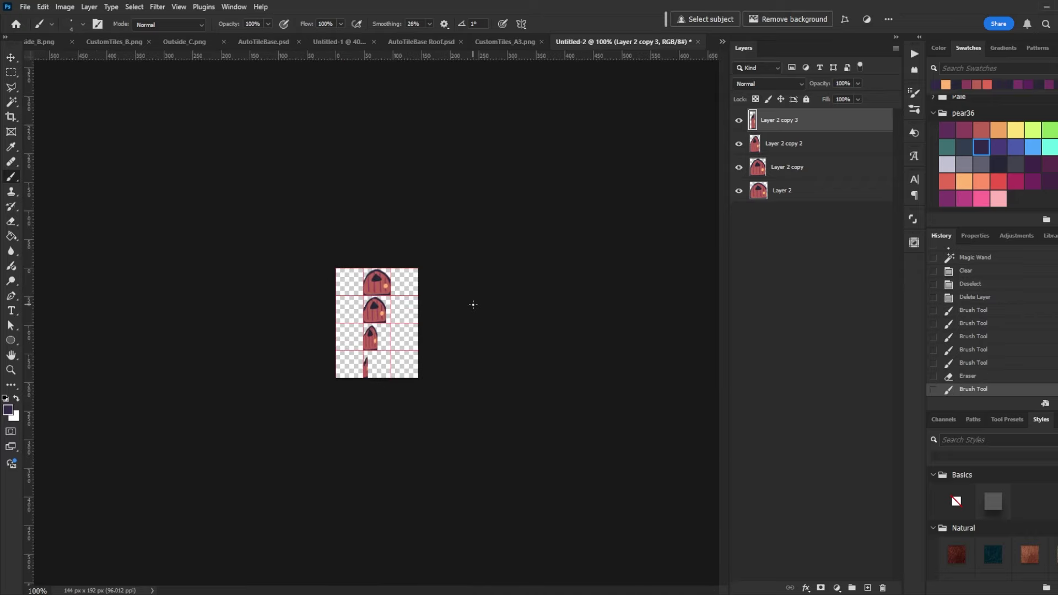
pyautogui.click(24, 7)
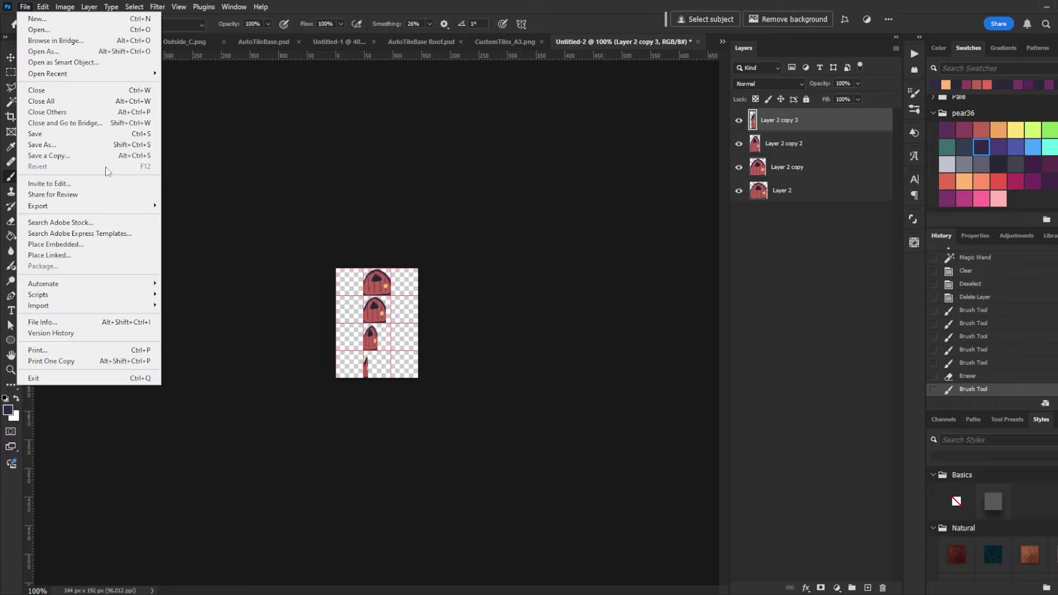
pyautogui.click(49, 144)
pyautogui.doubleClick(501, 252)
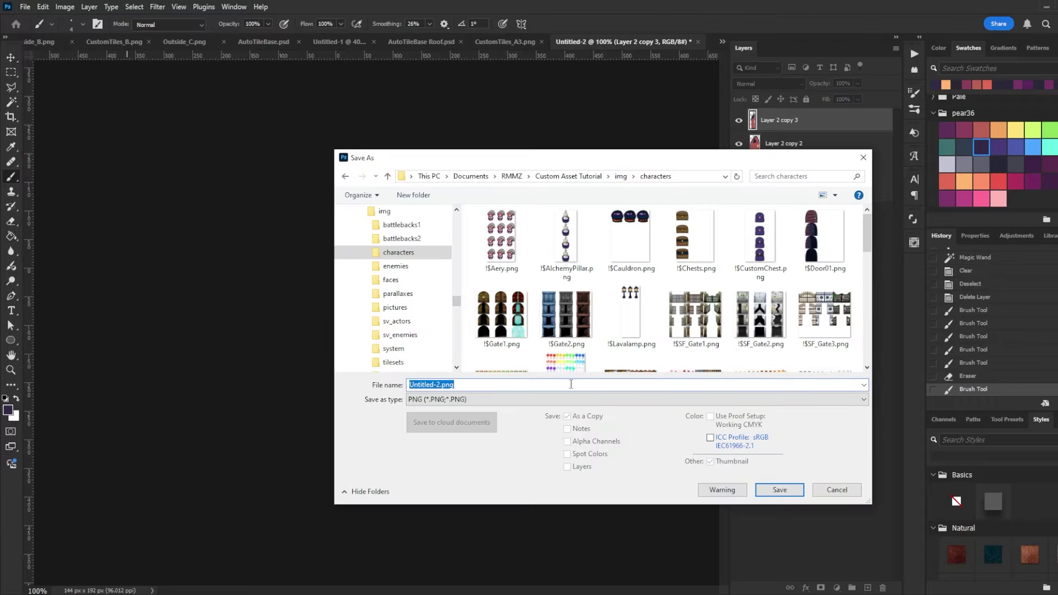
pyautogui.write('!$')
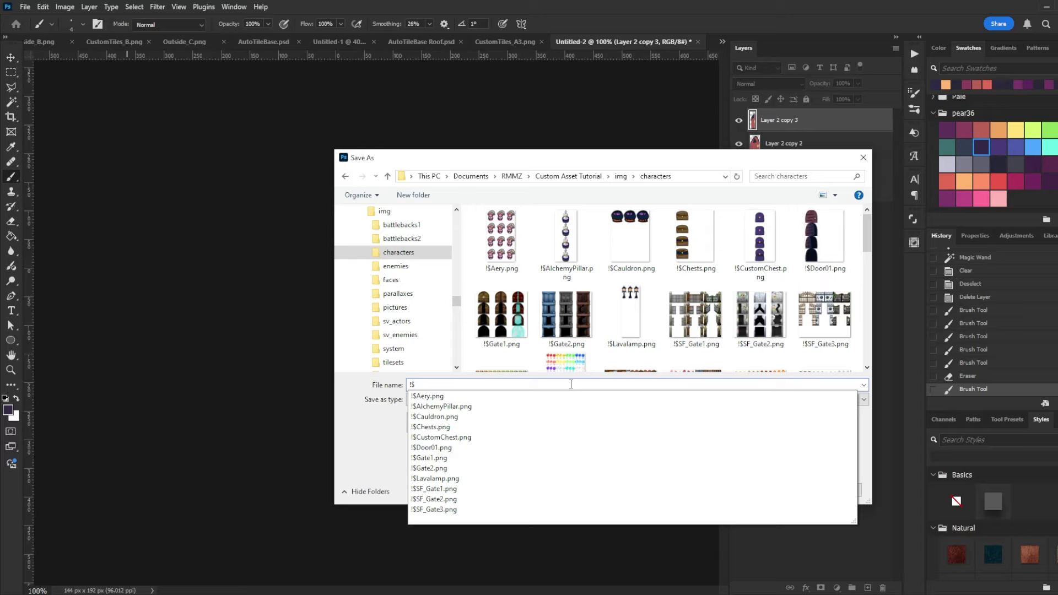
pyautogui.write('Door')
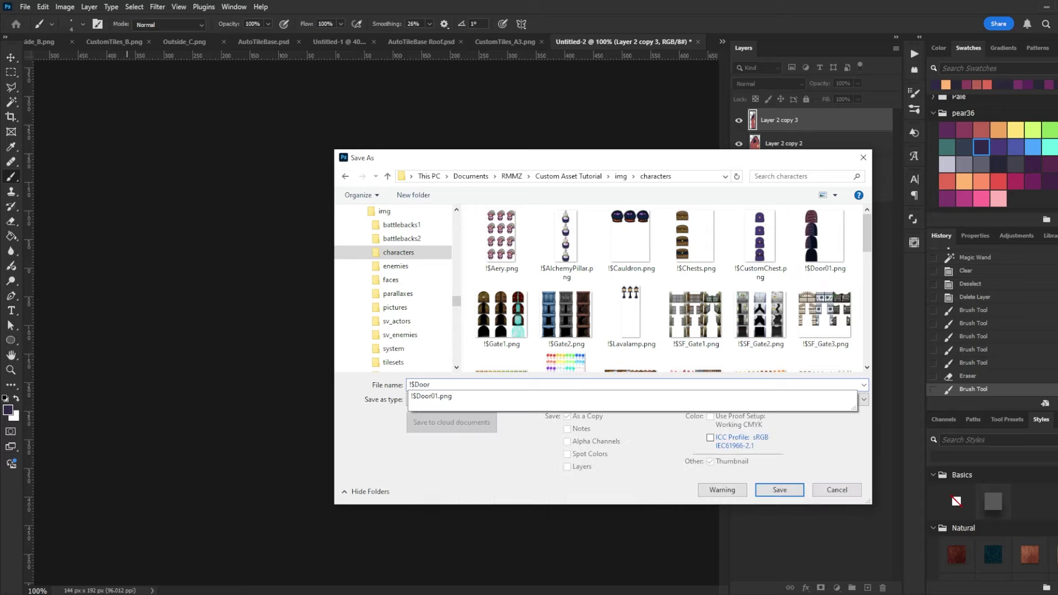
pyautogui.press('BackSpace')
pyautogui.write('Custom_Door')
pyautogui.press('Return')
pyautogui.press('Return')
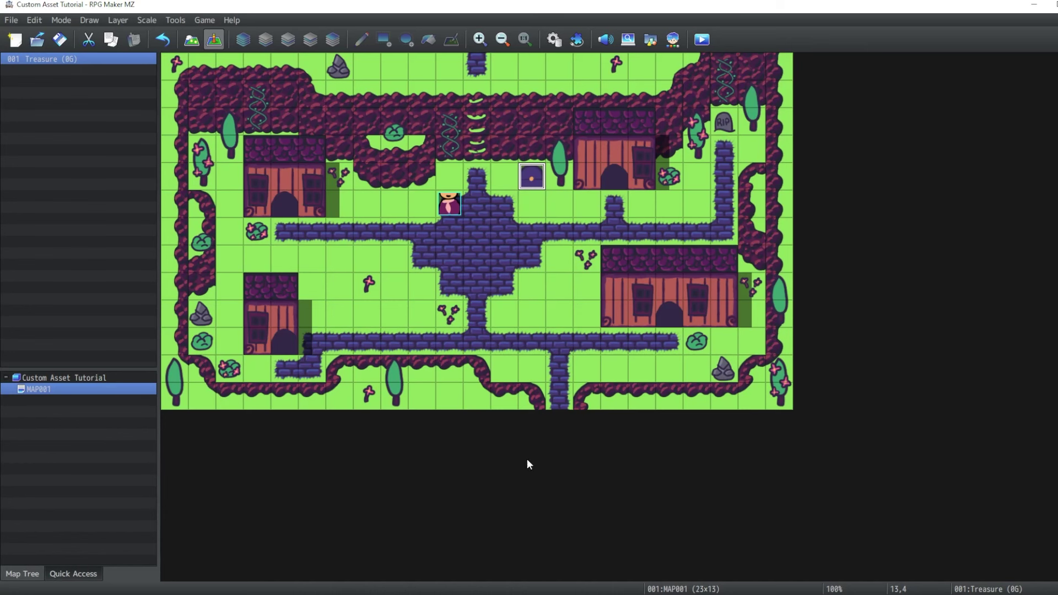
# - Create a quick Door event with the !$Custom_Door sprite on the left house's doorway
pyautogui.click(198, 40)
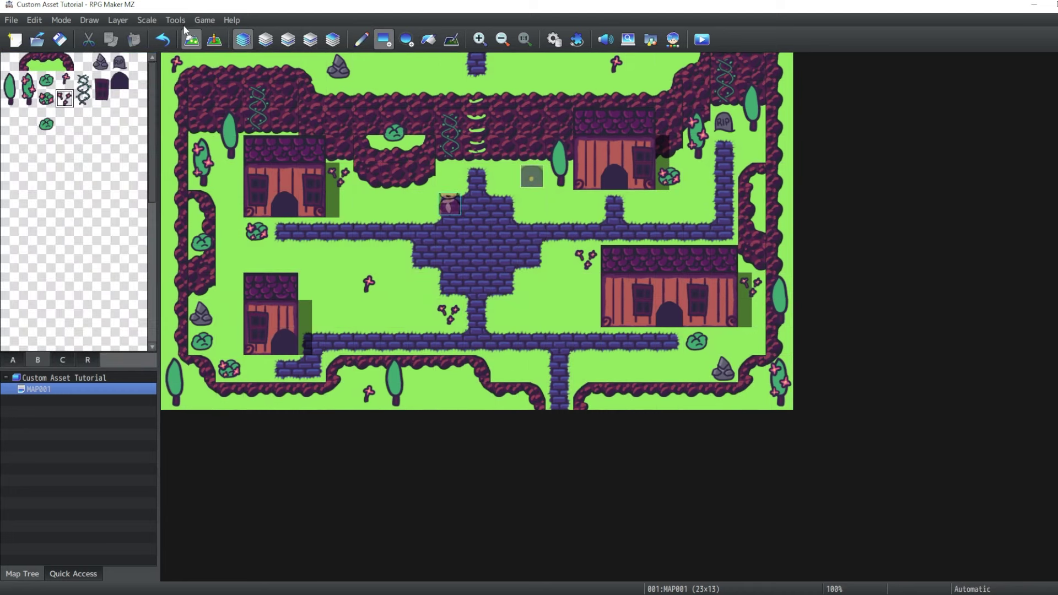
pyautogui.click(213, 39)
pyautogui.rightClick(288, 200)
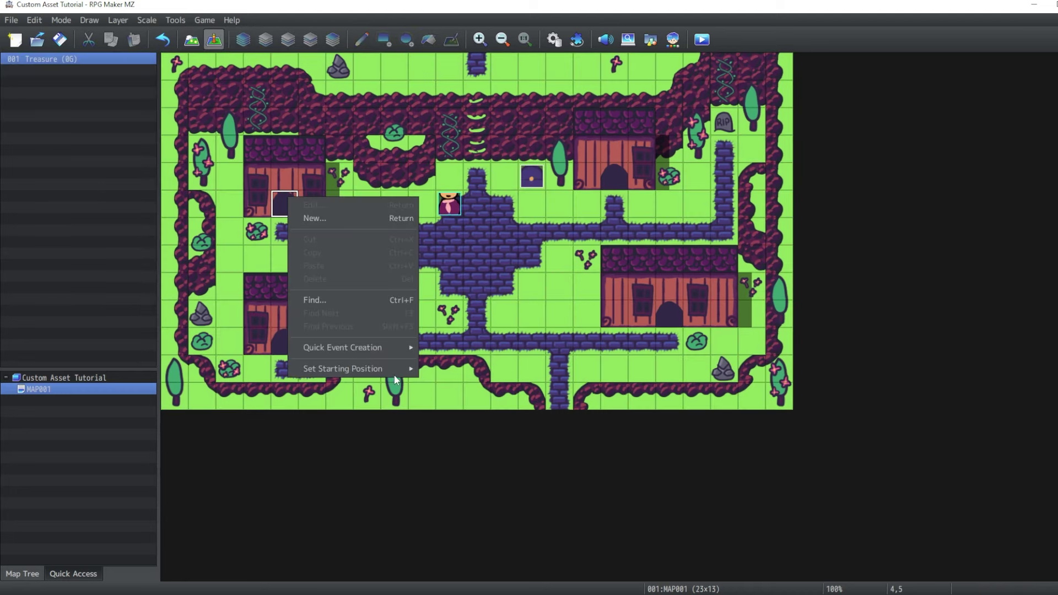
pyautogui.moveTo(394, 343)
pyautogui.click(472, 360)
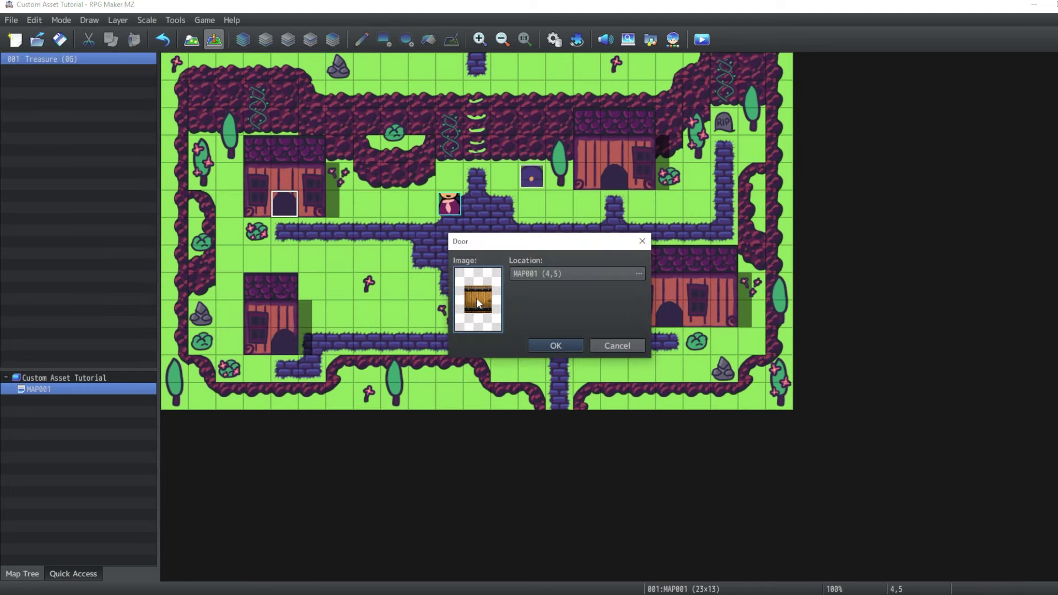
pyautogui.doubleClick(477, 302)
pyautogui.moveTo(465, 299); pyautogui.dragTo(461, 369)
pyautogui.click(397, 274)
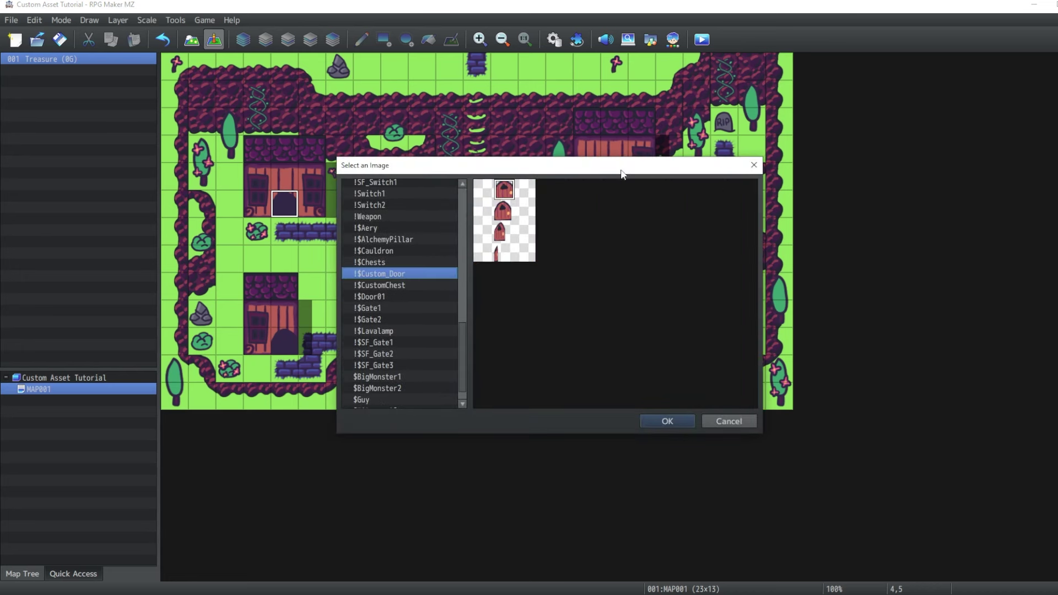
pyautogui.click(662, 418)
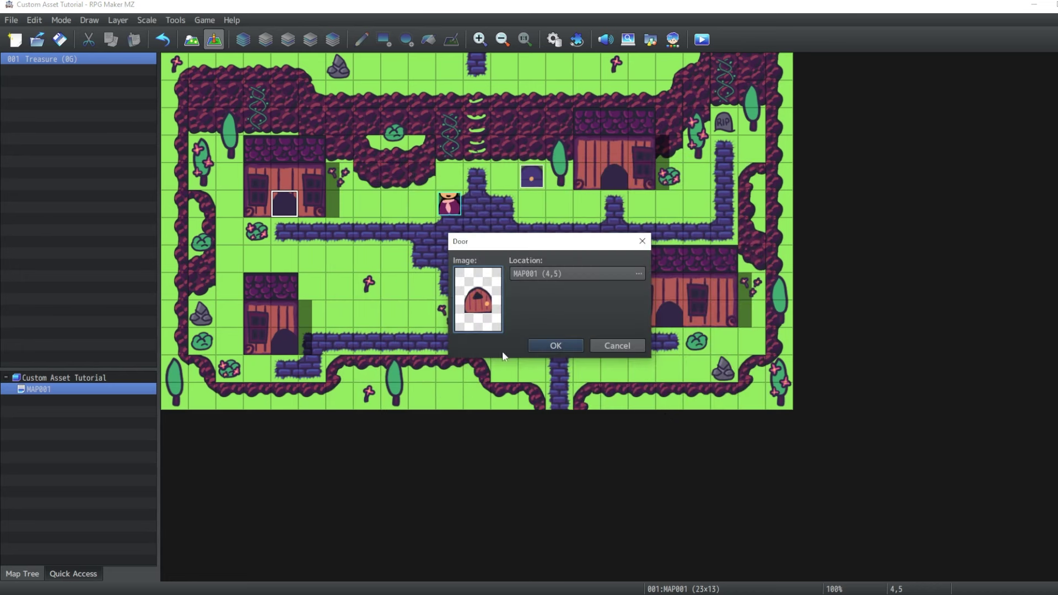
pyautogui.click(551, 348)
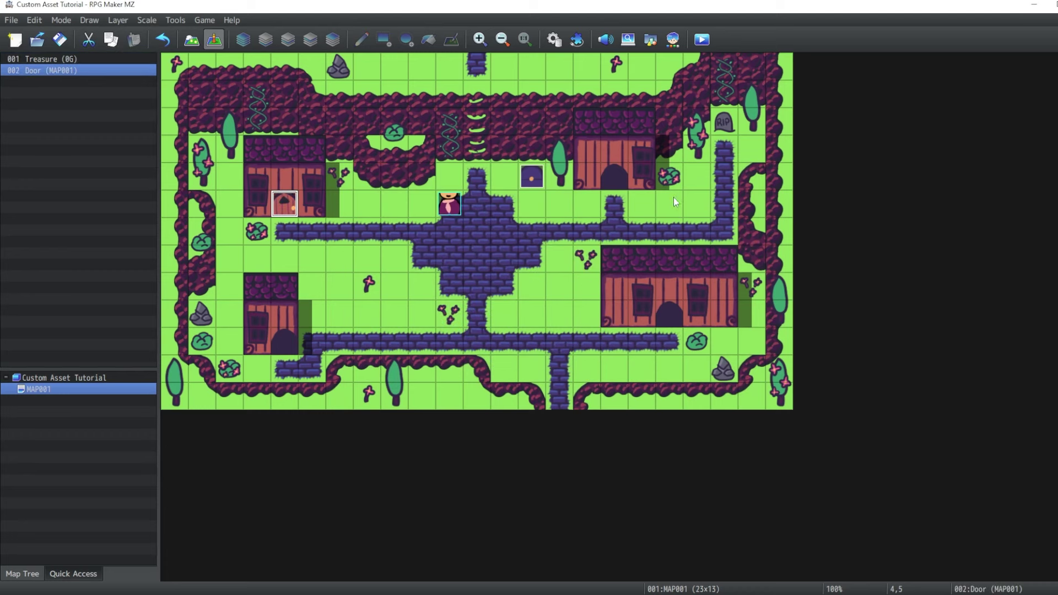
# - Paste copies of the door event onto the top-right, large and lower-left house doorways
pyautogui.click(614, 177)
pyautogui.hotkey('ctrl', 'v')
pyautogui.click(668, 314)
pyautogui.hotkey('ctrl', 'v')
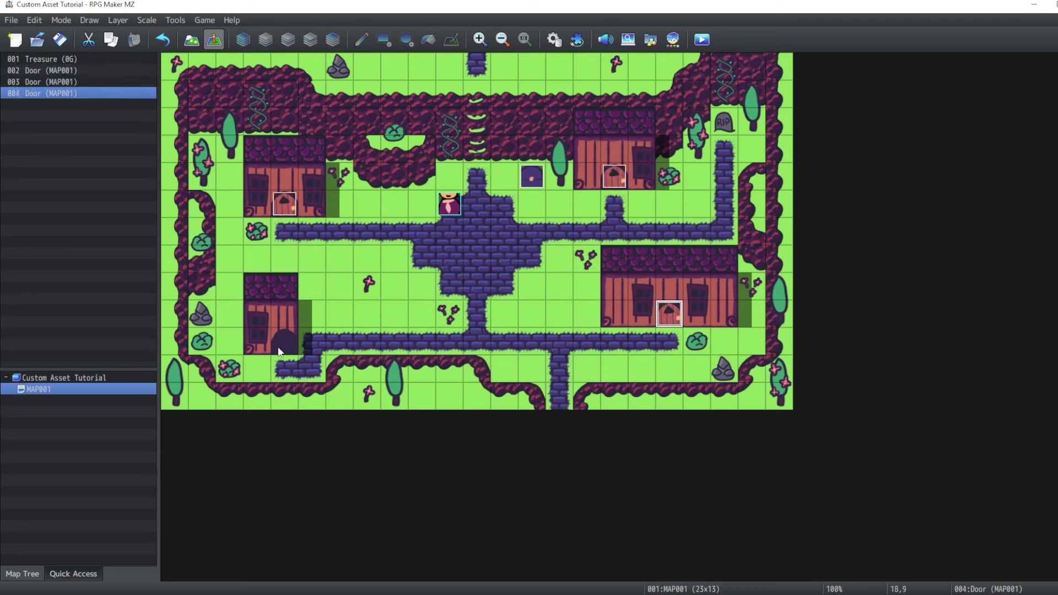
pyautogui.click(279, 351)
pyautogui.hotkey('ctrl', 'v')
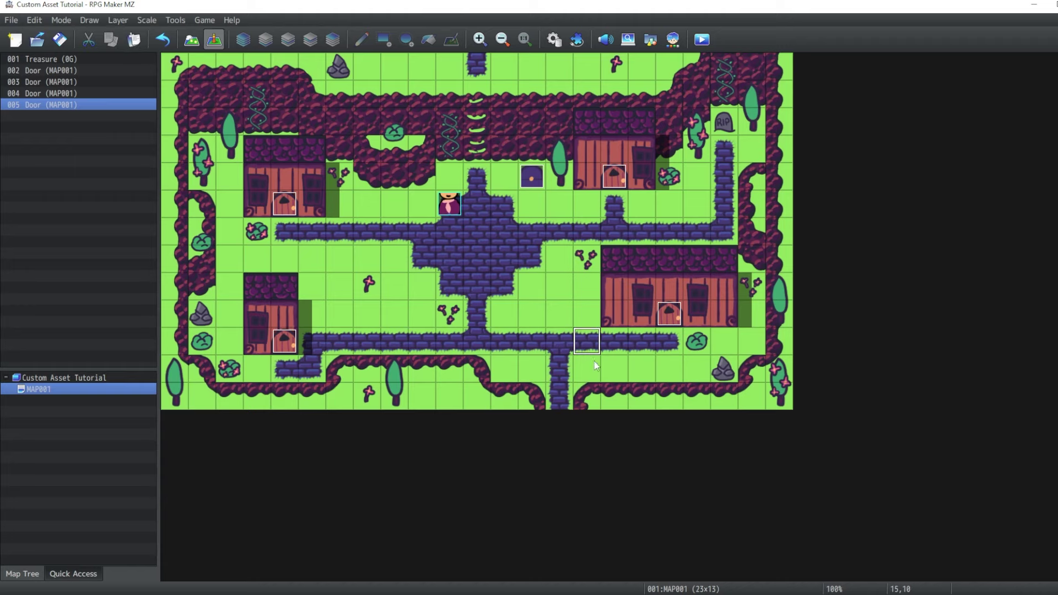
pyautogui.click(602, 398)
# - On the Custom tileset's B page, set passage marks for the top-row, tree and bush tiles
pyautogui.click(553, 40)
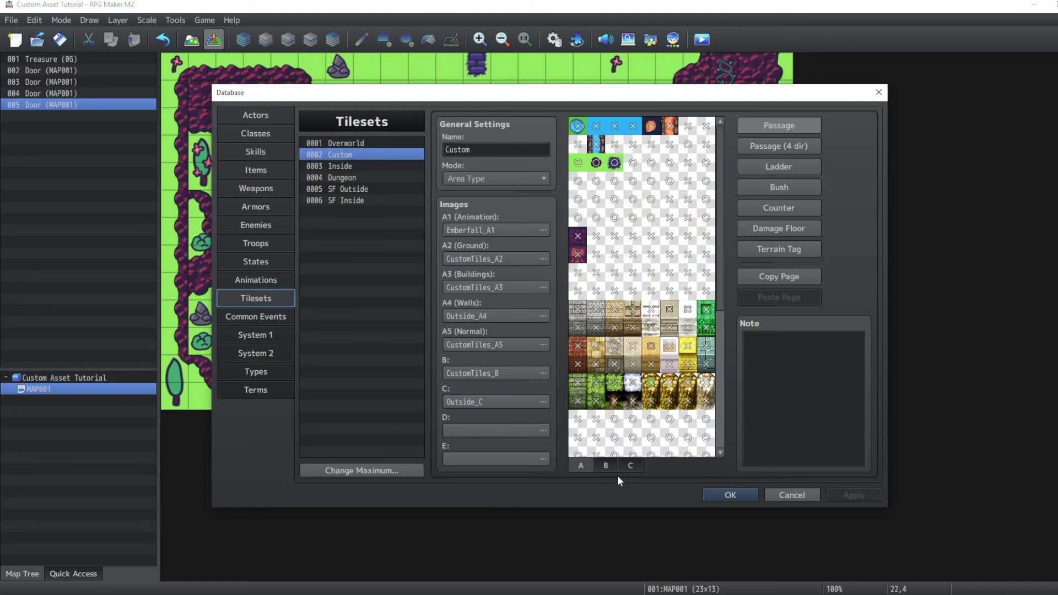
pyautogui.click(606, 466)
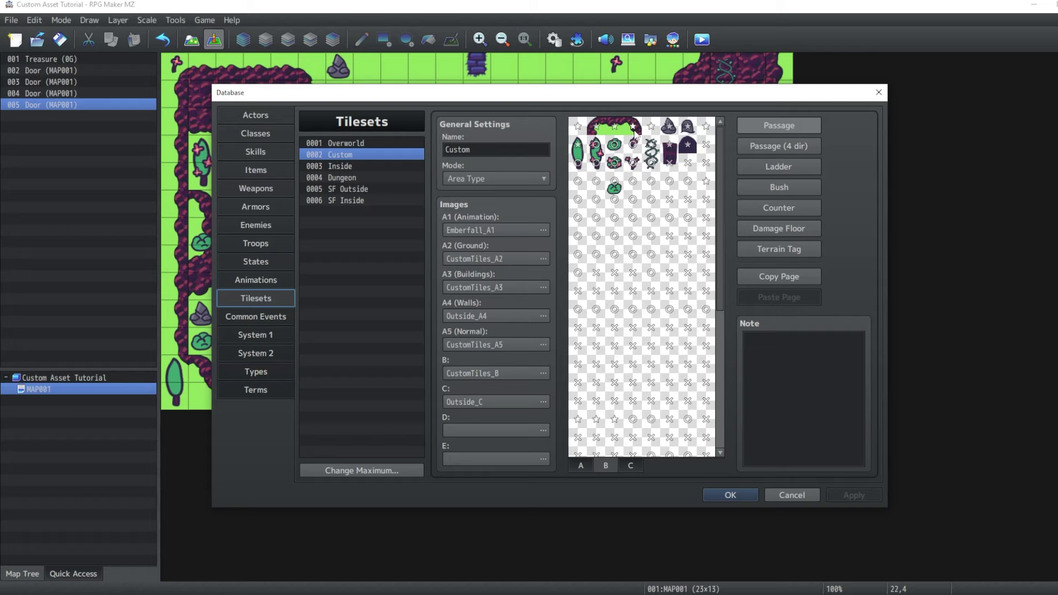
pyautogui.click(669, 127)
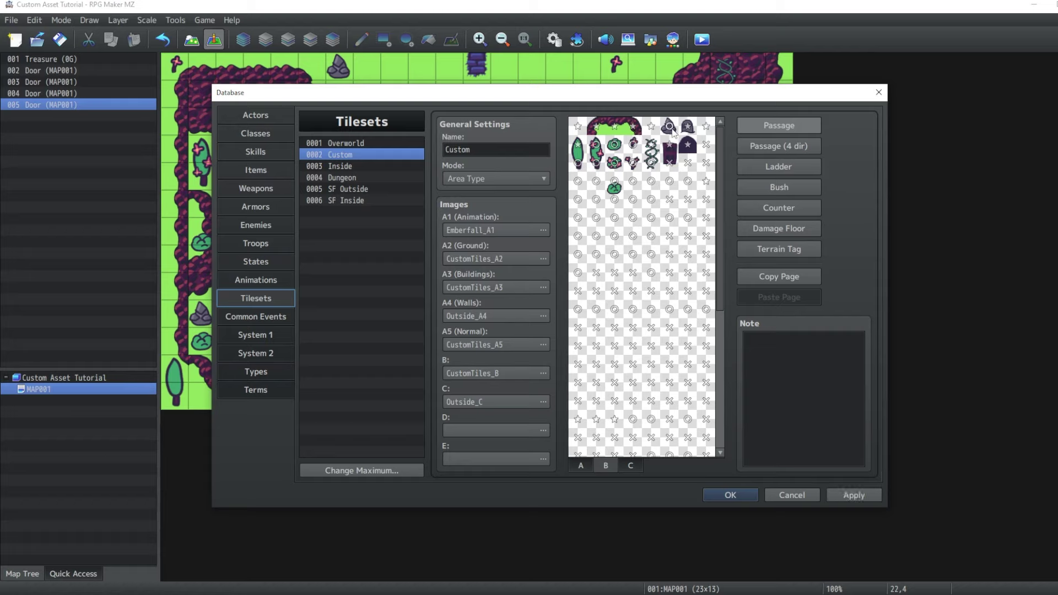
pyautogui.click(670, 129)
pyautogui.click(688, 128)
pyautogui.click(688, 130)
pyautogui.click(595, 145)
pyautogui.click(594, 145)
pyautogui.click(577, 163)
pyautogui.click(621, 148)
pyautogui.click(631, 166)
# - Make the dark column 6-7 tiles walkable, adjust the column 3 tile, and confirm with OK
pyautogui.click(671, 152)
pyautogui.click(692, 154)
pyautogui.click(615, 199)
pyautogui.click(614, 182)
pyautogui.click(616, 202)
pyautogui.click(616, 201)
pyautogui.click(771, 144)
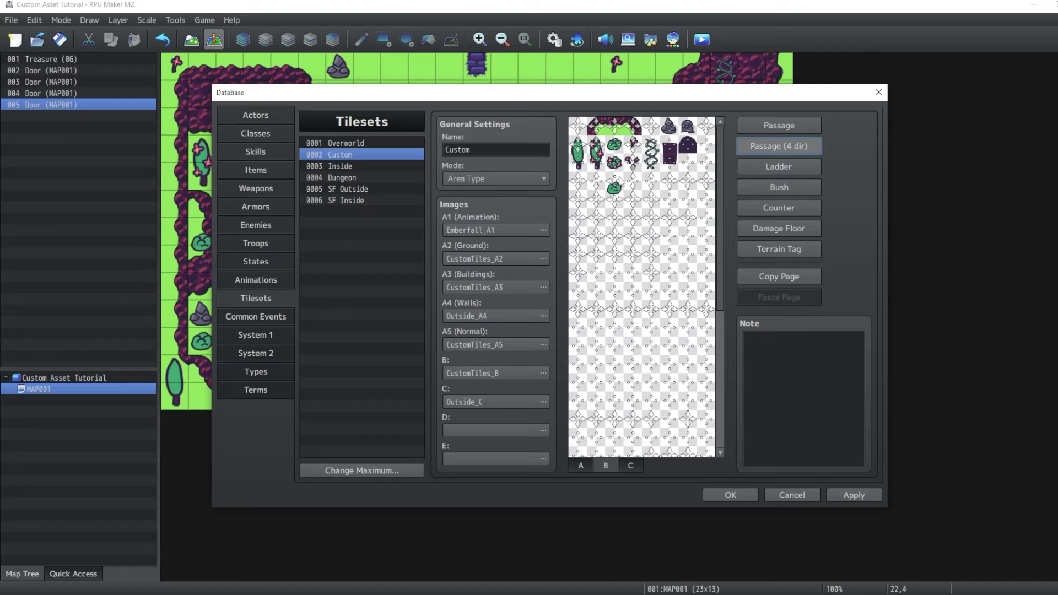
pyautogui.click(779, 125)
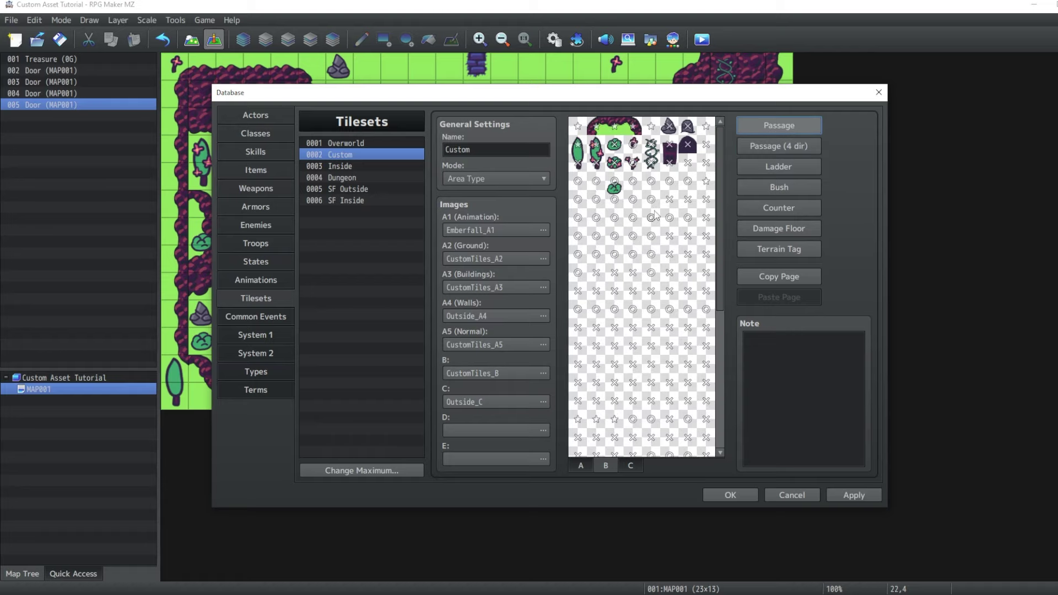
pyautogui.click(733, 495)
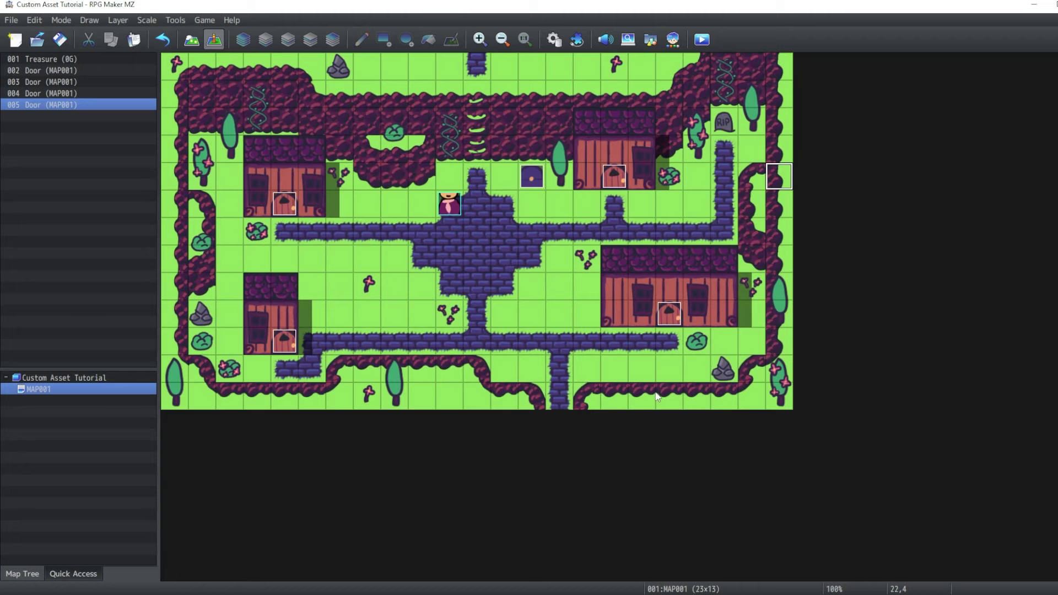
# - Save the project, start a playtest New Game, and walk into the left house's door
pyautogui.click(701, 39)
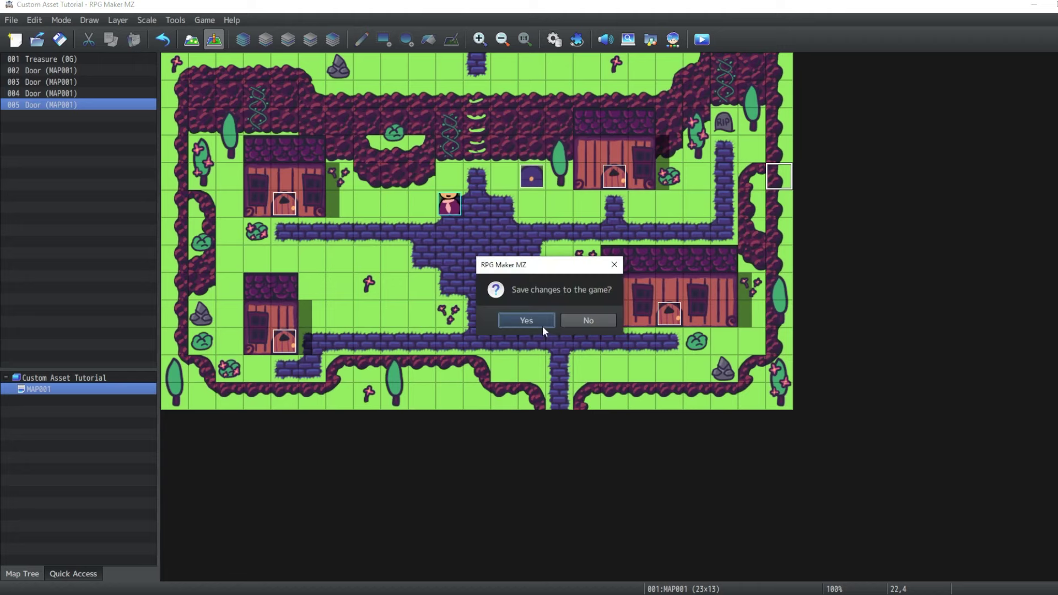
pyautogui.click(528, 315)
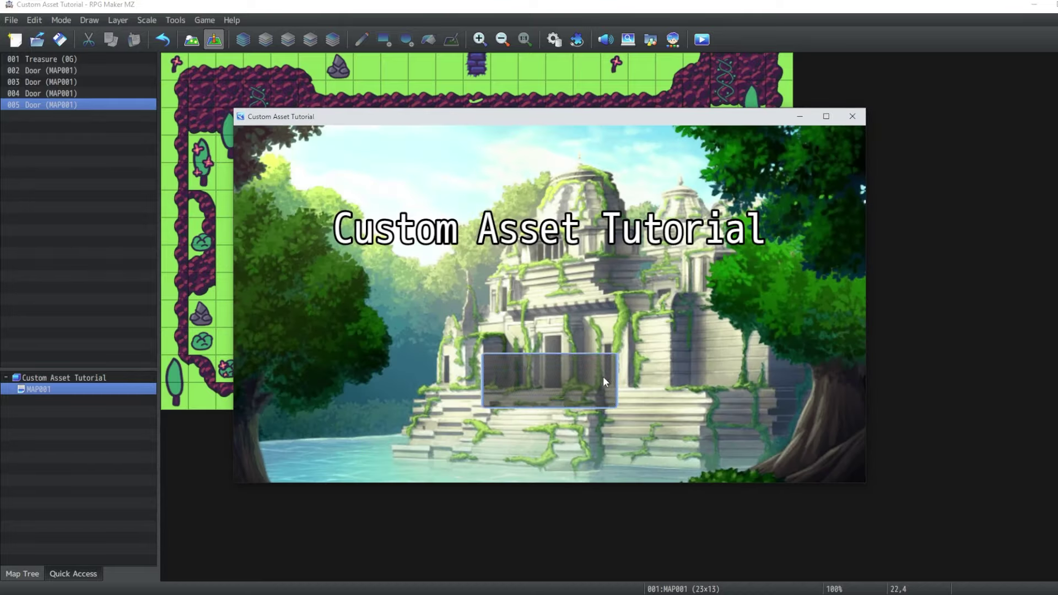
pyautogui.click(572, 353)
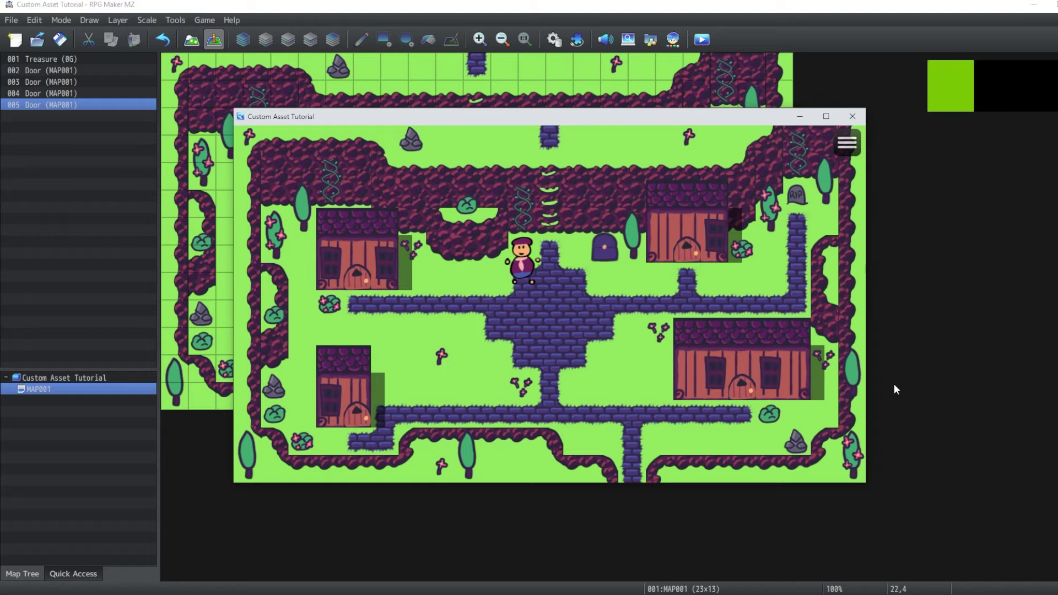
pyautogui.press('Down')
pyautogui.press('Down')
pyautogui.press('Left')
pyautogui.press('Left')
pyautogui.press('Left')
pyautogui.press('Left')
pyautogui.press('Left')
pyautogui.press('Left')
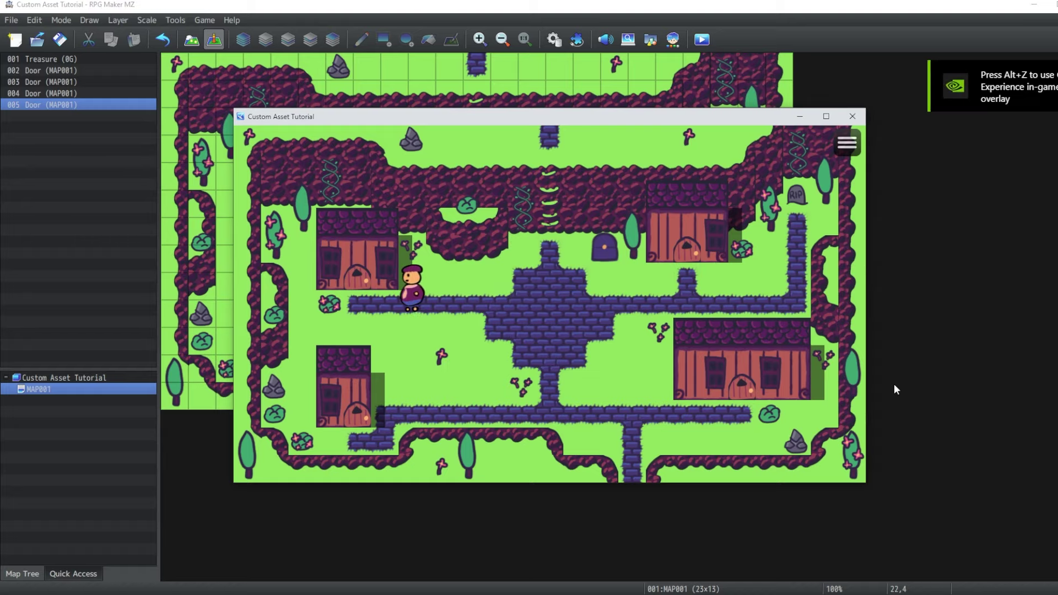
pyautogui.press('Up')
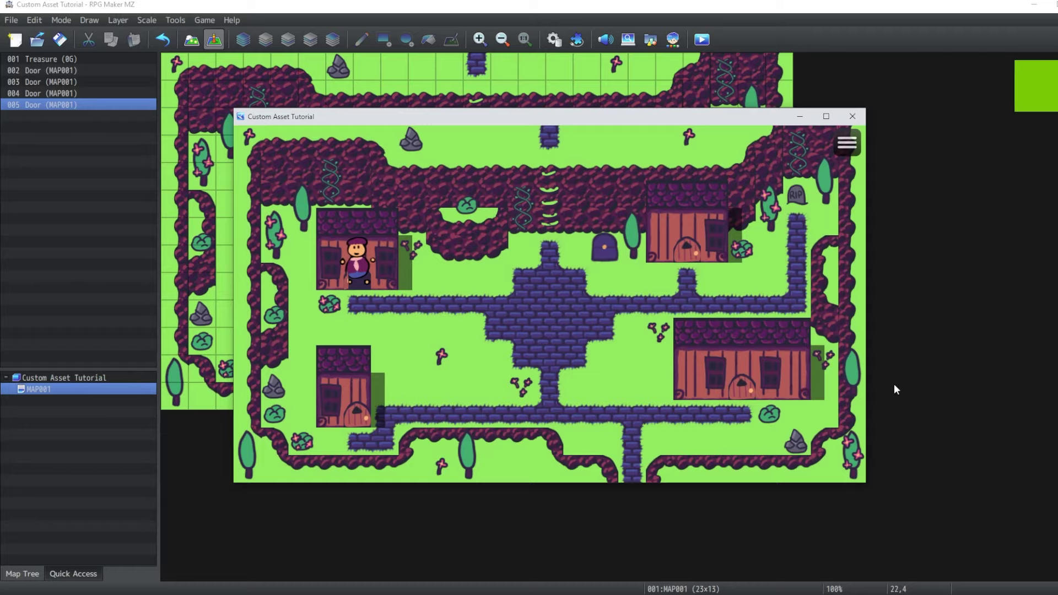
# - Restart the playtest, begin a new game, and walk right and up into another house door
pyautogui.hotkey('alt', 'F4')
pyautogui.hotkey('ctrl', 'r')
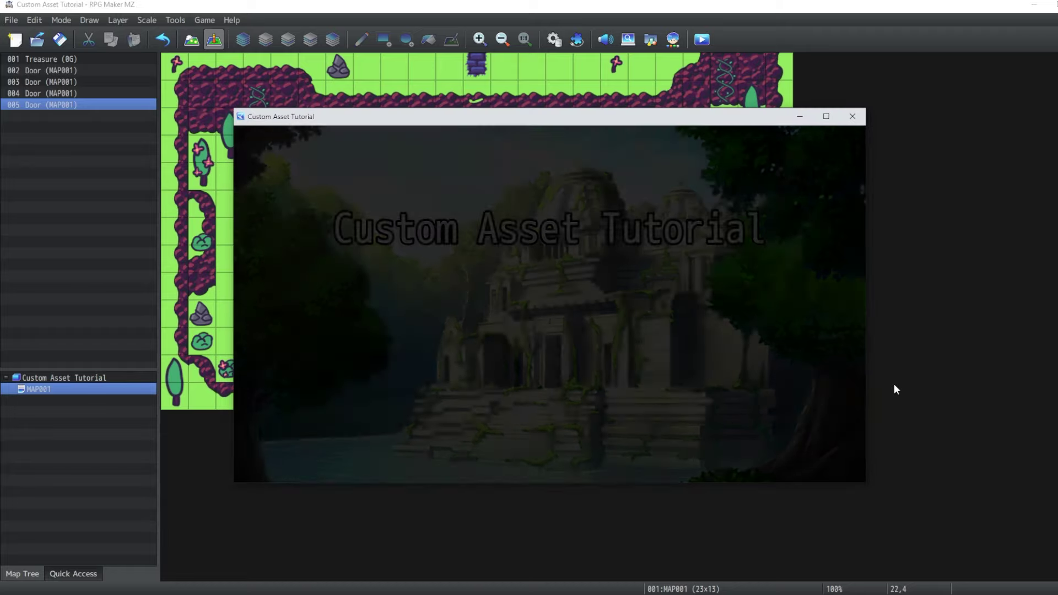
pyautogui.press('Up')
pyautogui.press('Return')
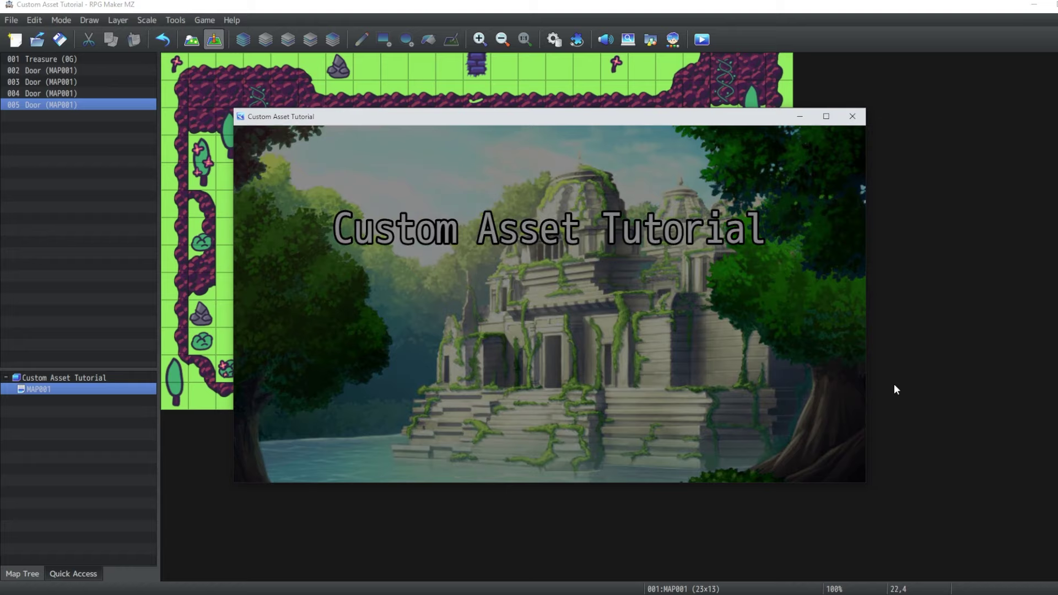
pyautogui.press('Right')
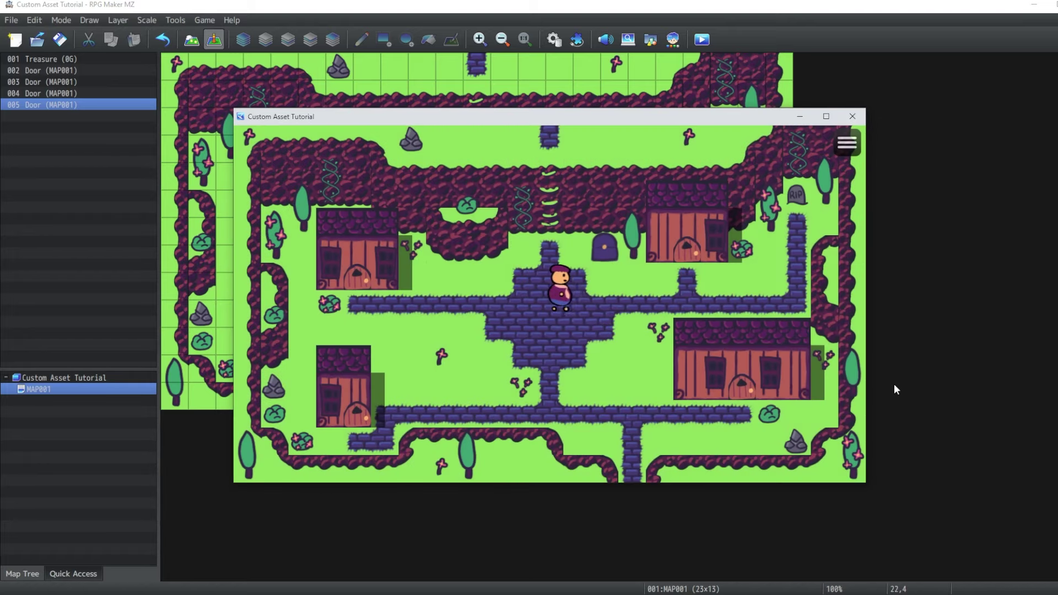
pyautogui.press('Up')
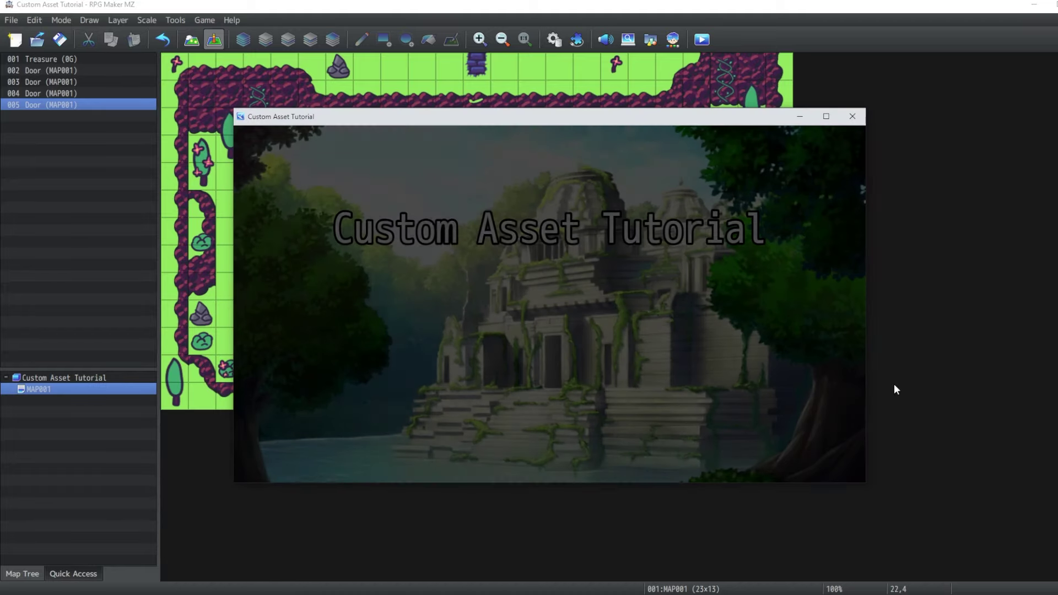
# - Start a New Game and walk the character around the plaza path
pyautogui.press('Up')
pyautogui.press('Return')
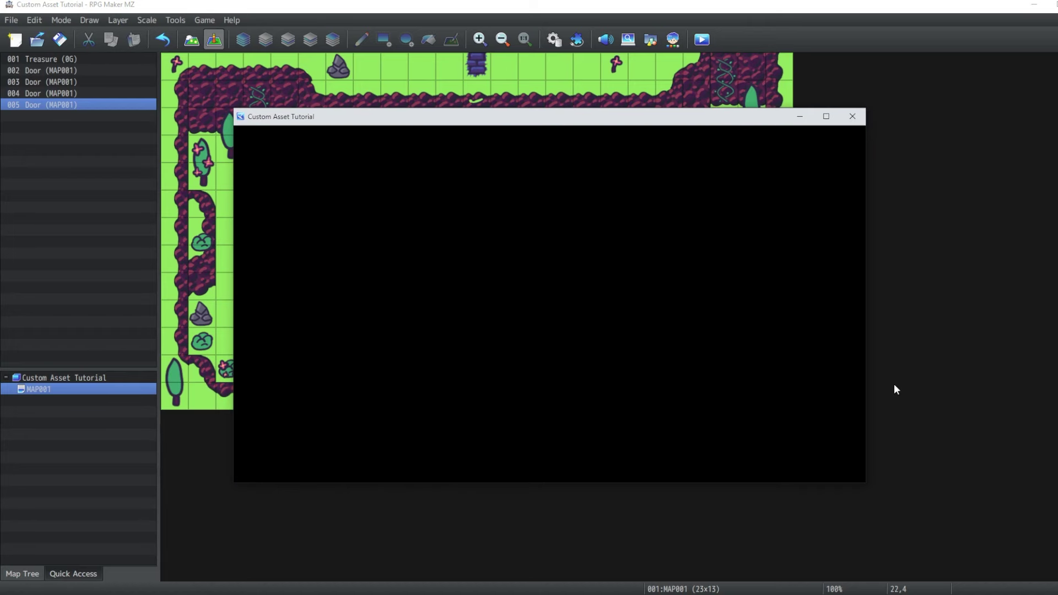
pyautogui.press('Down')
pyautogui.press('Right')
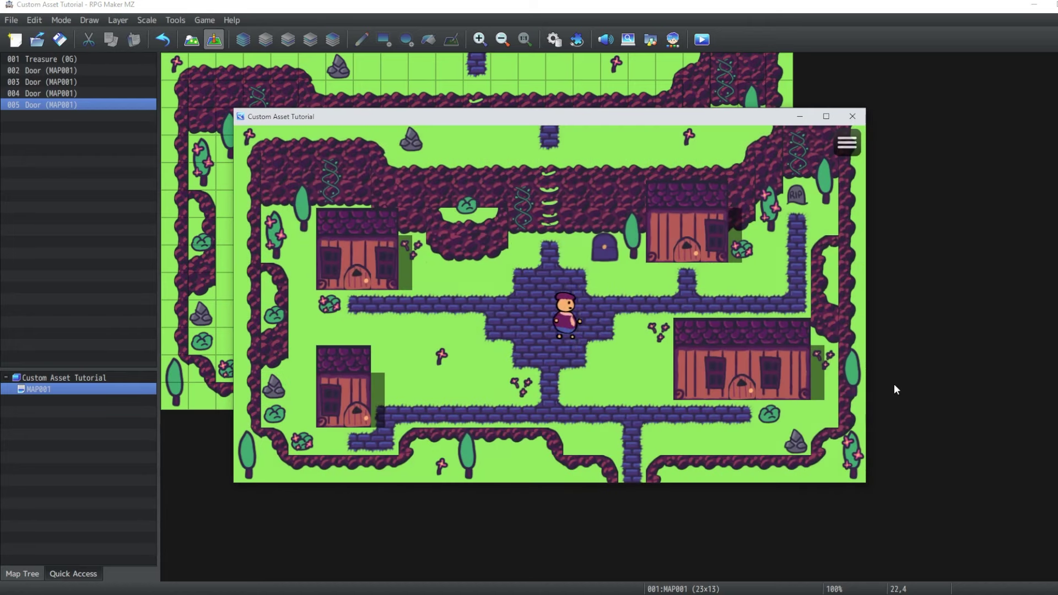
pyautogui.press('Down')
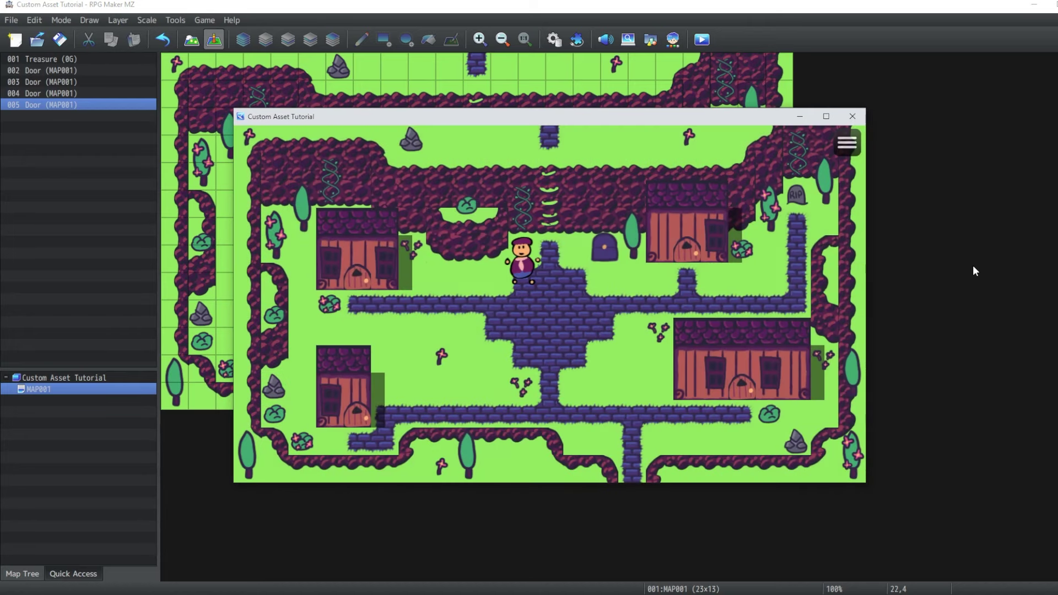
pyautogui.press('Down')
pyautogui.press('Left')
pyautogui.press('Left')
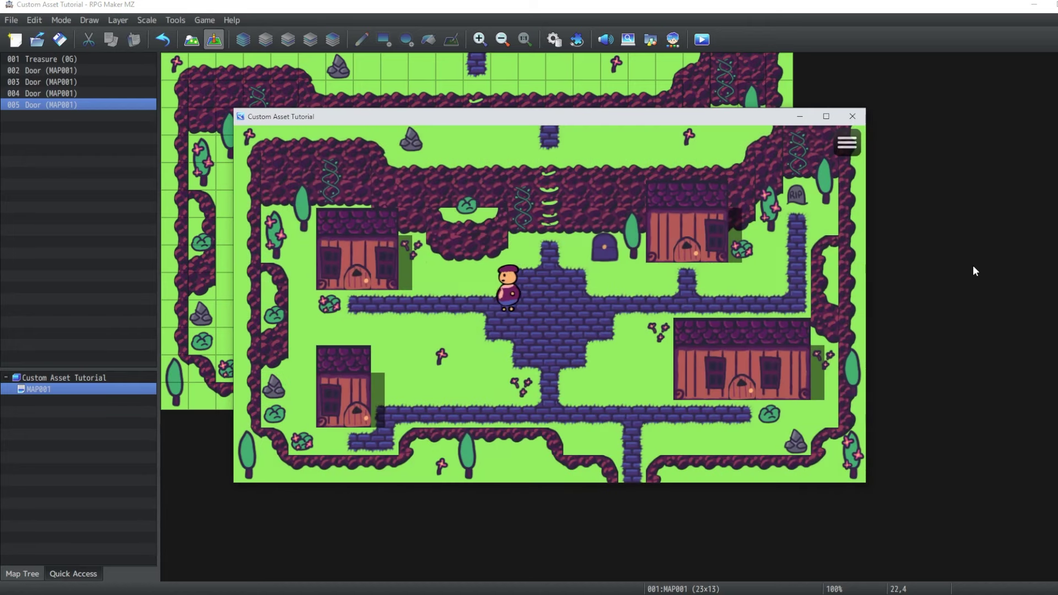
pyautogui.press('Right')
pyautogui.press('Down')
pyautogui.press('Left')
pyautogui.press('Up')
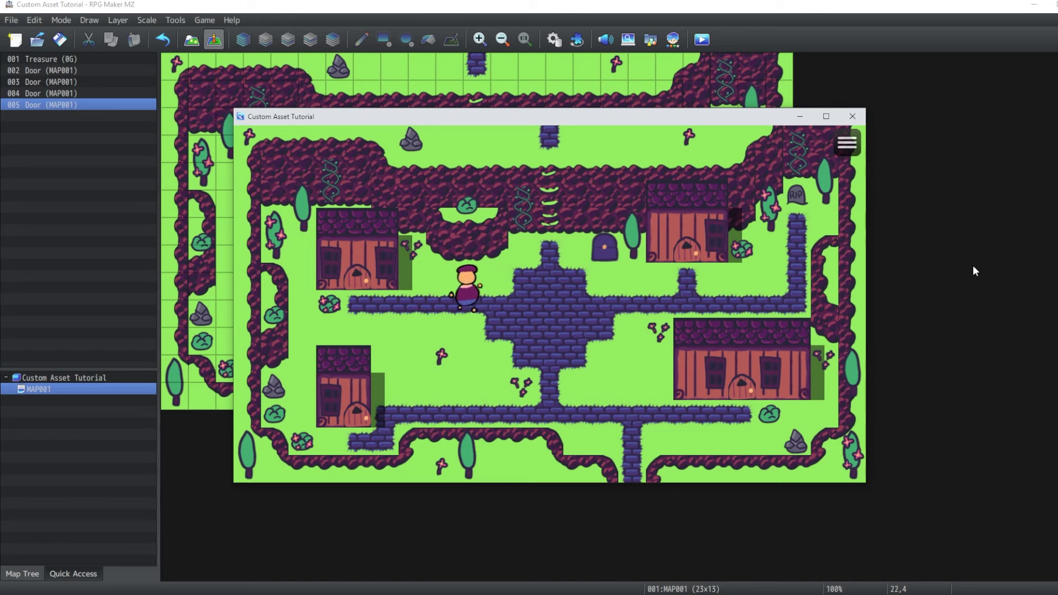
pyautogui.press('Right')
pyautogui.press('Down')
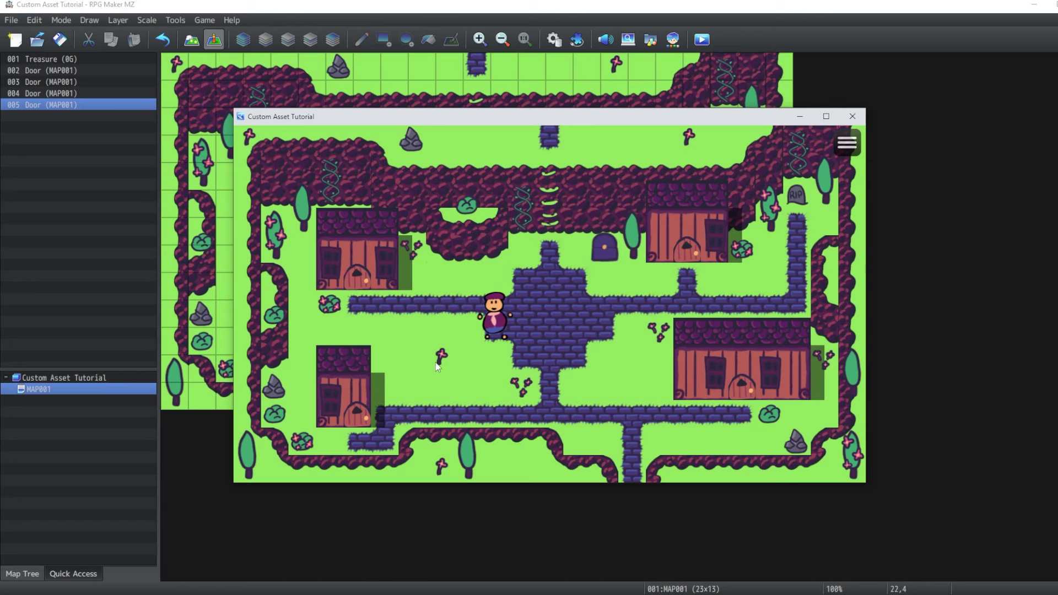
# - Walk the character along the village paths, down toward the exit, and back to the plaza
pyautogui.click(554, 331)
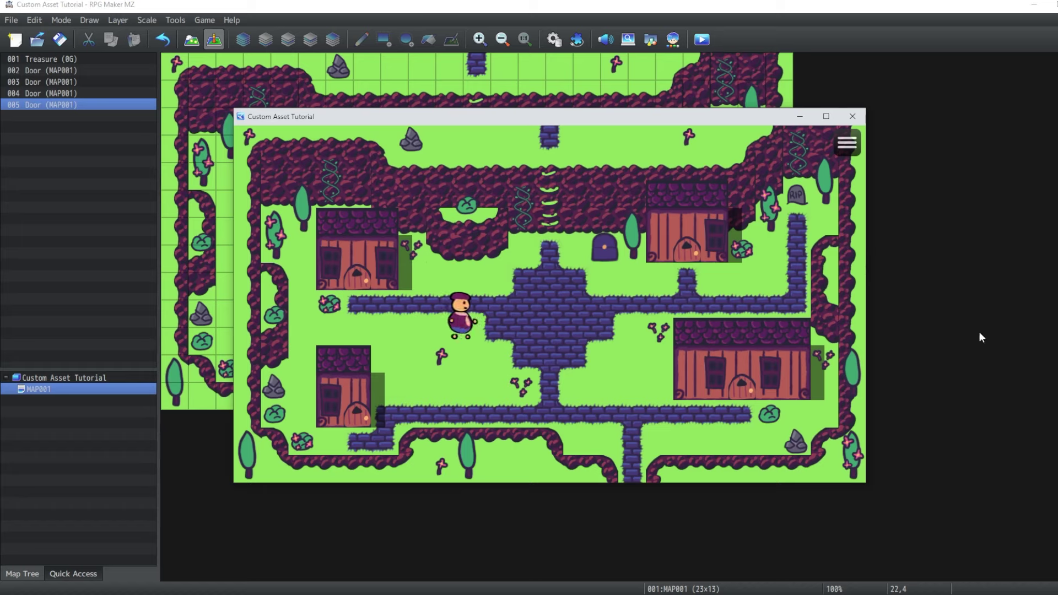
pyautogui.press('Left')
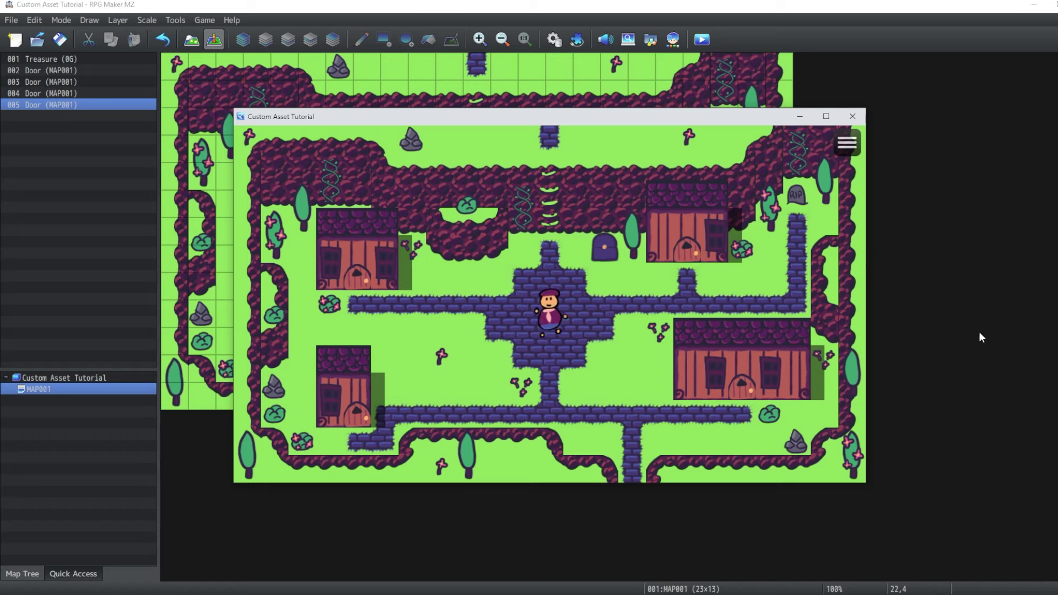
pyautogui.press('Up')
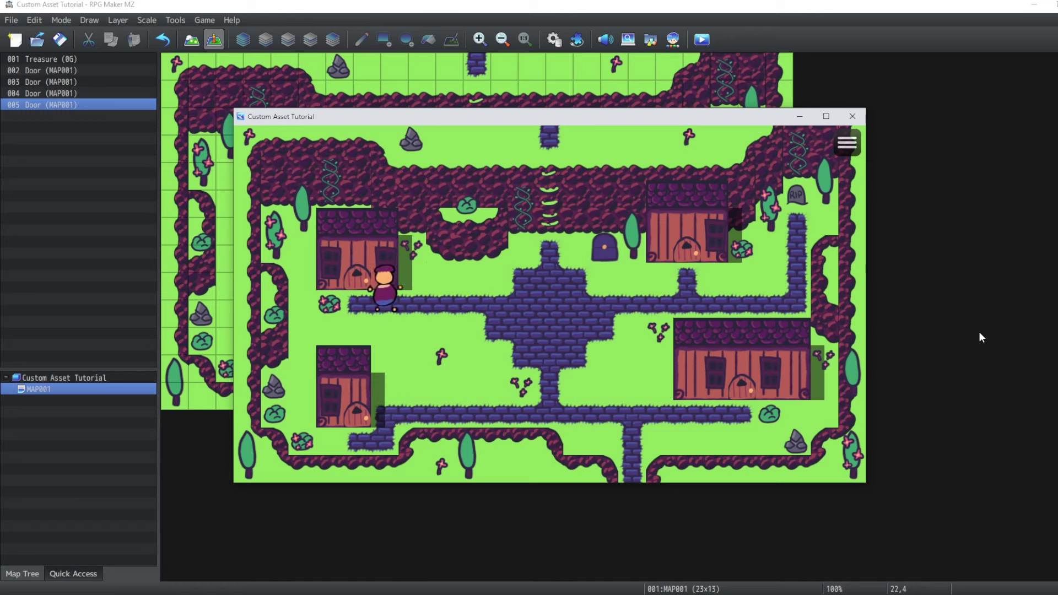
pyautogui.press('Right')
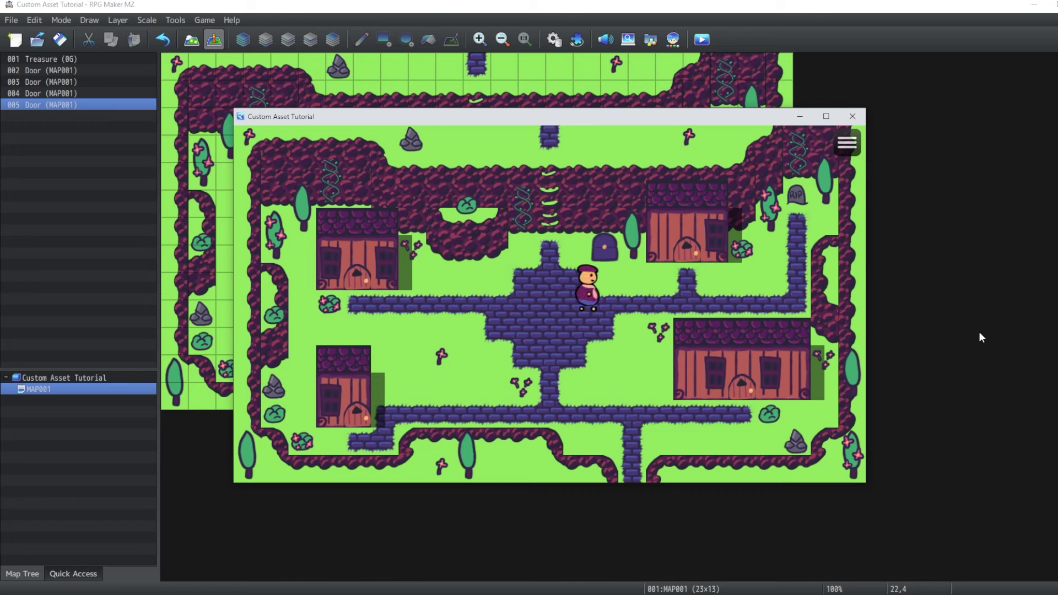
pyautogui.press('Left')
pyautogui.press('Down')
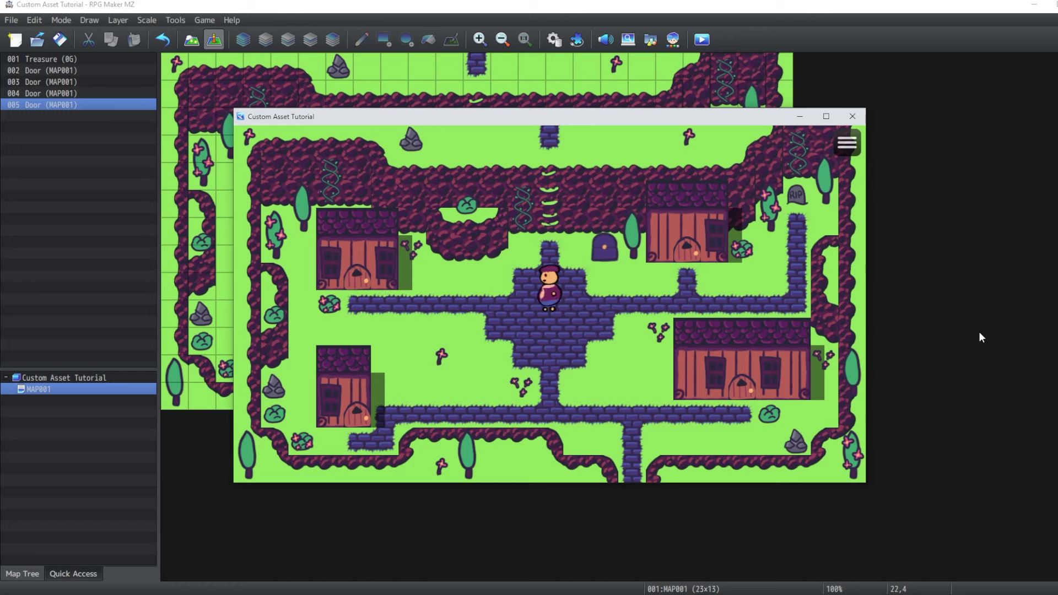
pyautogui.press('Down')
pyautogui.press('Right')
pyautogui.press('Down')
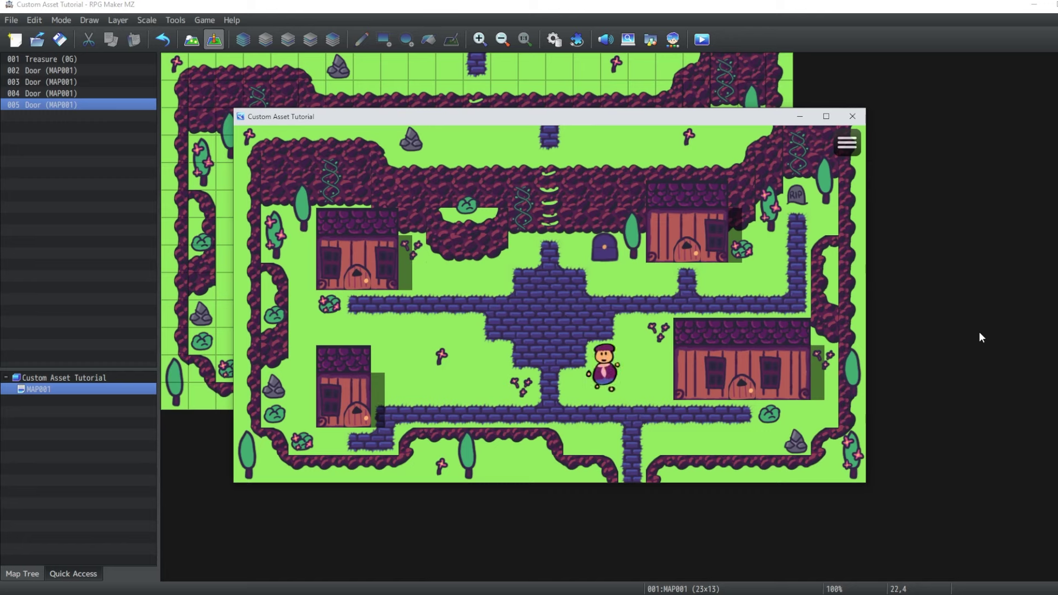
pyautogui.press('Right')
pyautogui.press('Down')
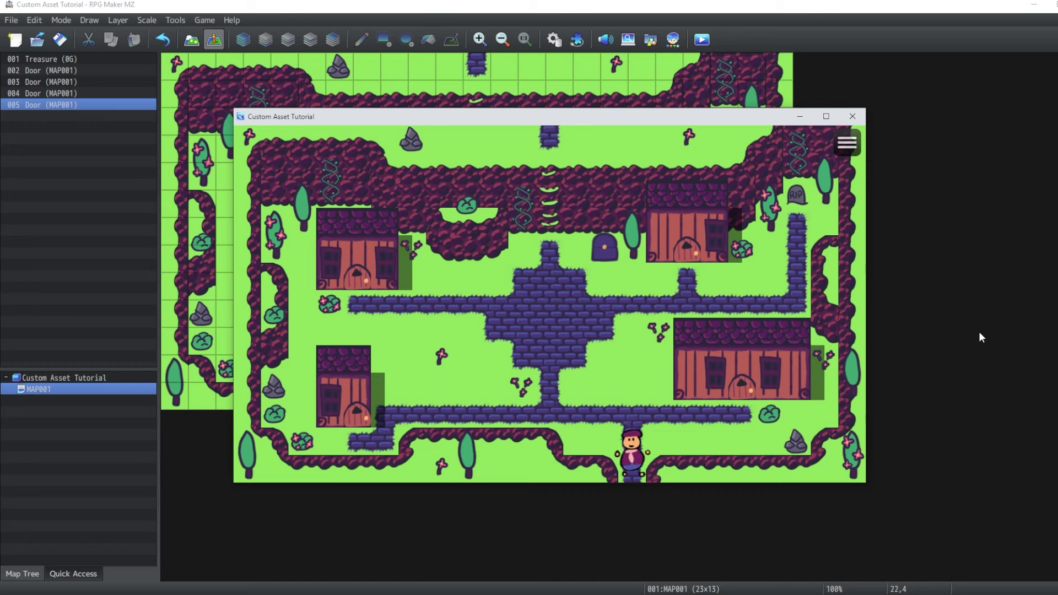
pyautogui.press('Up')
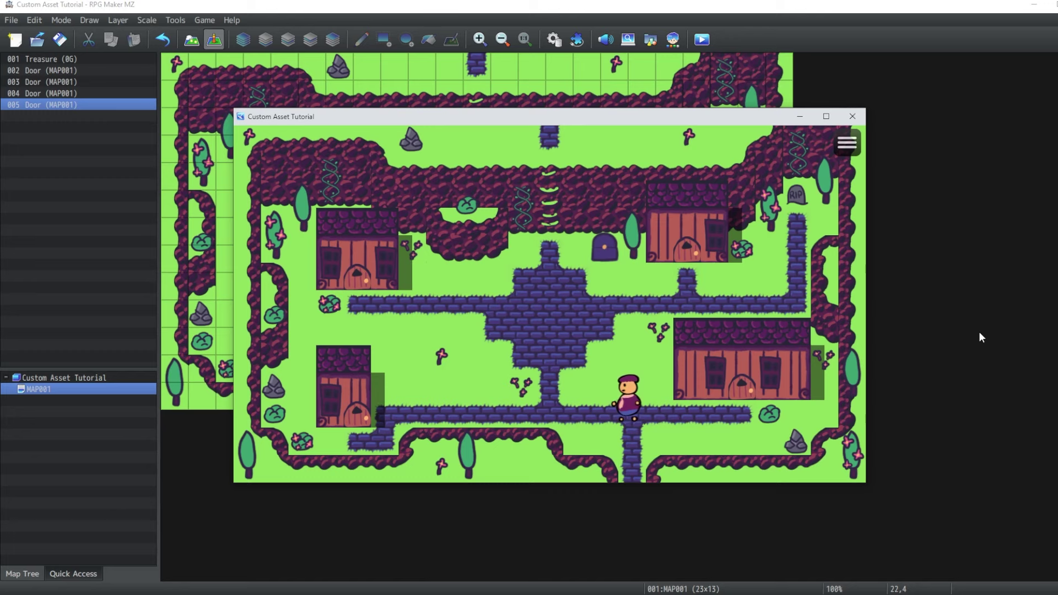
pyautogui.press('Left')
pyautogui.press('Up')
# - Walk up the central path, open the treasure chest for 0G, and return to the plaza
pyautogui.press('Left')
pyautogui.press('Up')
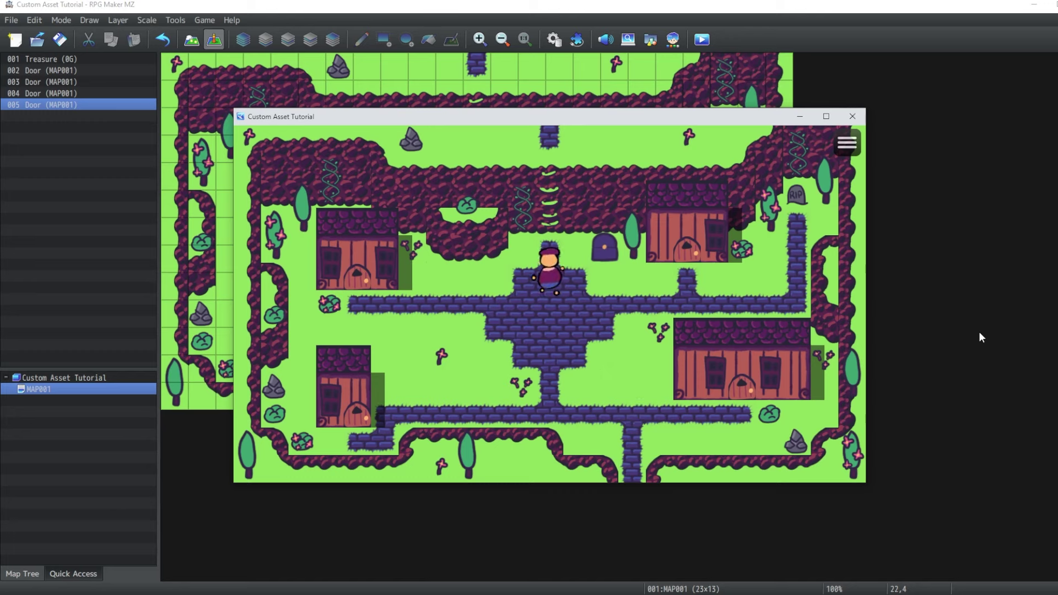
pyautogui.press('Up')
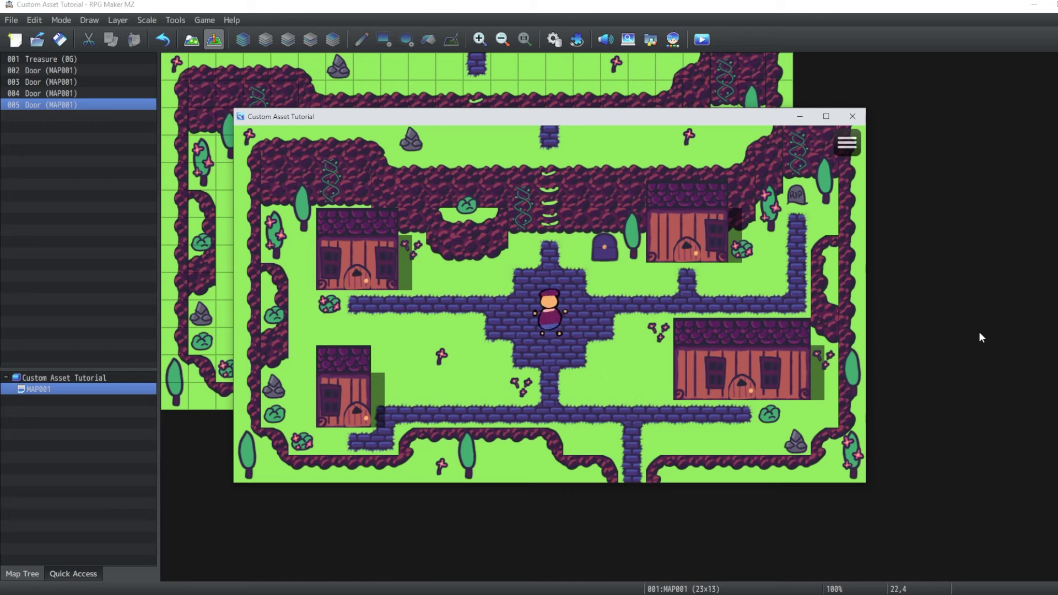
pyautogui.press('Right')
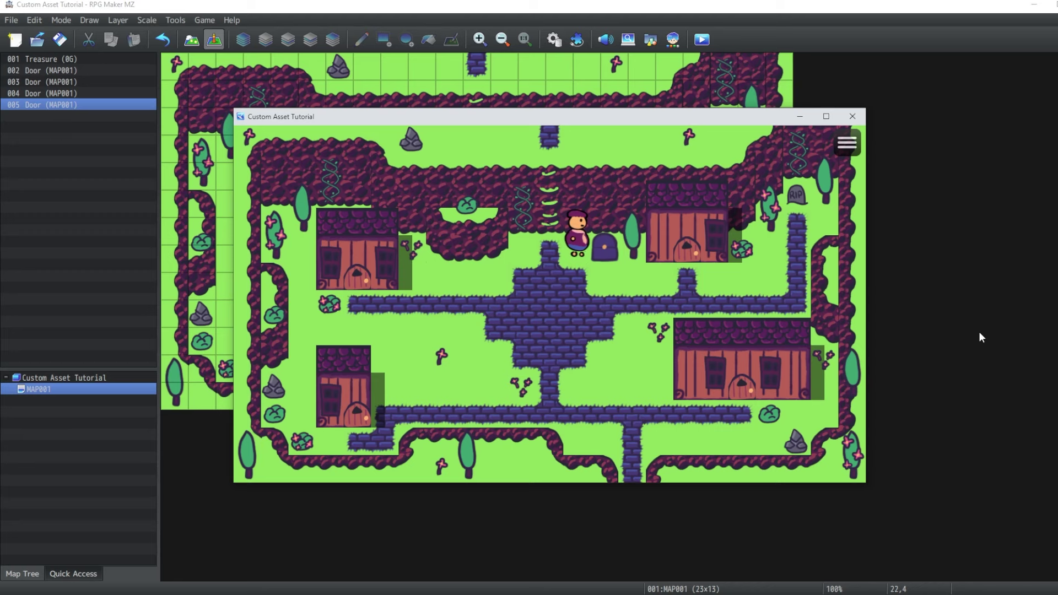
pyautogui.press('Return')
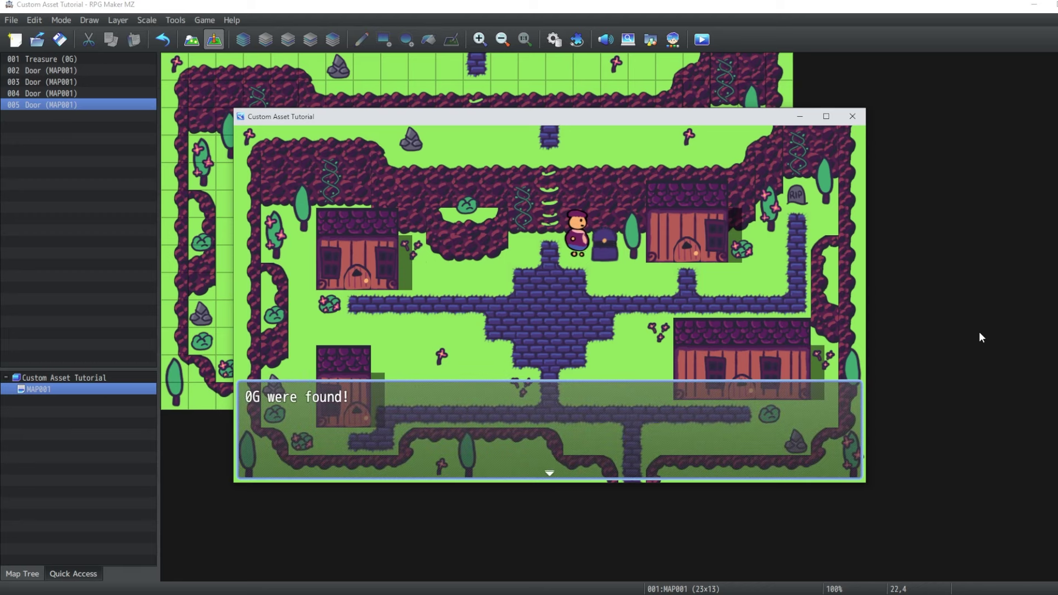
pyautogui.press('Return')
pyautogui.press('Left')
pyautogui.press('Down')
pyautogui.press('Down')
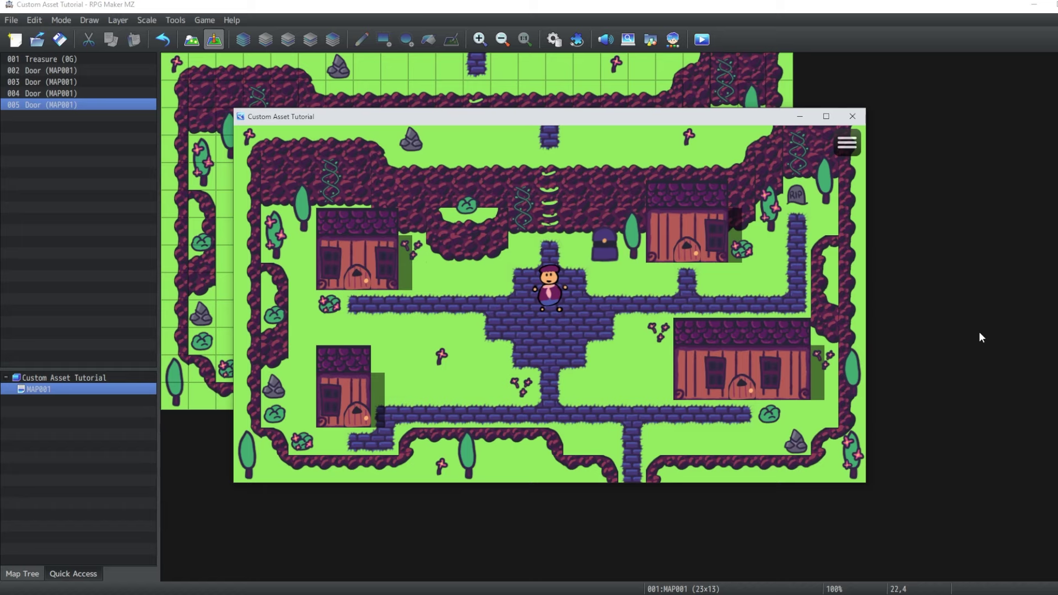
pyautogui.click(545, 326)
pyautogui.click(488, 331)
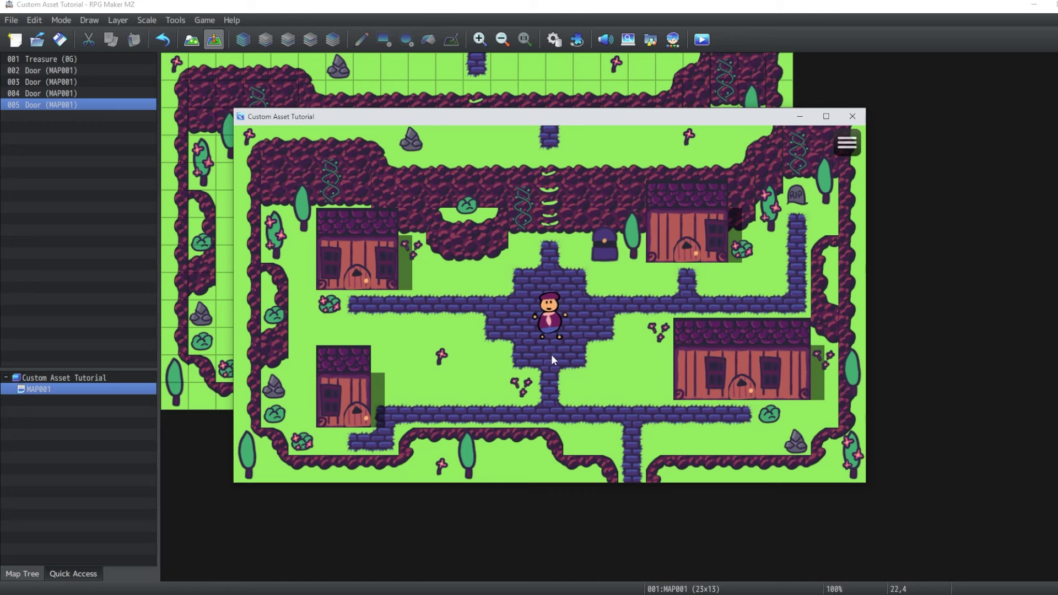
pyautogui.click(573, 254)
pyautogui.click(555, 328)
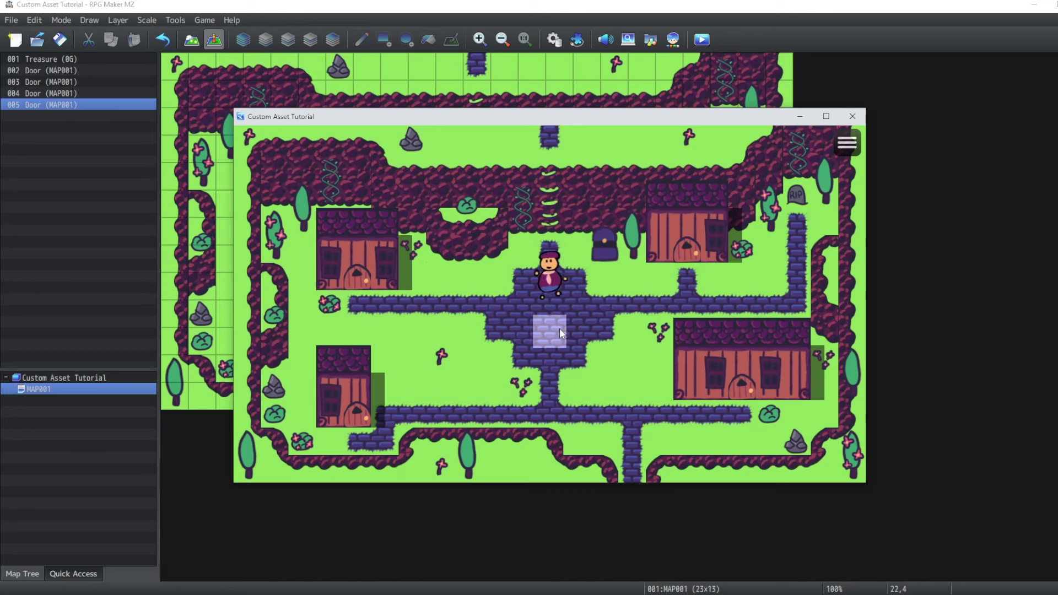
pyautogui.click(603, 312)
pyautogui.click(373, 311)
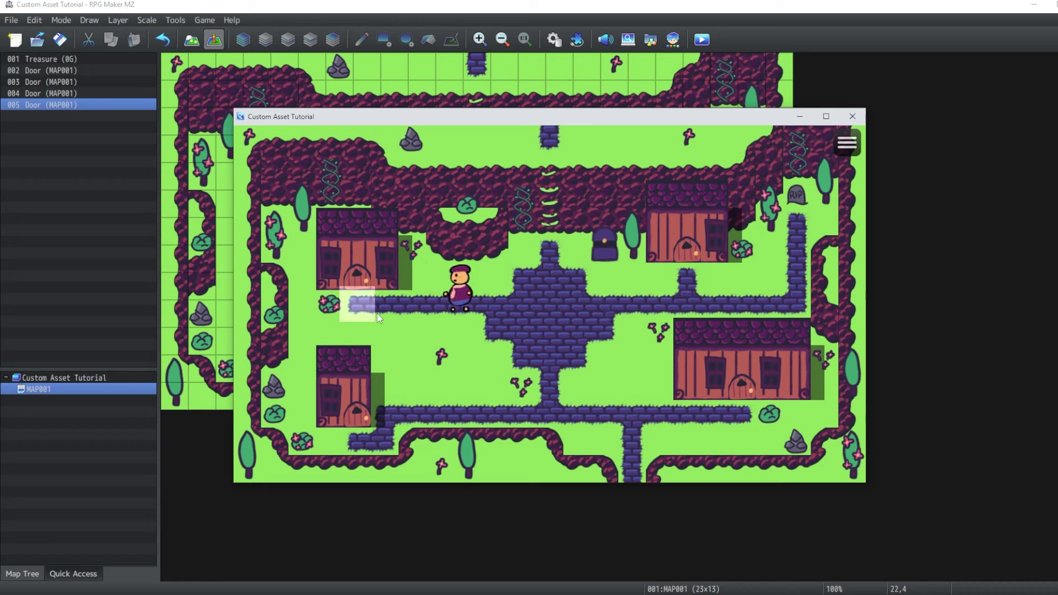